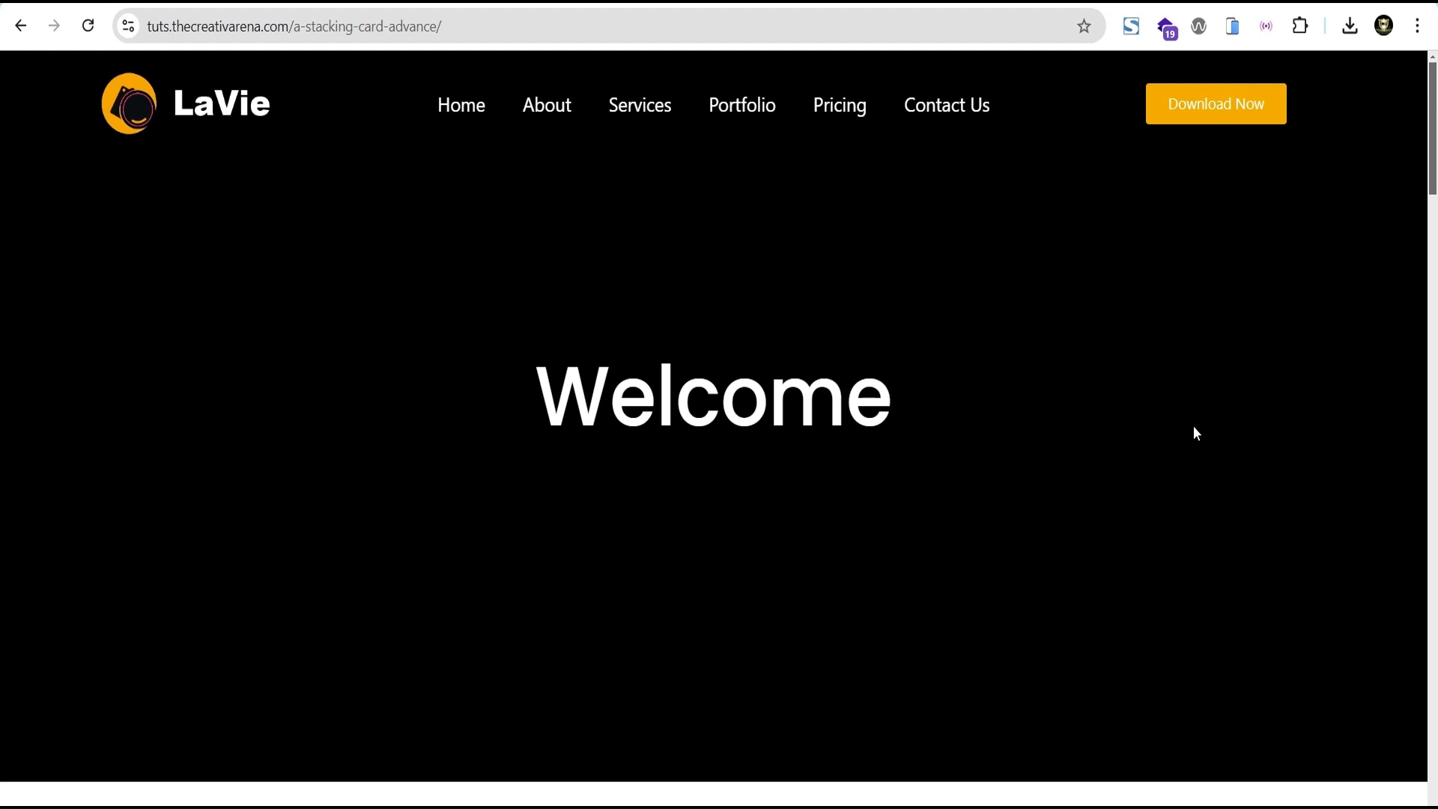
Examine the stacking-card scroll animation in the Our Services section of the finished page at desktop size.
scroll(1192, 425, down, 7)
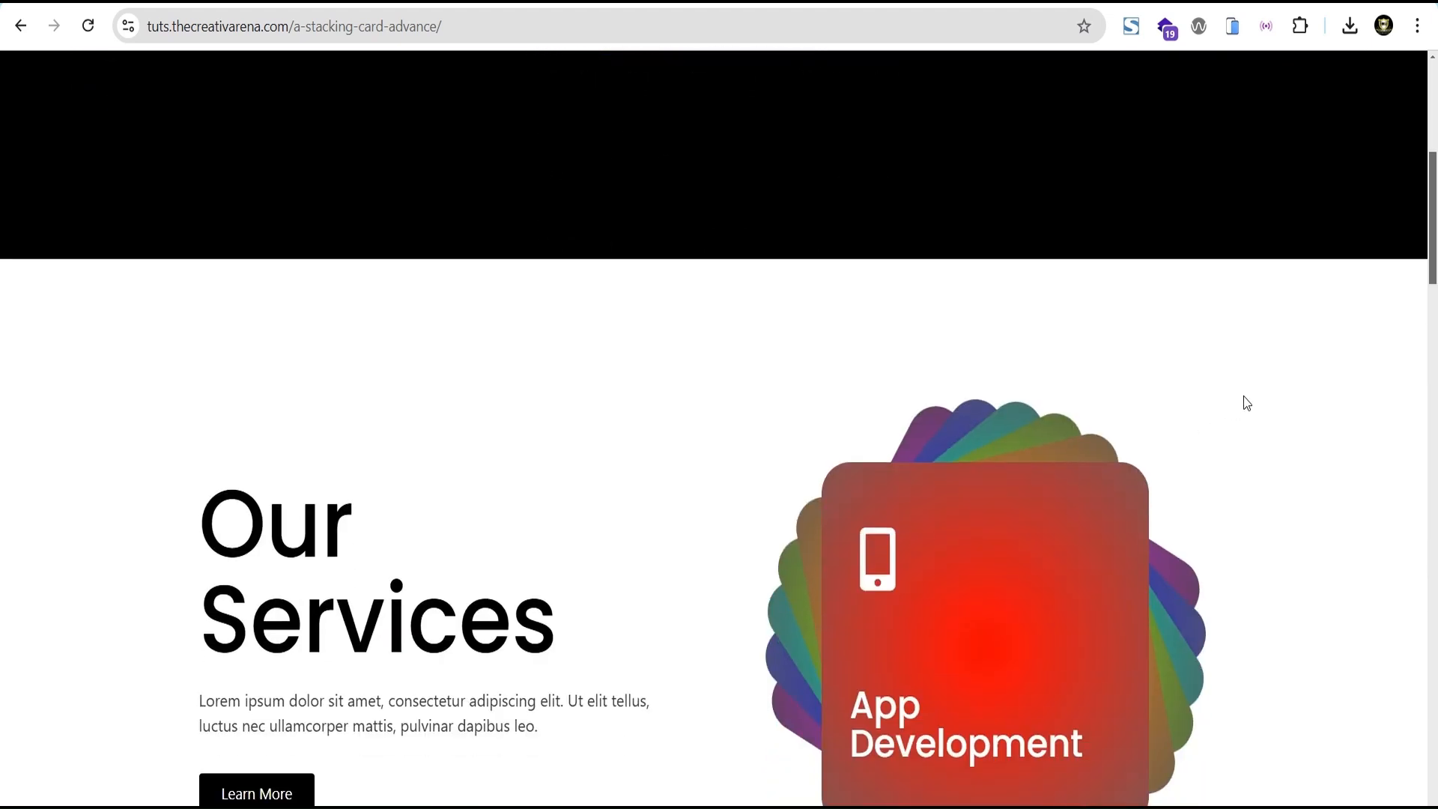
scroll(1245, 403, down, 3)
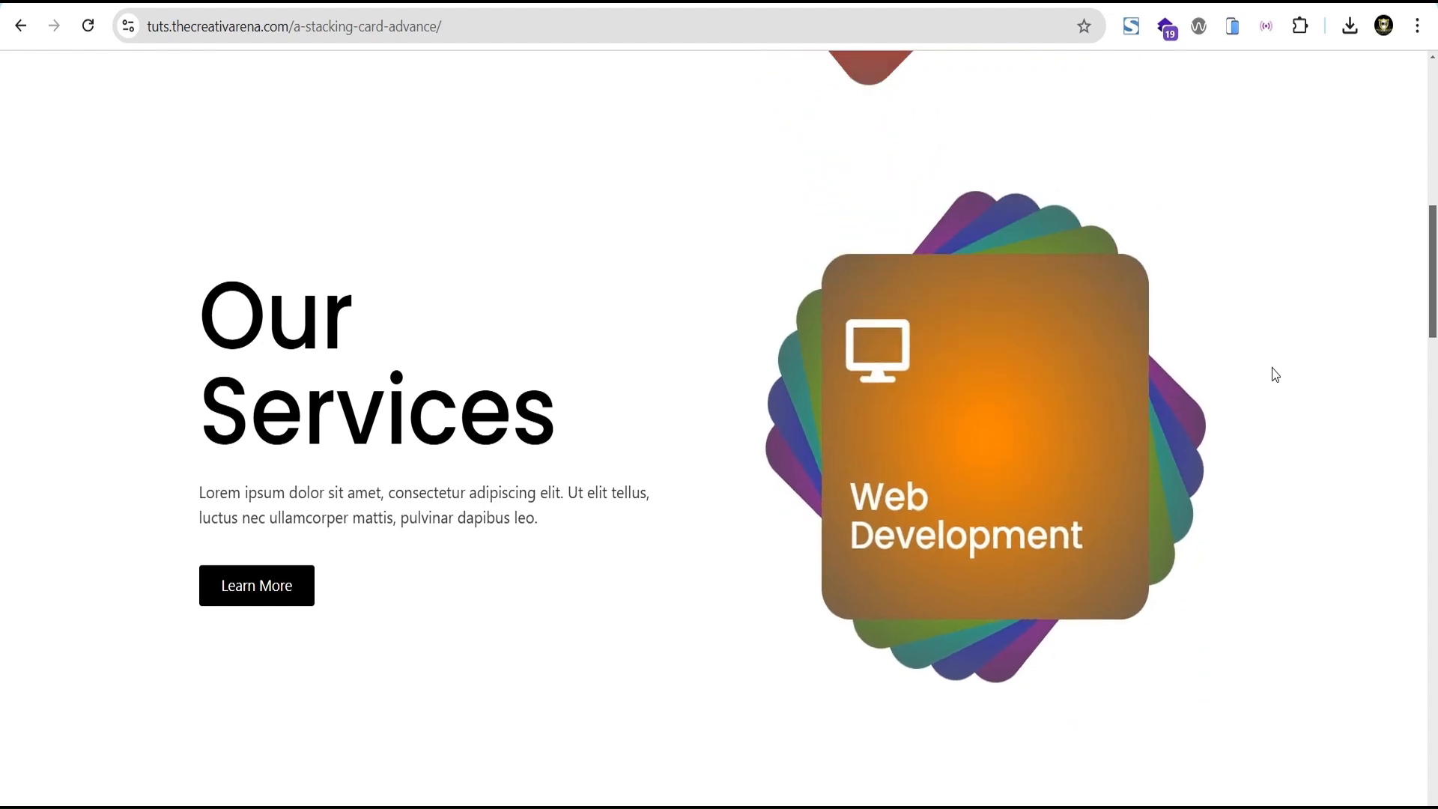
scroll(1275, 375, down, 3)
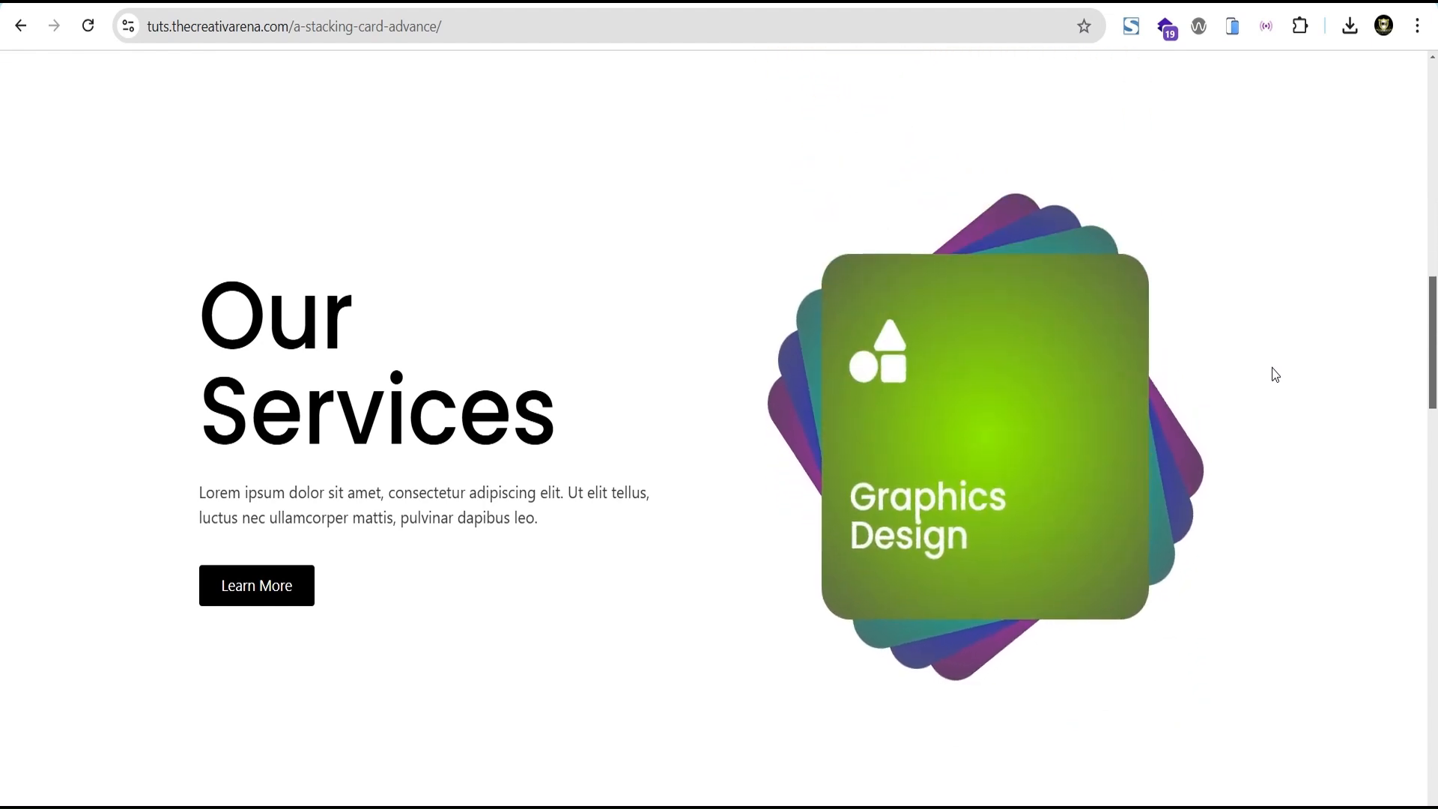
scroll(1275, 375, down, 3)
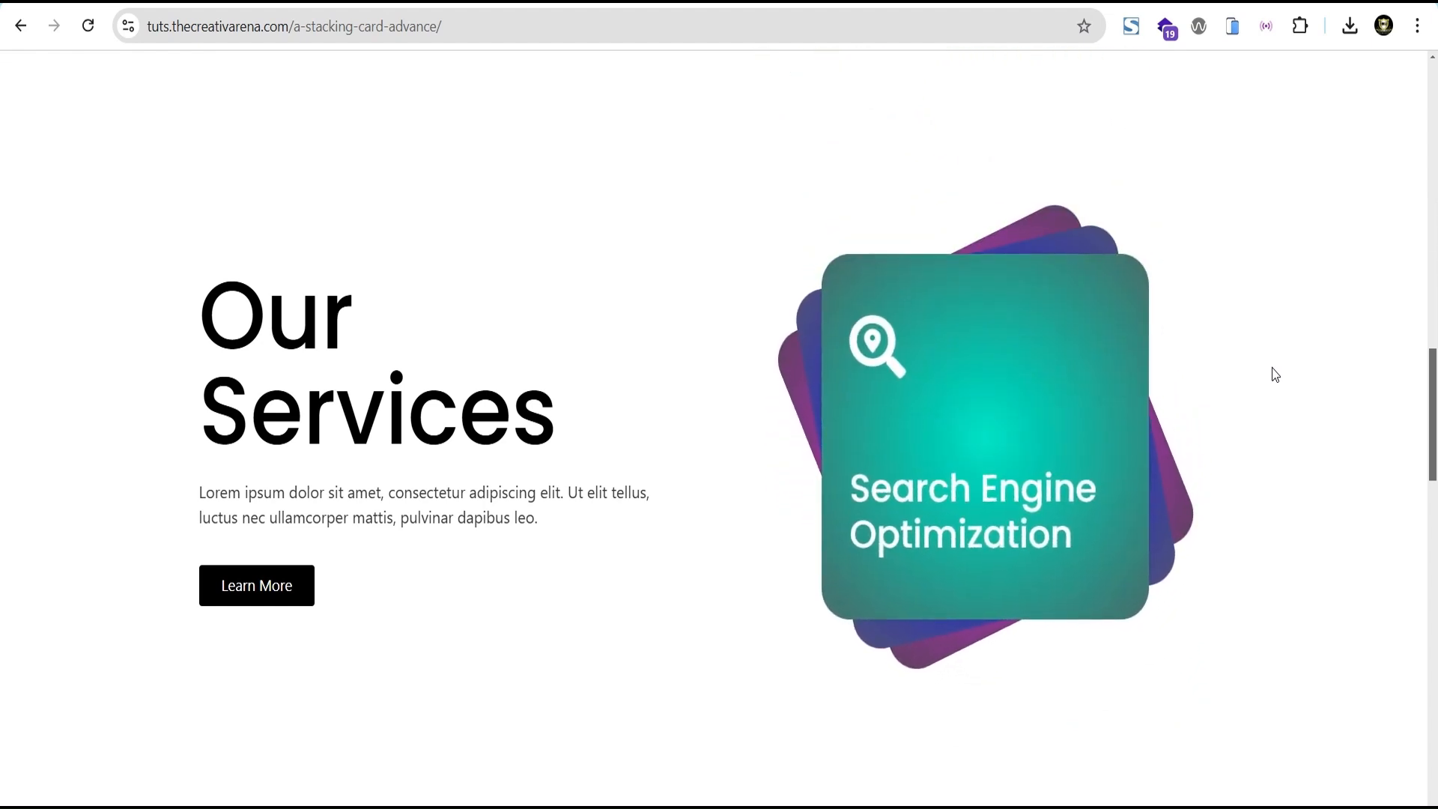
scroll(1275, 374, down, 3)
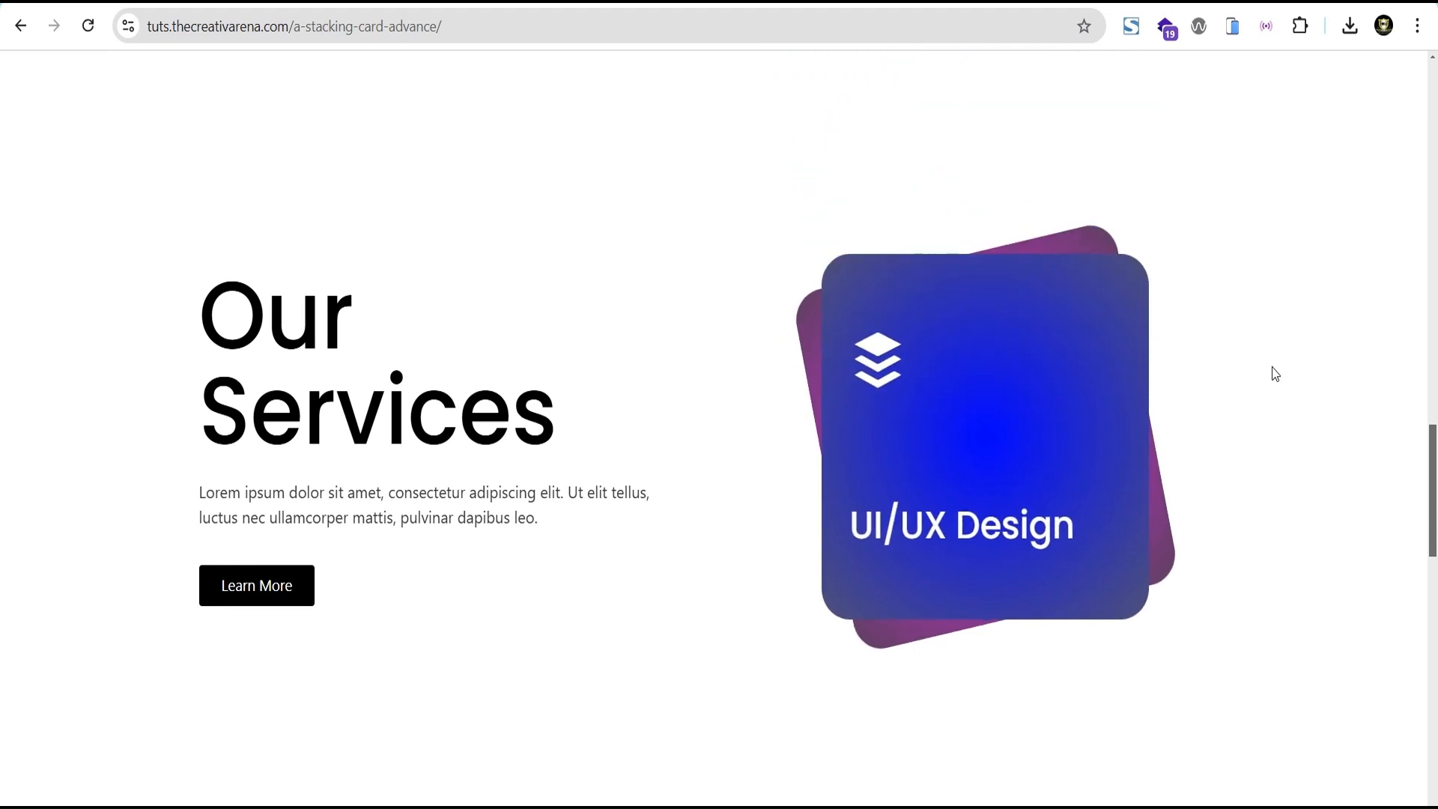
scroll(1276, 374, down, 3)
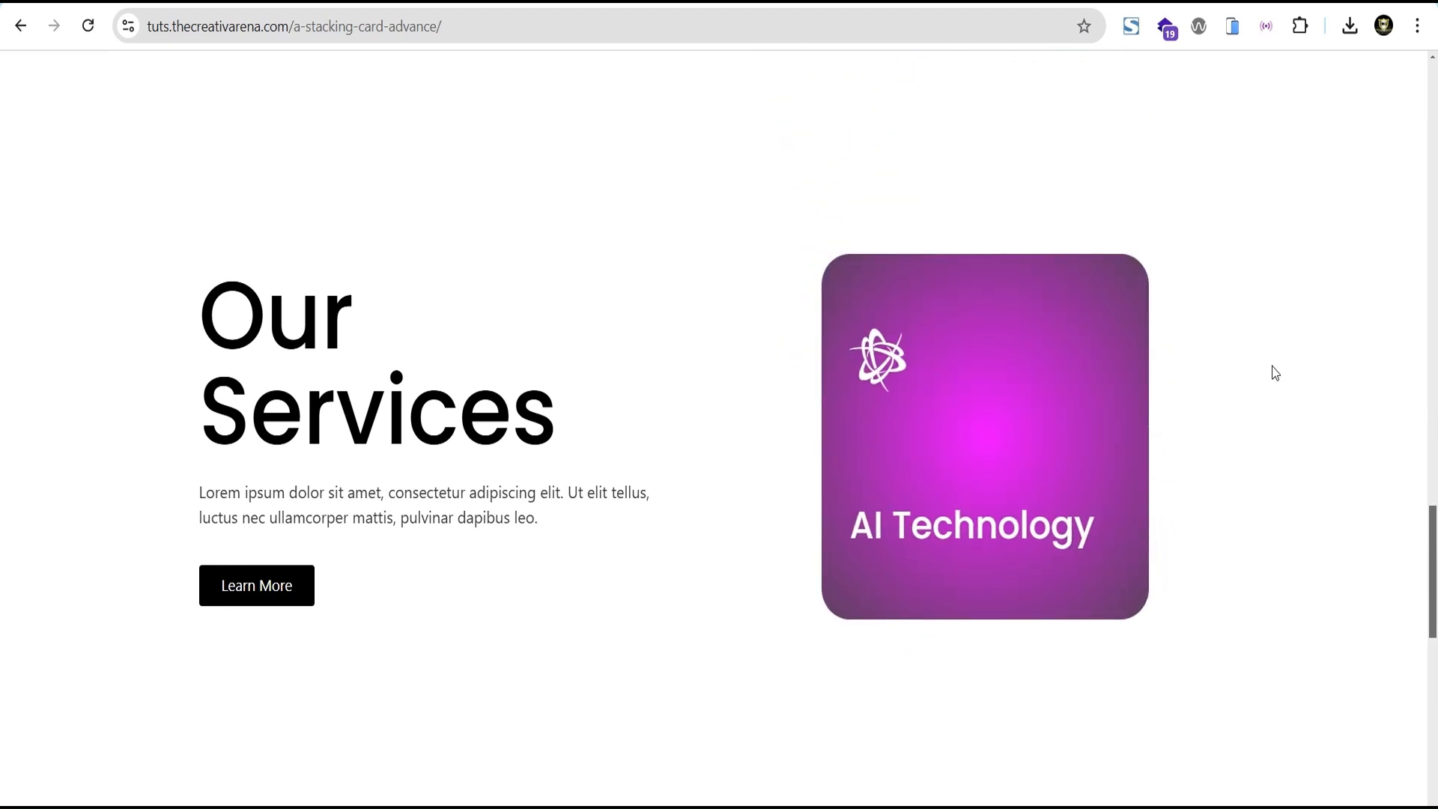
scroll(1275, 373, down, 5)
scroll(1275, 373, up, 6)
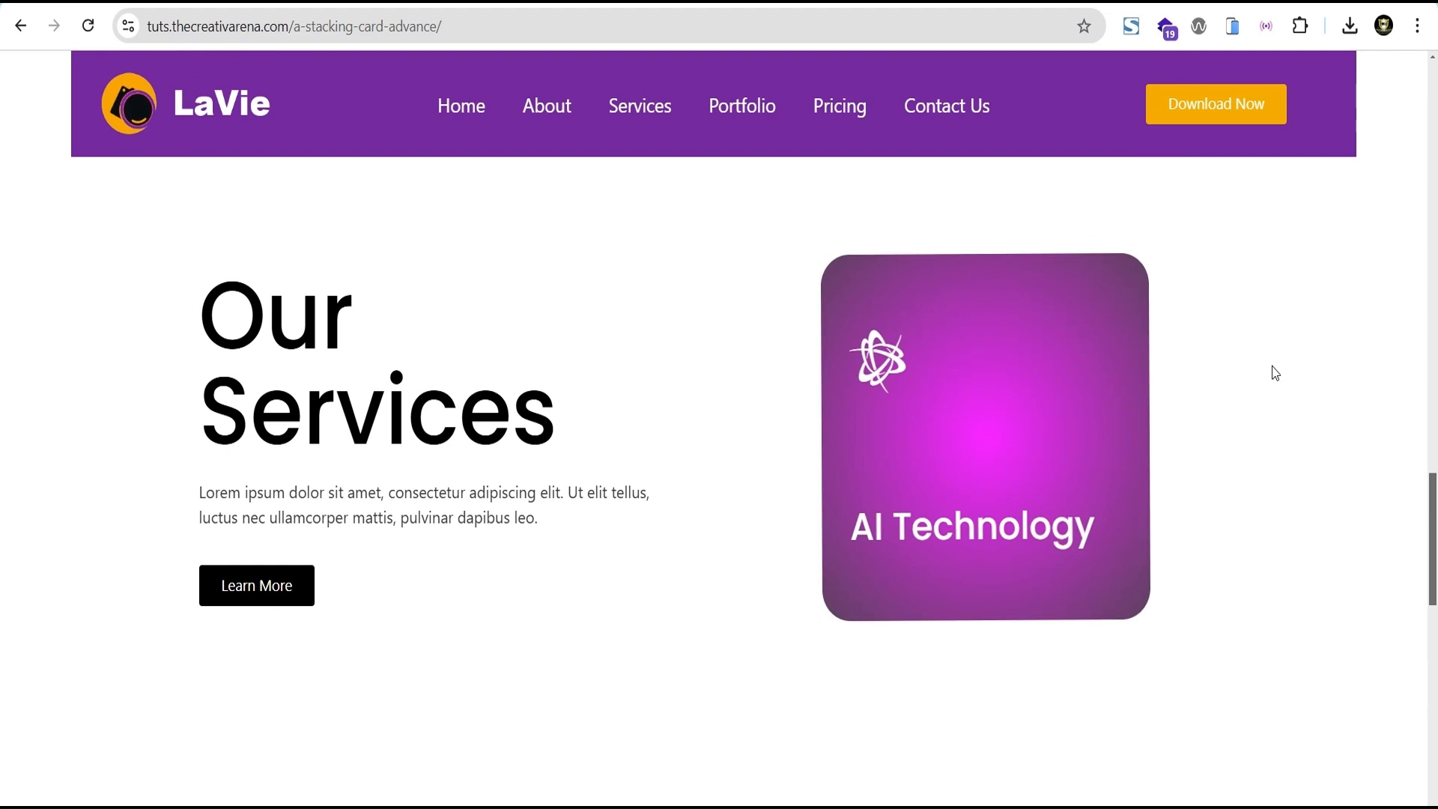
scroll(1276, 373, up, 10)
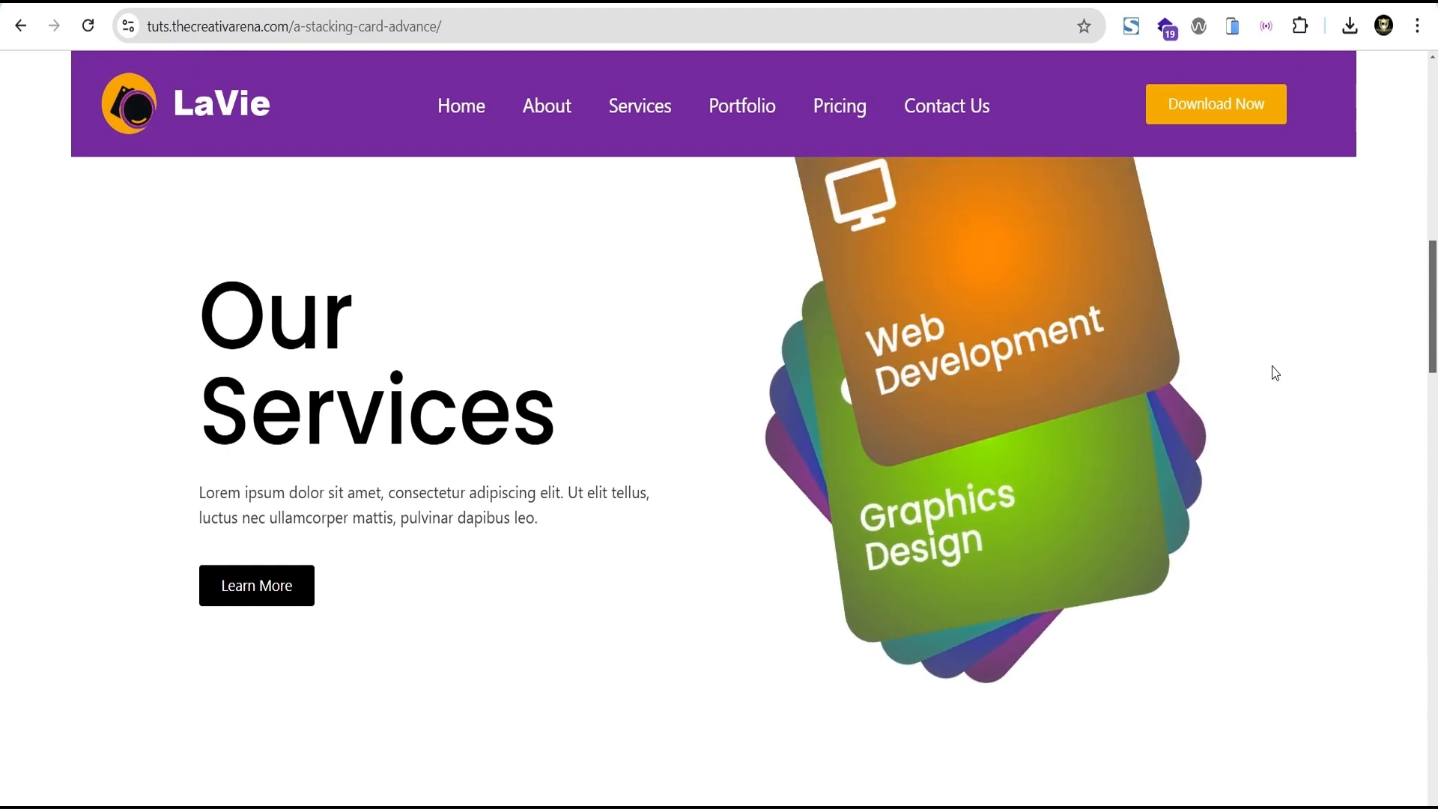
scroll(1275, 373, up, 6)
scroll(1273, 372, down, 4)
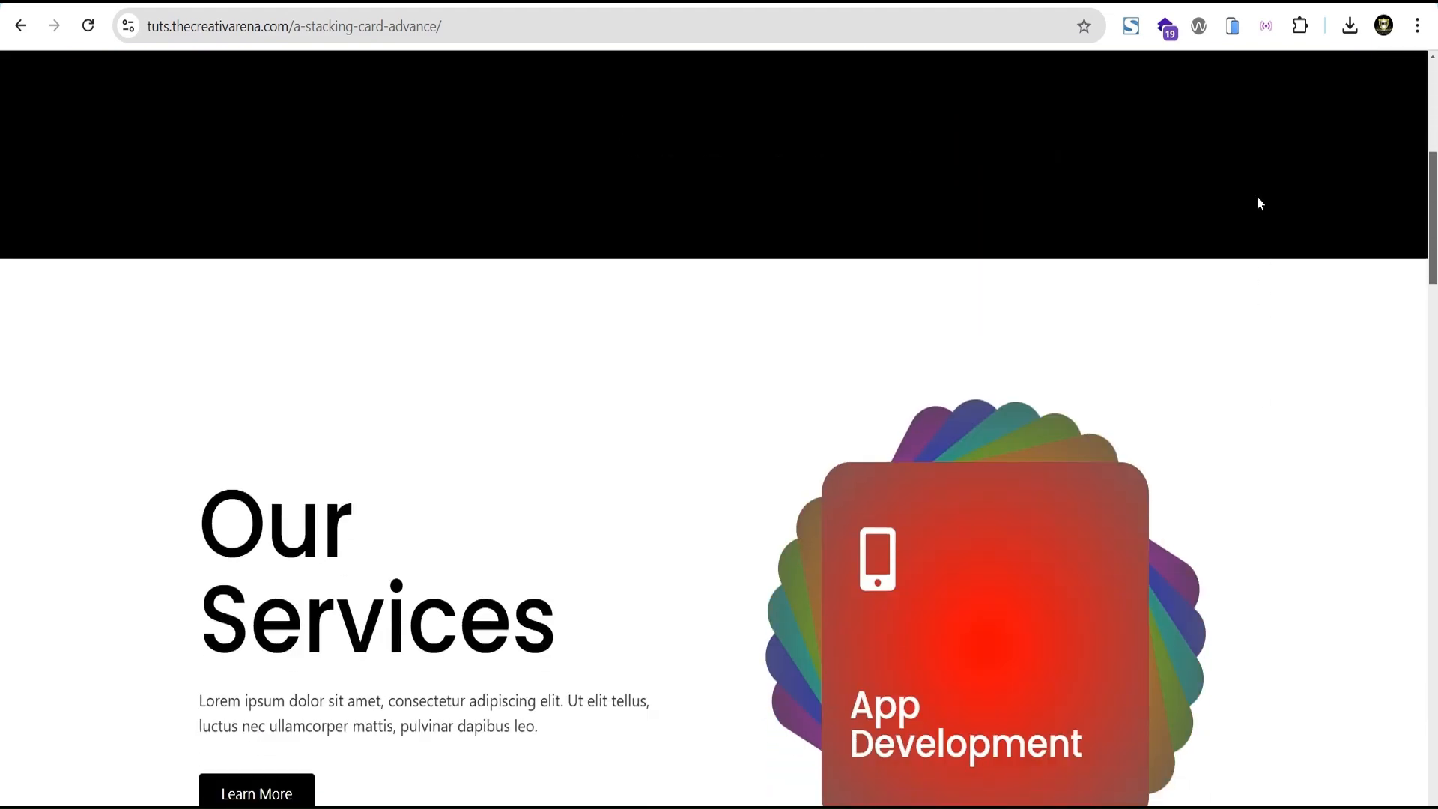
Preview the page in the mobile simulator's tablet view and examine how the service cards stack while scrolling.
click(1231, 29)
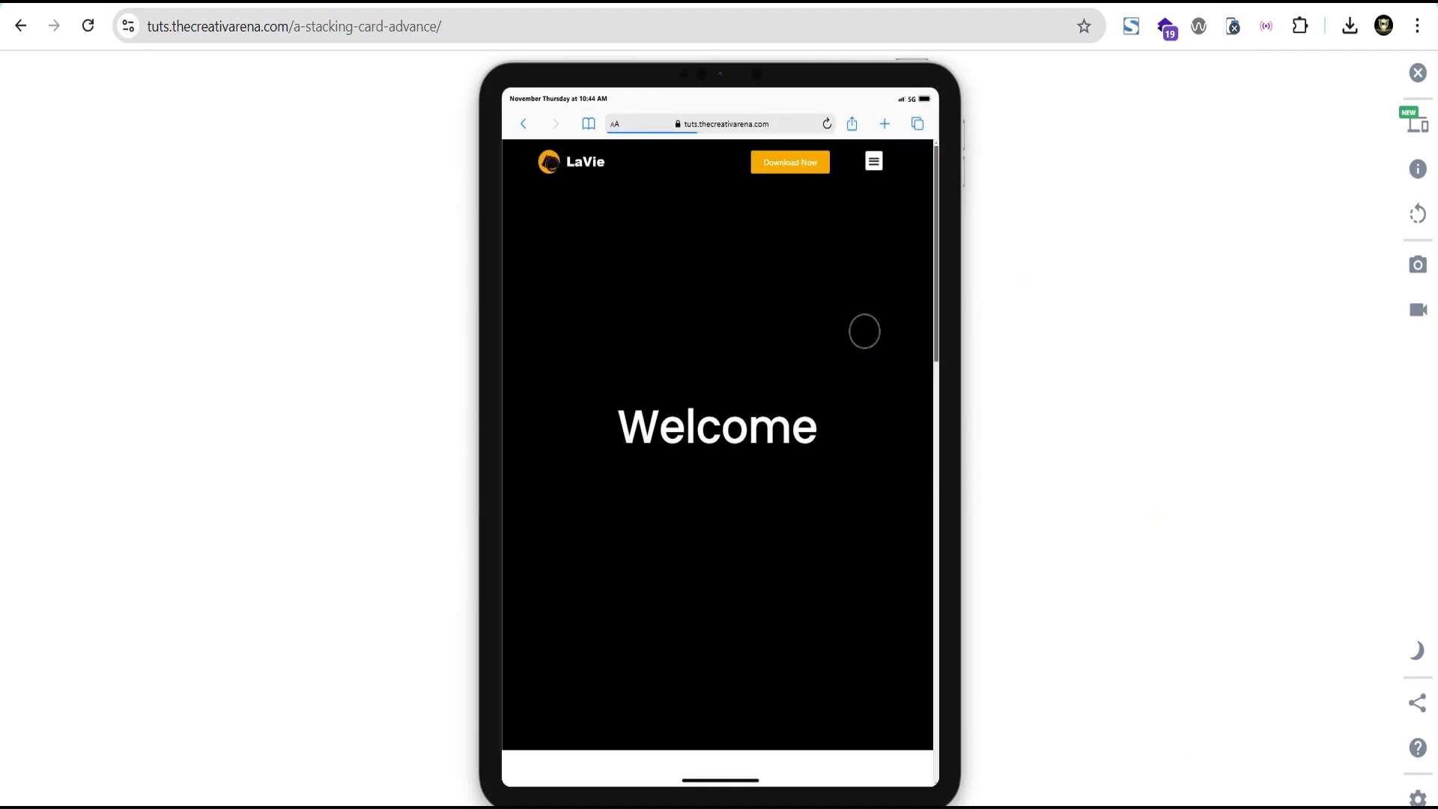
scroll(853, 411, down, 5)
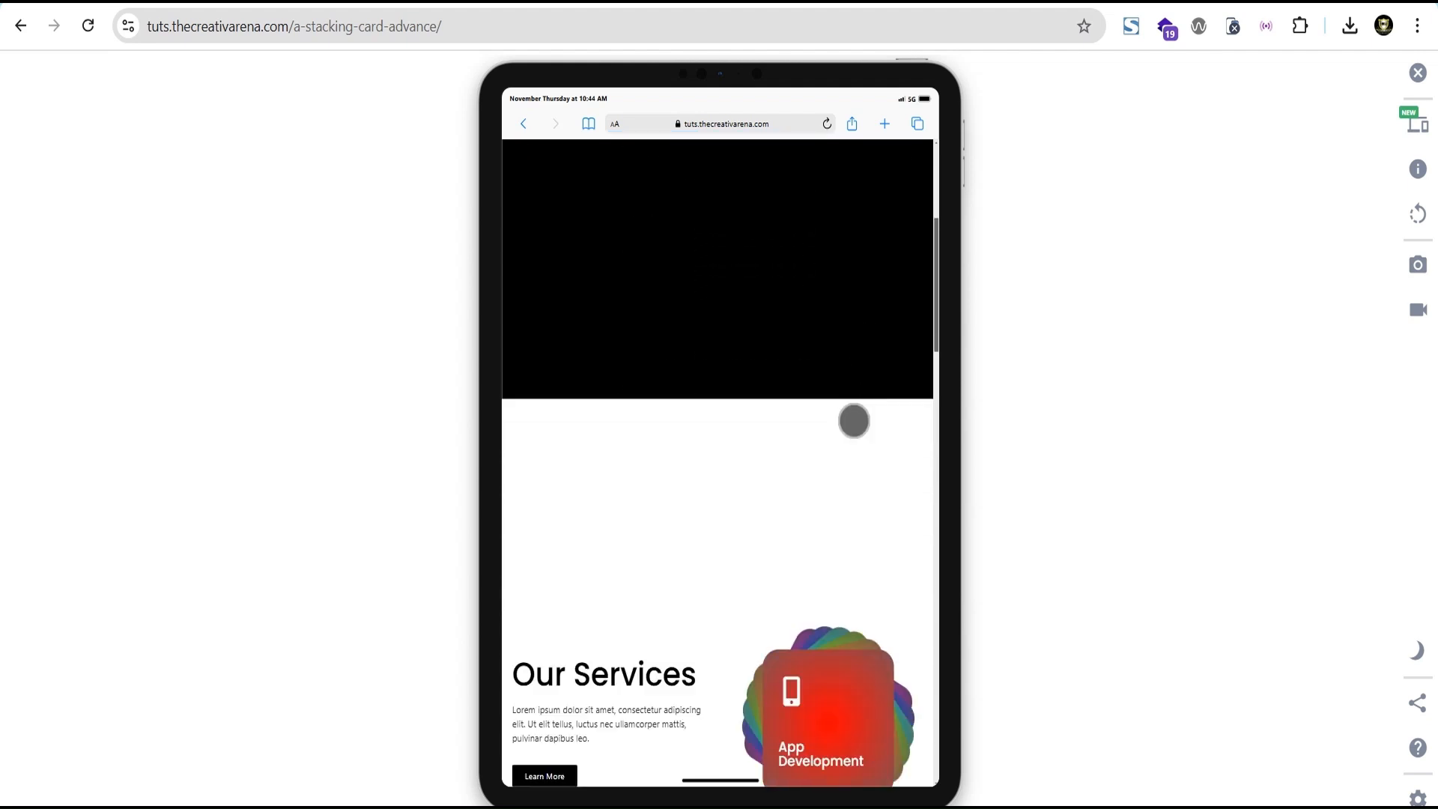
scroll(854, 421, down, 5)
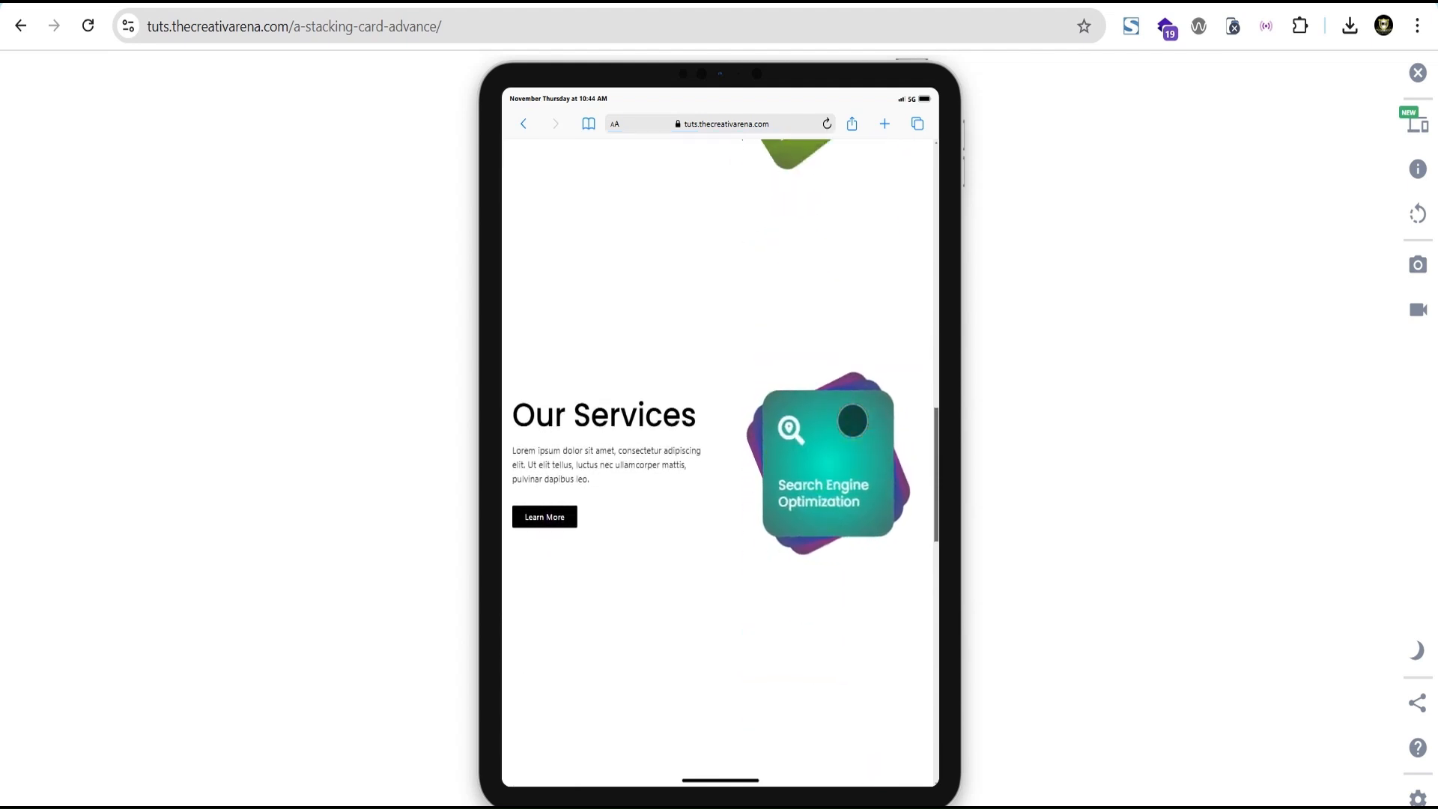
scroll(852, 420, down, 5)
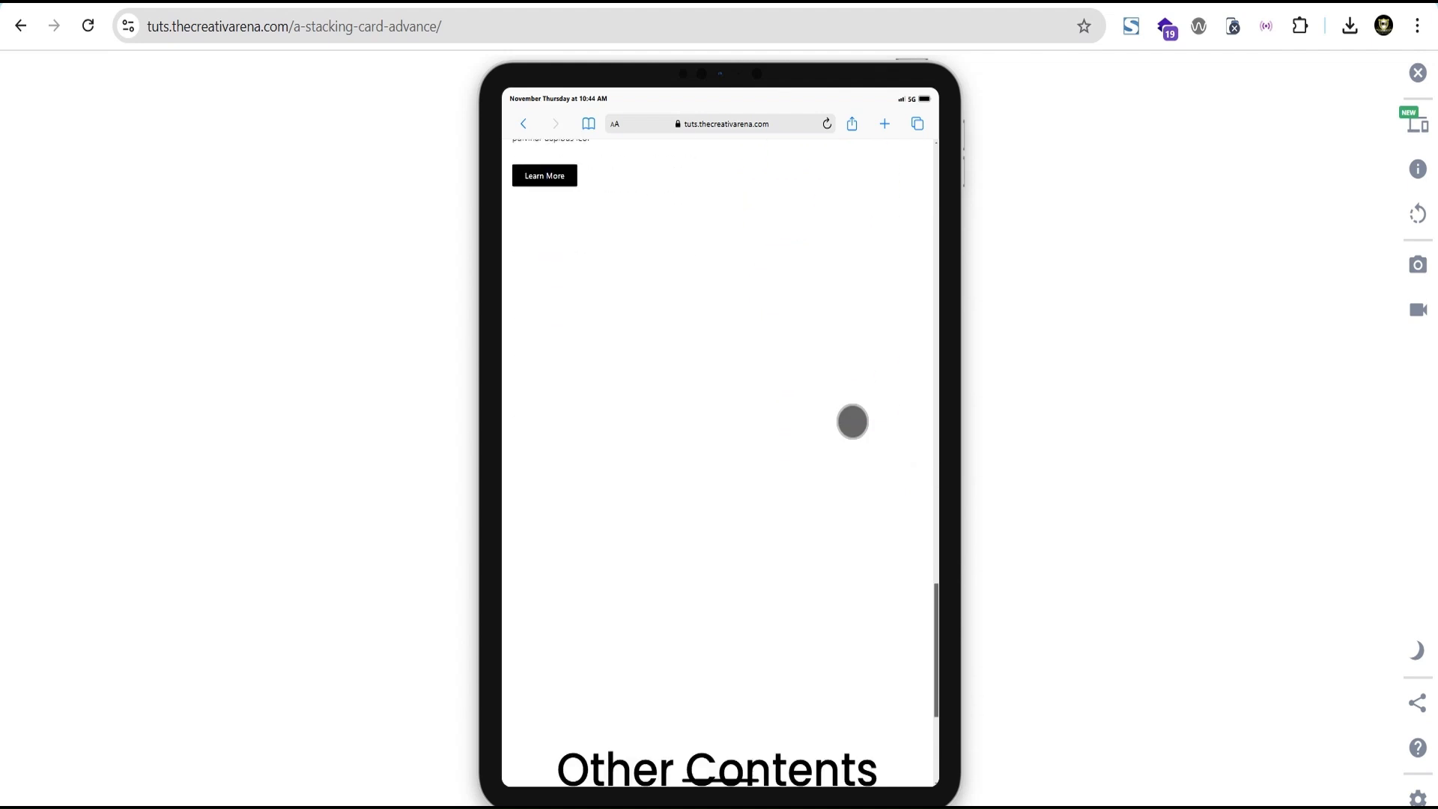
scroll(852, 420, up, 3)
Switch the simulated device to iPhone 11 PRO MAX and examine the Our Services card animation on it.
click(1416, 123)
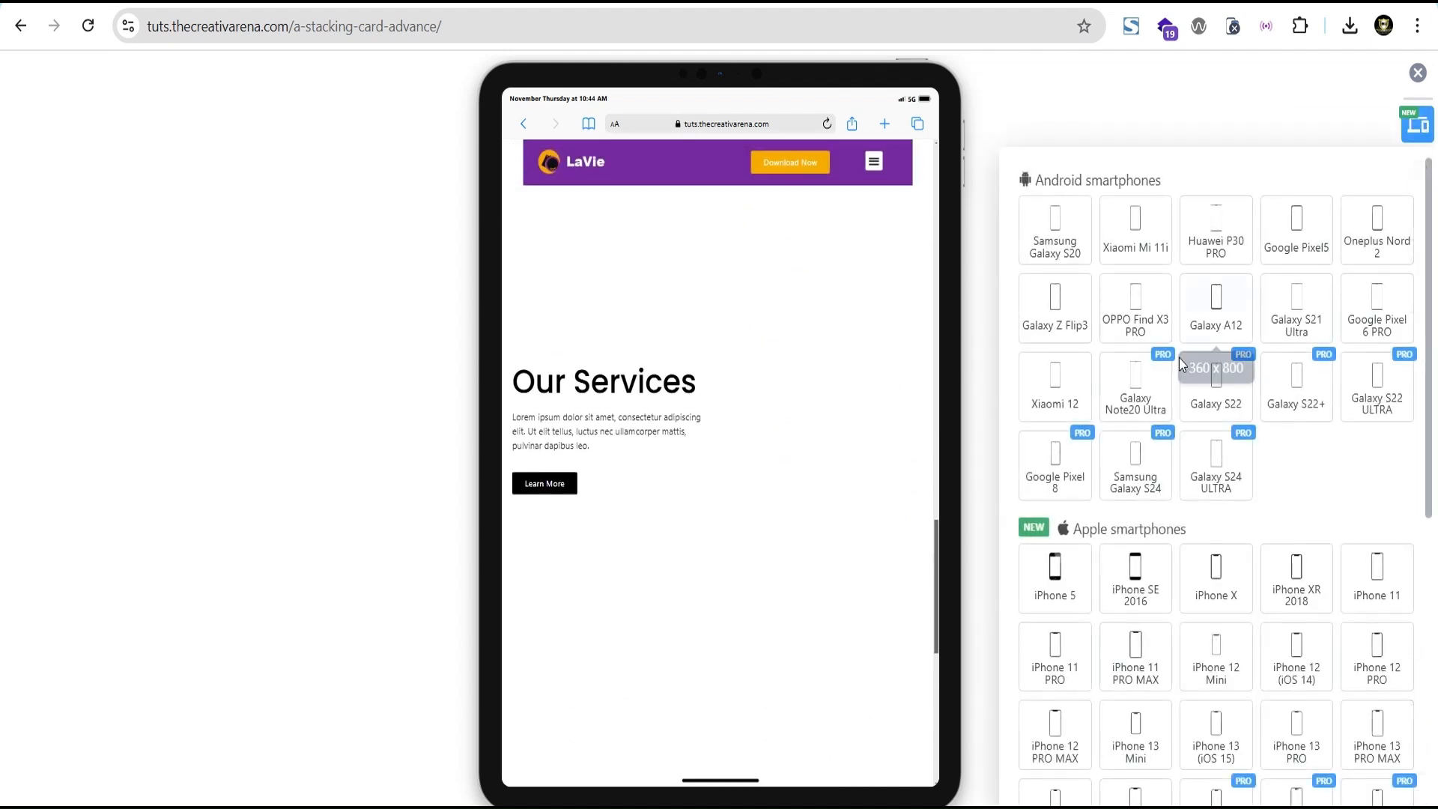
scroll(1181, 365, down, 4)
click(1135, 341)
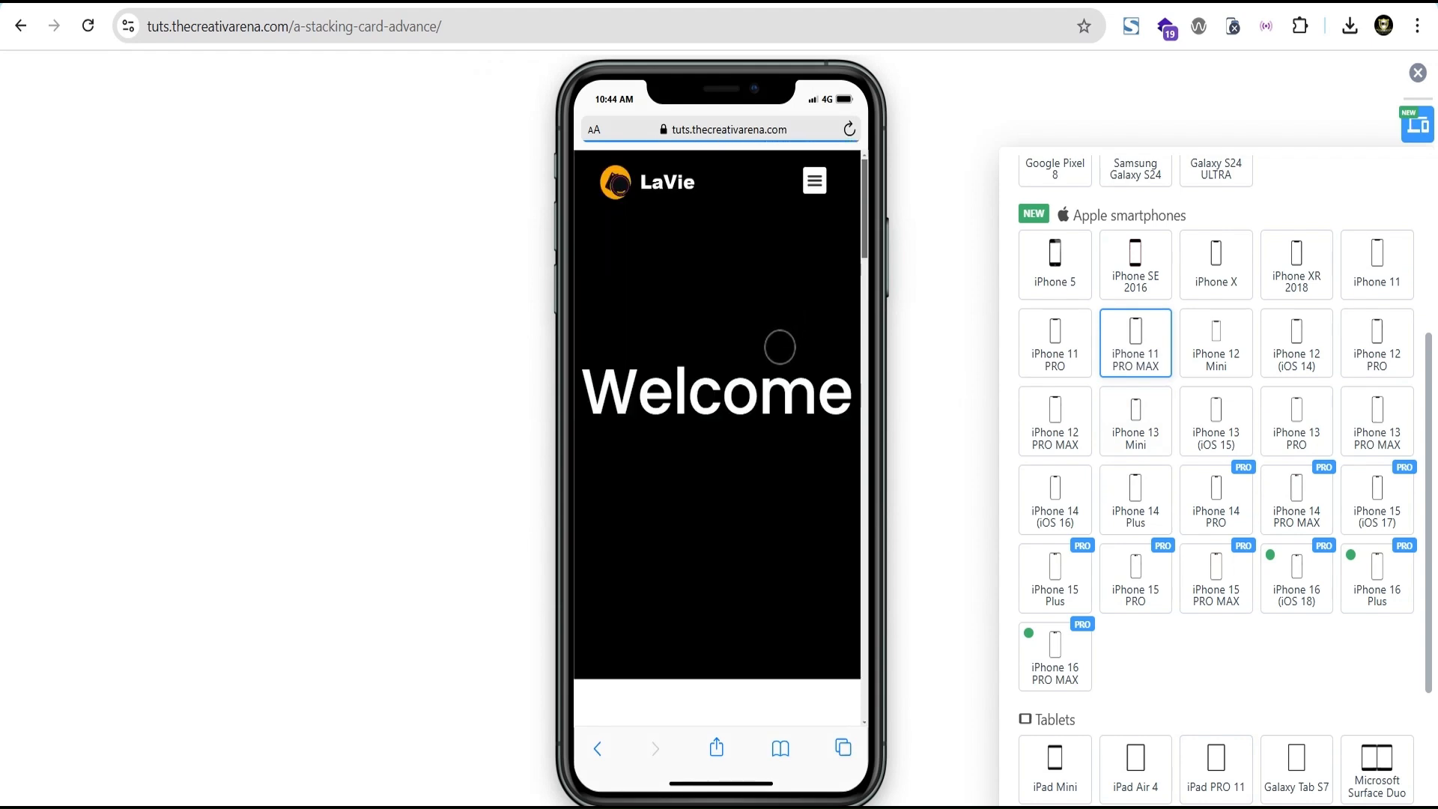
scroll(779, 346, down, 10)
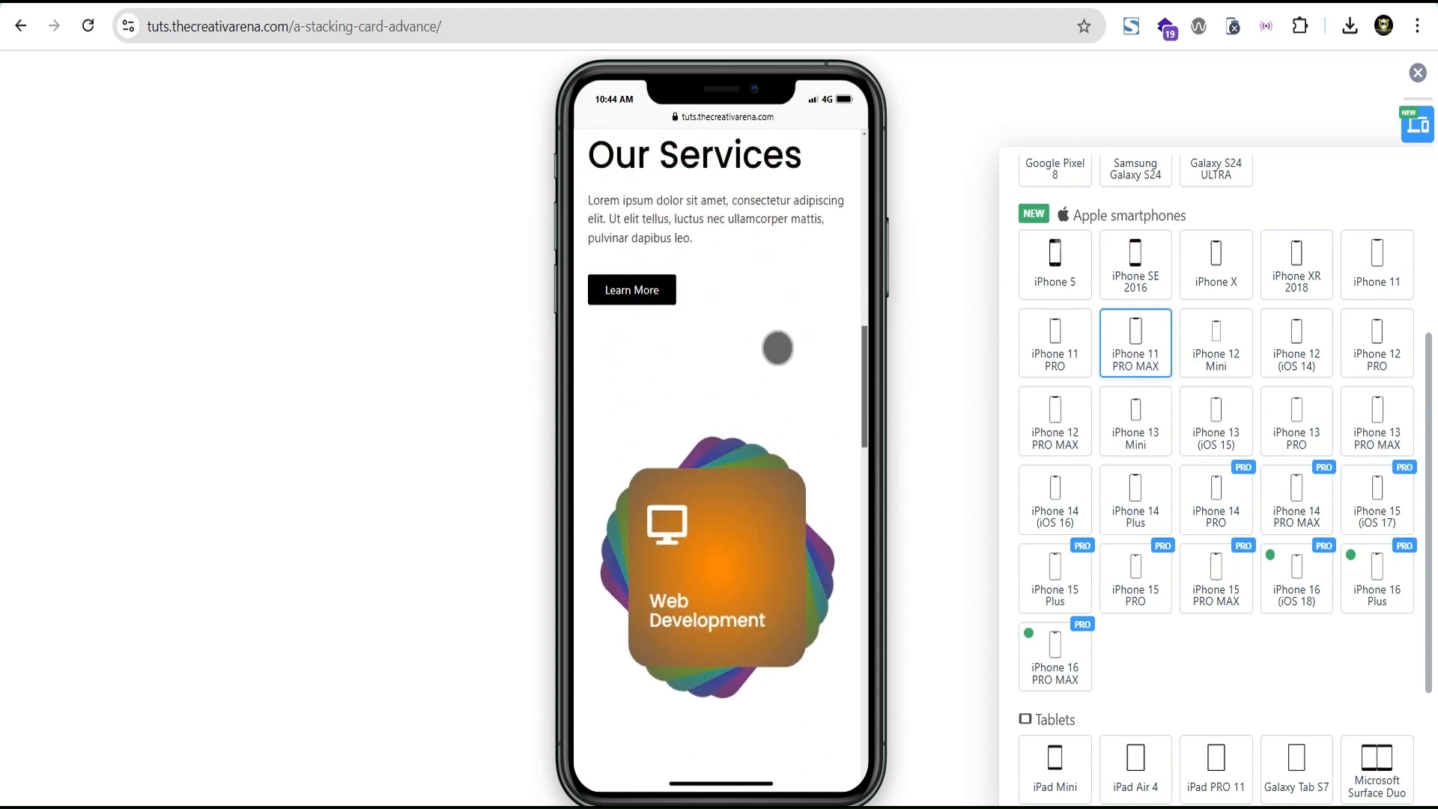
scroll(777, 347, down, 10)
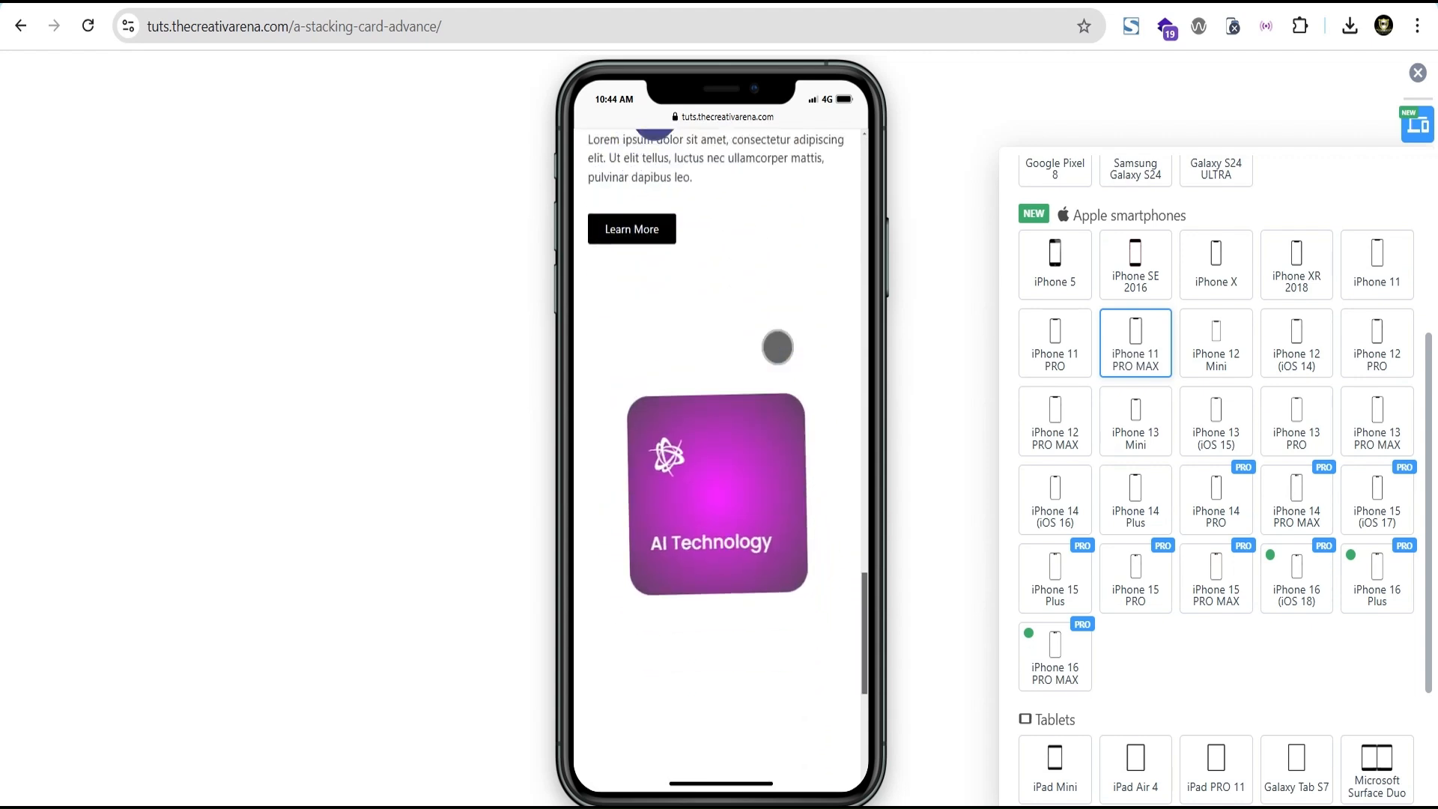
scroll(777, 347, down, 3)
scroll(777, 347, up, 8)
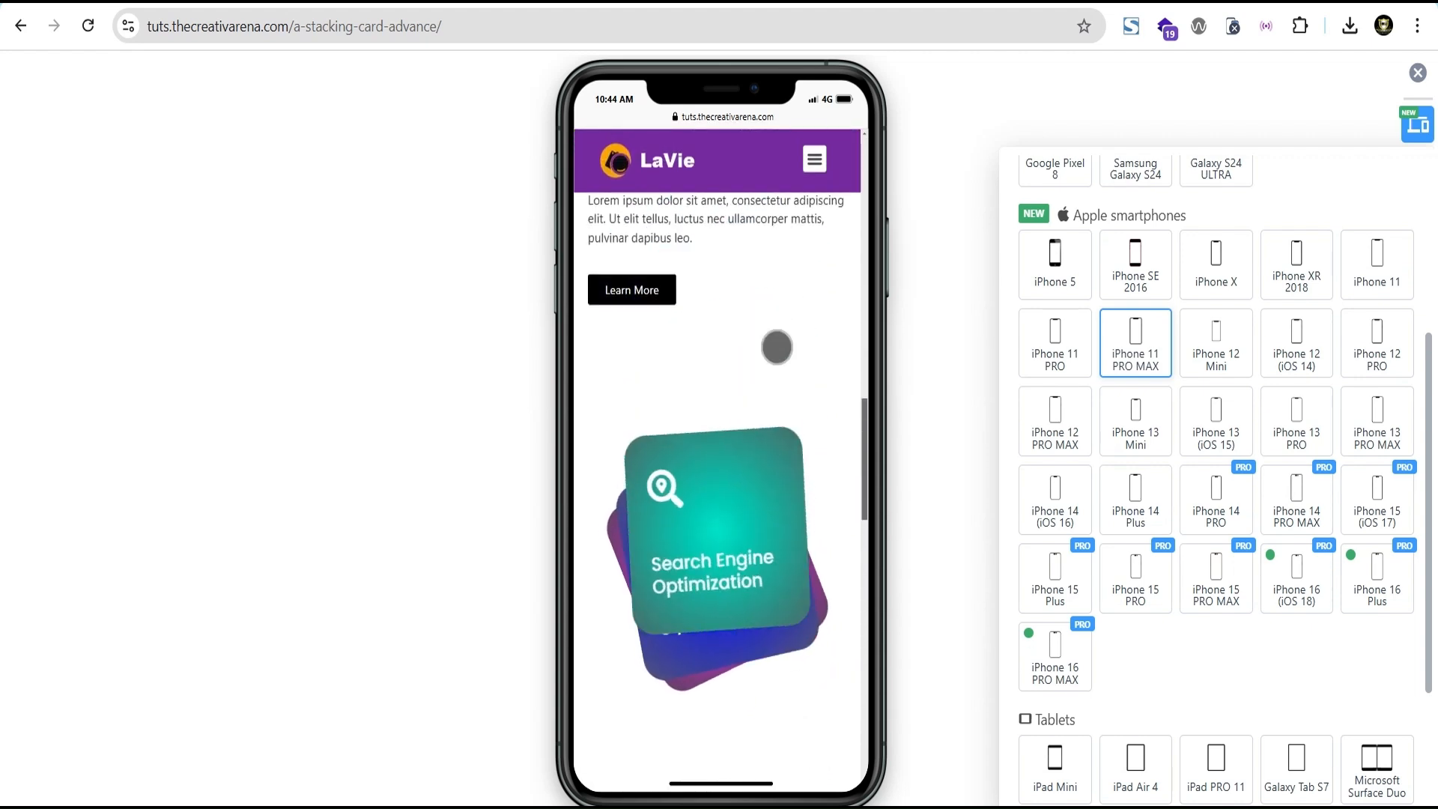
scroll(776, 347, up, 10)
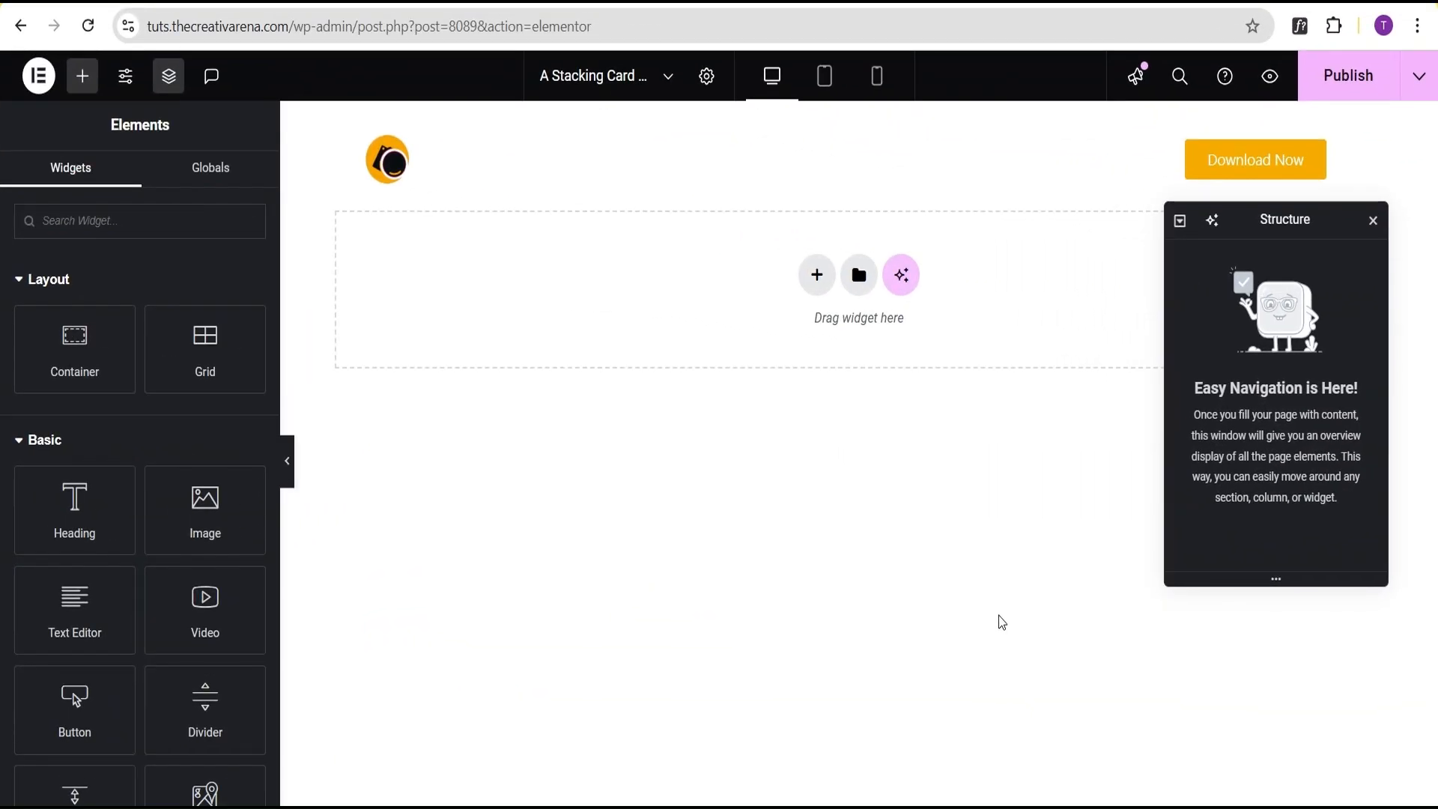
Add a Flexbox container with the single-column, downward direction structure to the empty page.
click(817, 283)
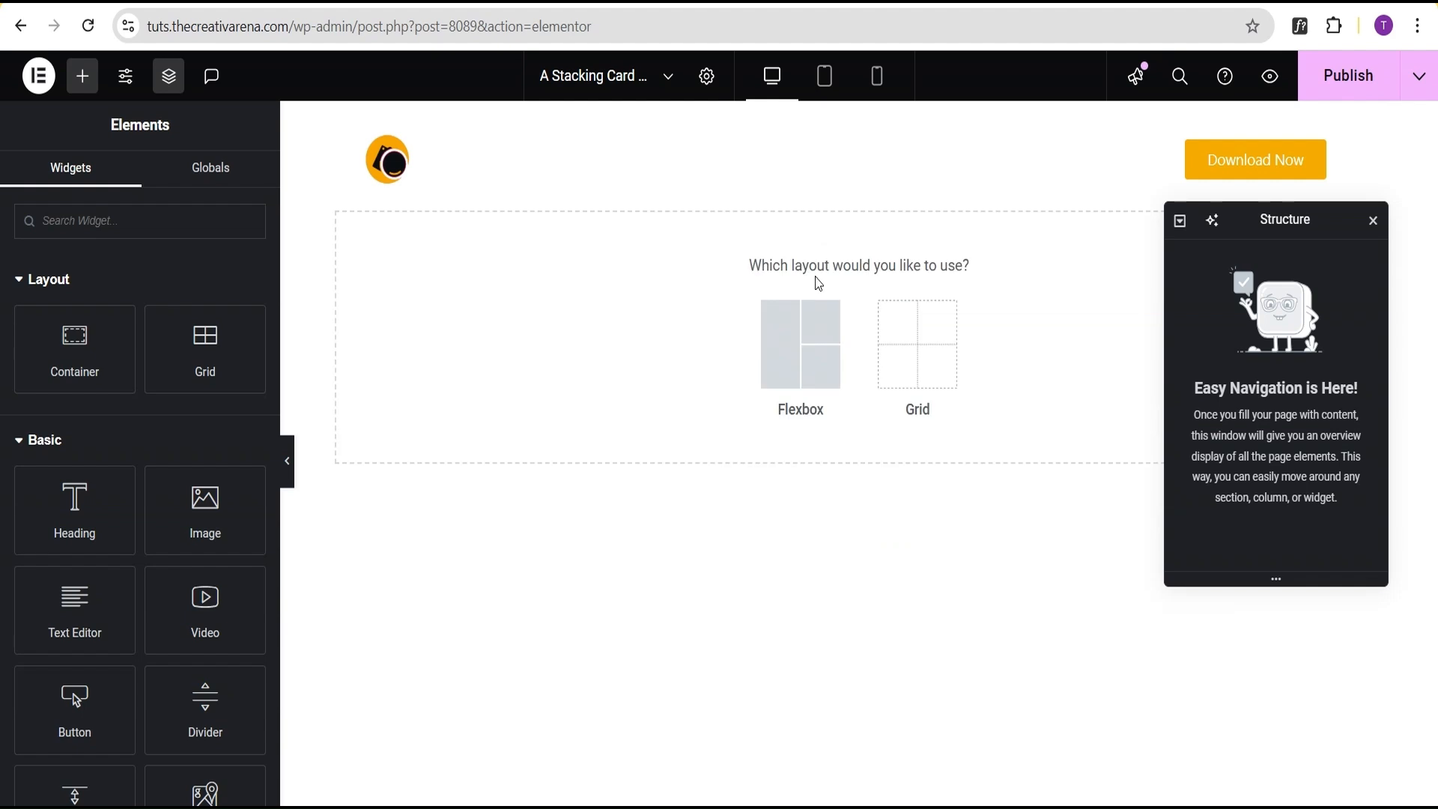
click(798, 349)
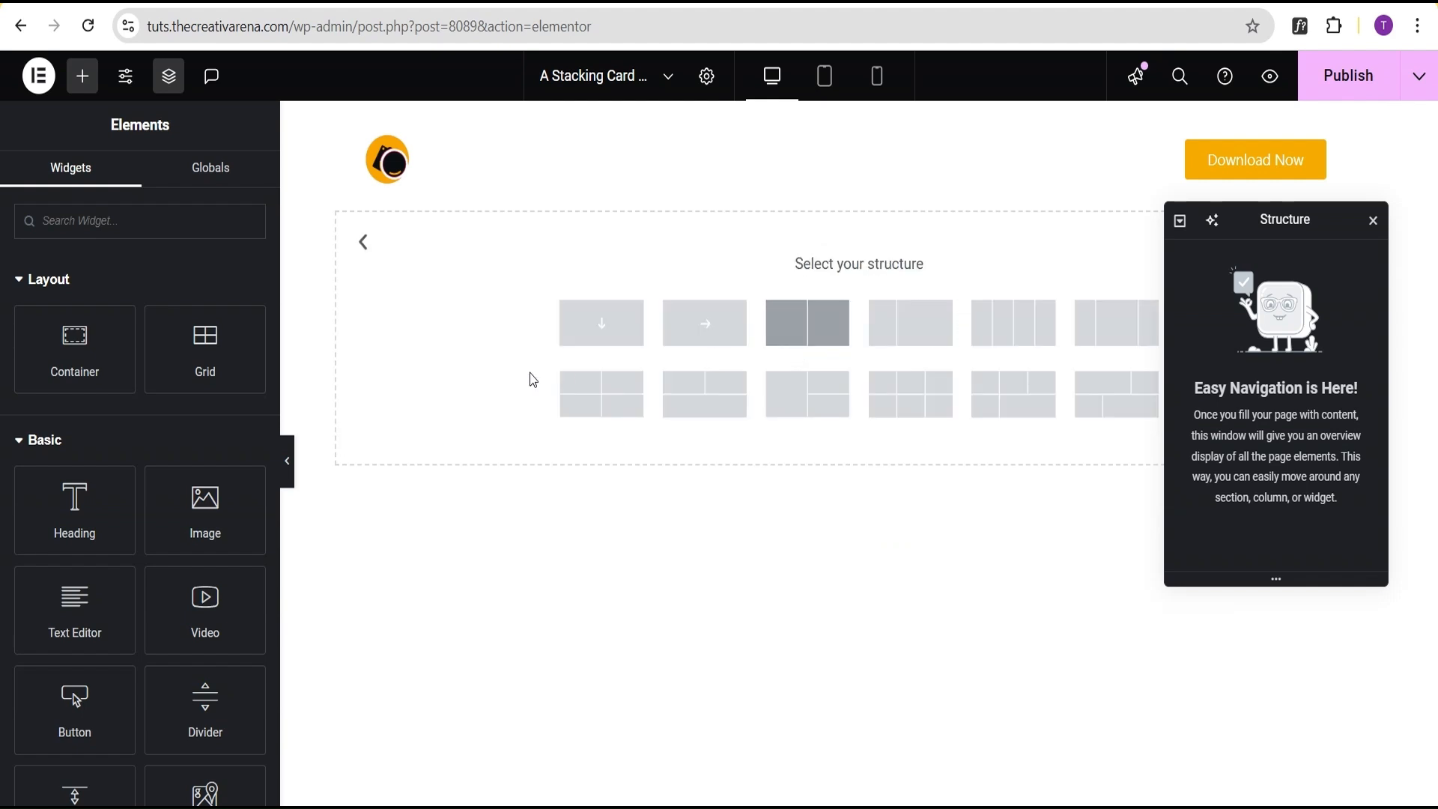
click(600, 328)
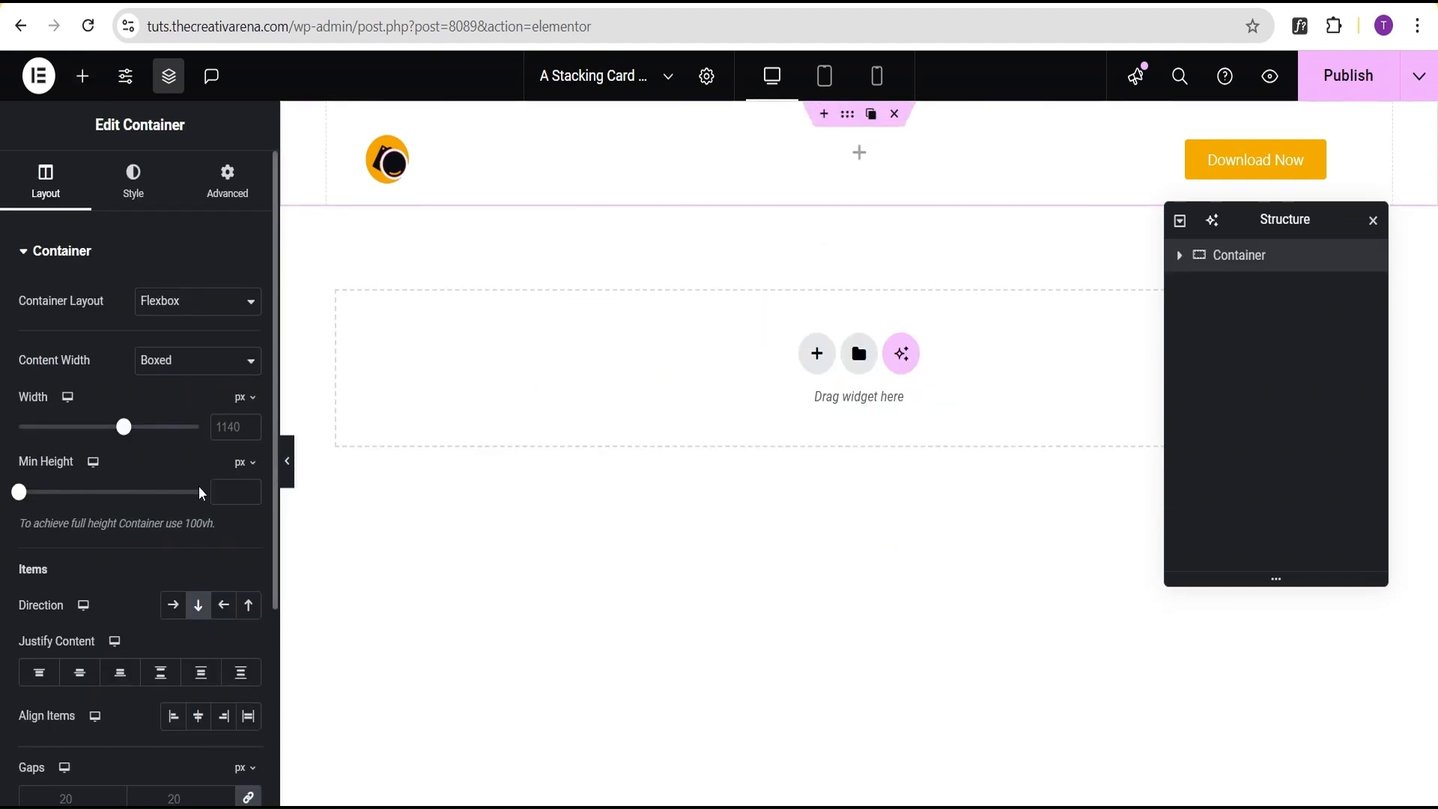
Set the container's minimum height to 100 vh and center its items with both Justify Content and Align Items.
click(243, 472)
click(239, 556)
drag(20, 494, 216, 500)
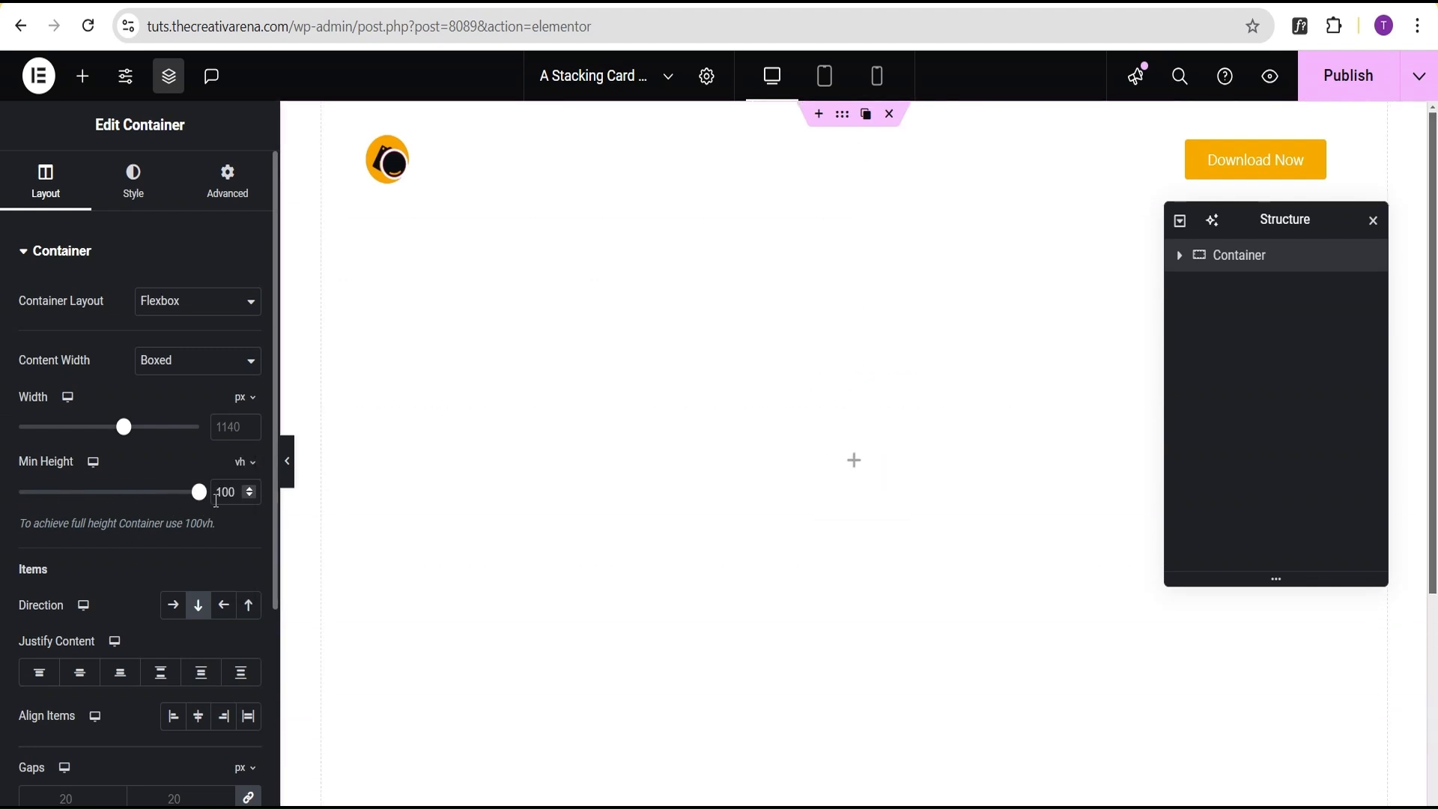
click(80, 672)
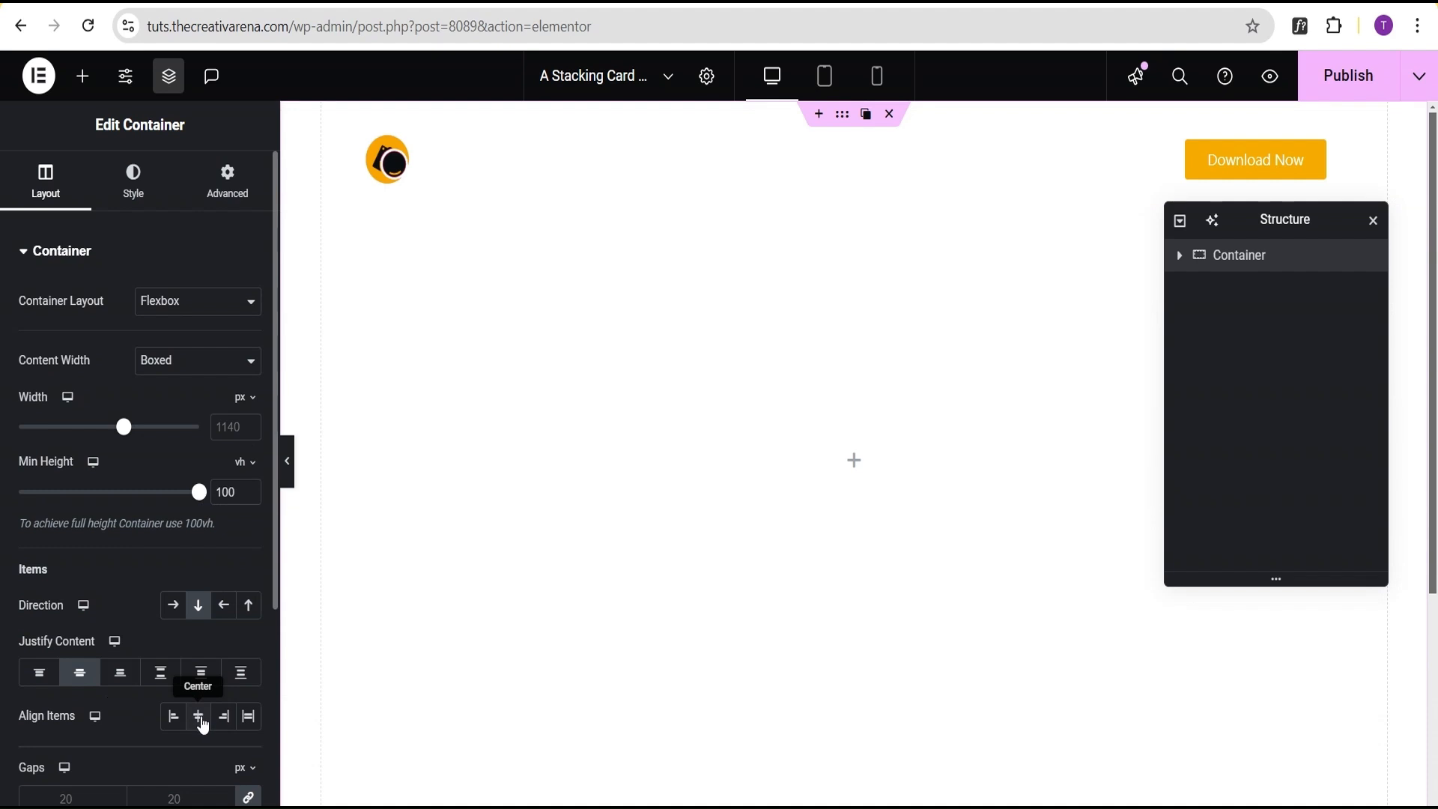
click(199, 719)
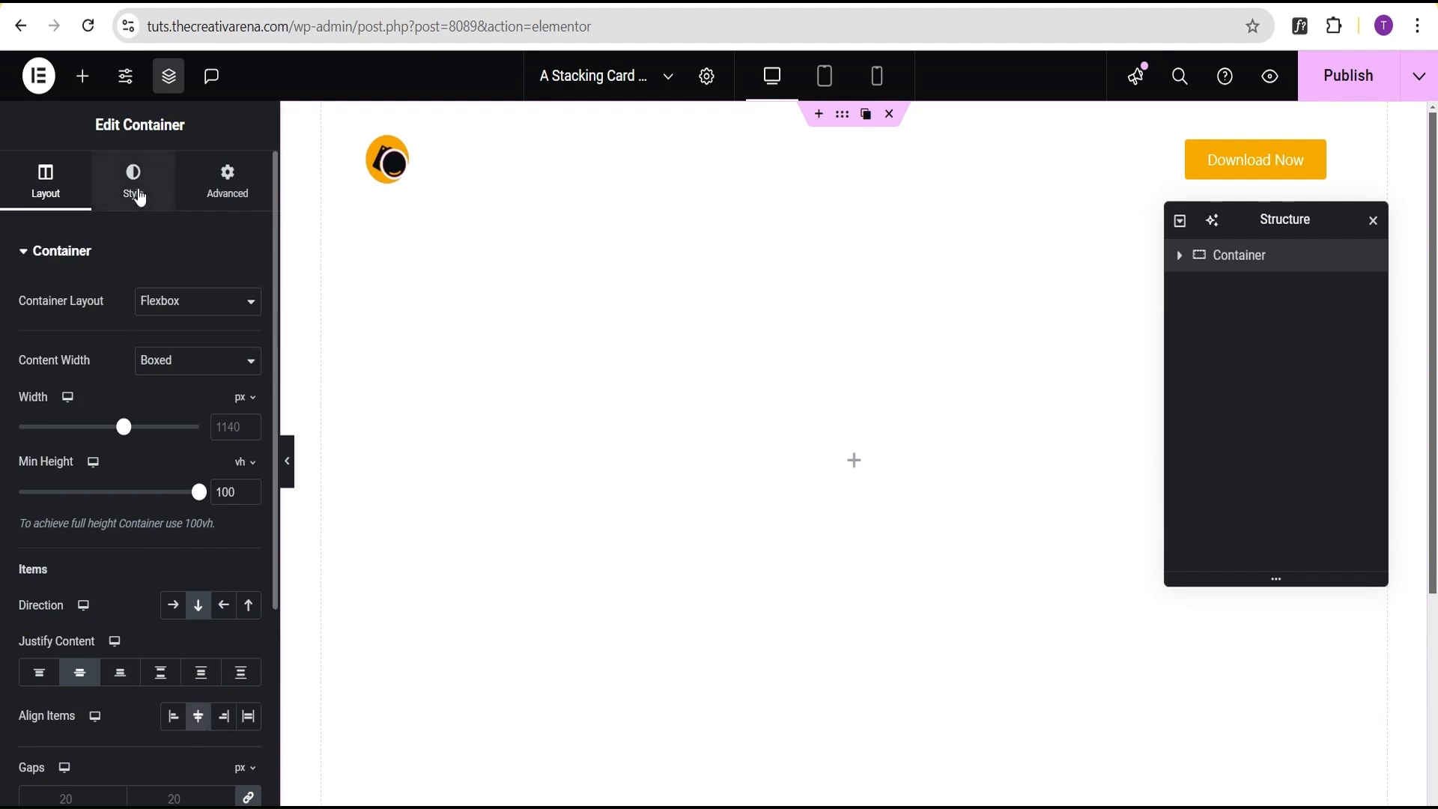
Give the container a solid black background color.
click(135, 197)
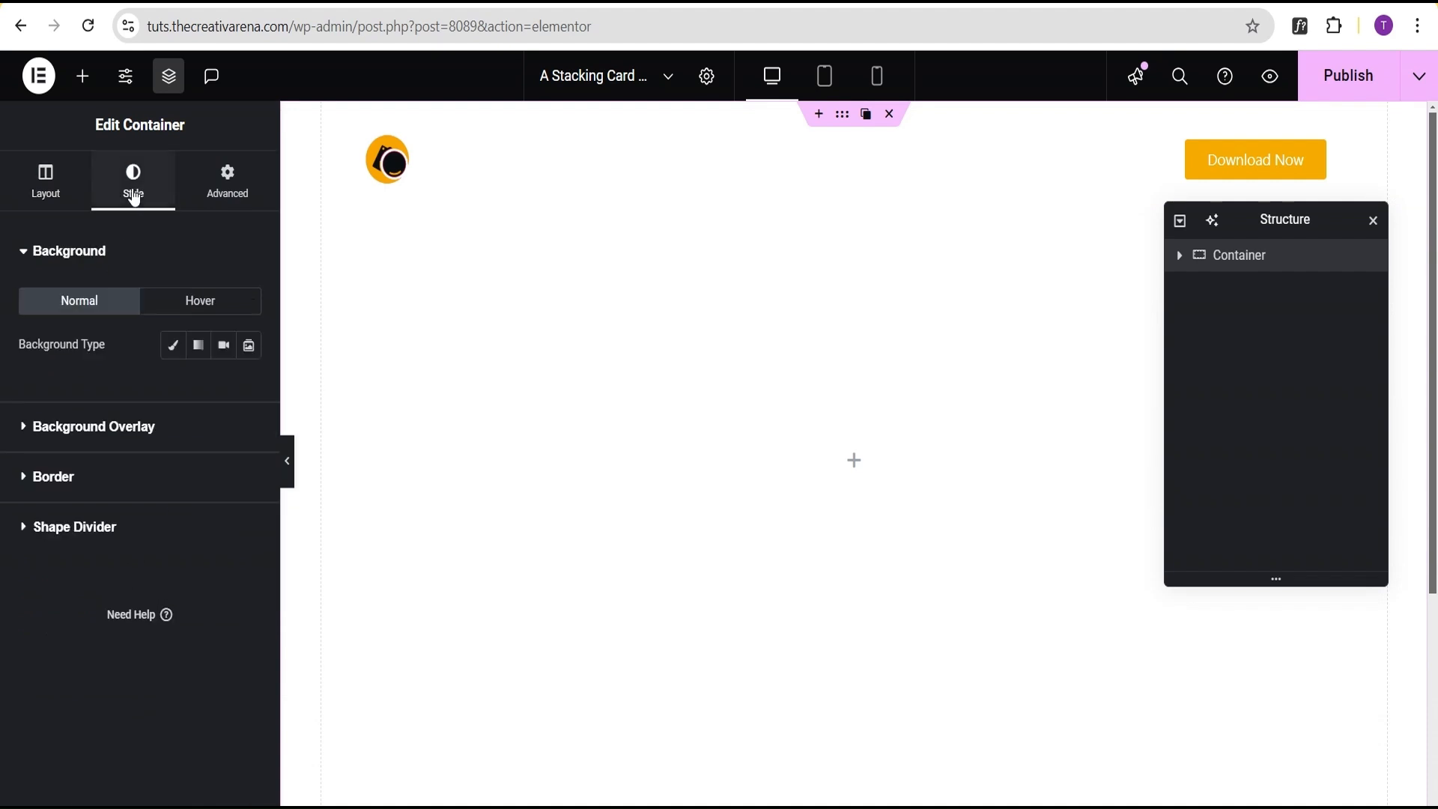
click(173, 345)
click(249, 389)
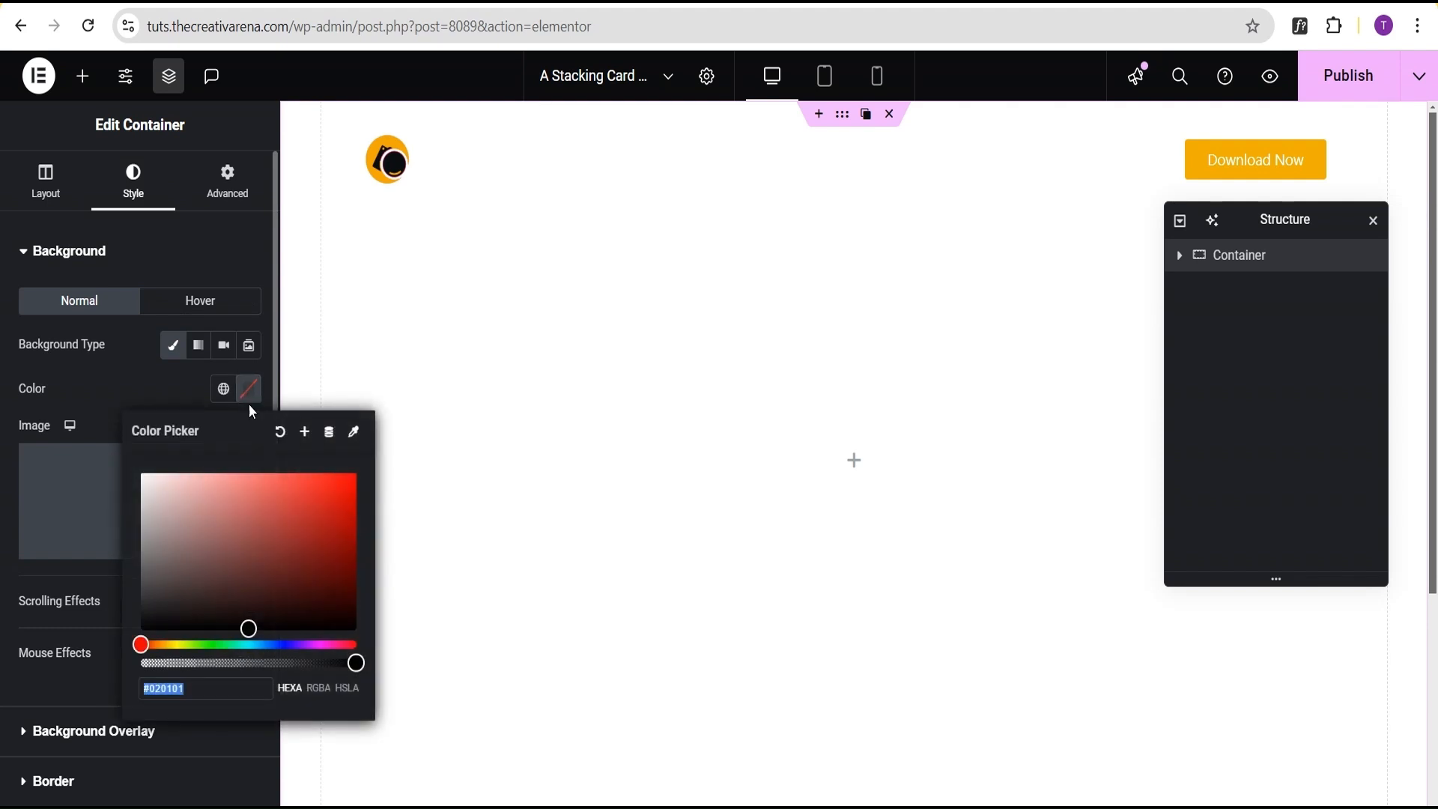
click(247, 629)
Add a Heading widget inside the black container and set its title to "Welcome".
click(82, 76)
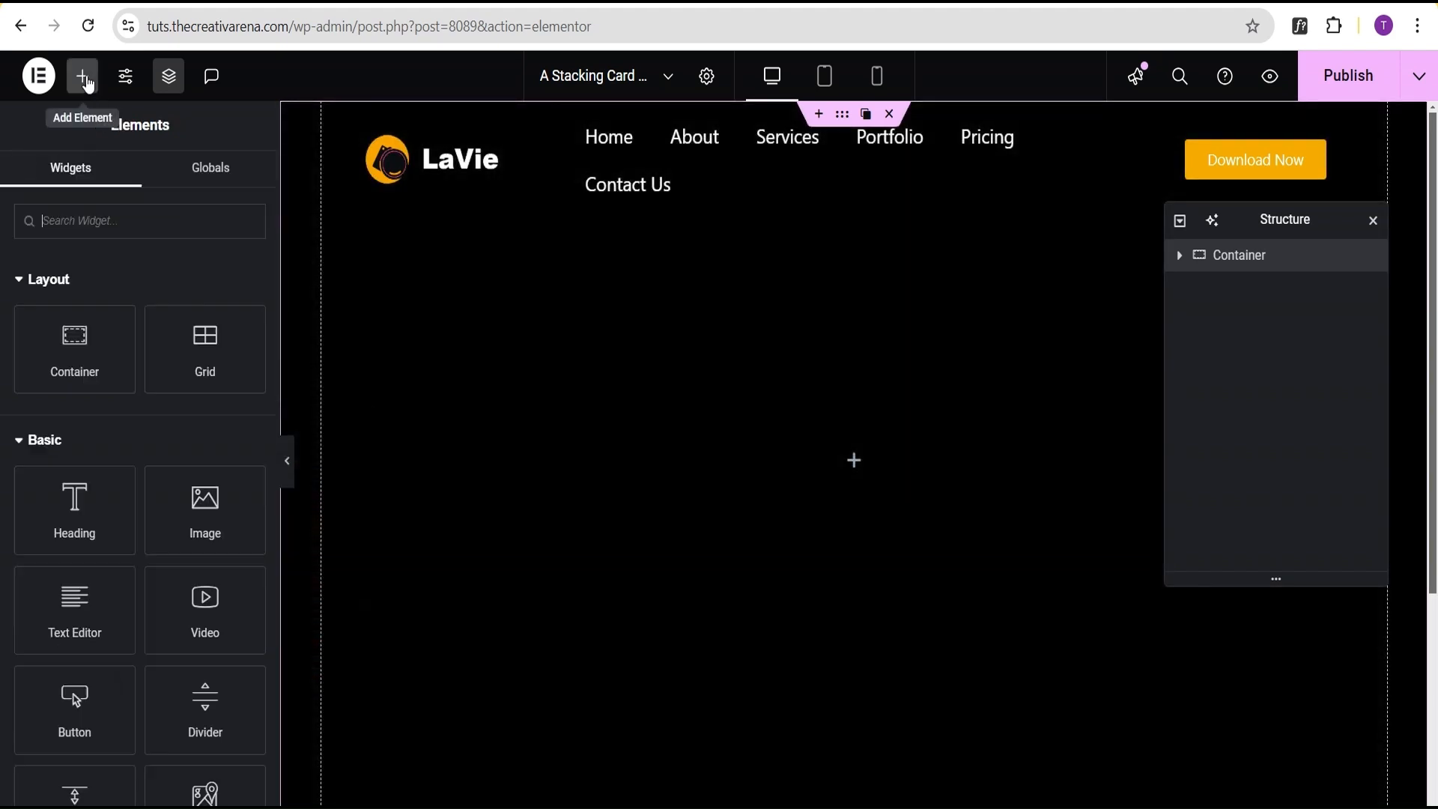
drag(73, 527, 854, 460)
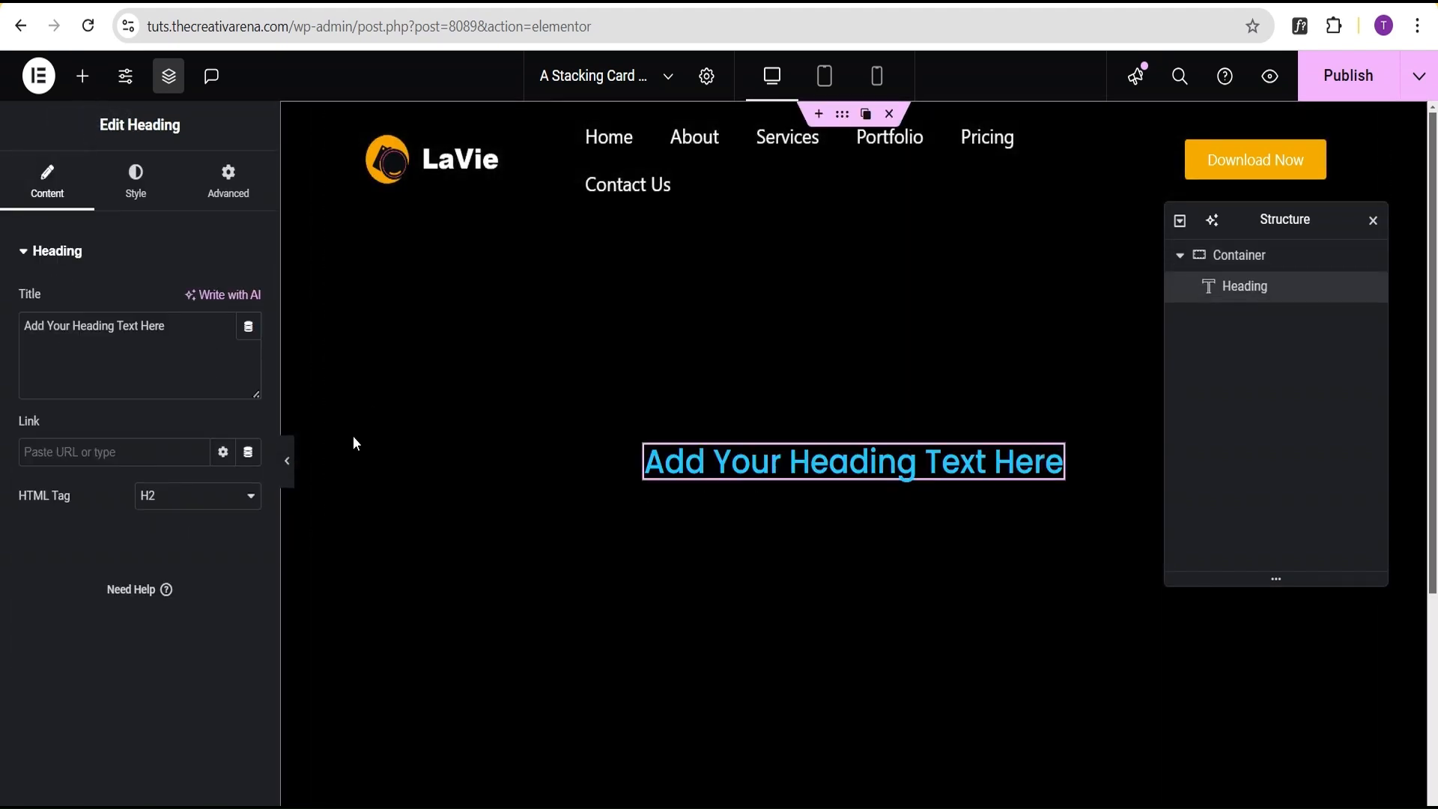
triple_click(177, 382)
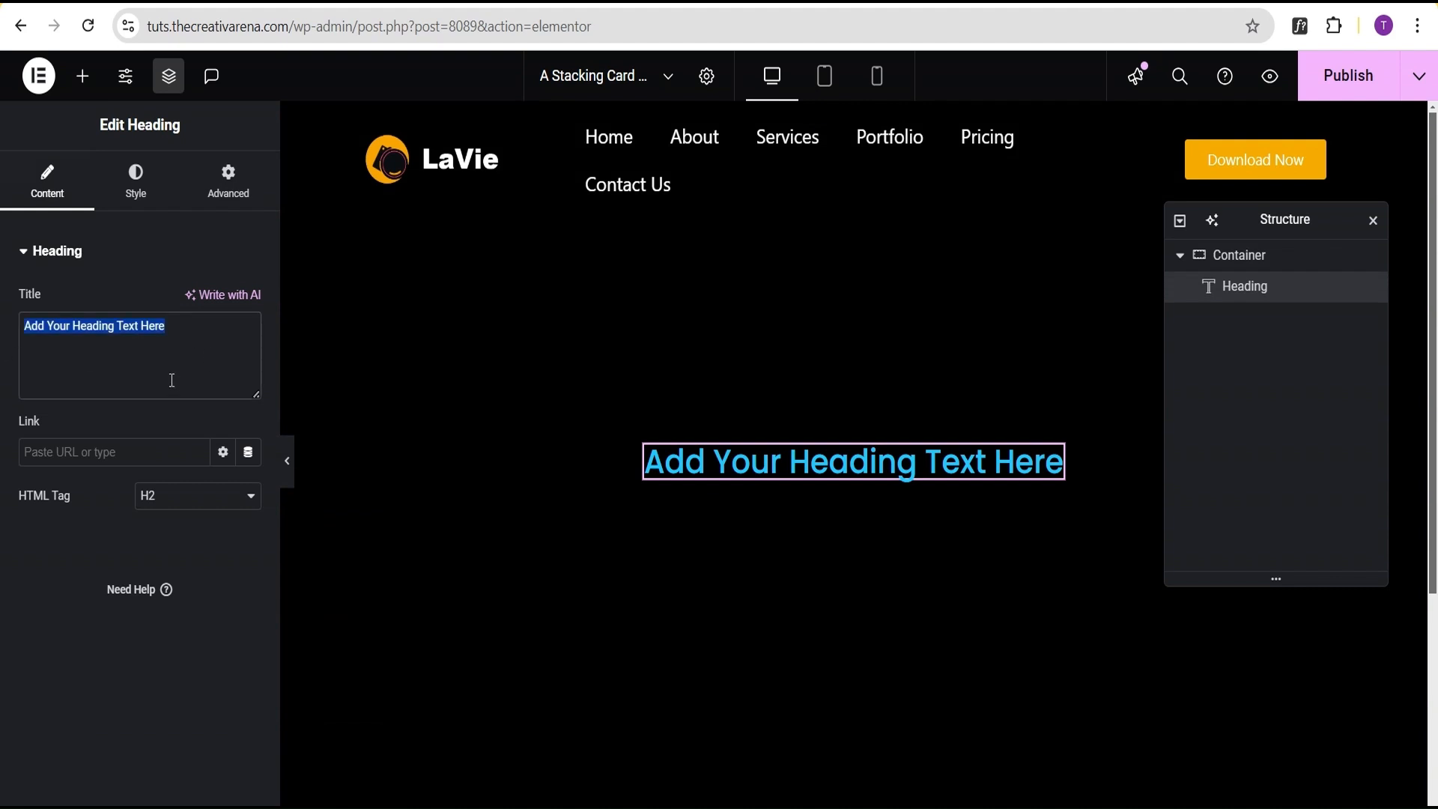
text(Welcome)
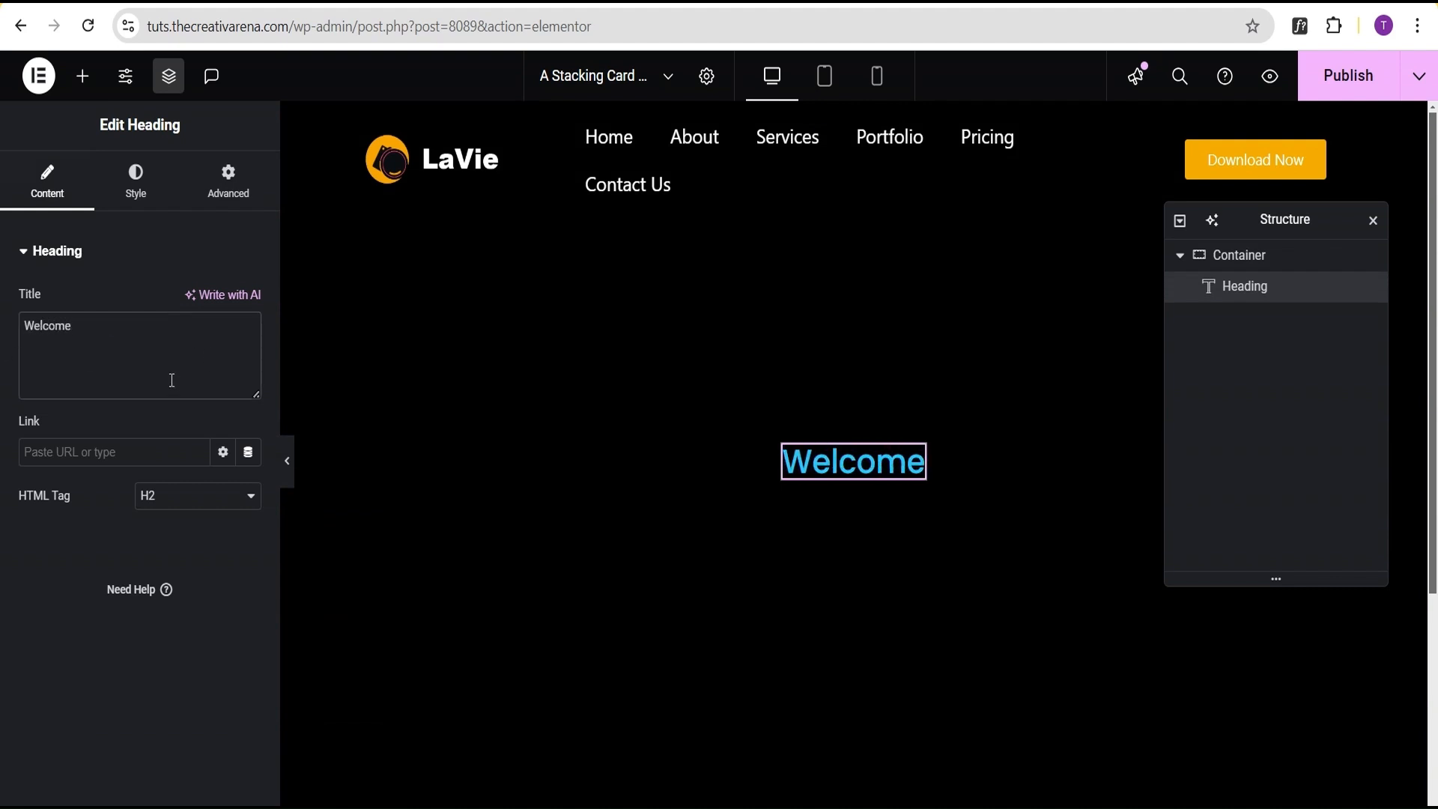
Set the Welcome heading's text color to white (#FFFFFF).
click(106, 194)
click(248, 344)
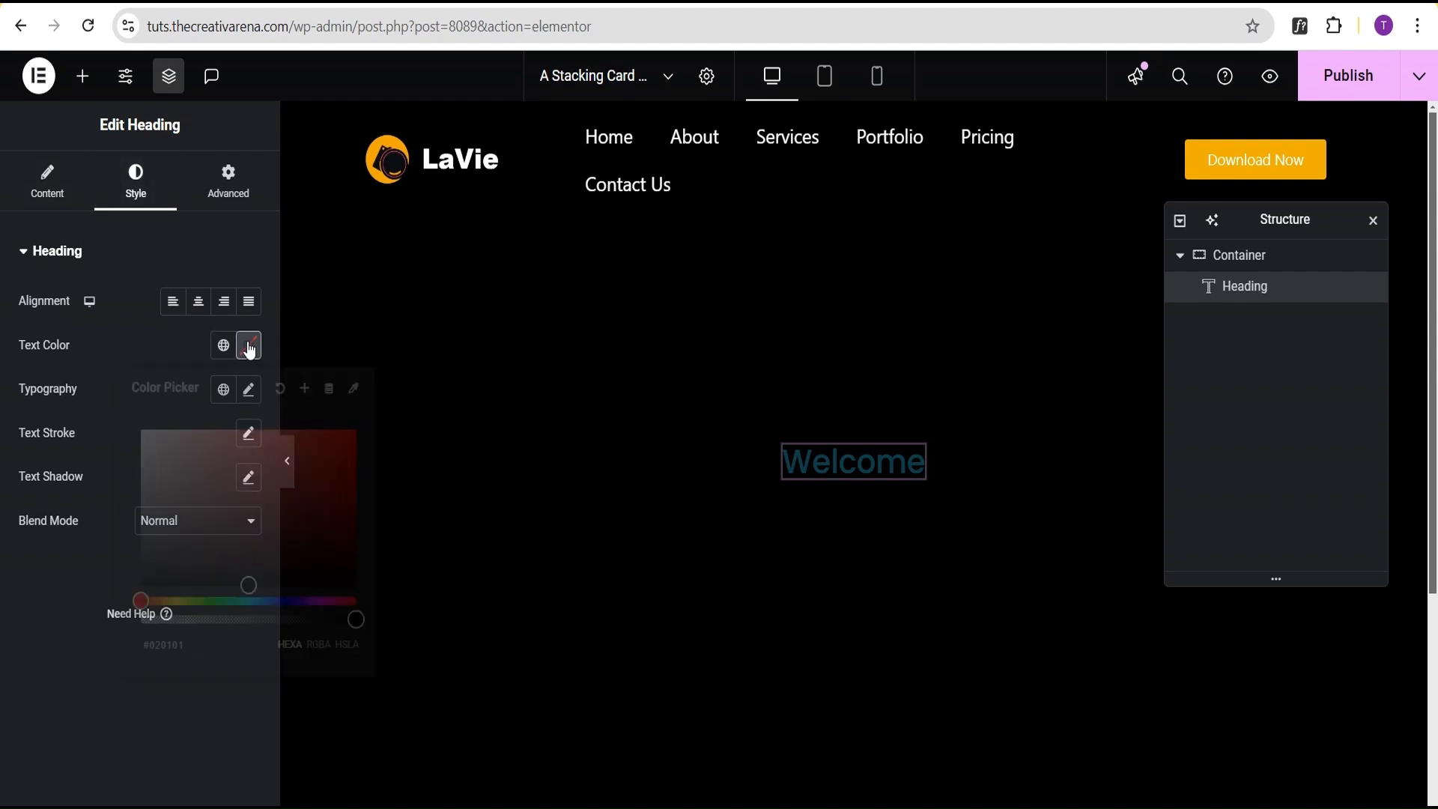
drag(269, 572, 86, 367)
click(84, 367)
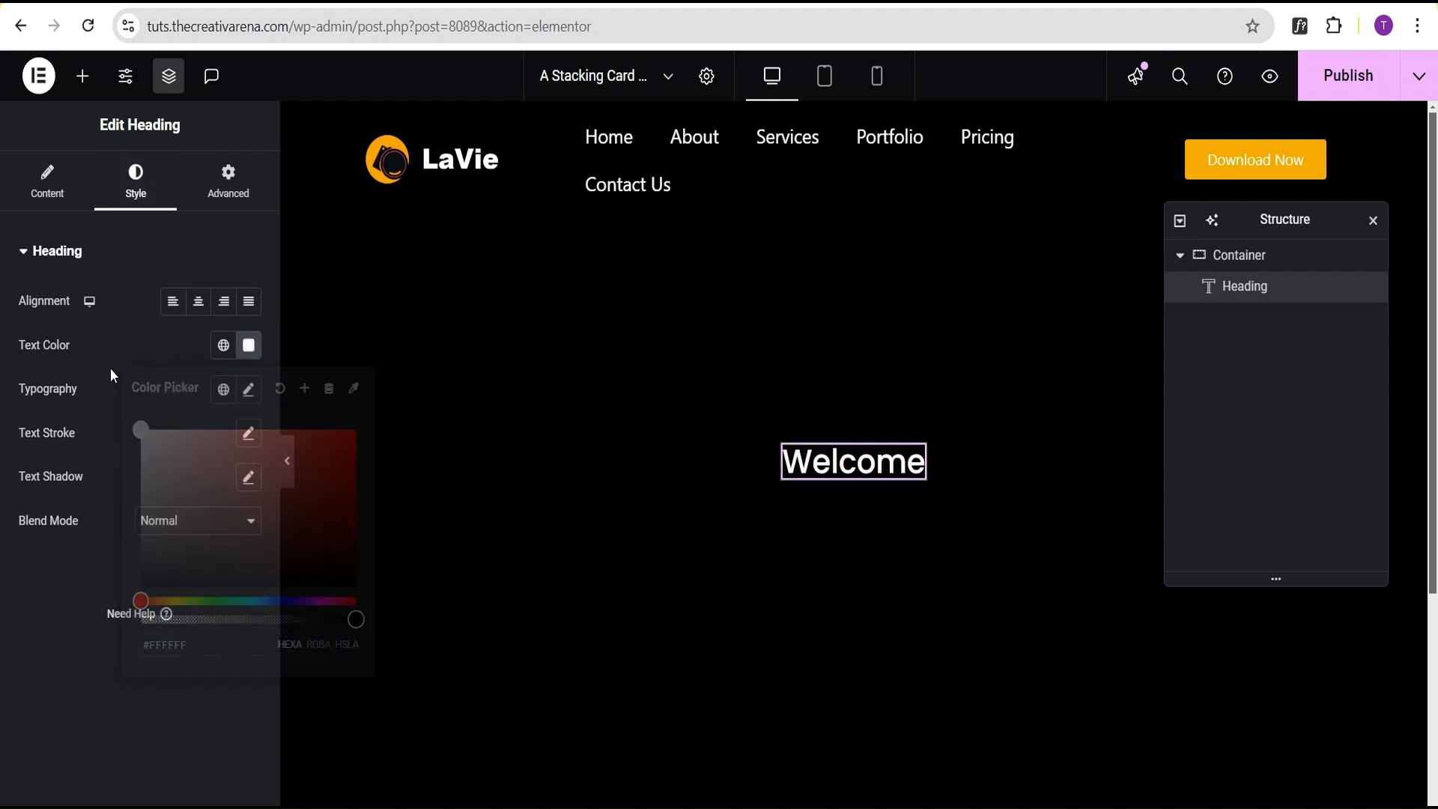
Enlarge the Welcome heading's typography size to about two and a half times its default, and collapse the heading style settings.
click(248, 388)
click(232, 522)
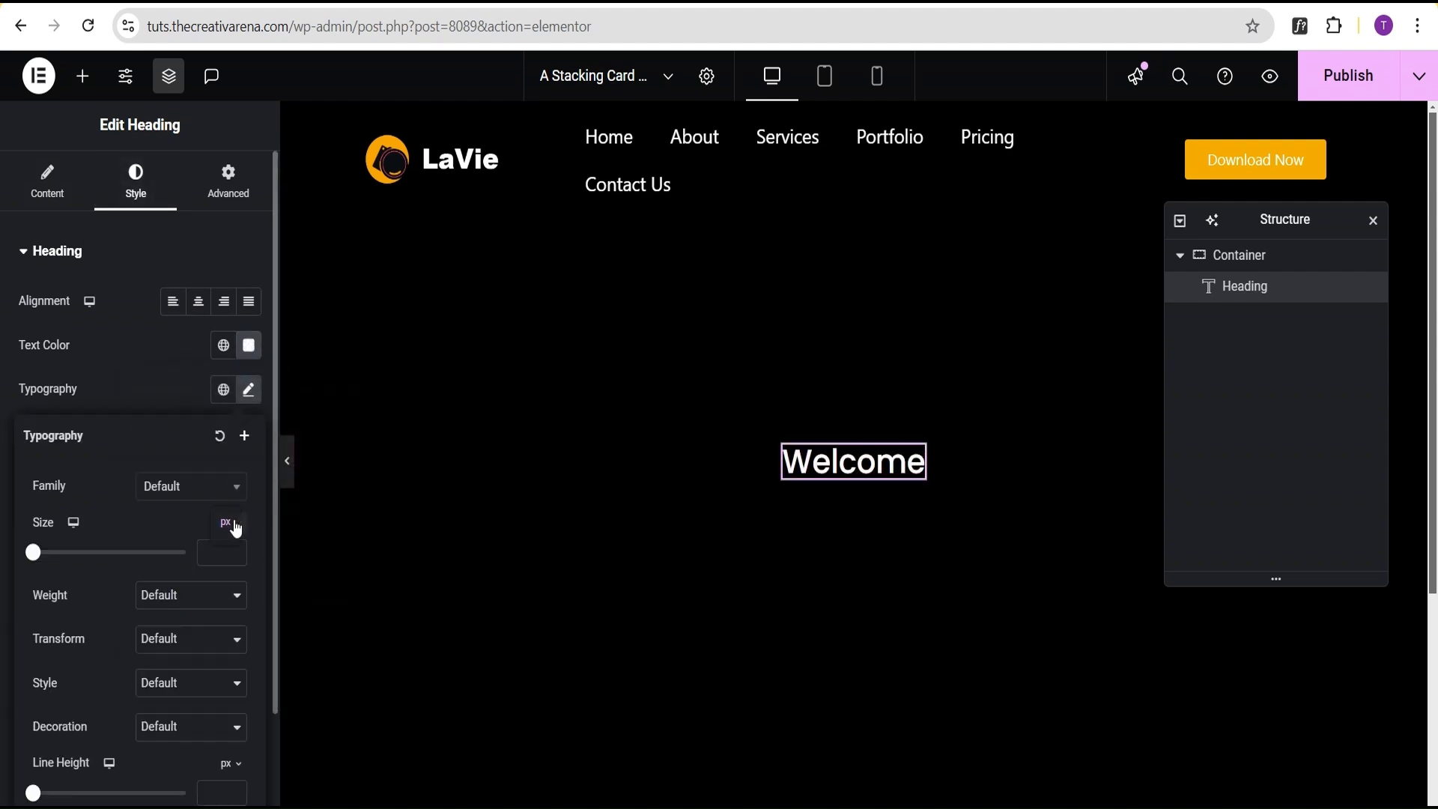
click(227, 554)
drag(41, 553, 75, 557)
click(151, 247)
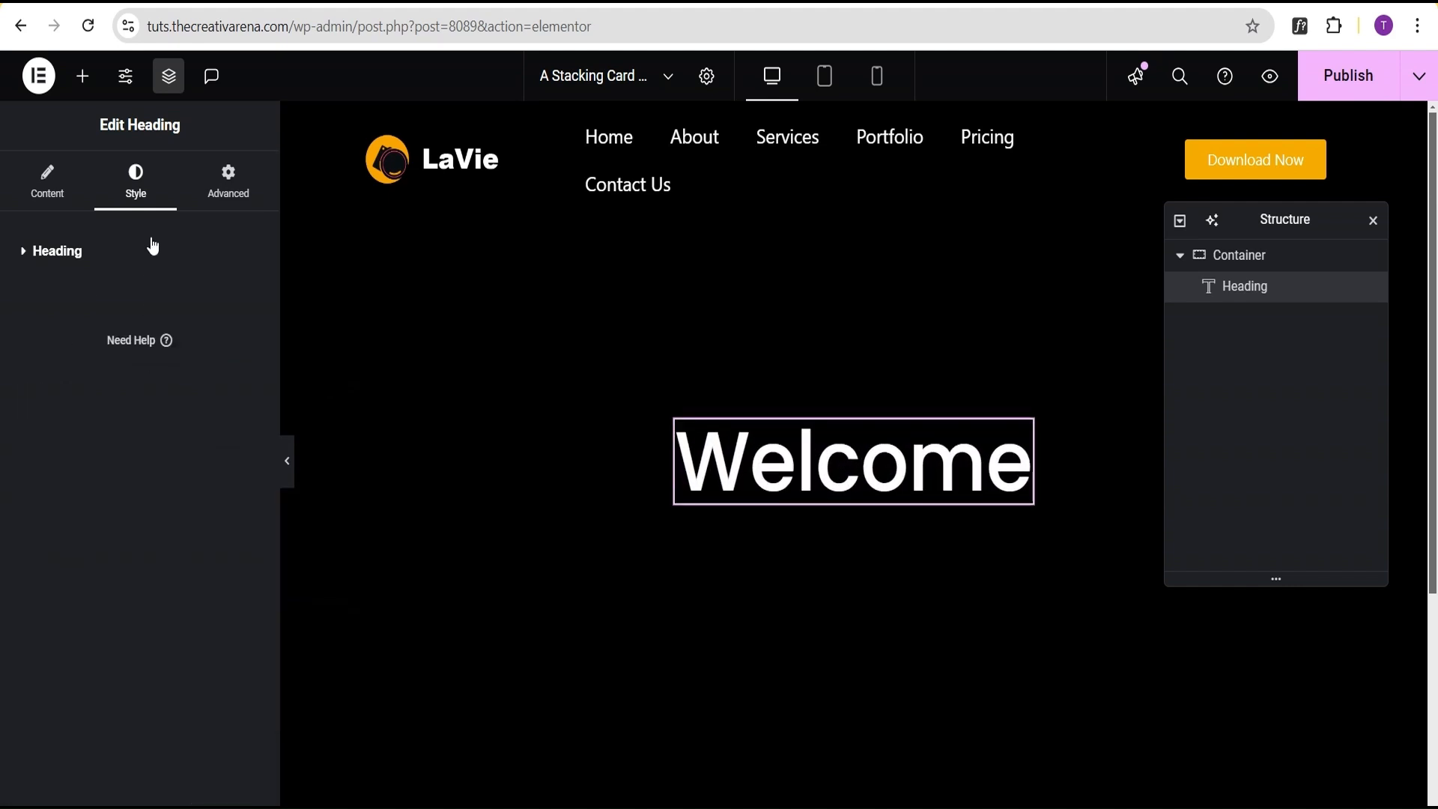
Duplicate the Welcome container and set the copy's background color to white.
click(1287, 260)
right_click(1287, 260)
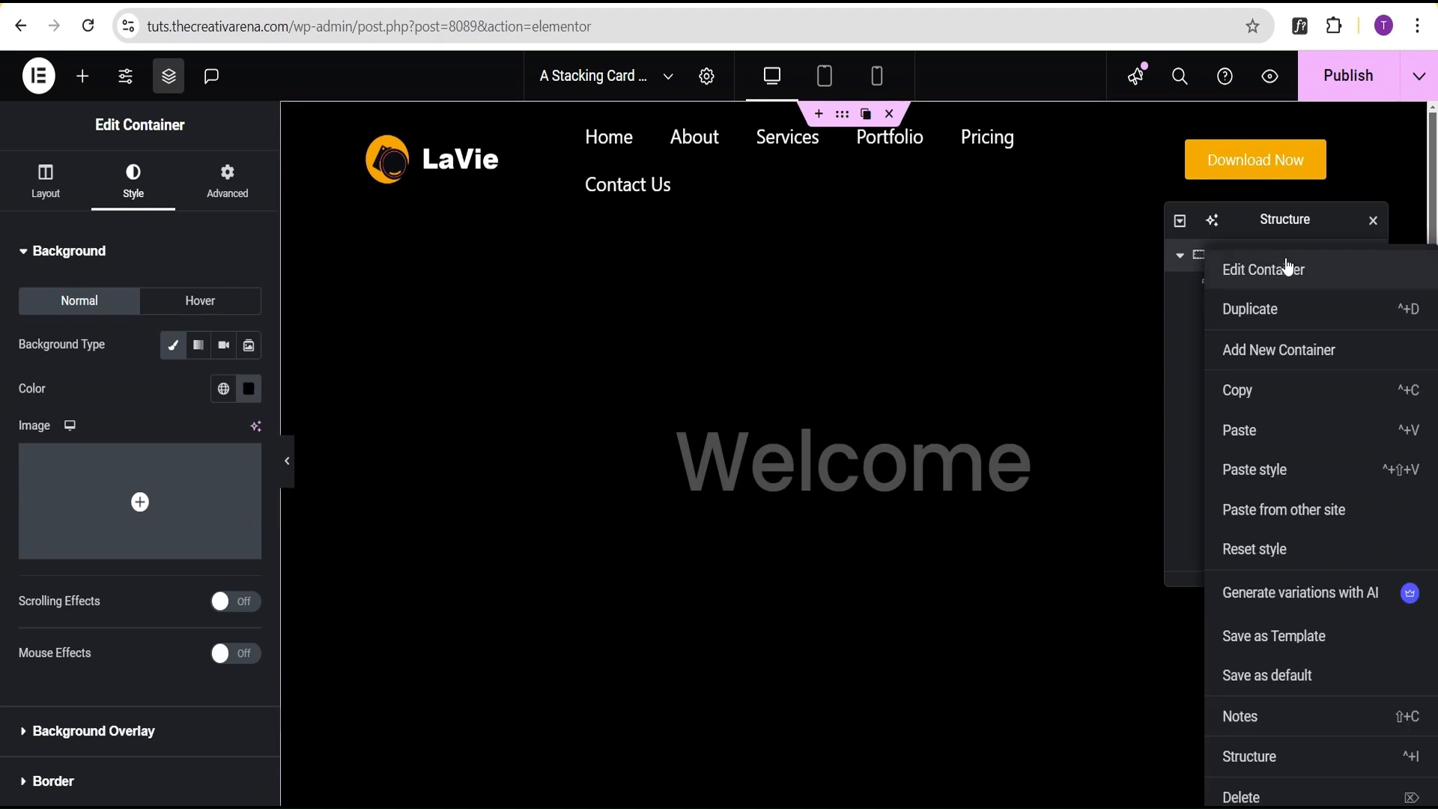
click(1282, 318)
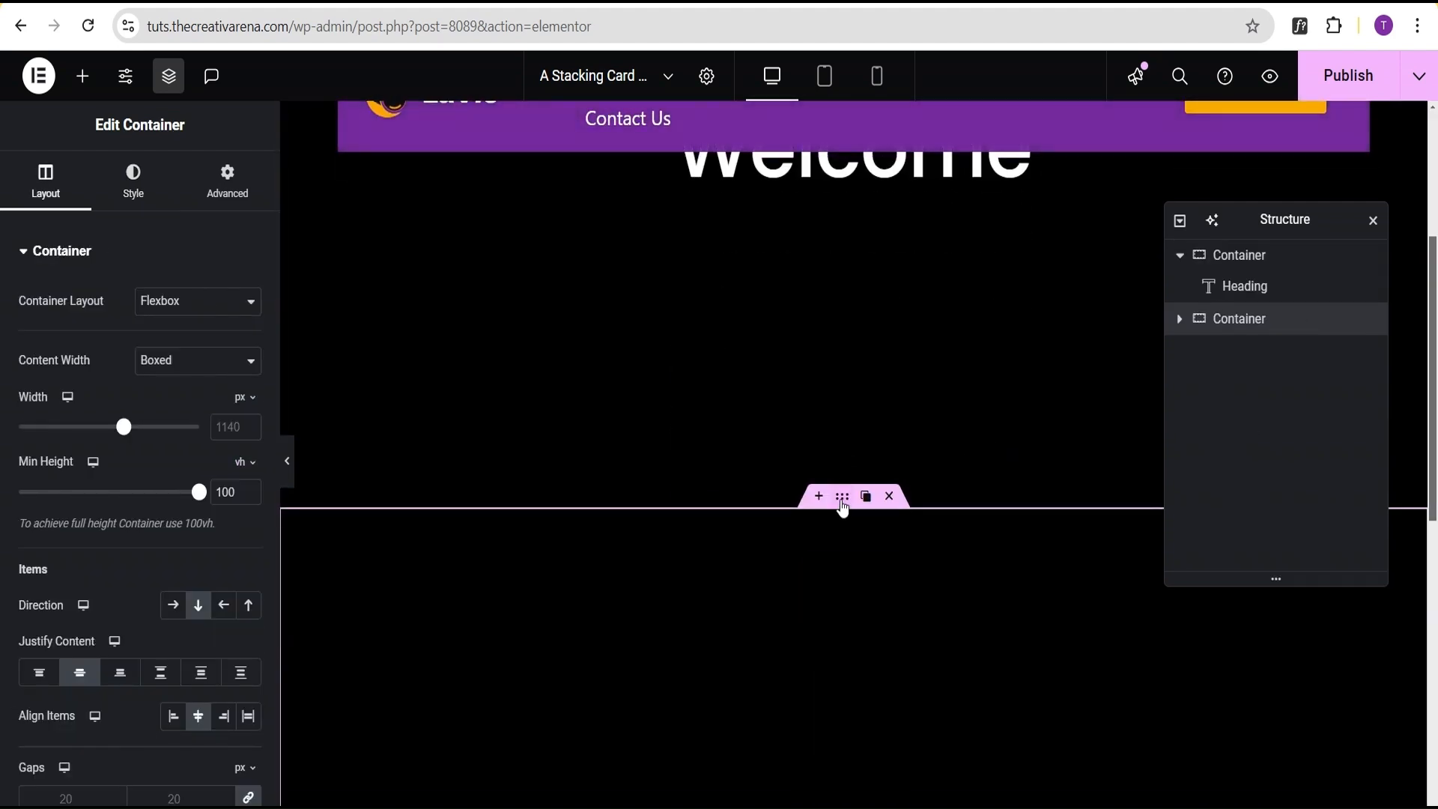
click(134, 173)
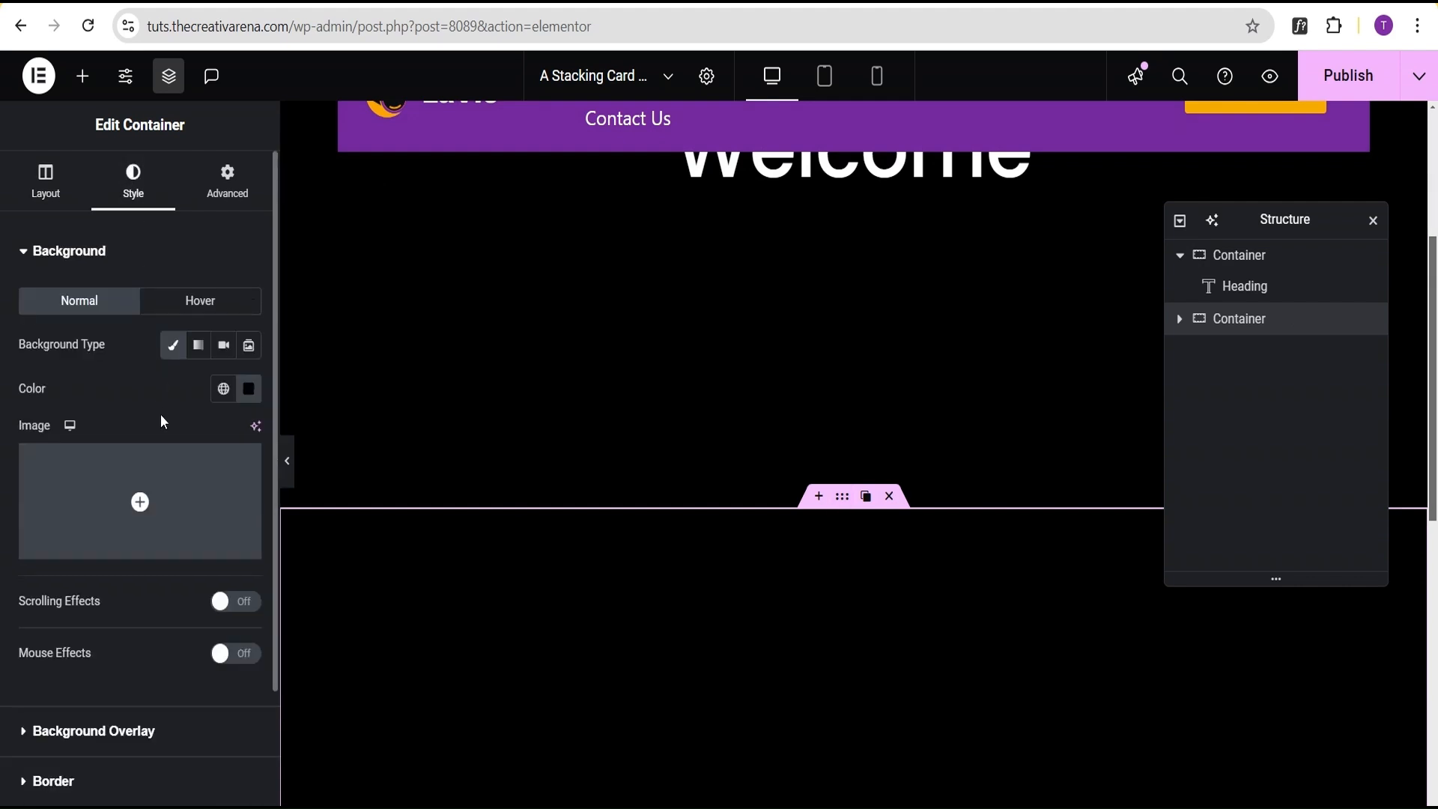
click(247, 389)
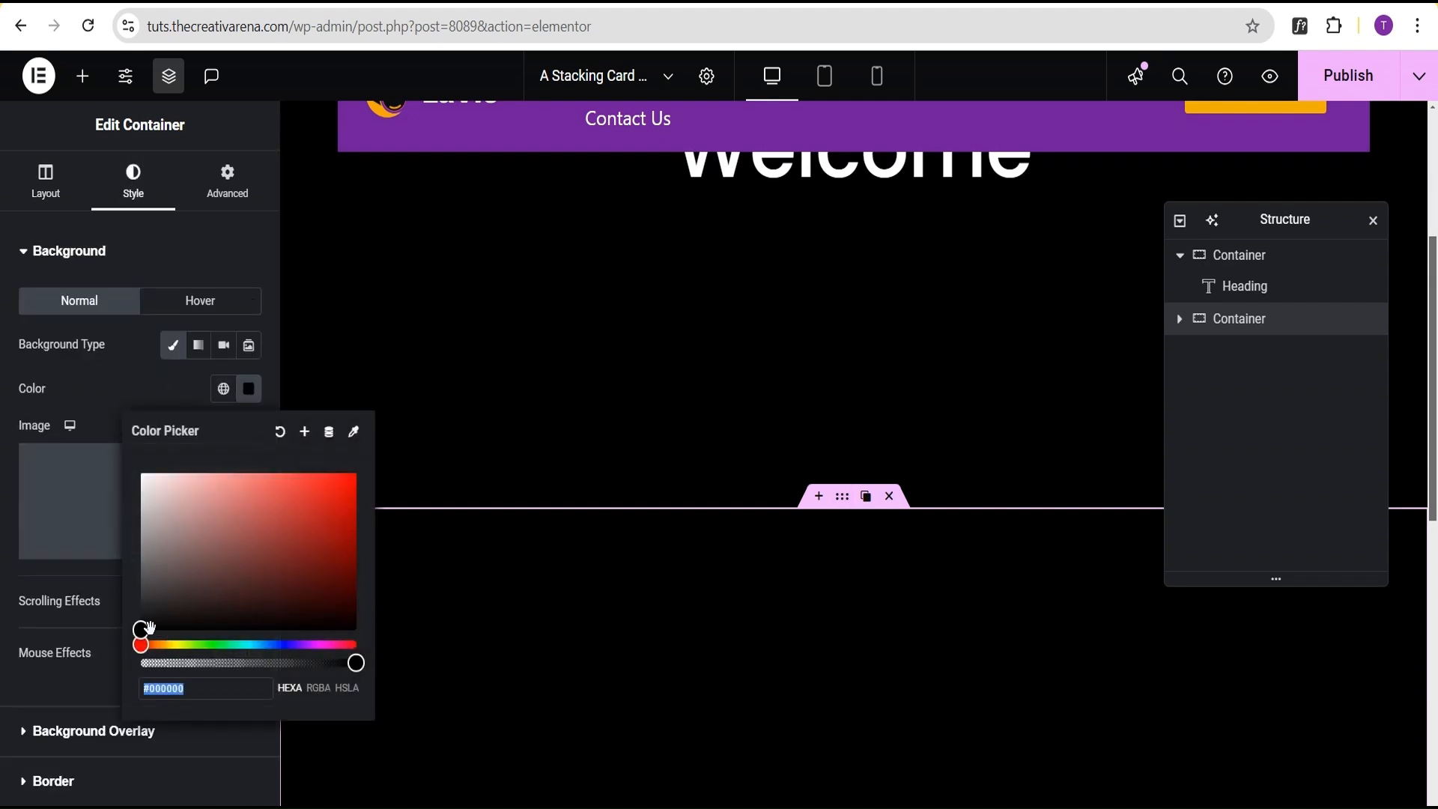
drag(148, 627, 109, 385)
click(120, 395)
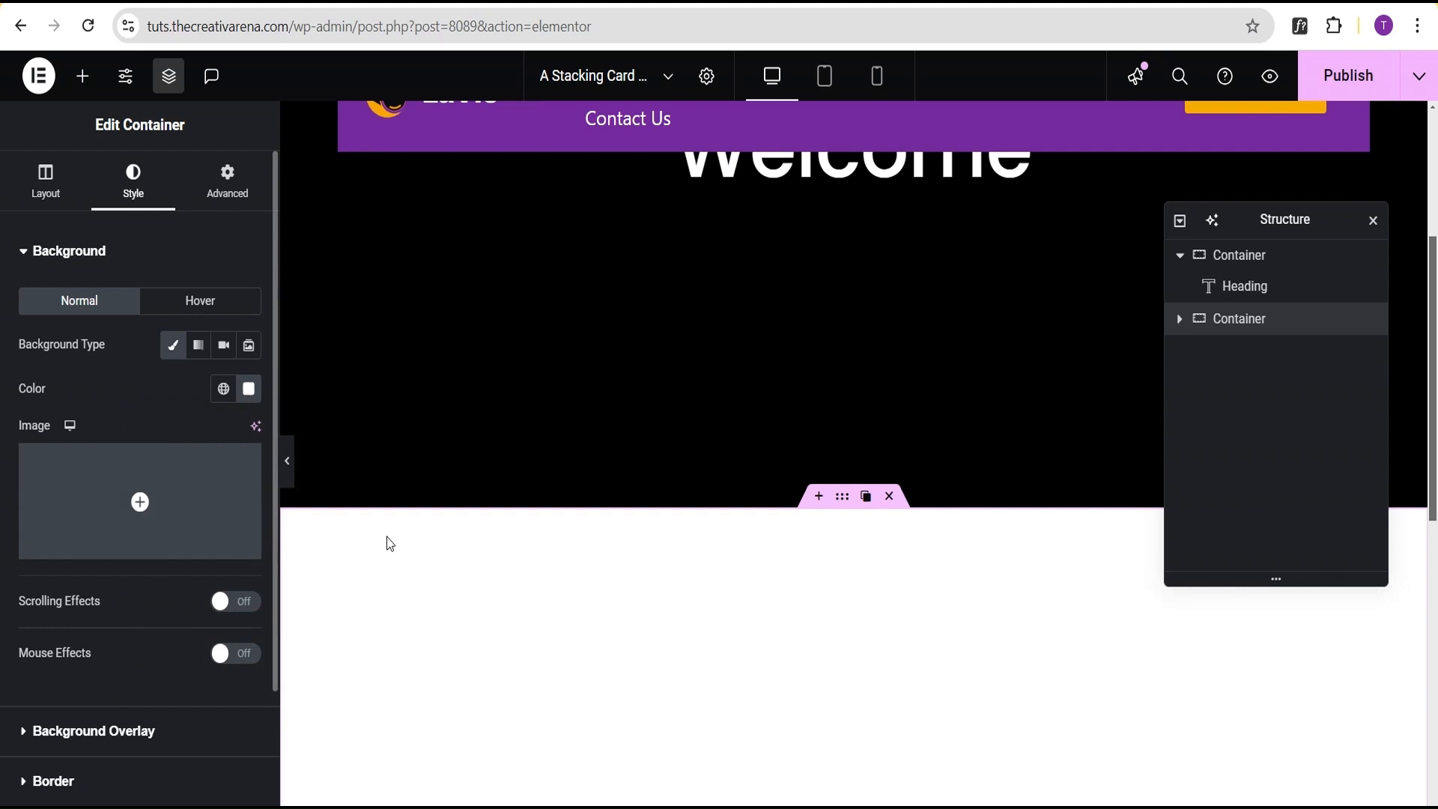
Change the title of the heading inside the white container to "Other Contents".
click(1179, 320)
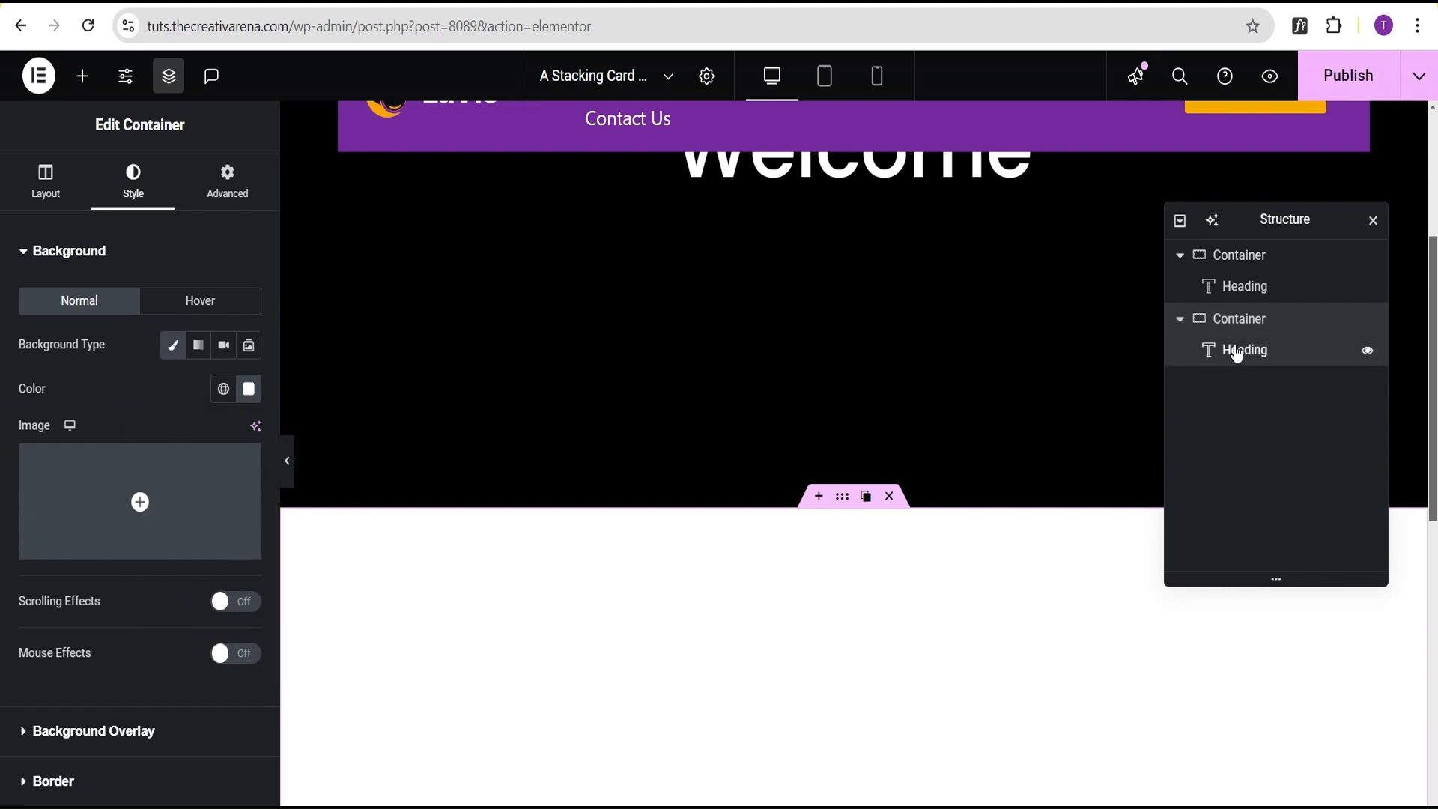
click(1237, 350)
drag(56, 351, 2, 327)
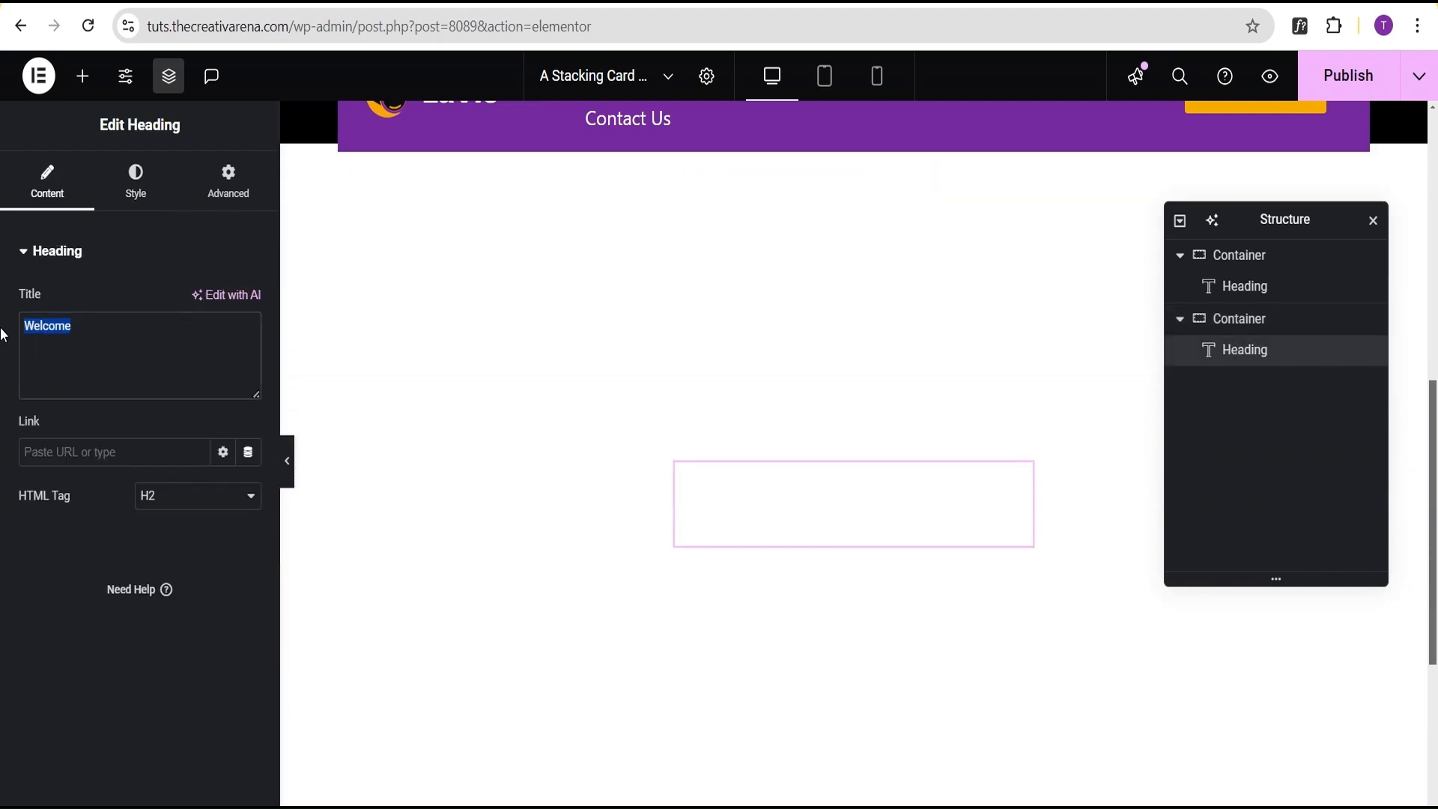
text(Other Con)
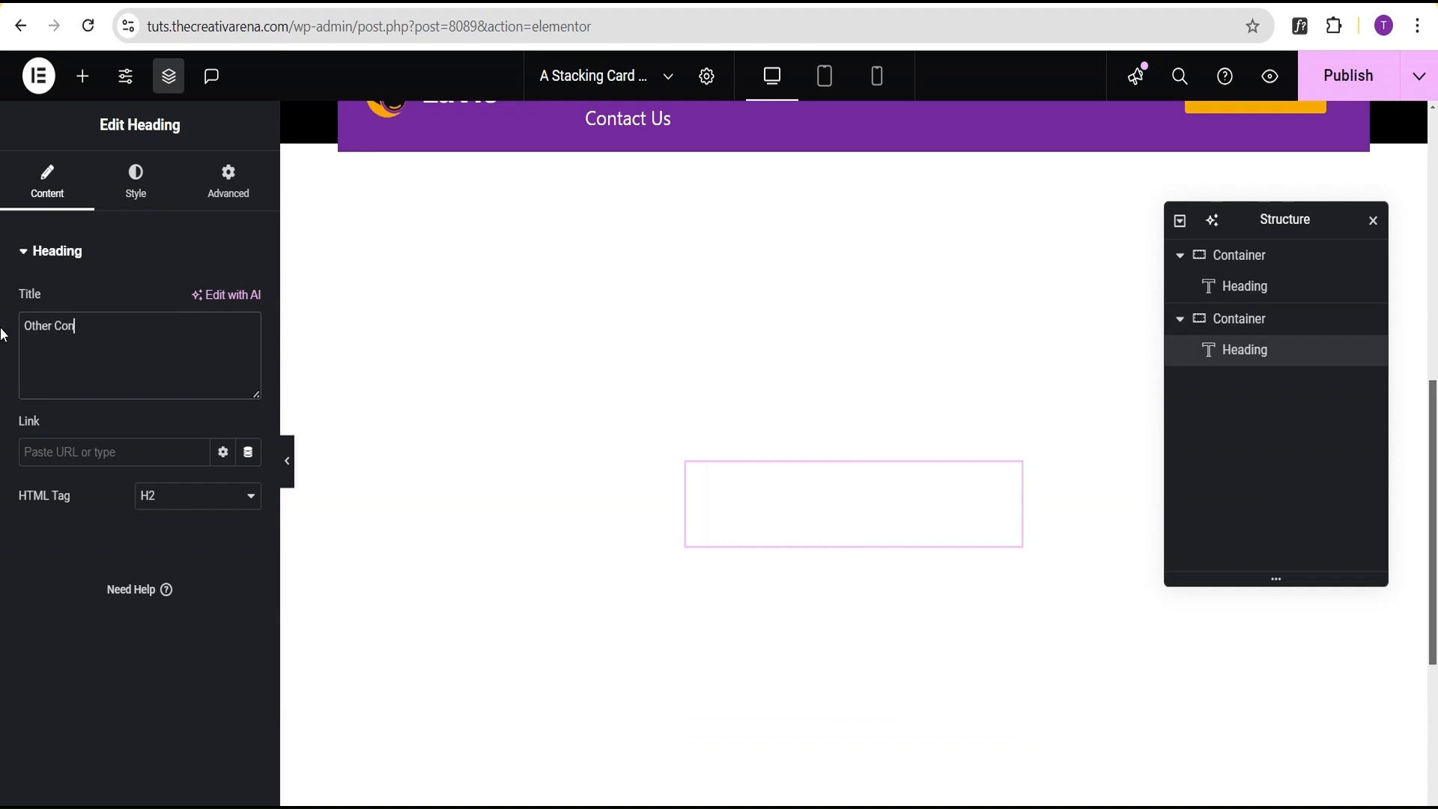
text(tents)
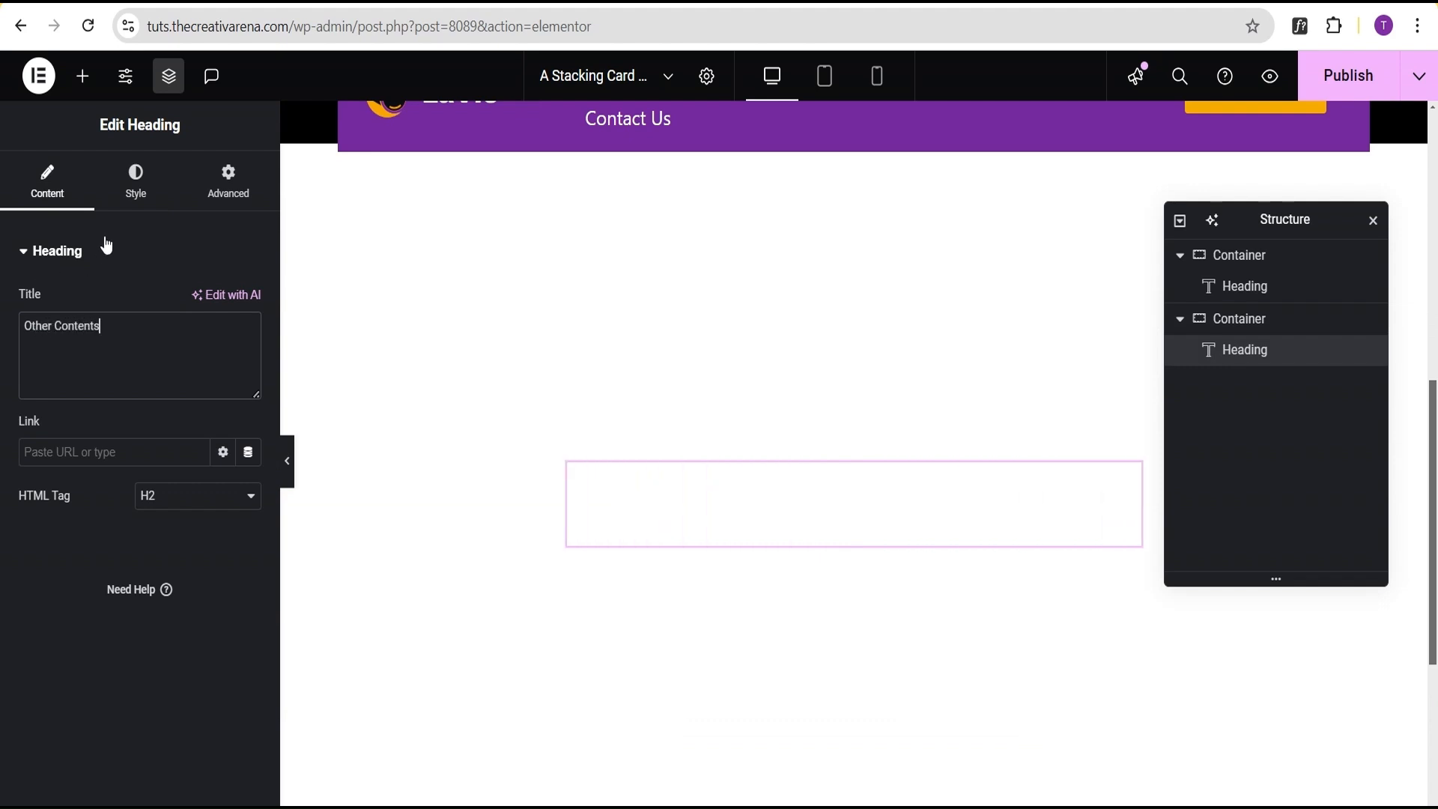
Set the Other Contents heading's text color to black and collapse both containers in the page structure.
click(135, 182)
click(249, 344)
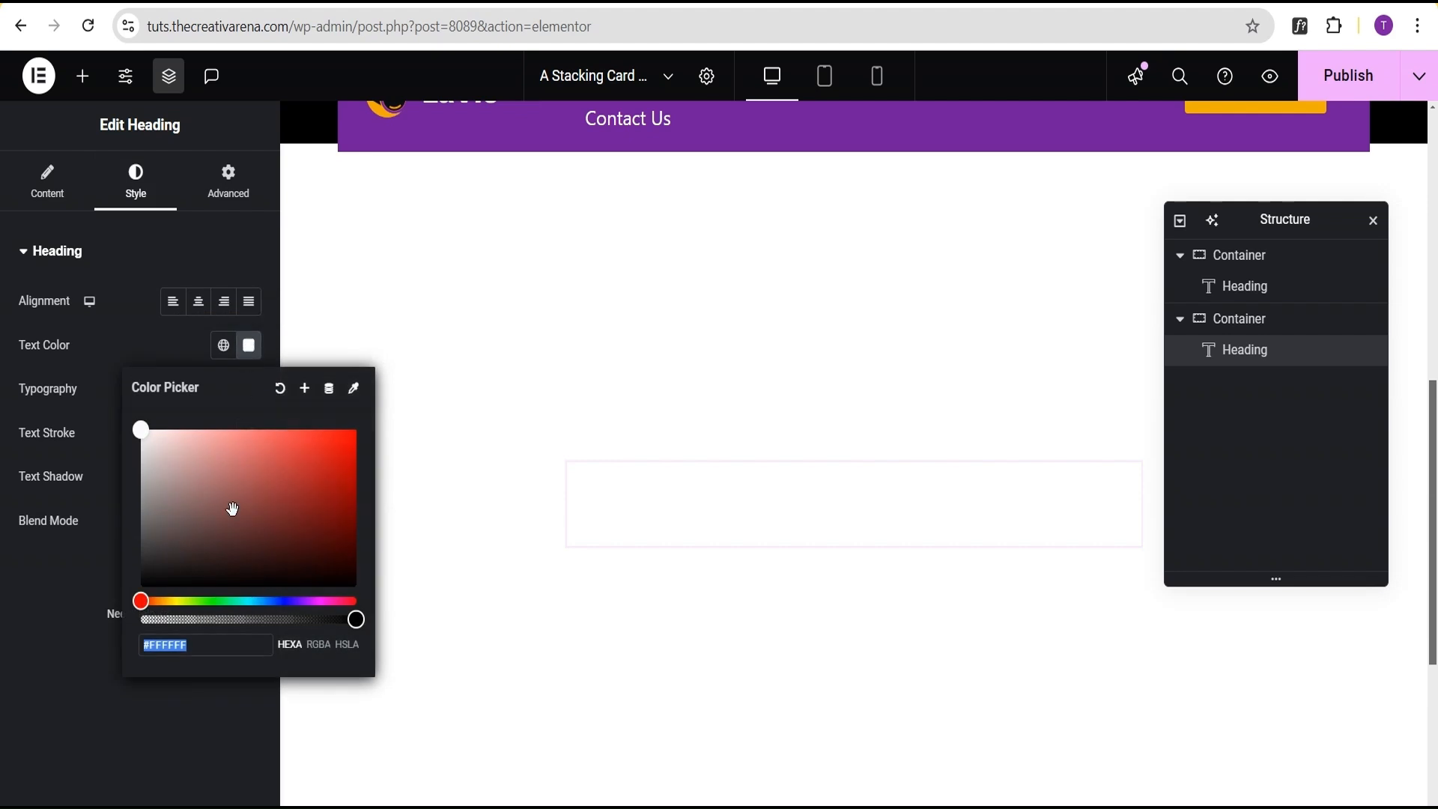
drag(142, 425, 106, 626)
click(96, 334)
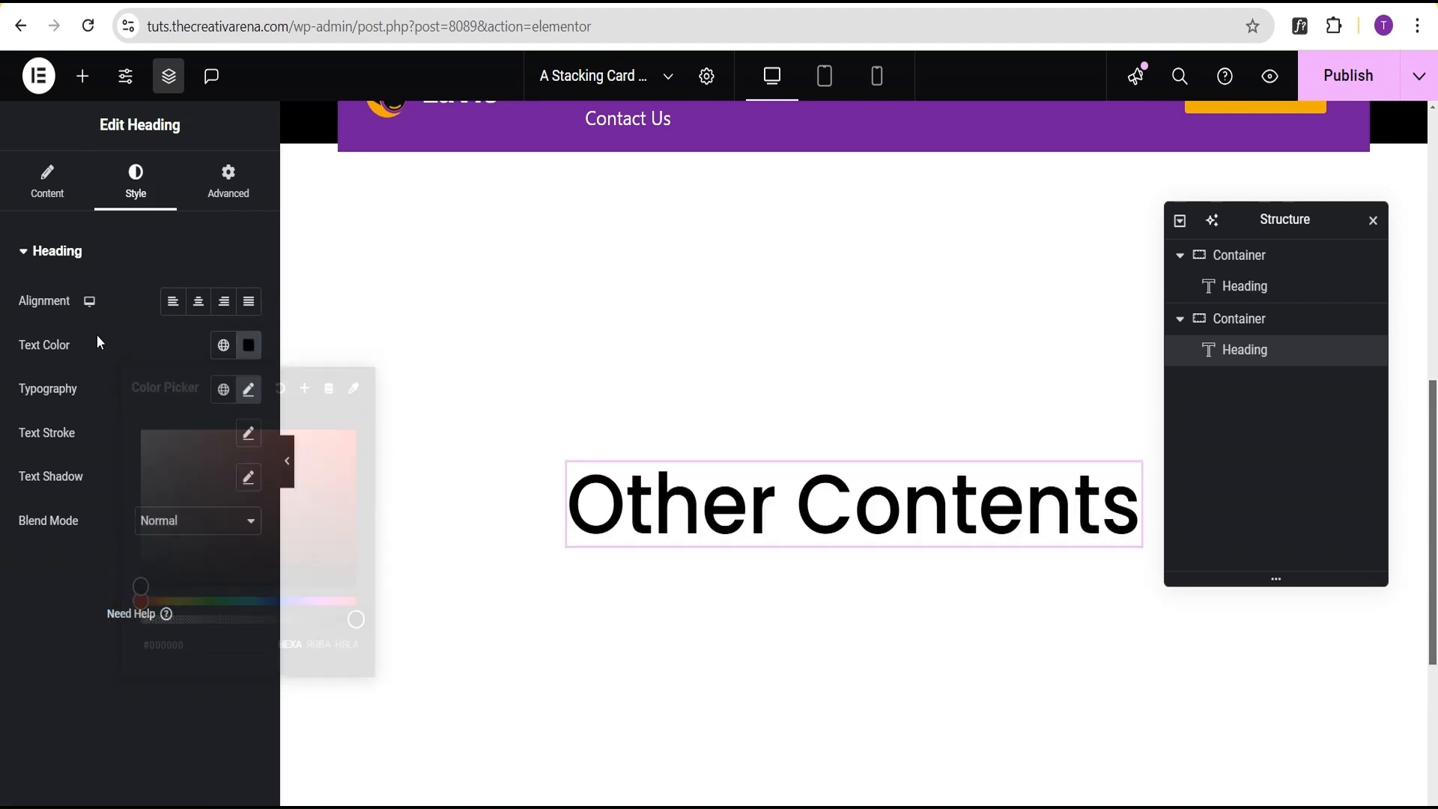
click(1179, 320)
click(1180, 259)
Insert a new single-column Flexbox container between the black Welcome section and the white Other Contents section.
scroll(1000, 365, up, 6)
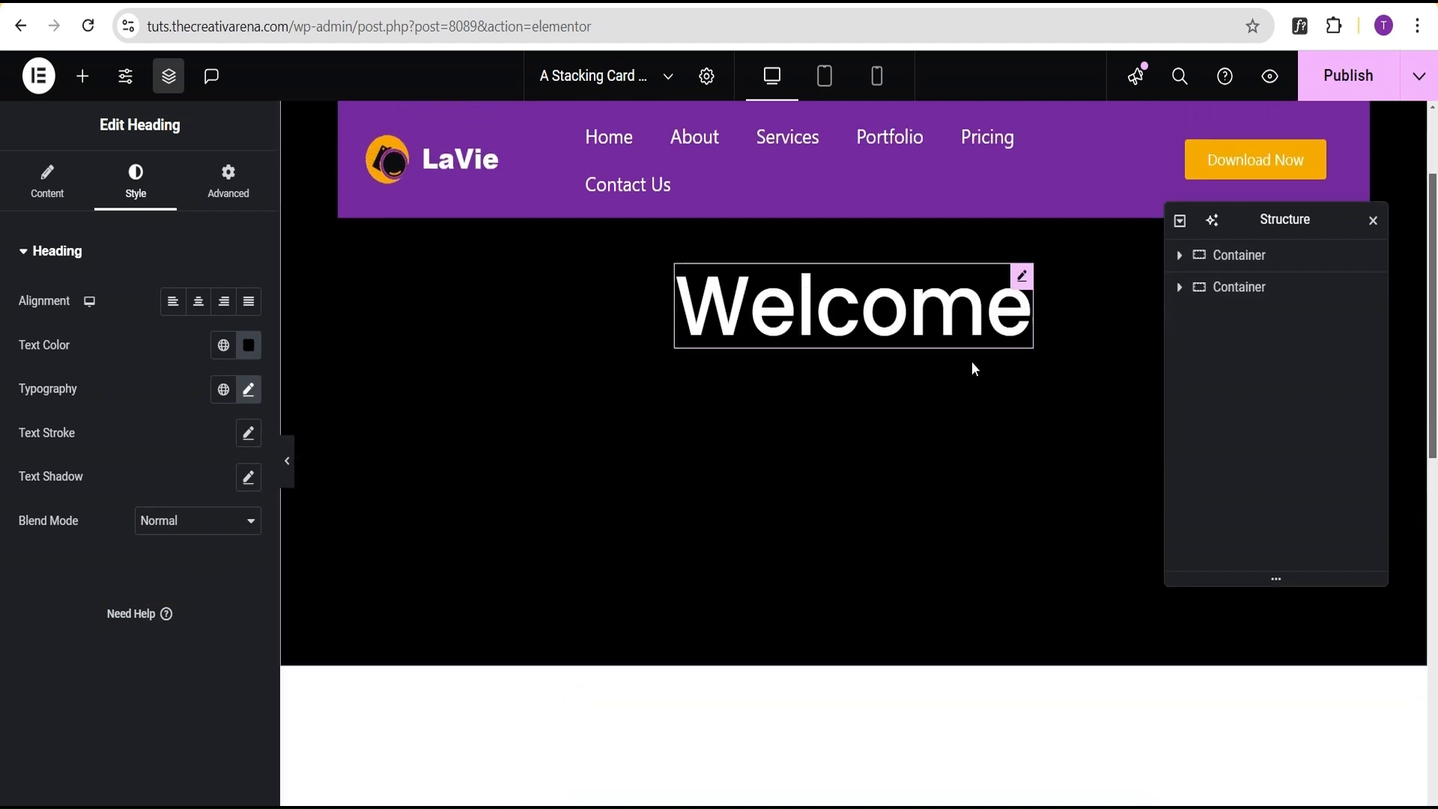
scroll(974, 368, down, 4)
scroll(972, 363, down, 4)
scroll(972, 362, up, 7)
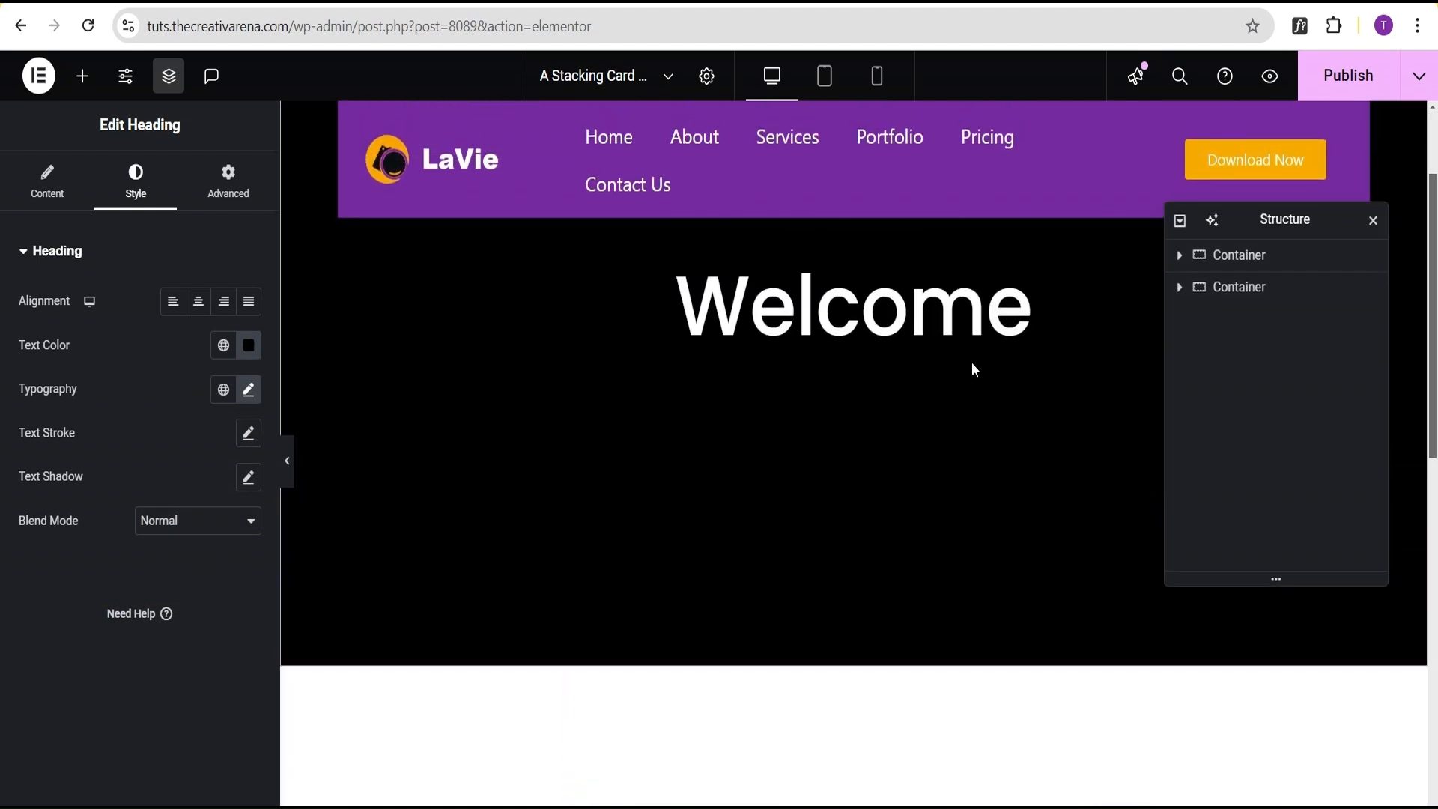
scroll(972, 362, down, 3)
click(1022, 492)
scroll(972, 418, up, 1)
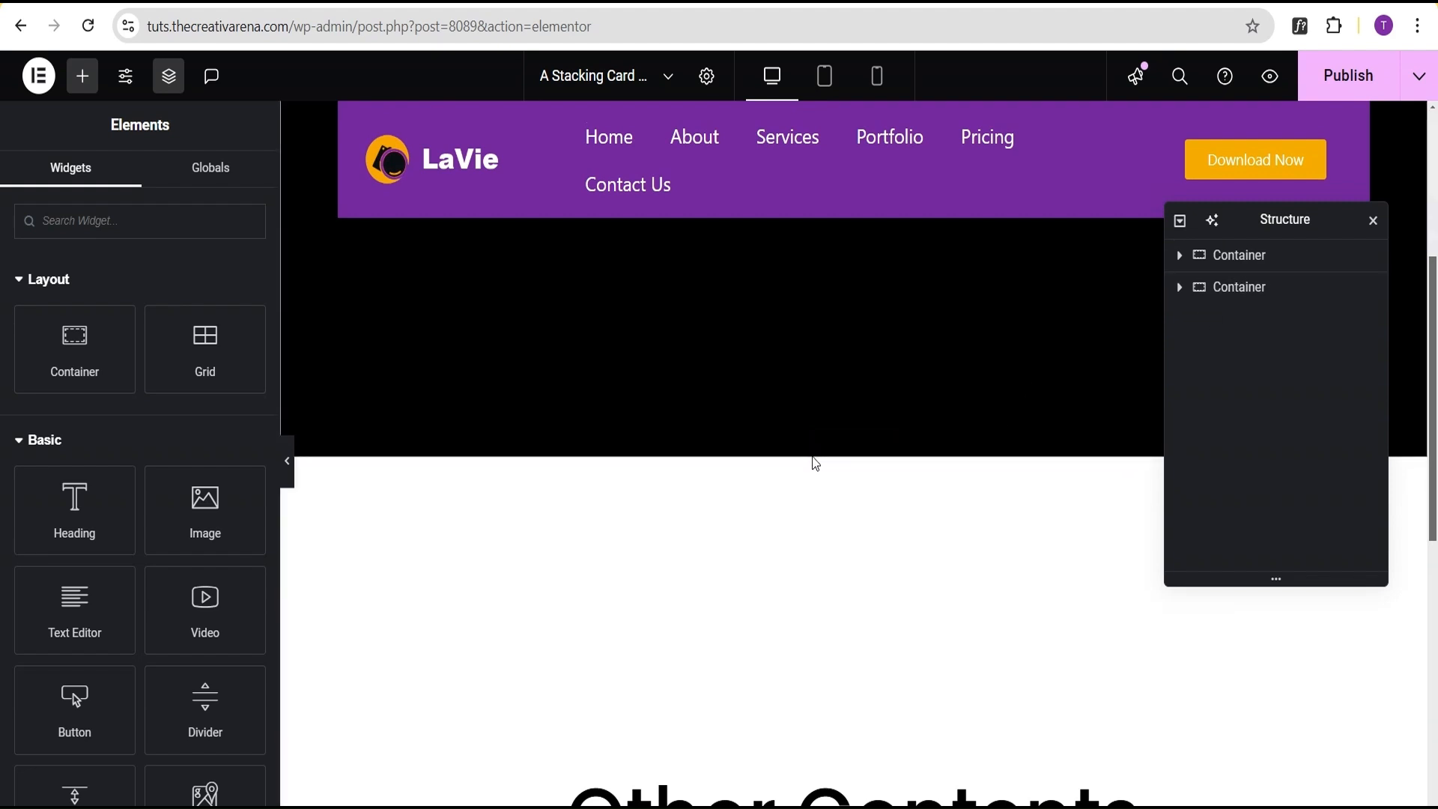
click(819, 446)
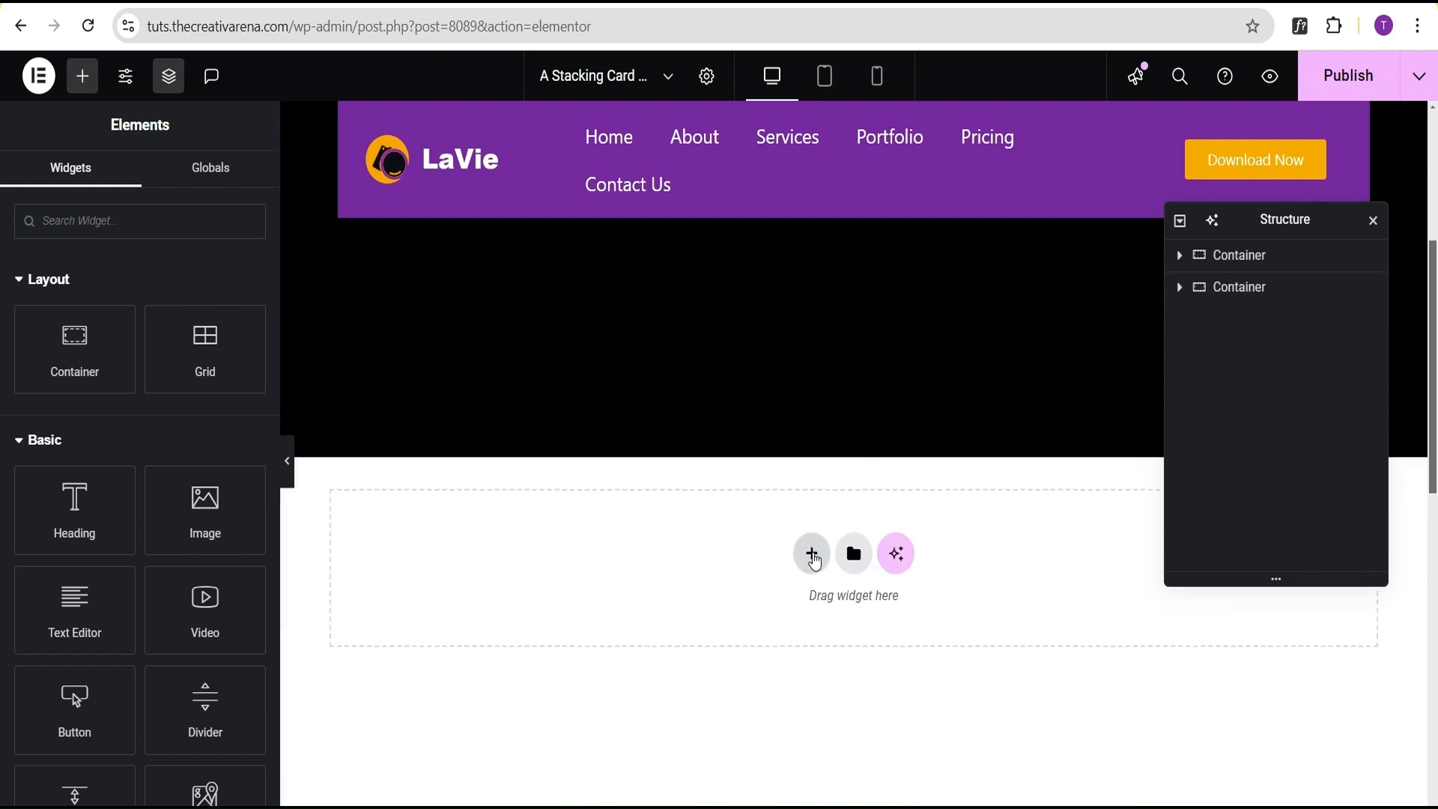
click(813, 557)
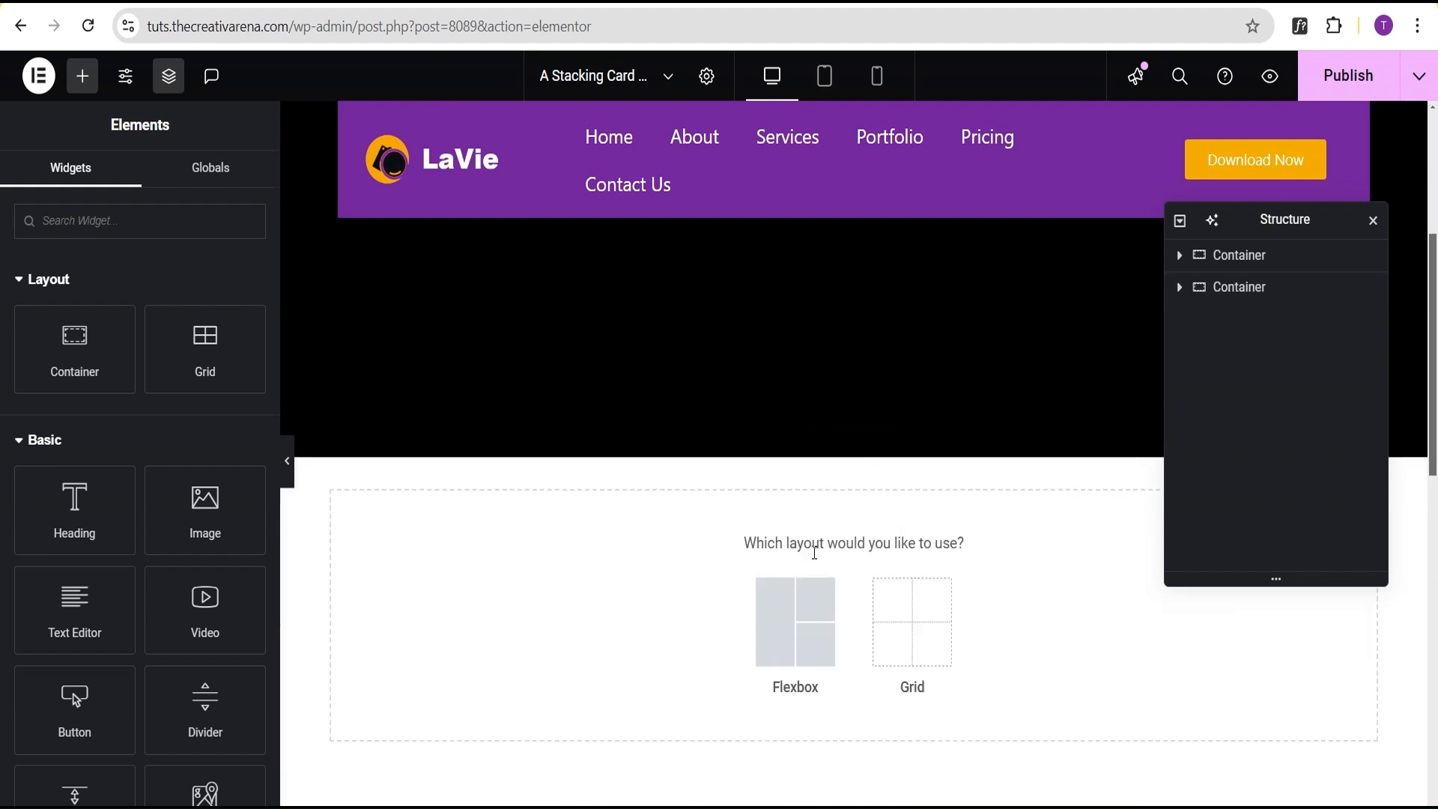
click(800, 633)
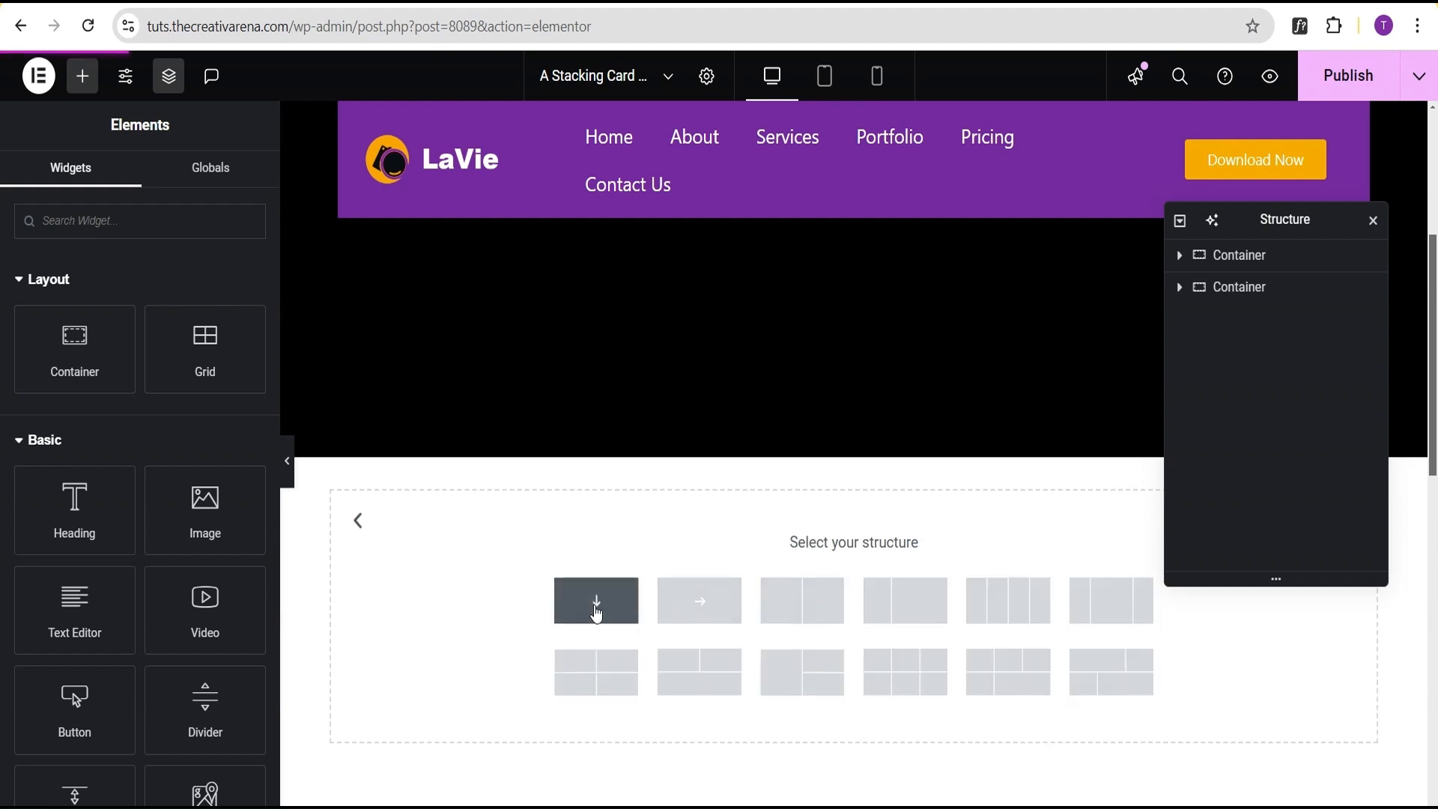
click(597, 614)
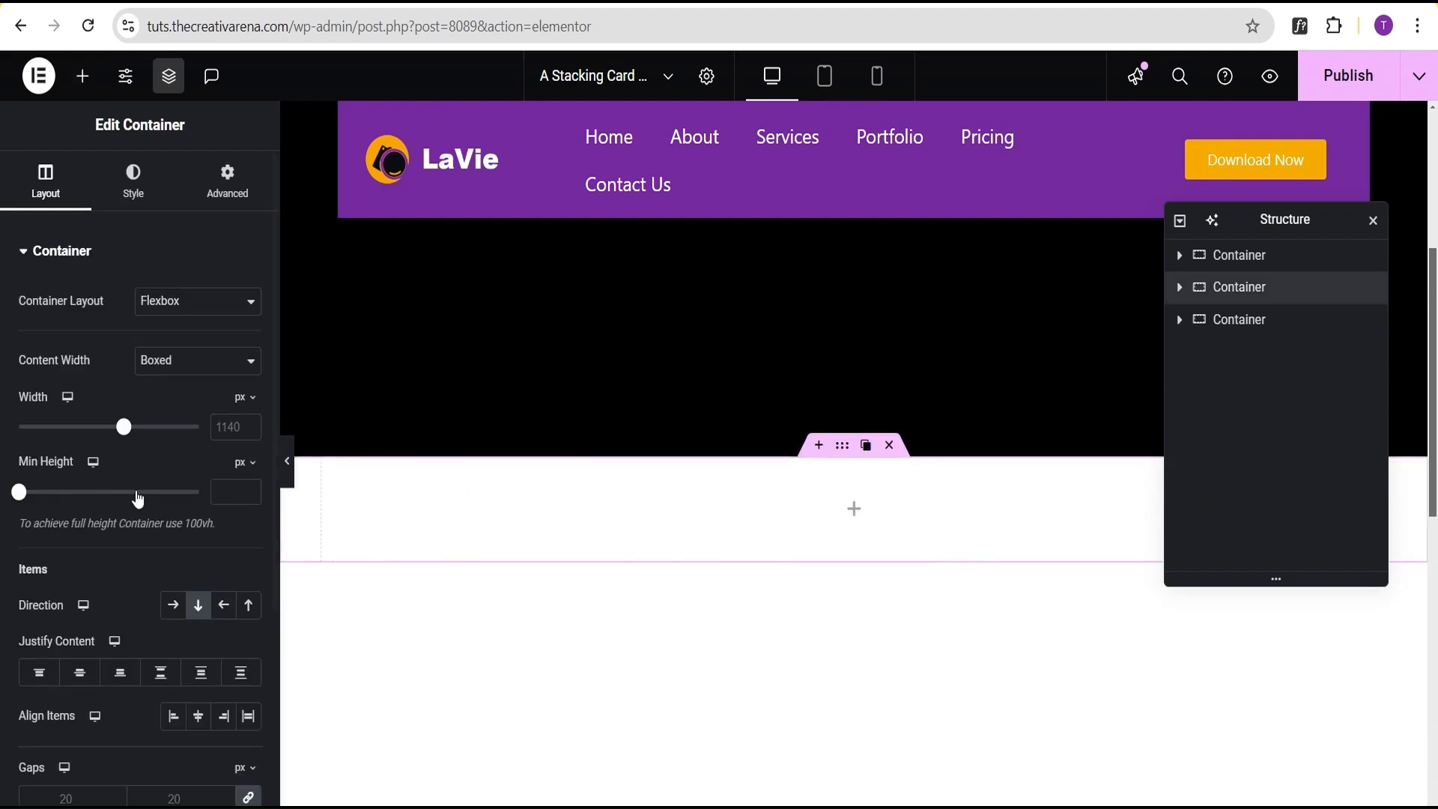
Set the new container's content width to Full Width and its padding to 0 on all sides.
click(163, 370)
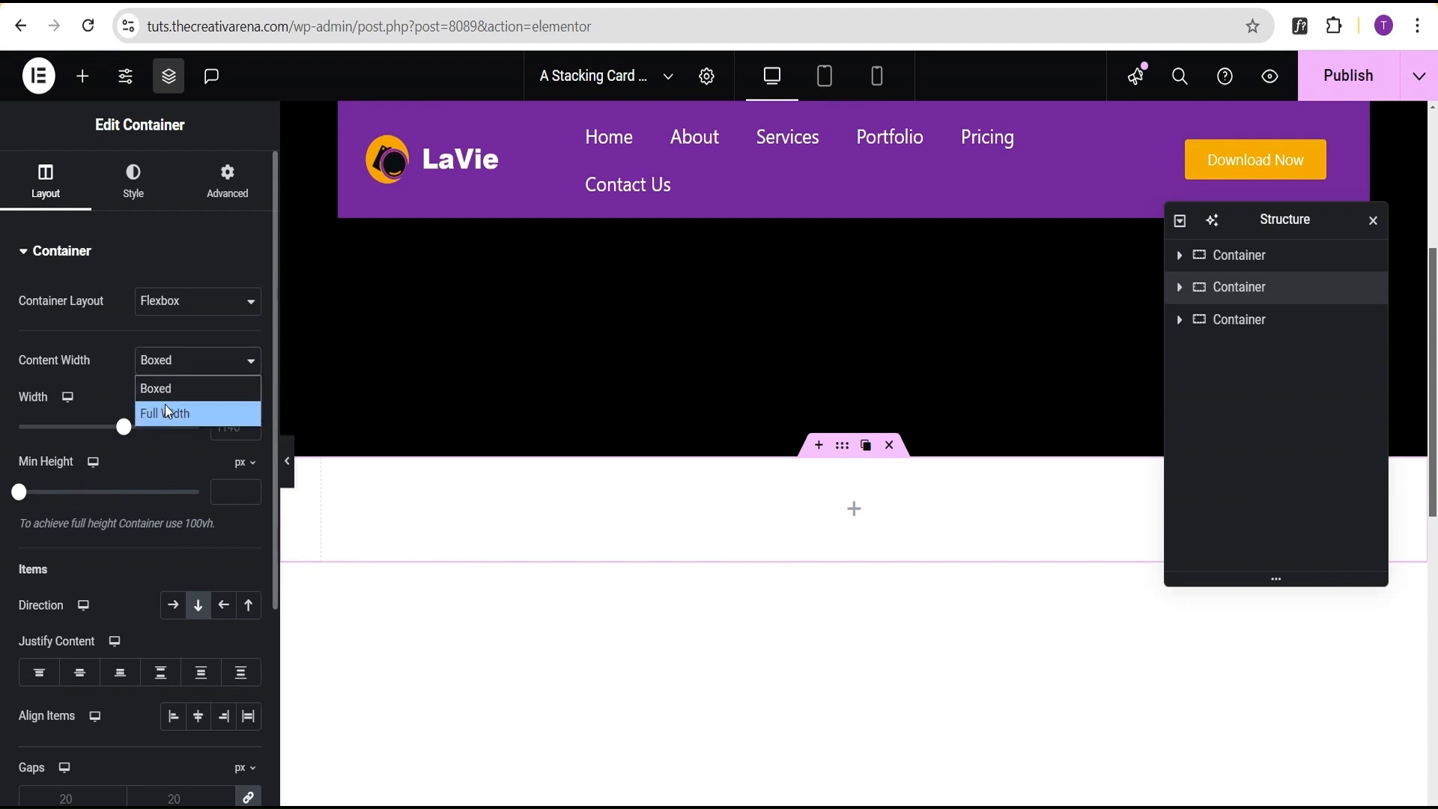
click(163, 411)
click(227, 187)
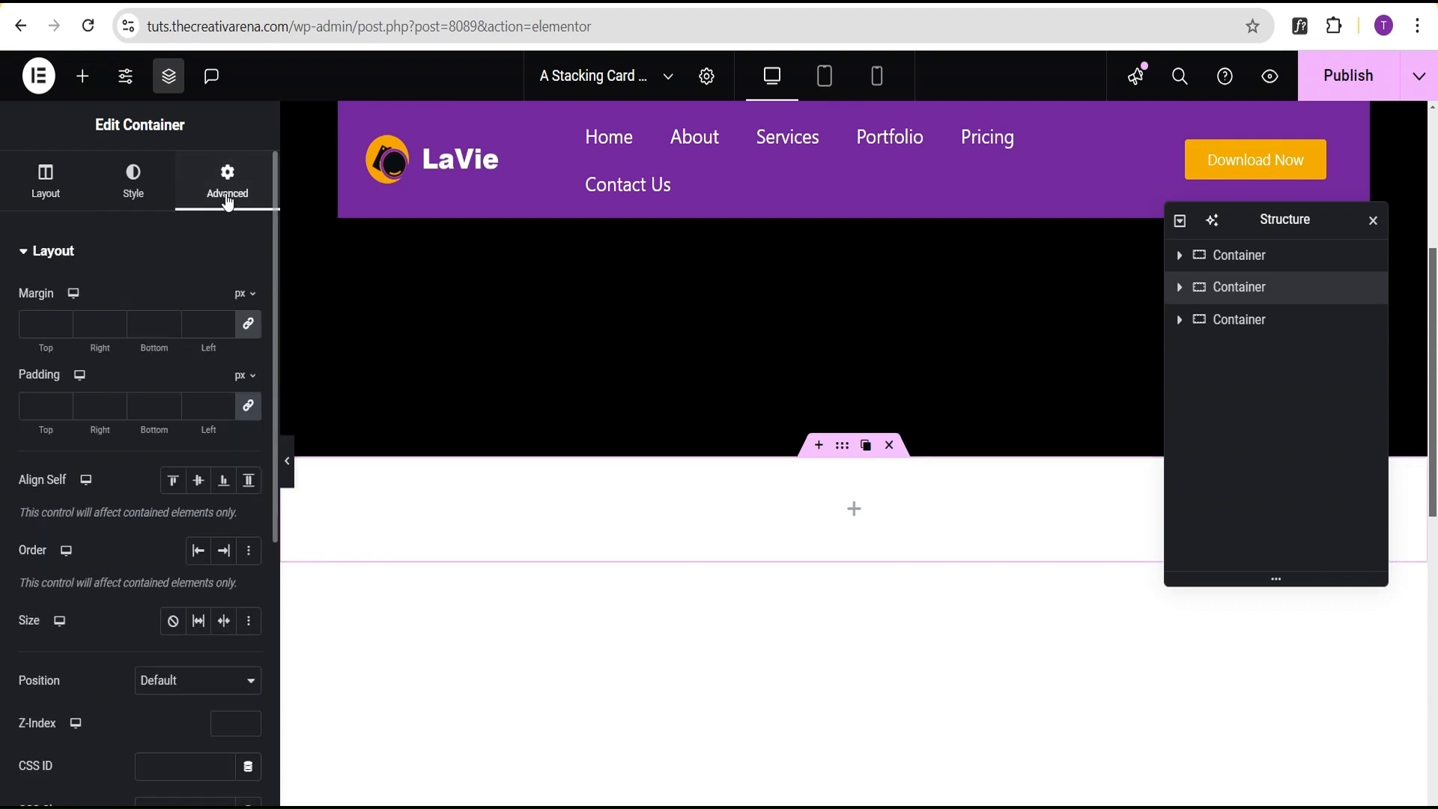
click(244, 412)
Add a nested container inside the new full-width container and rename the outer one "Service Section".
click(856, 511)
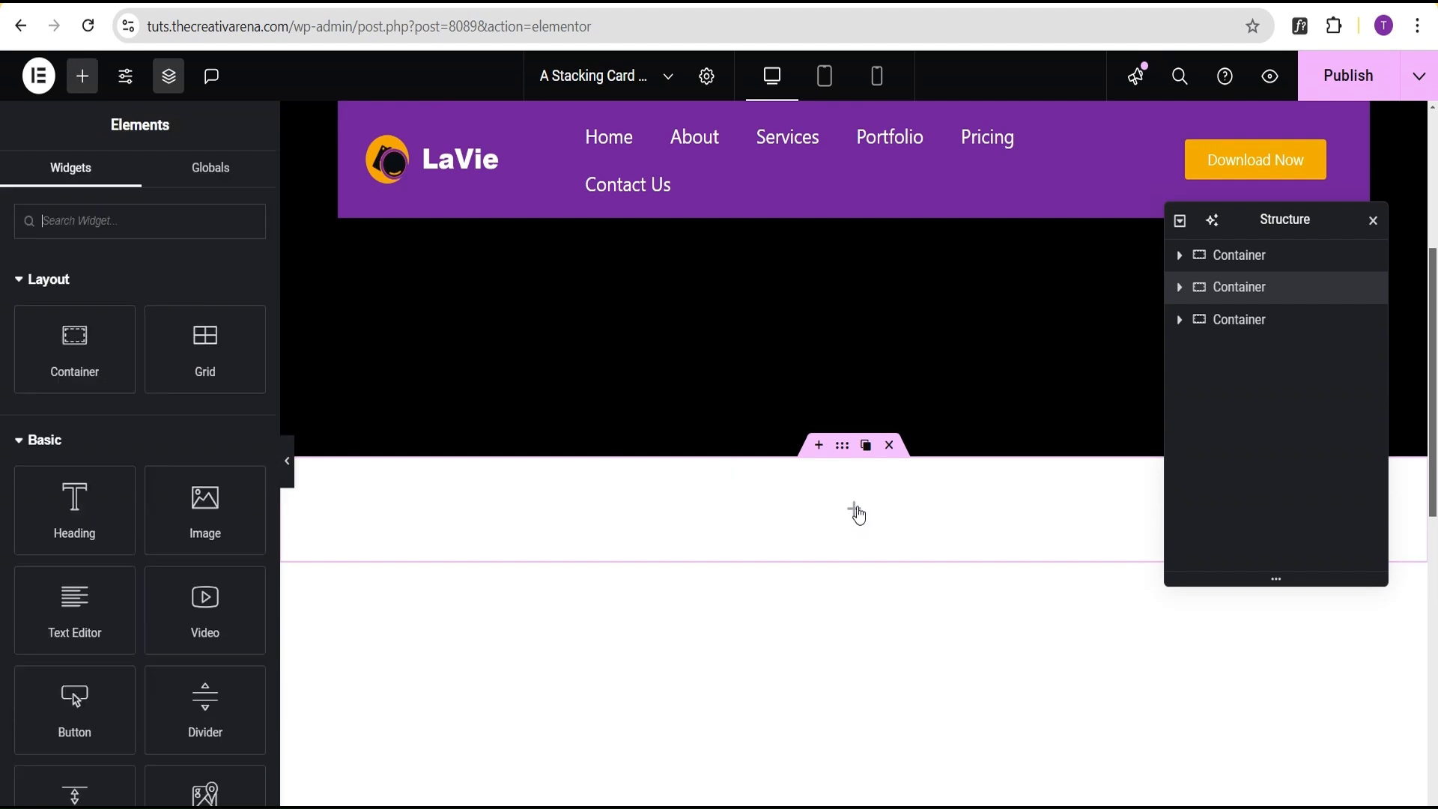
click(74, 358)
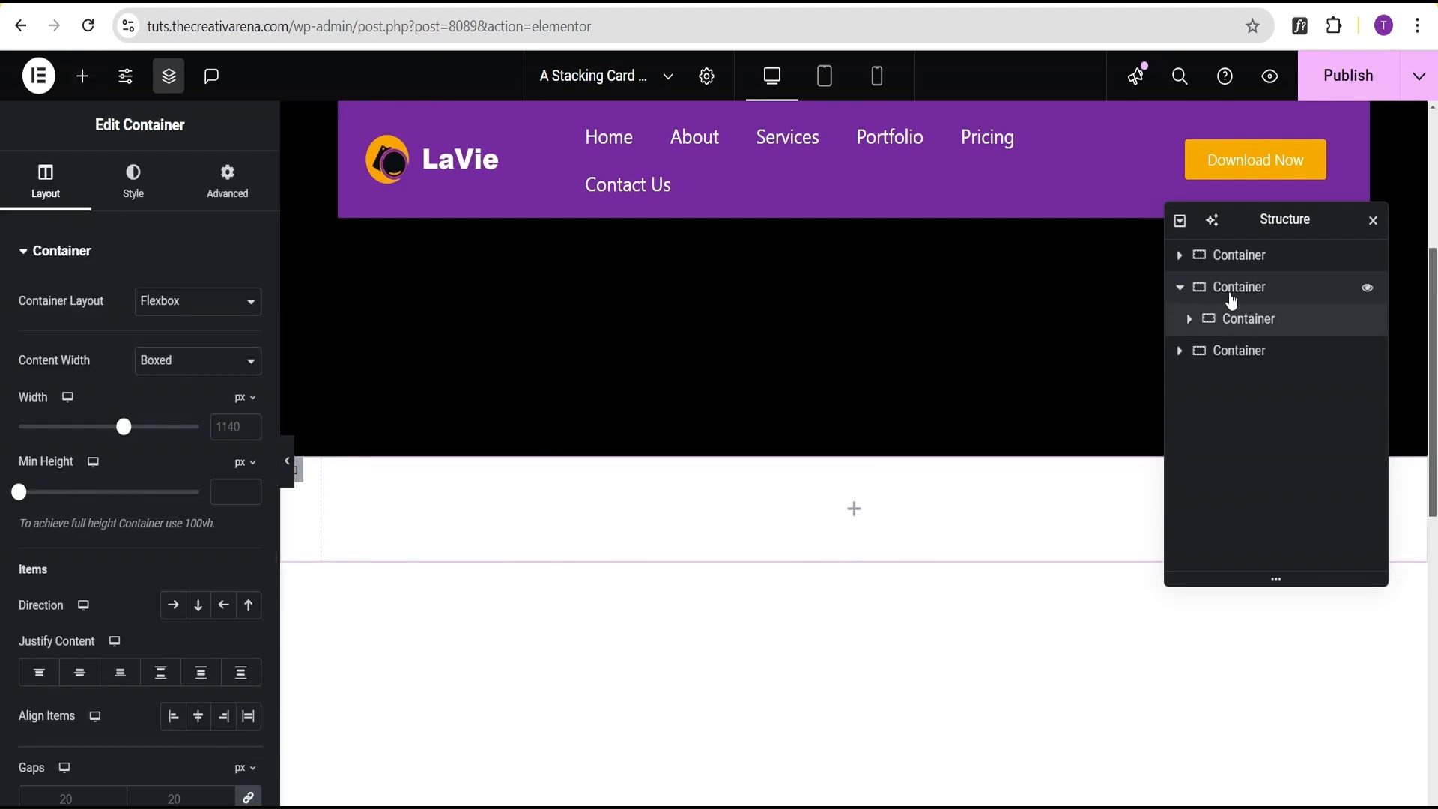
double_click(1231, 298)
text(S)
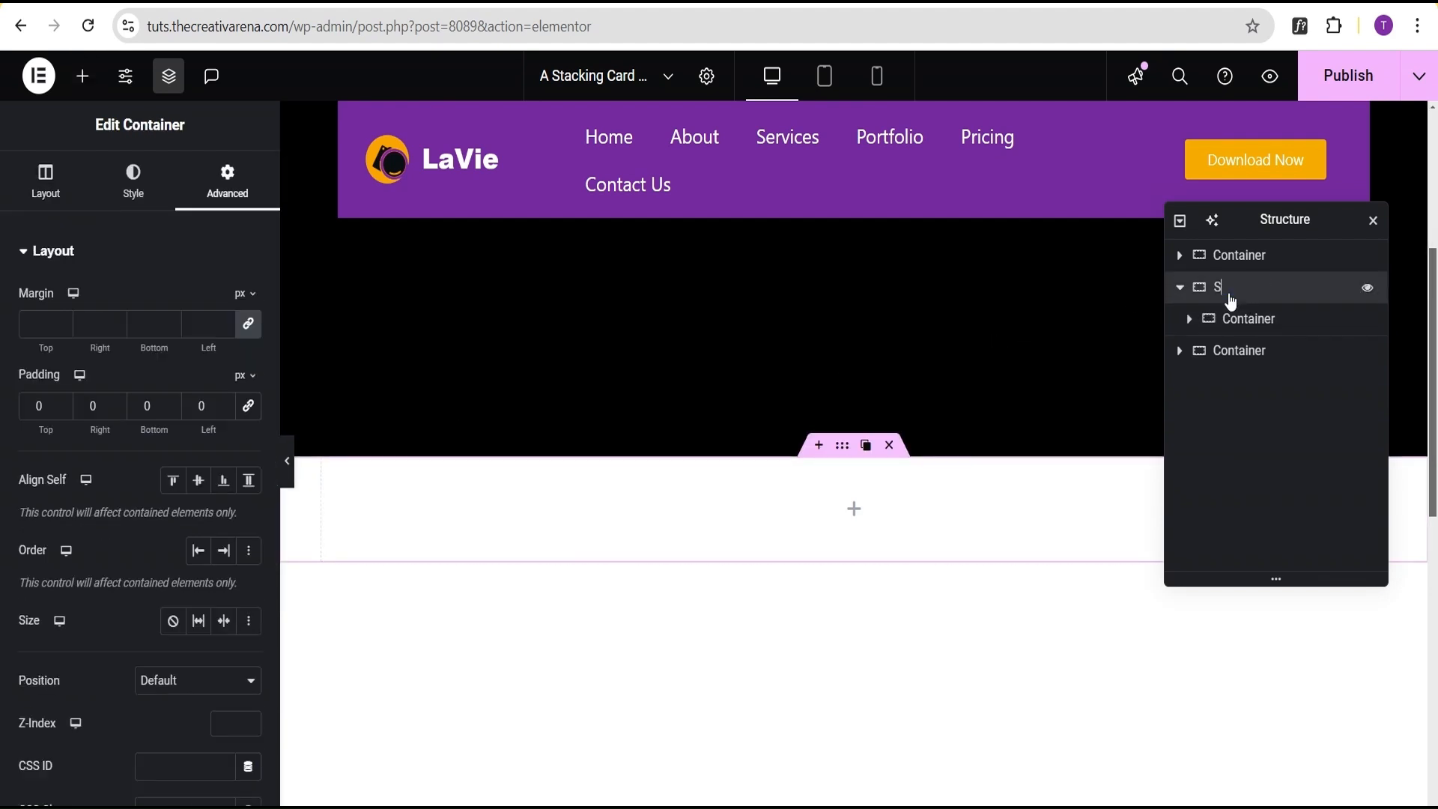
text(ervice S)
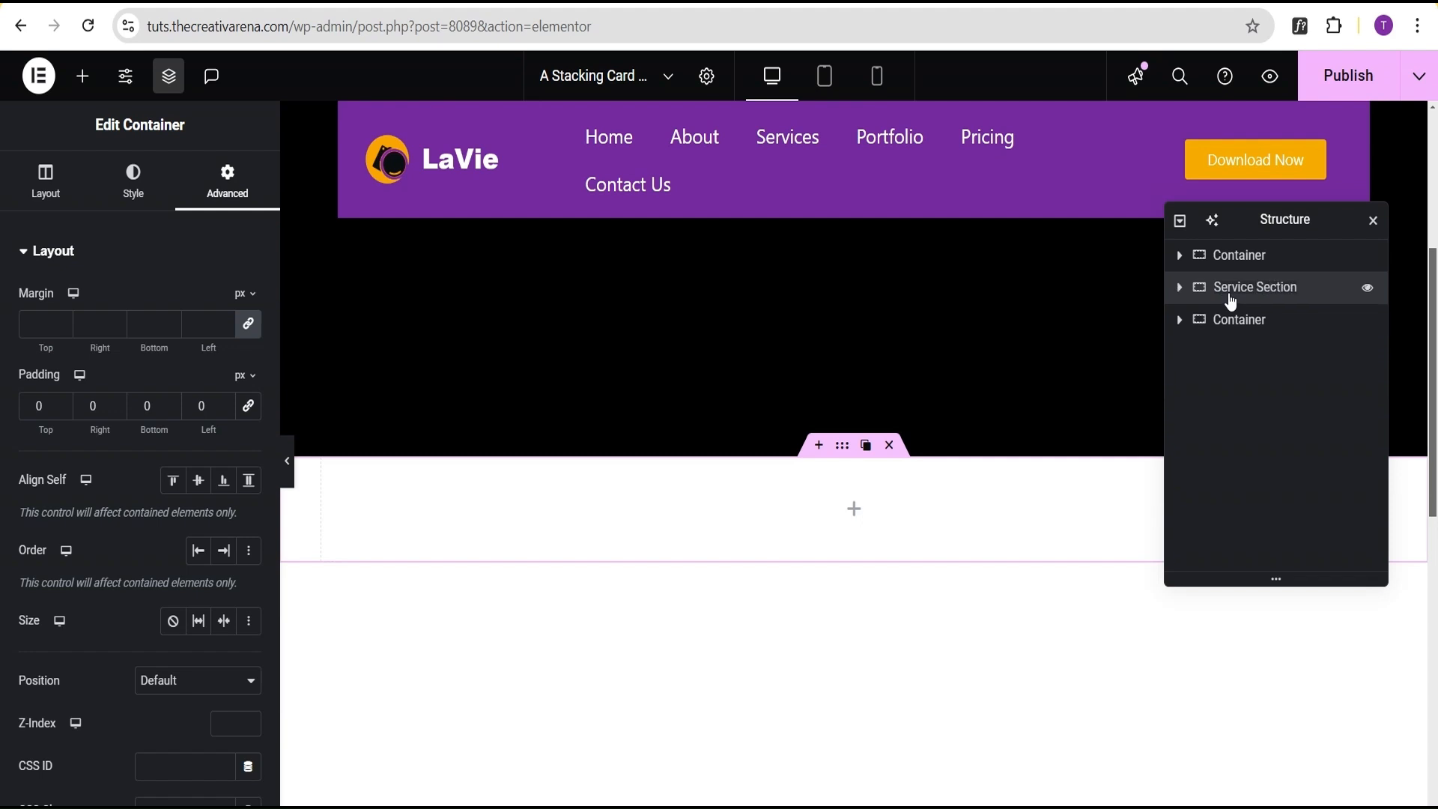
text(ection)
Rename the container nested in Service Section as "Inner".
click(1189, 292)
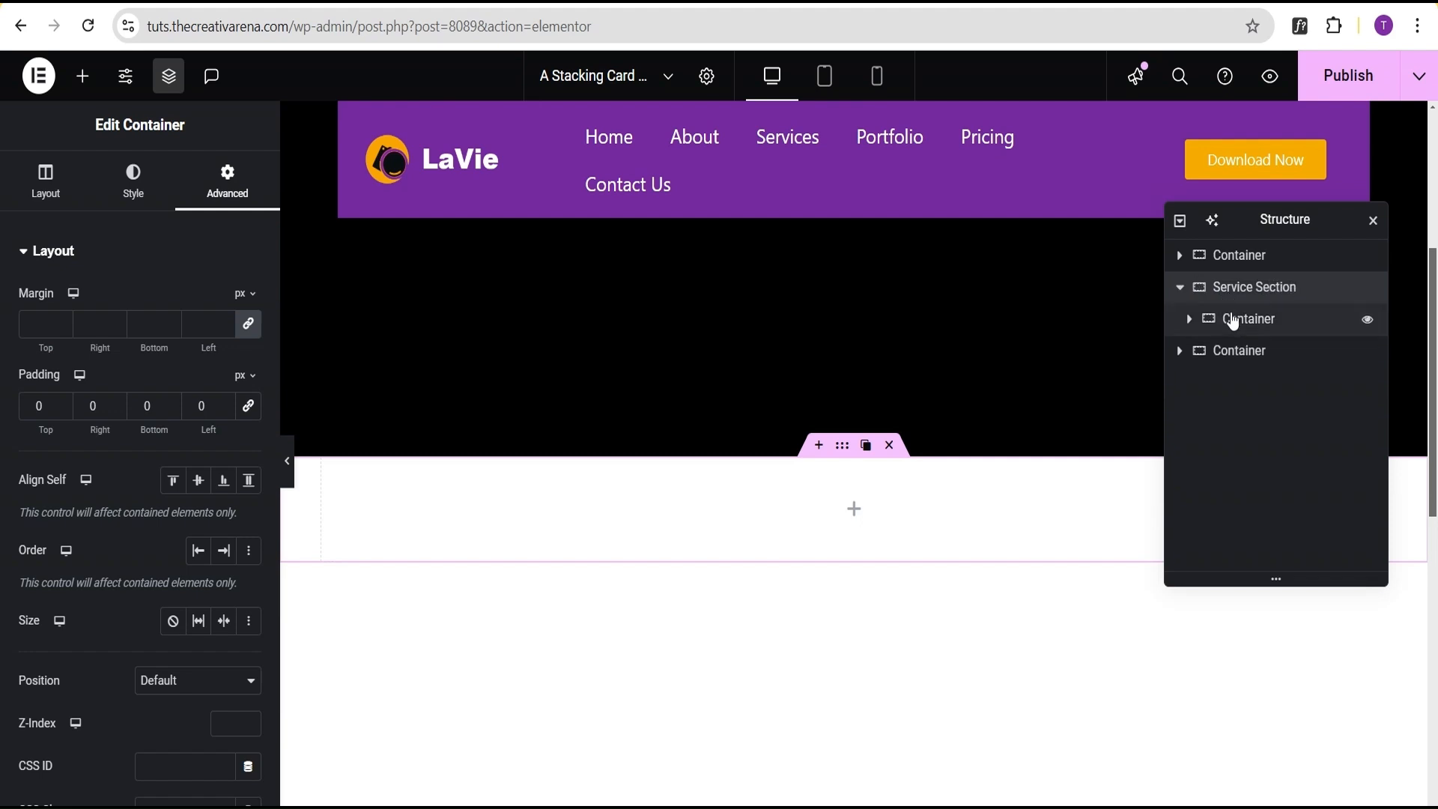
double_click(1236, 321)
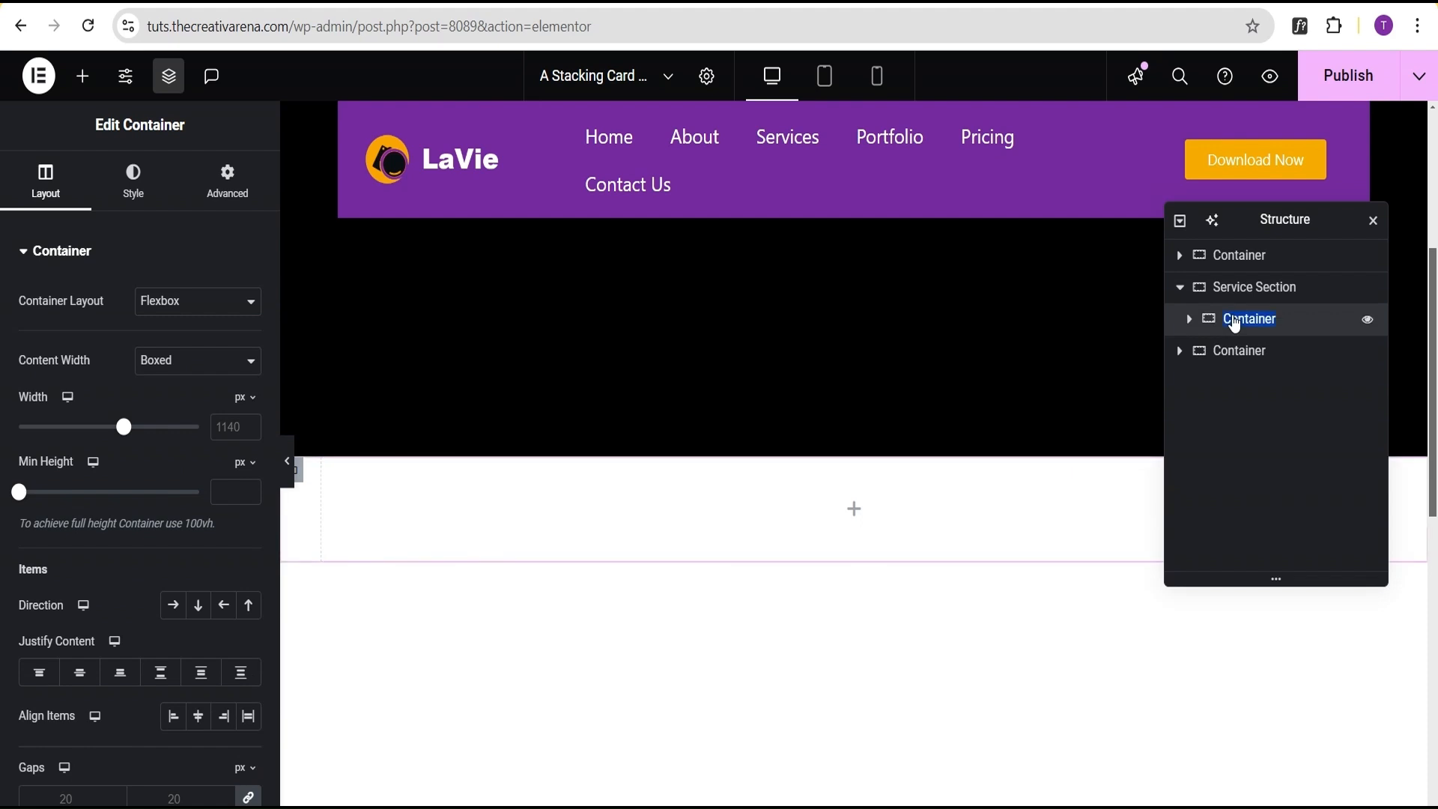
text(In)
Set the Inner container's minimum height to 100 vh.
scroll(65, 583, down, 2)
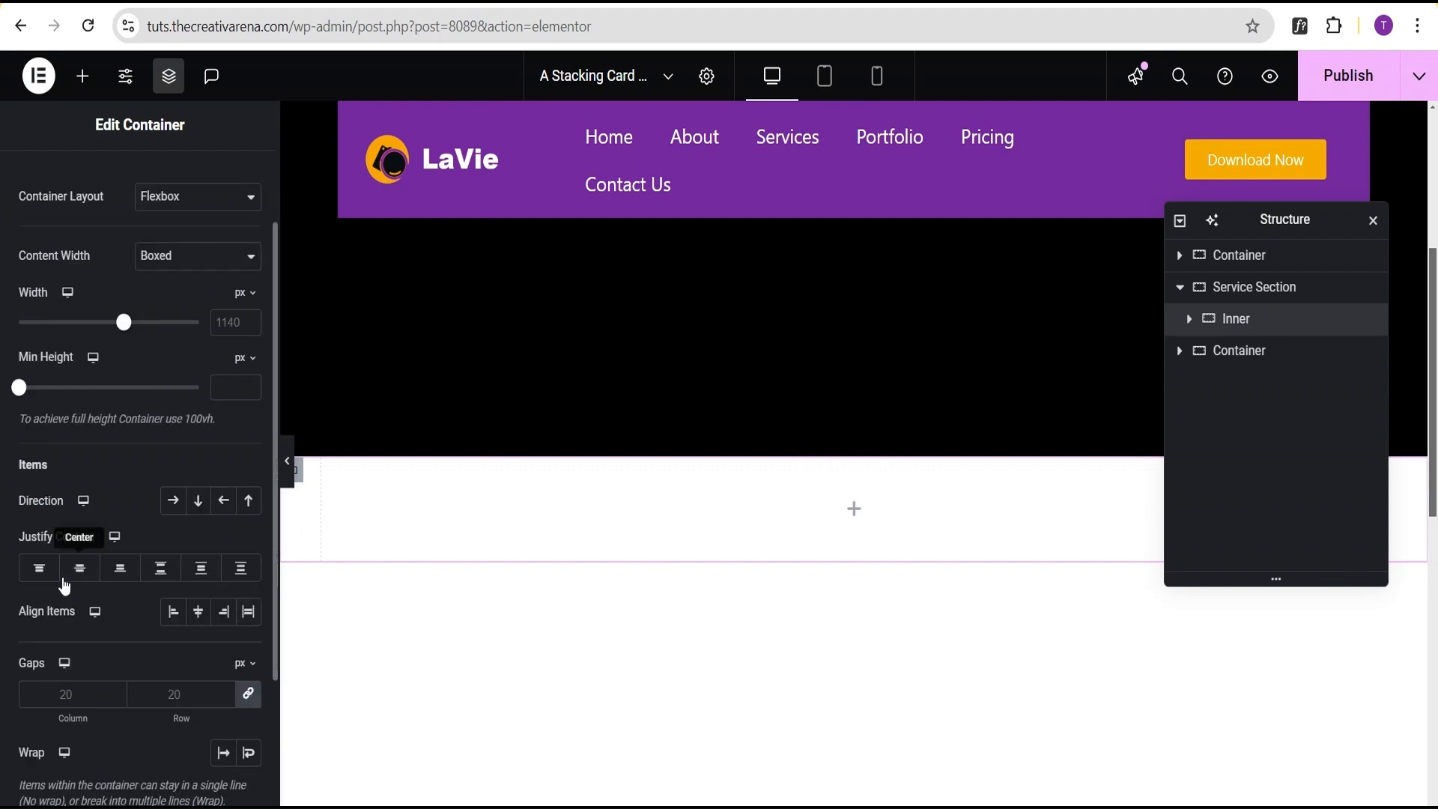
click(243, 361)
click(240, 455)
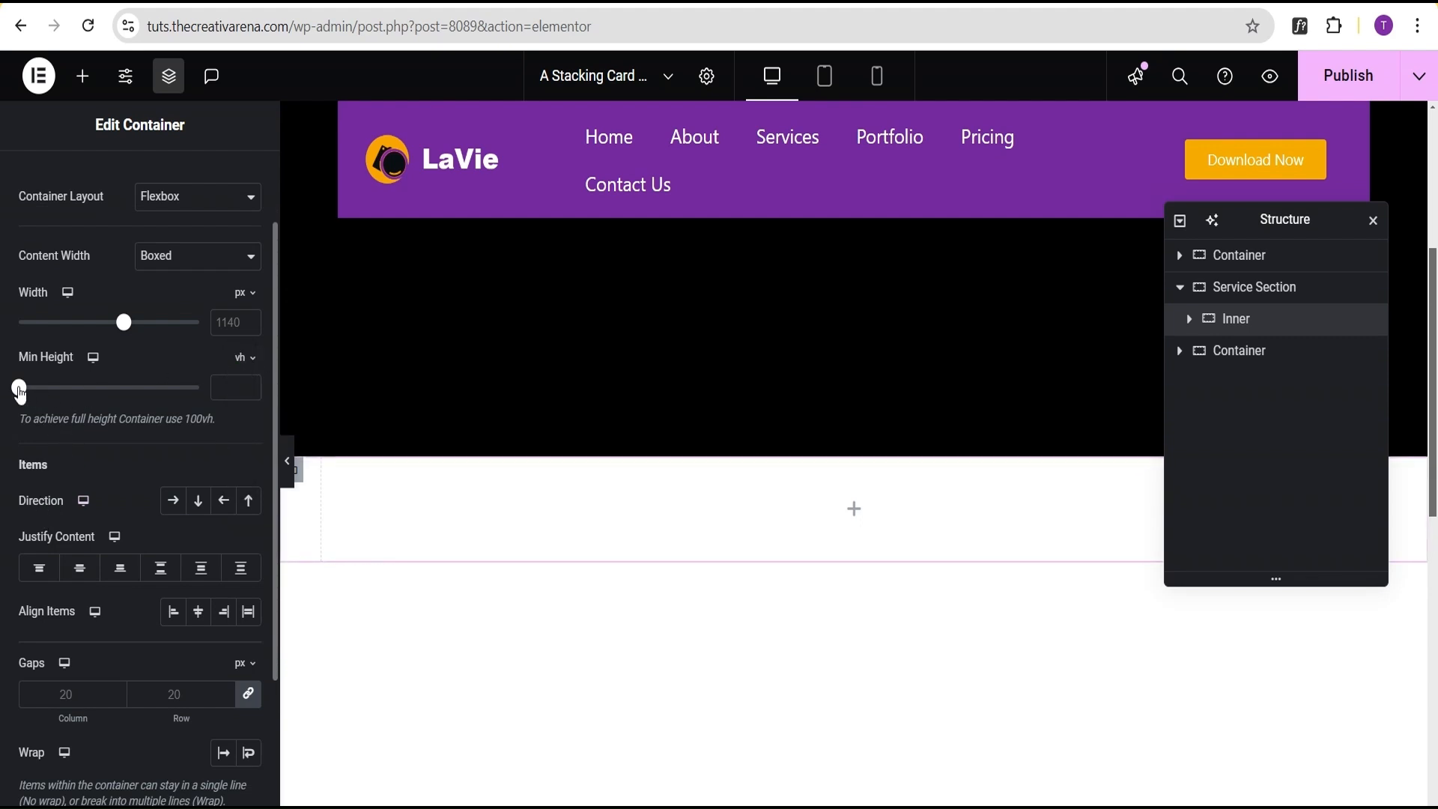
drag(20, 387, 209, 400)
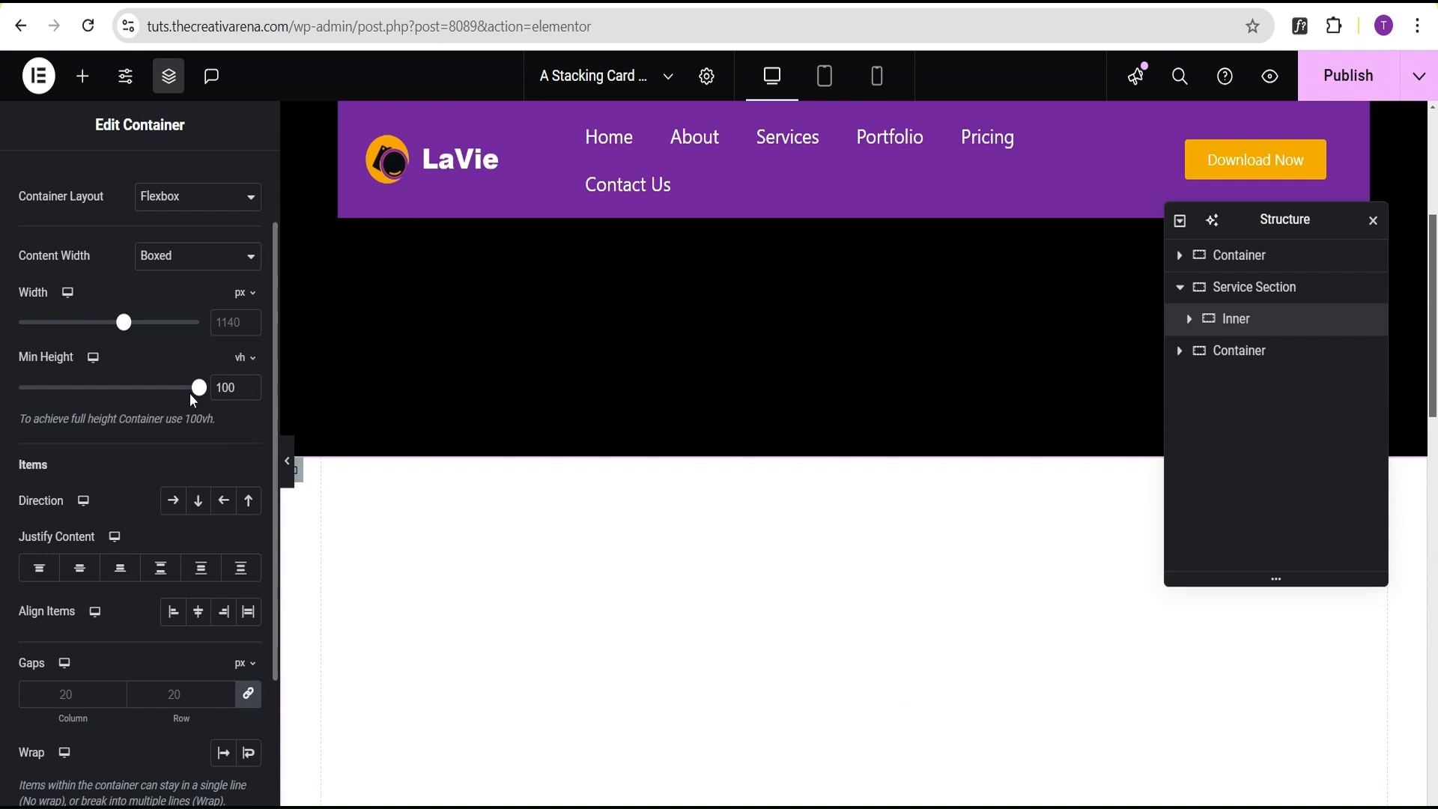
Set the Inner container's mobile portrait gaps to 0 px column and 40 px row, and return to the desktop view.
scroll(169, 416, down, 4)
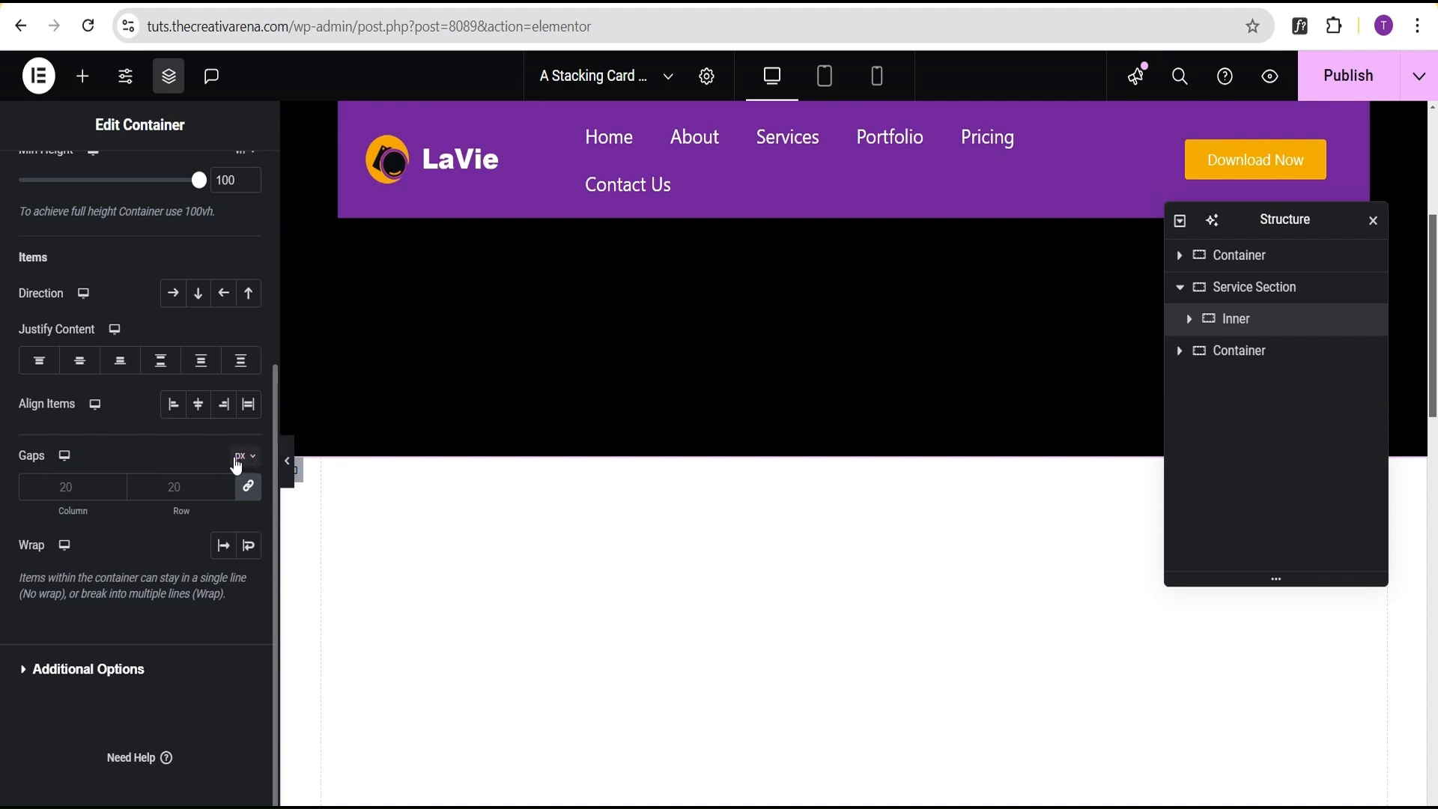
click(65, 456)
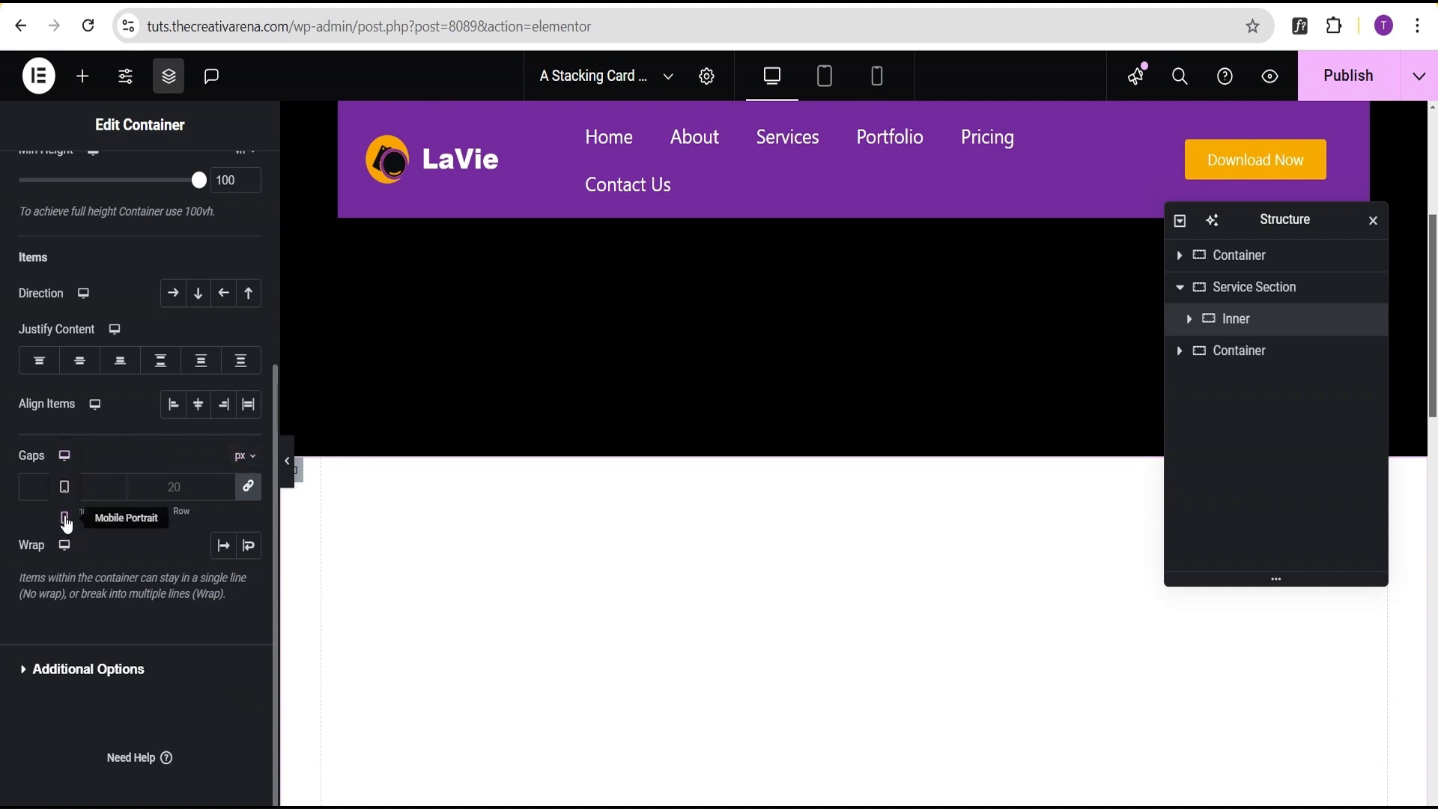
click(66, 523)
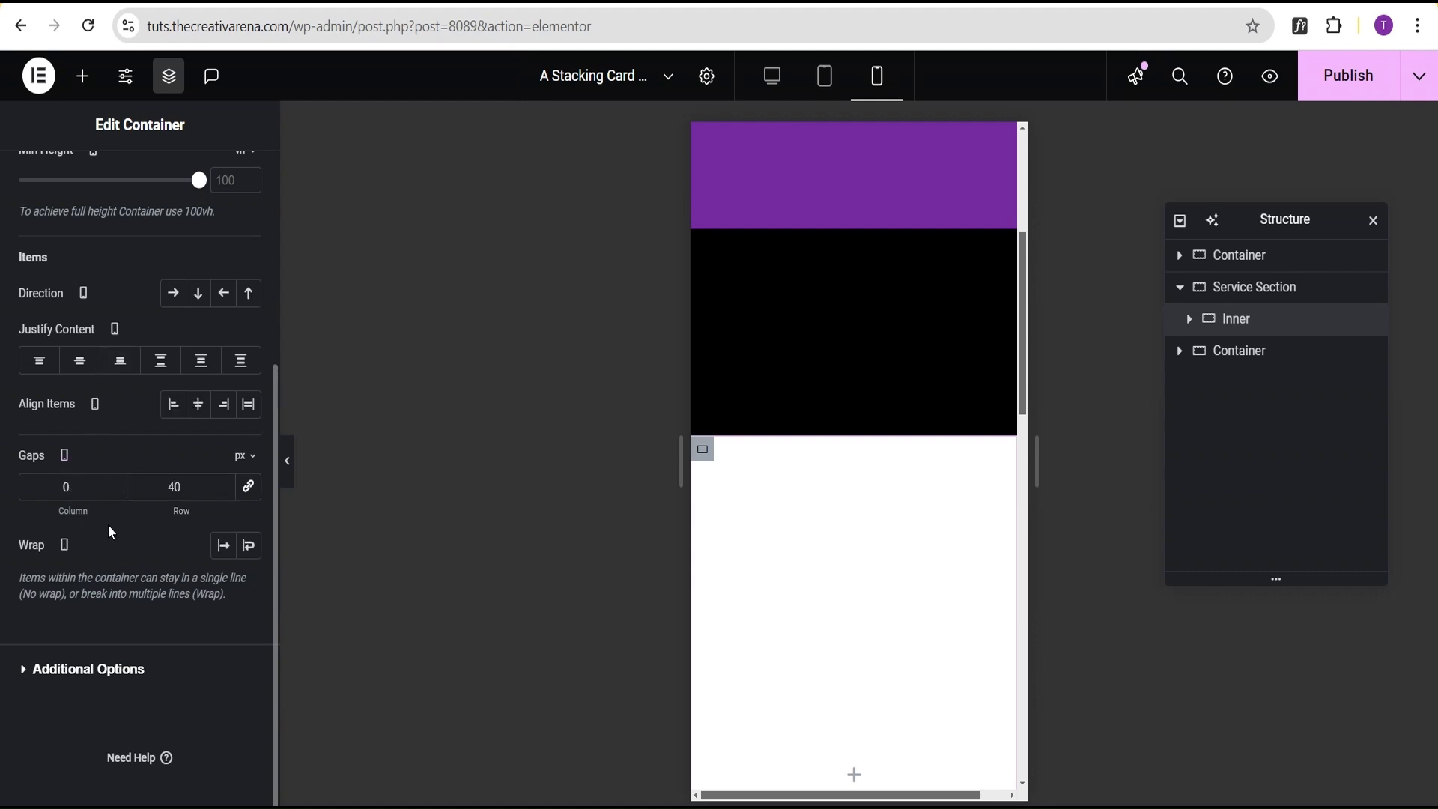
scroll(111, 532, up, 2)
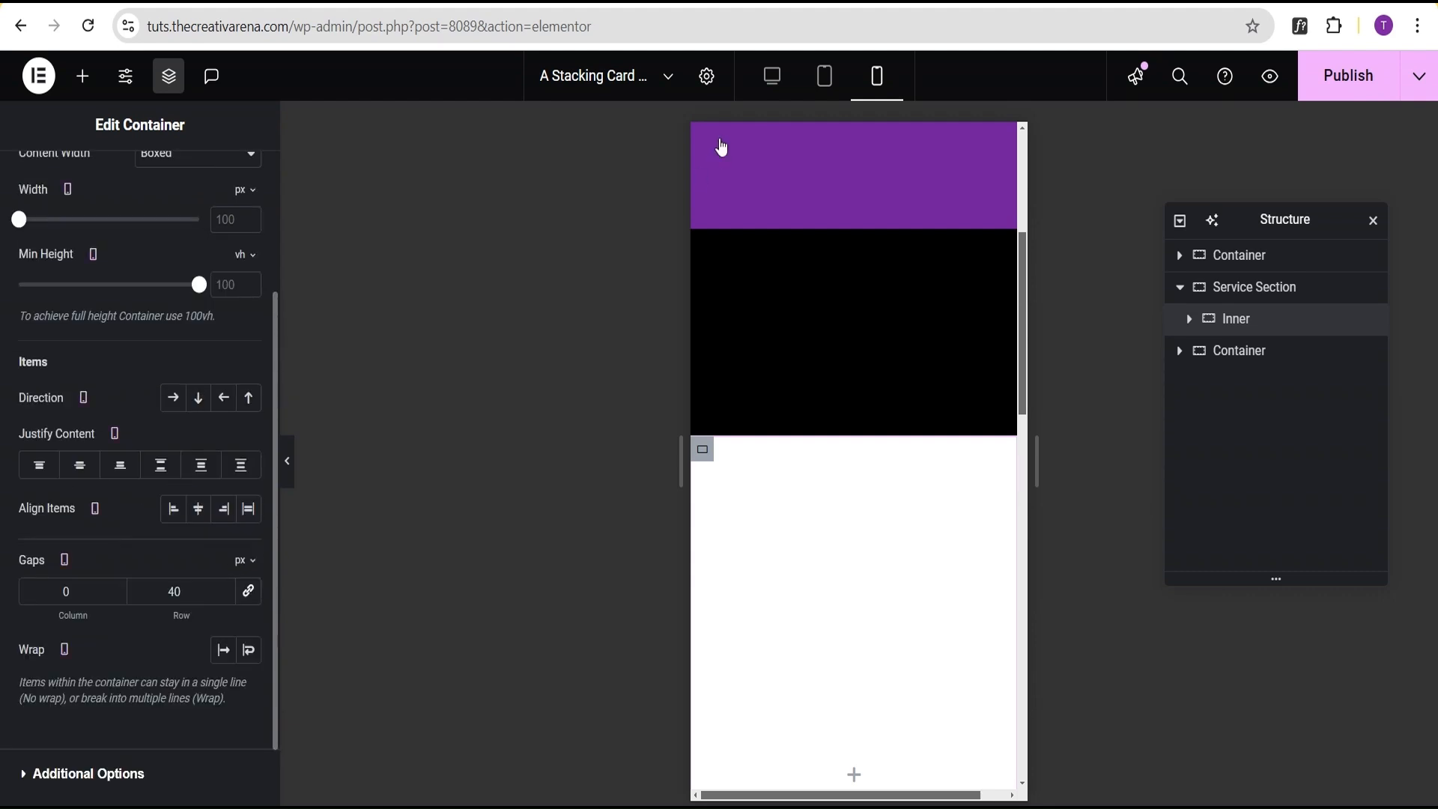
click(771, 76)
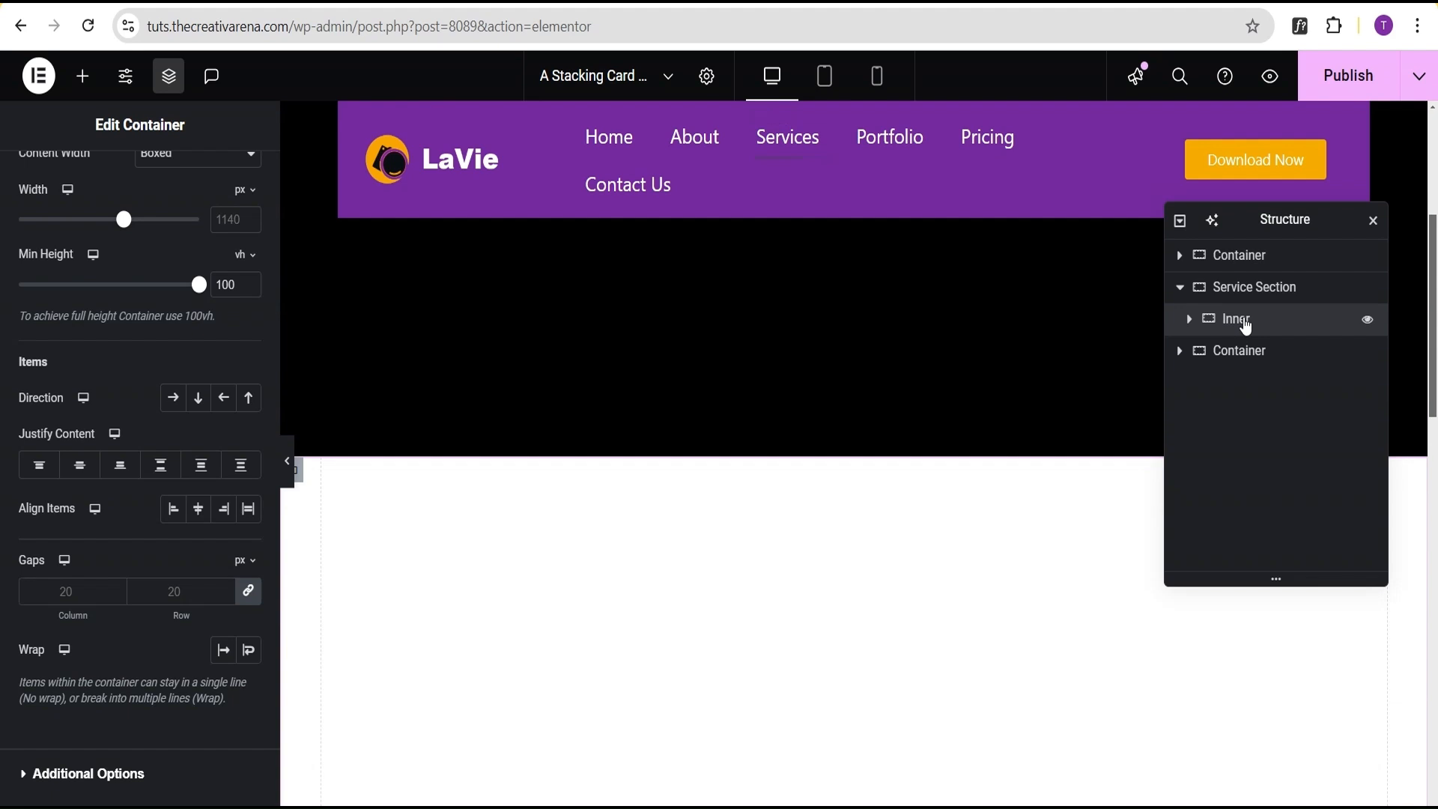
click(1237, 320)
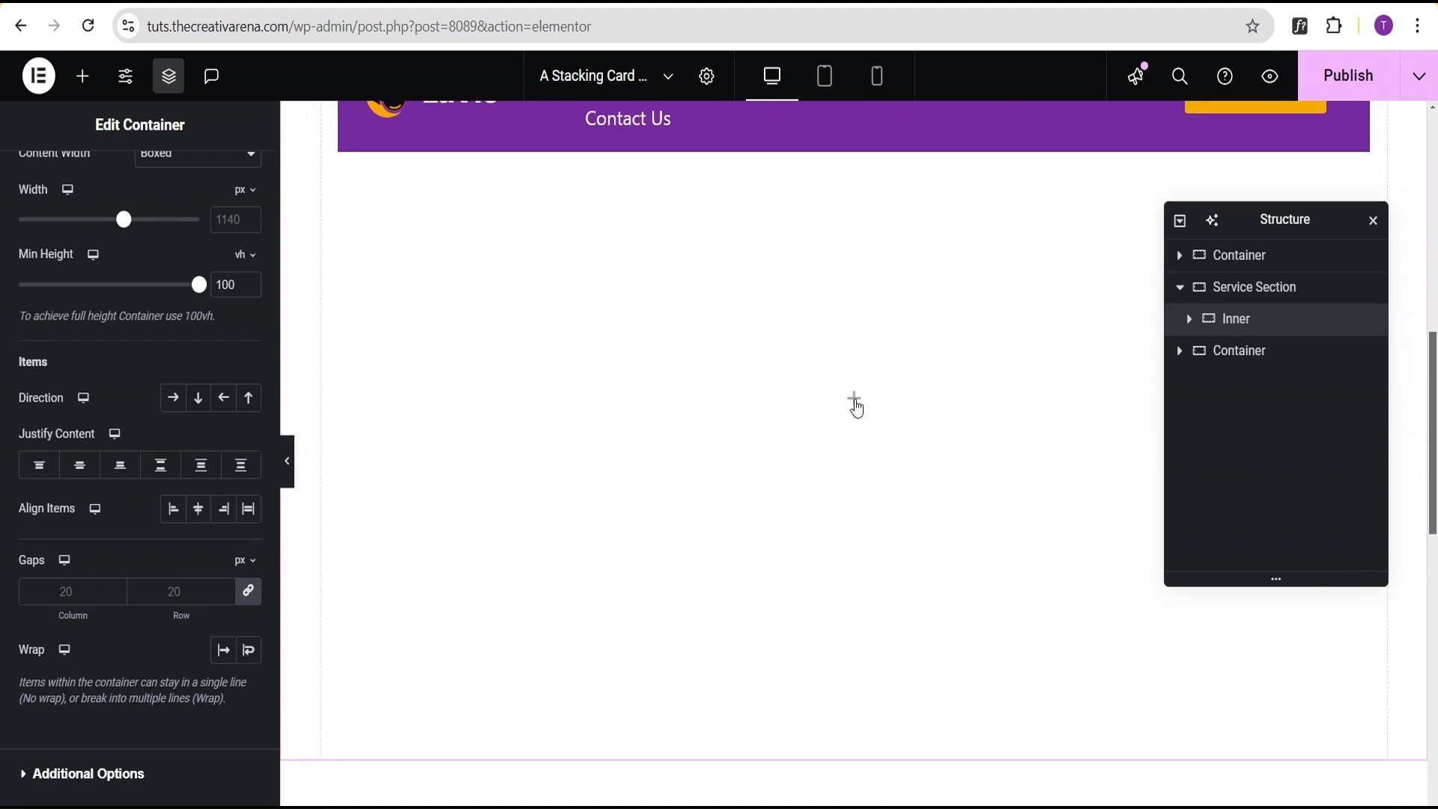
Add a nested container inside the Inner container and duplicate it.
click(854, 401)
click(76, 344)
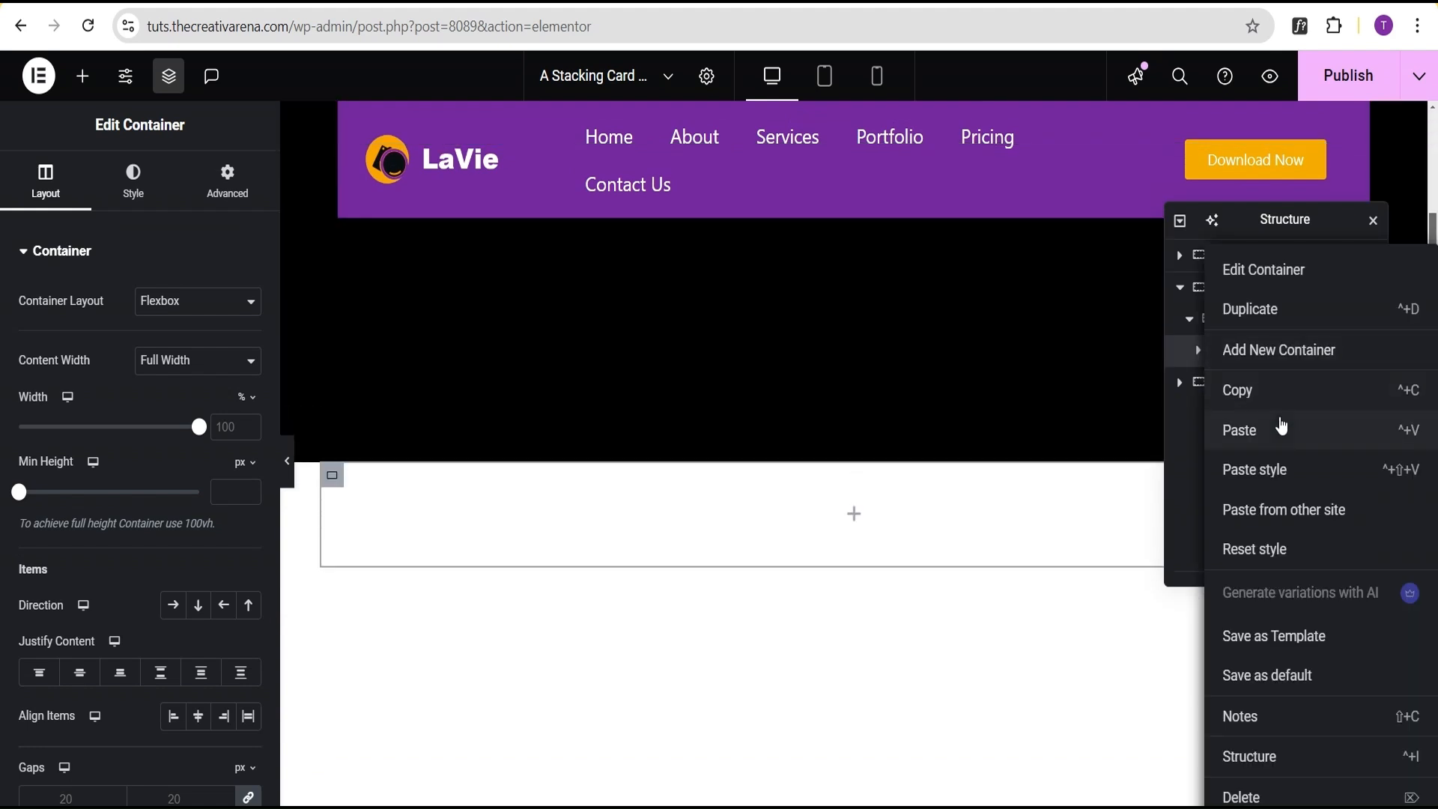
click(1261, 310)
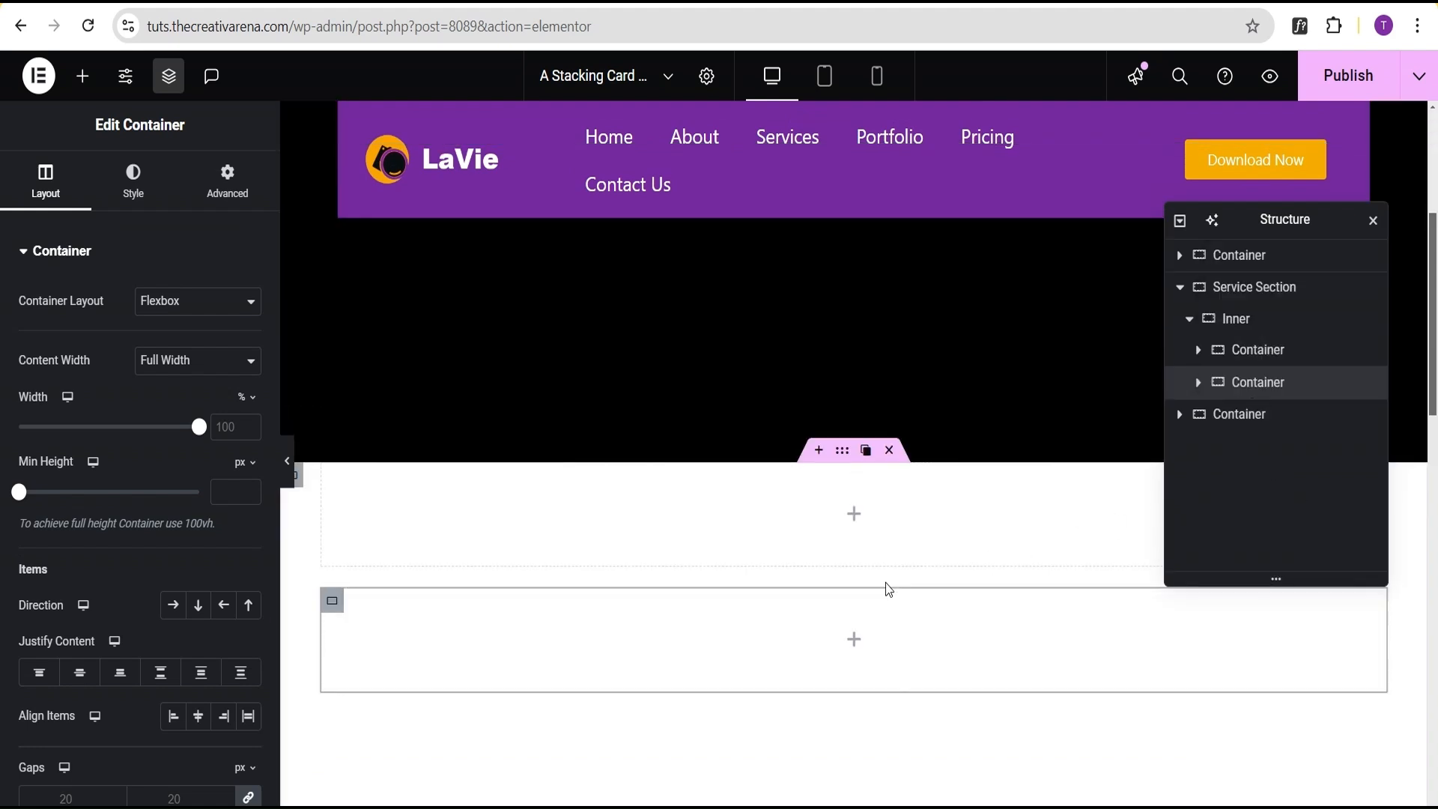
scroll(864, 591, down, 3)
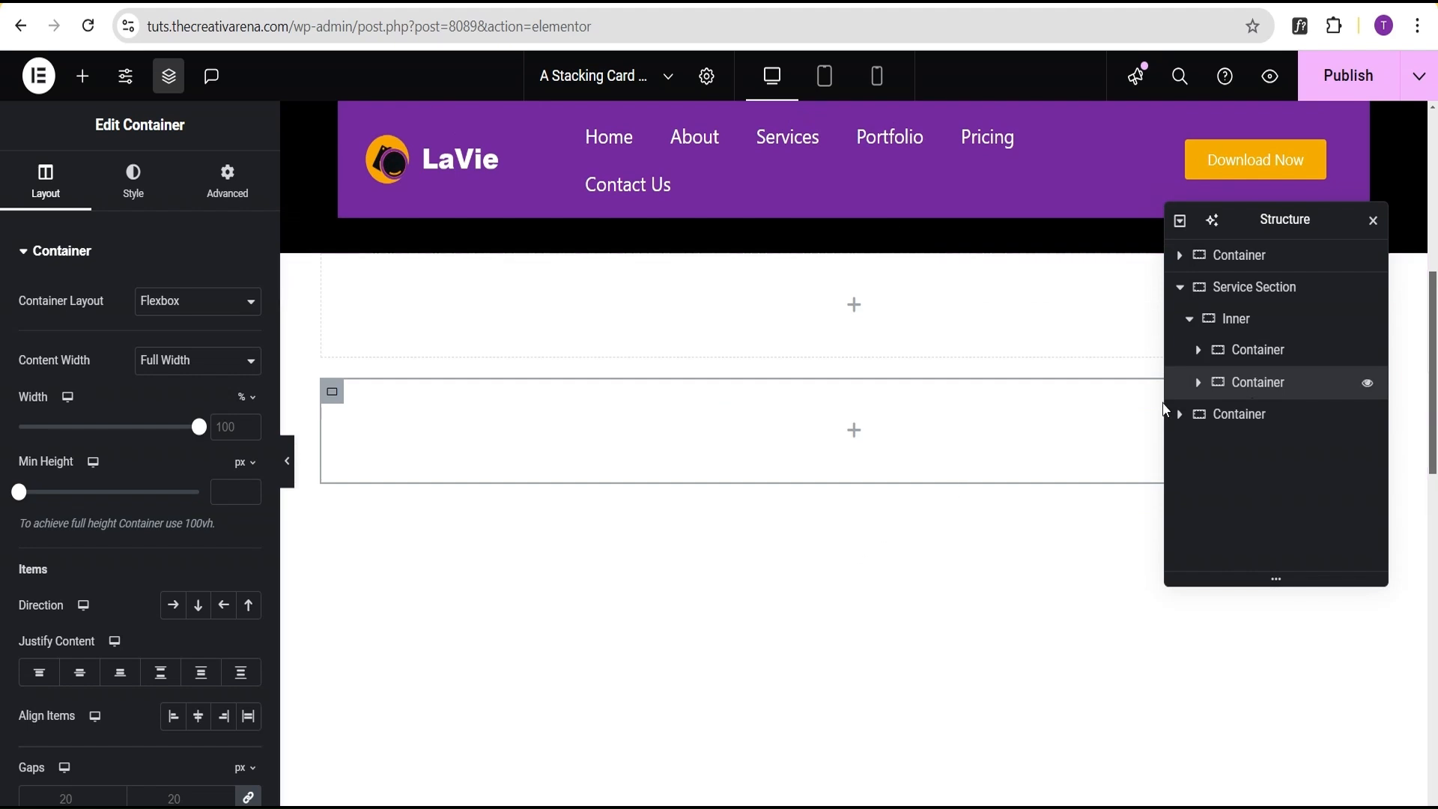
Set the Inner container's direction to a horizontal row so its two nested containers sit side by side.
click(1217, 320)
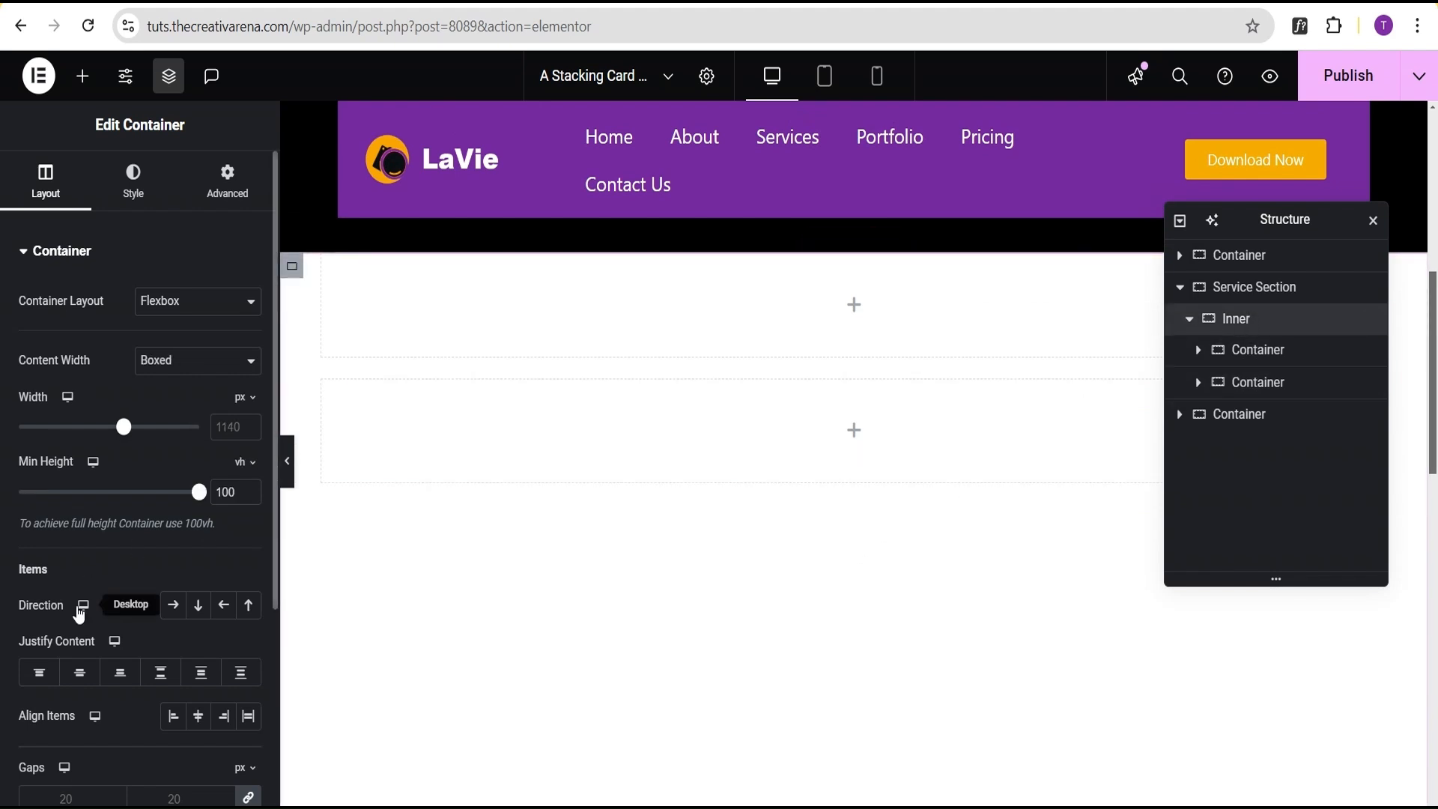
click(174, 608)
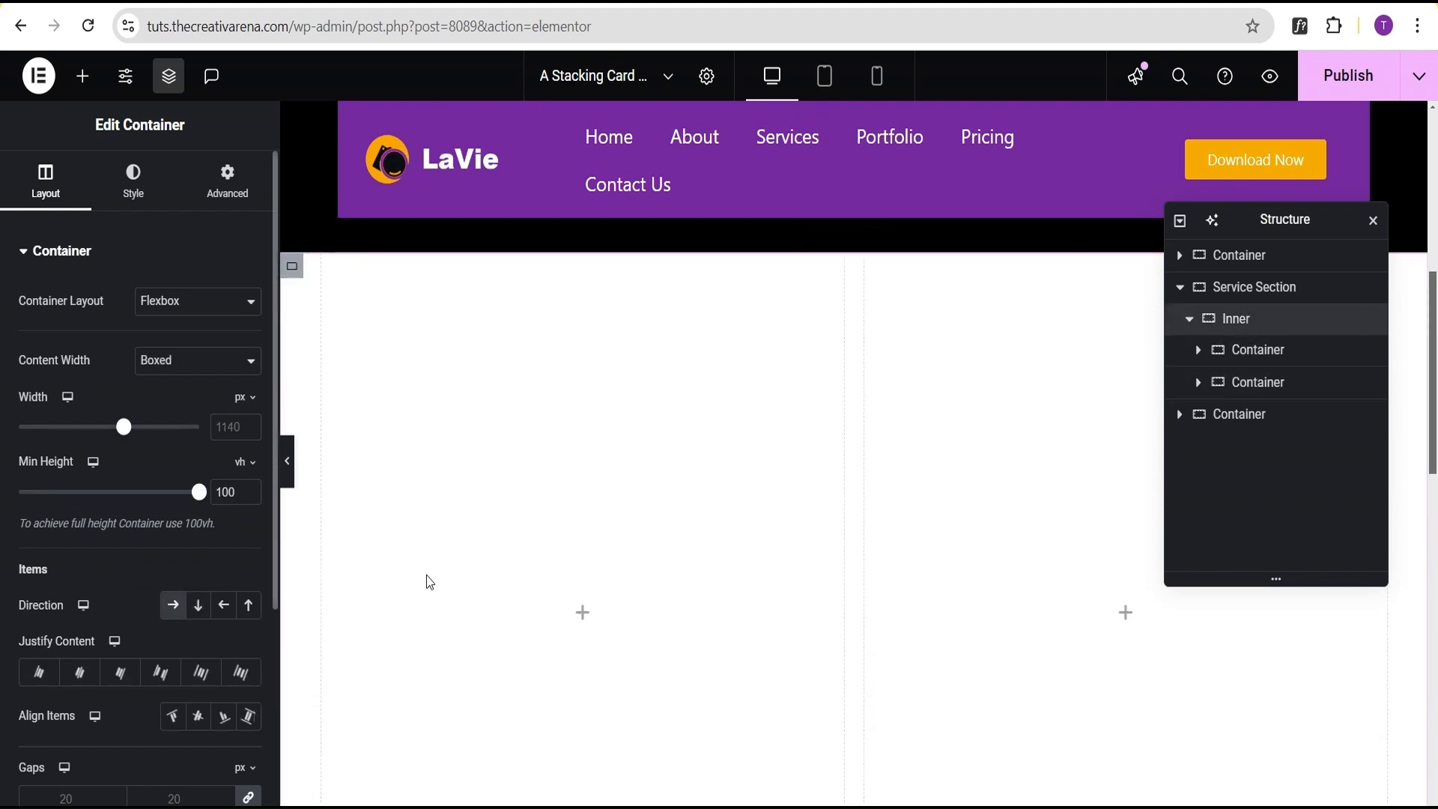
scroll(823, 539, down, 1)
scroll(953, 426, up, 4)
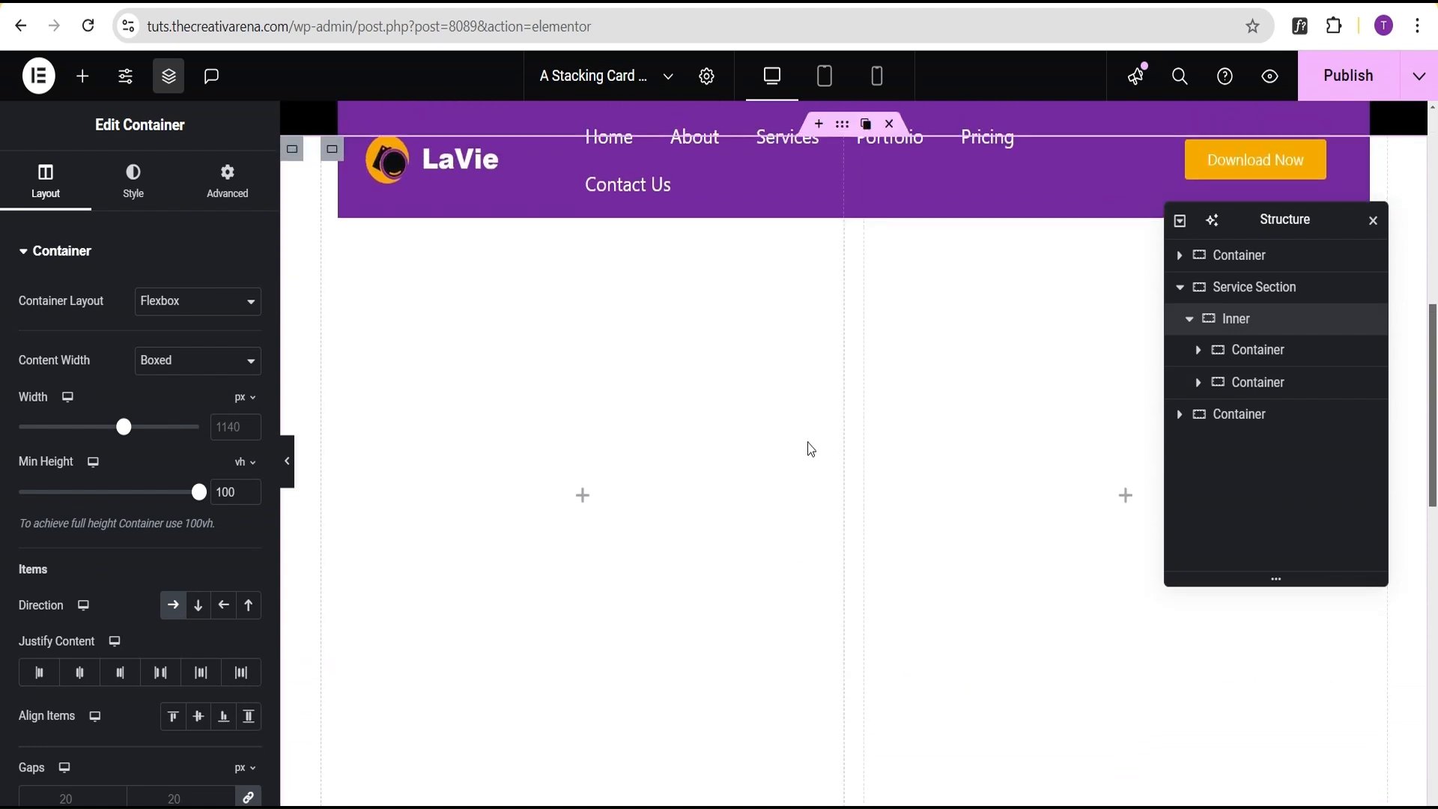
Rename the first container inside Inner as "text Content" and the second as "Cards Section".
double_click(1264, 351)
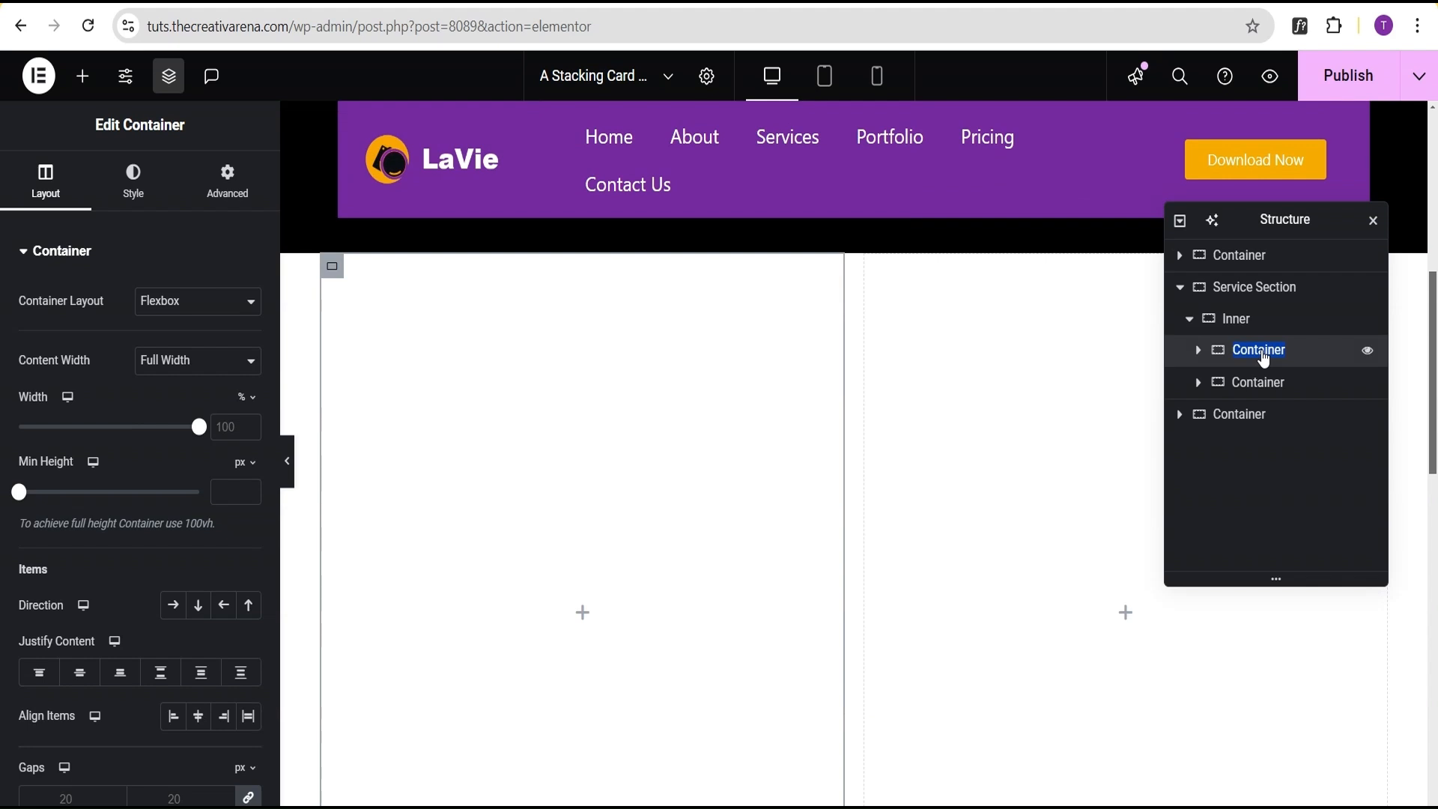
text(text Co)
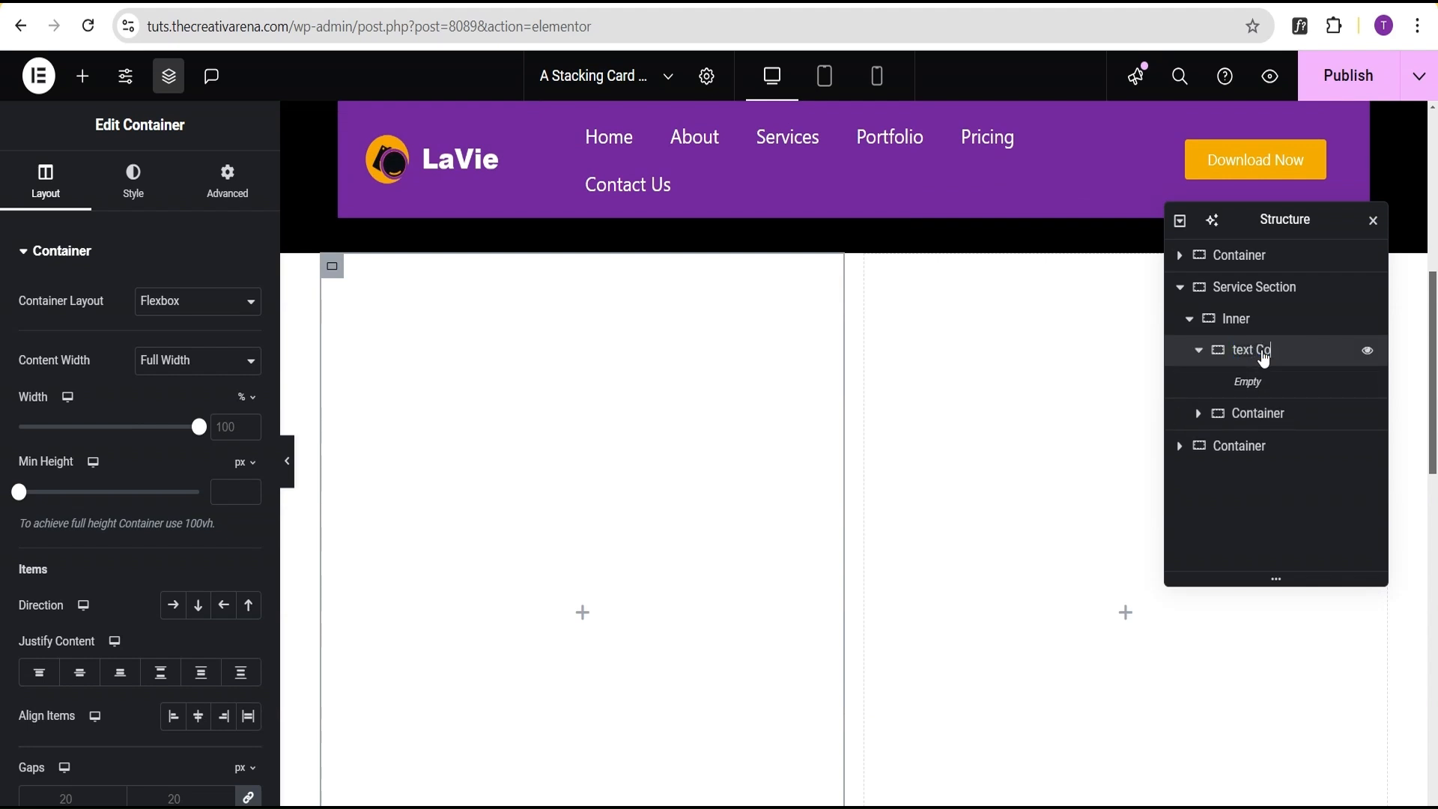
text(ntent)
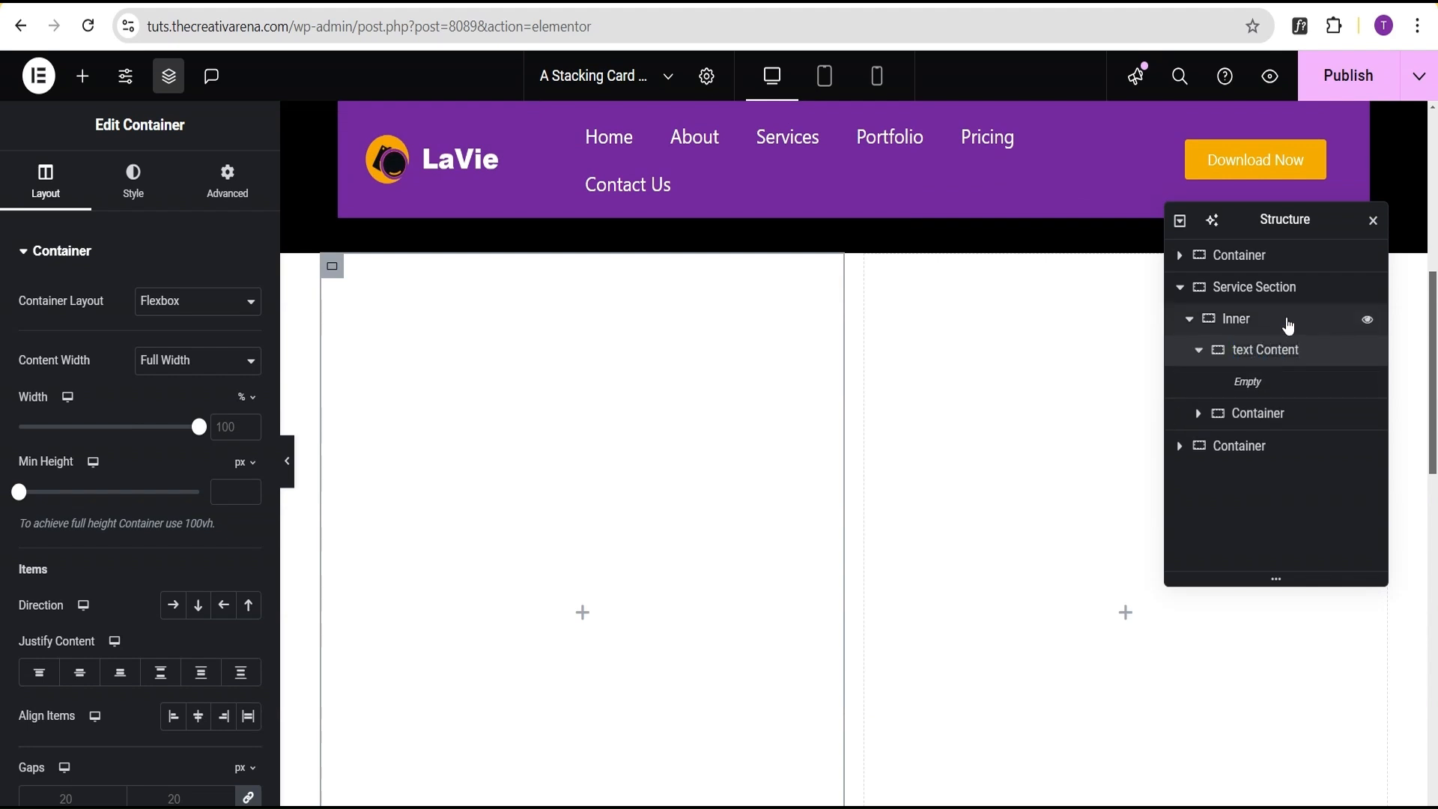
double_click(1263, 420)
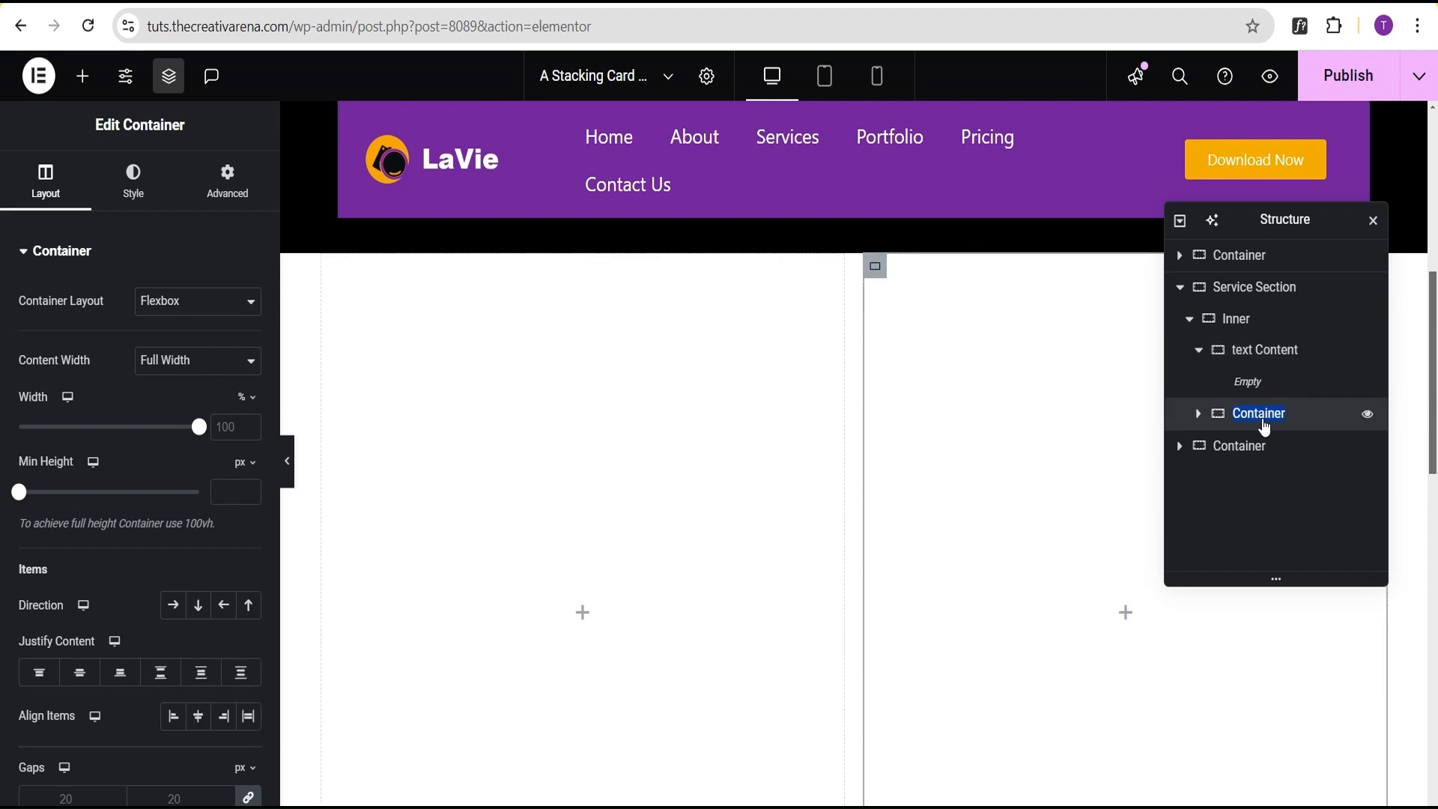
text(Cards Section)
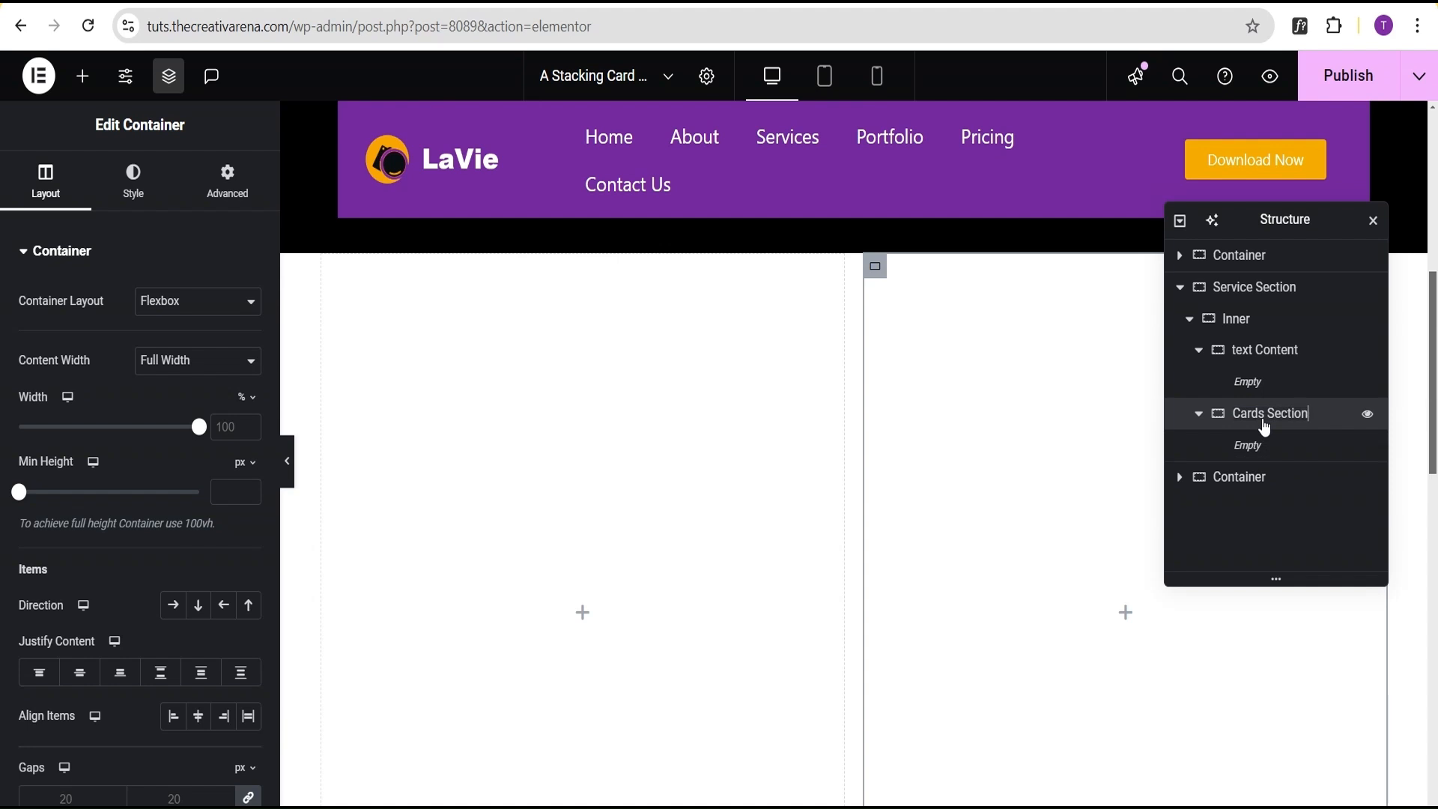
Set the widths of the text Content and Cards Section containers to 50% each.
click(1268, 352)
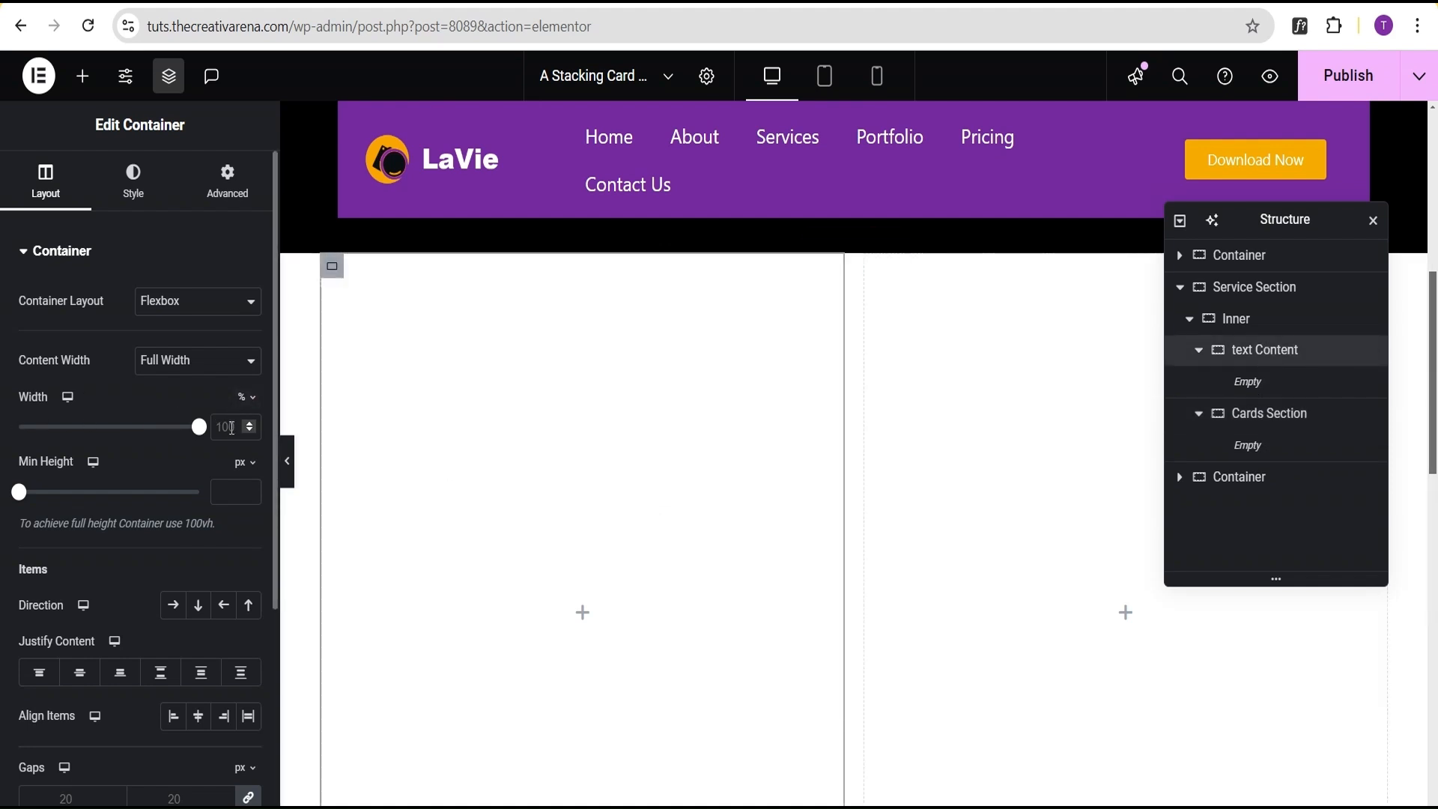
double_click(229, 427)
text(50)
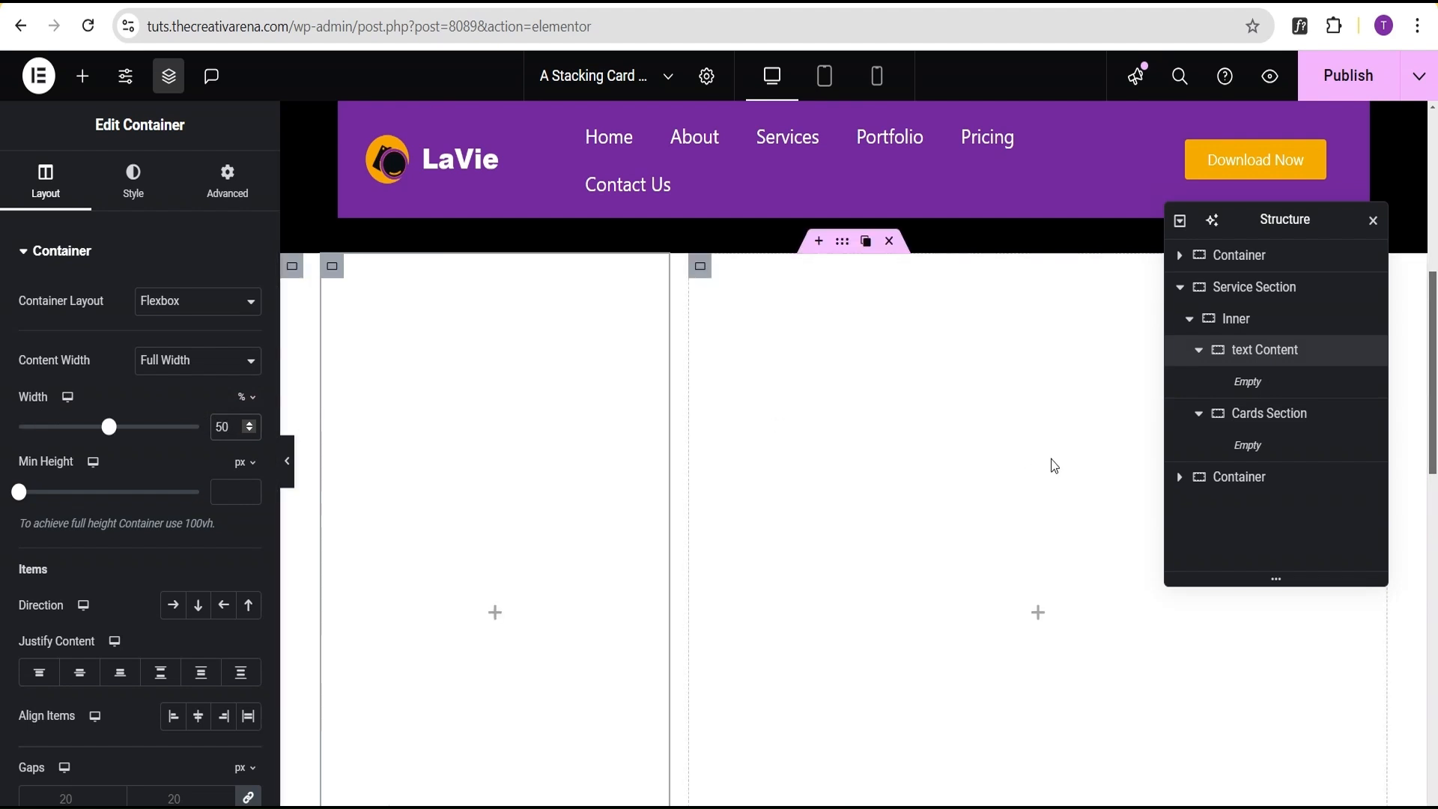
click(1243, 425)
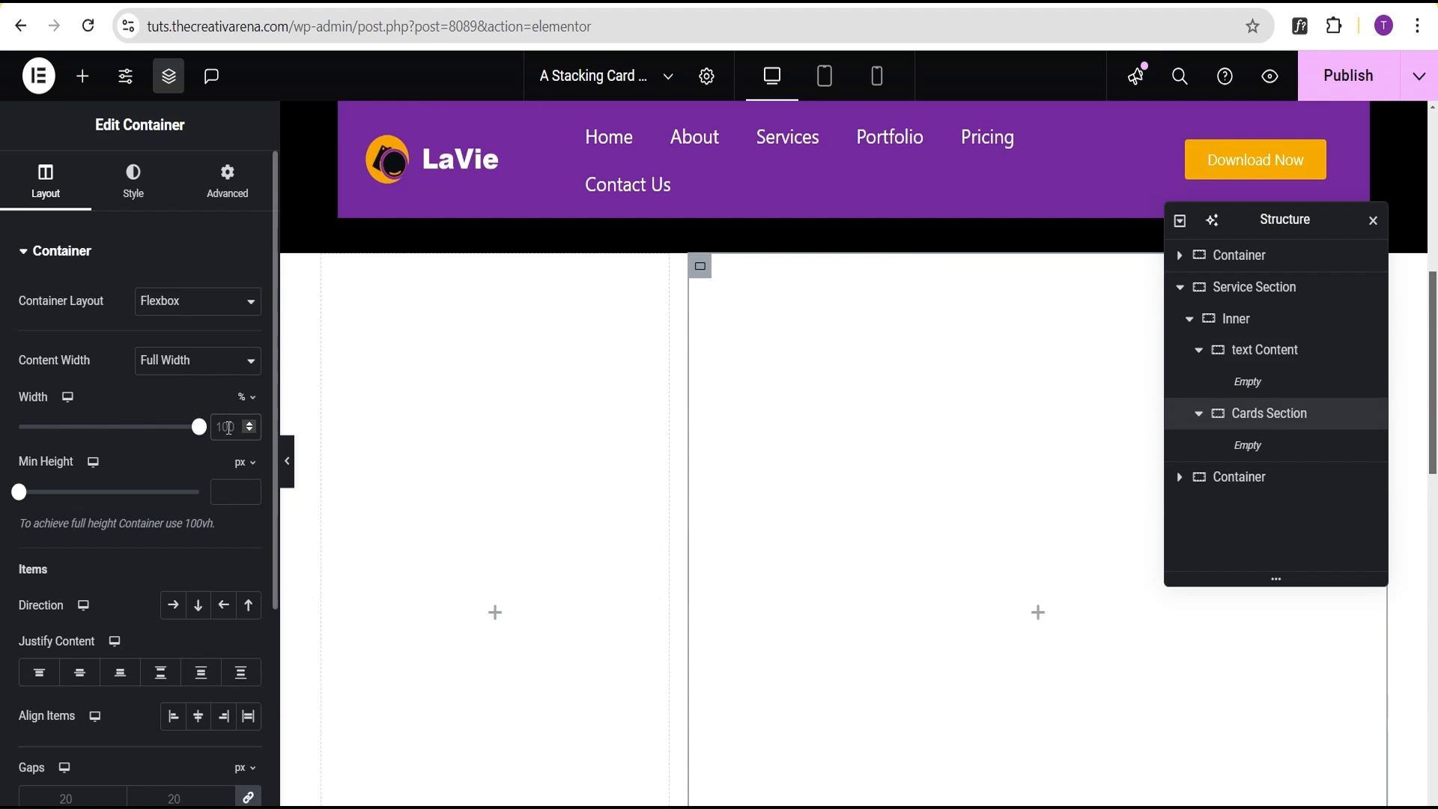
double_click(228, 426)
text(50)
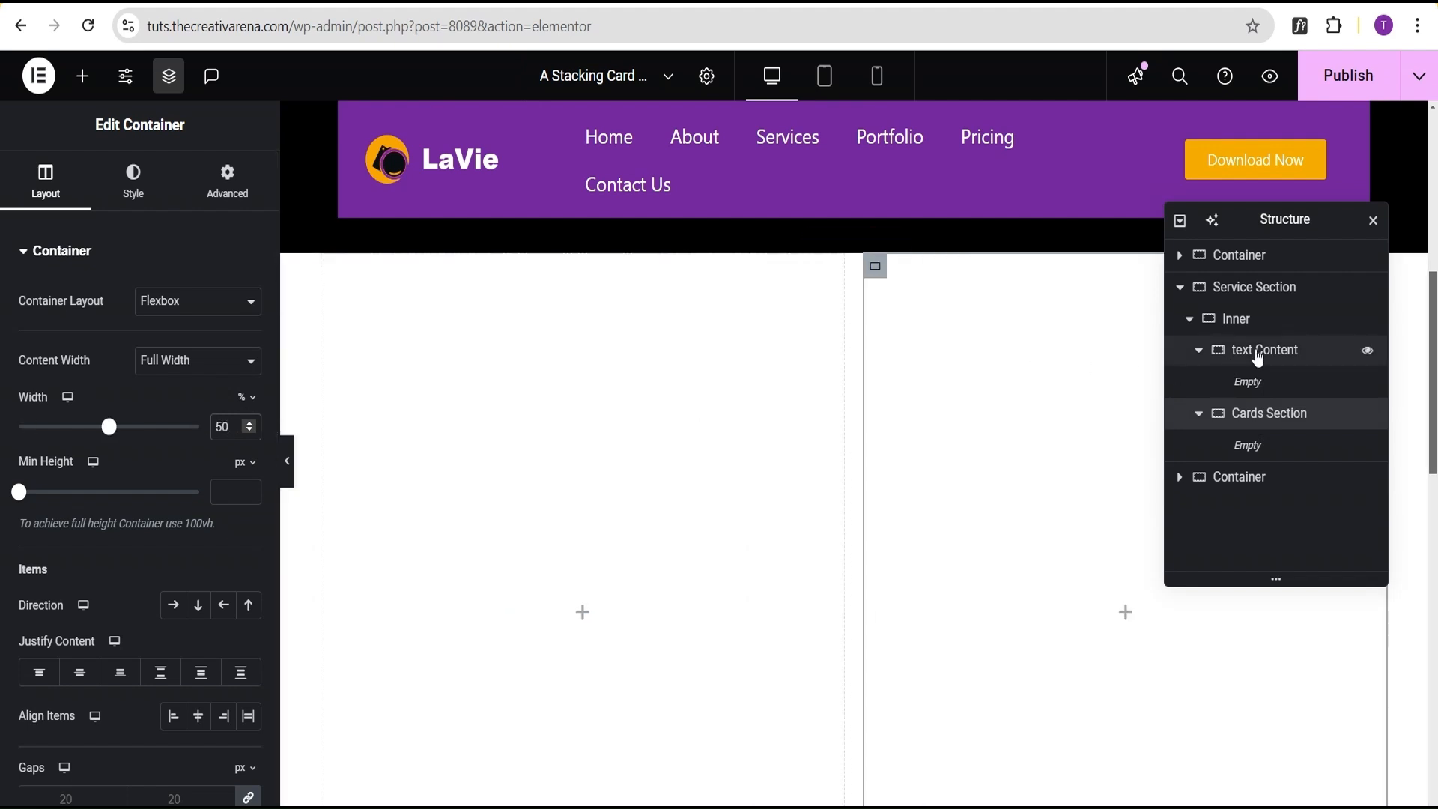
Set the text Content container's content justification to center and add a Heading widget inside it.
click(1259, 357)
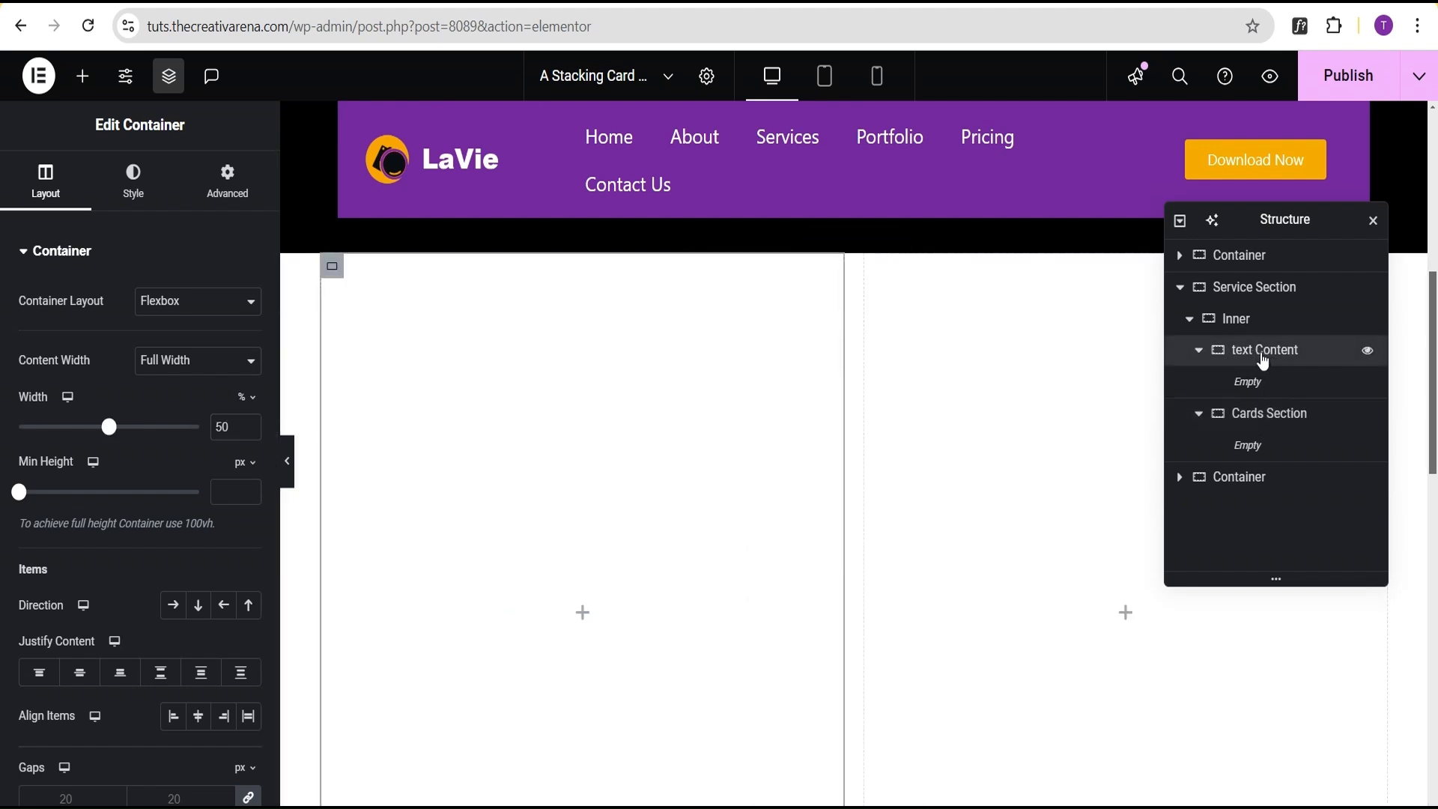
click(84, 672)
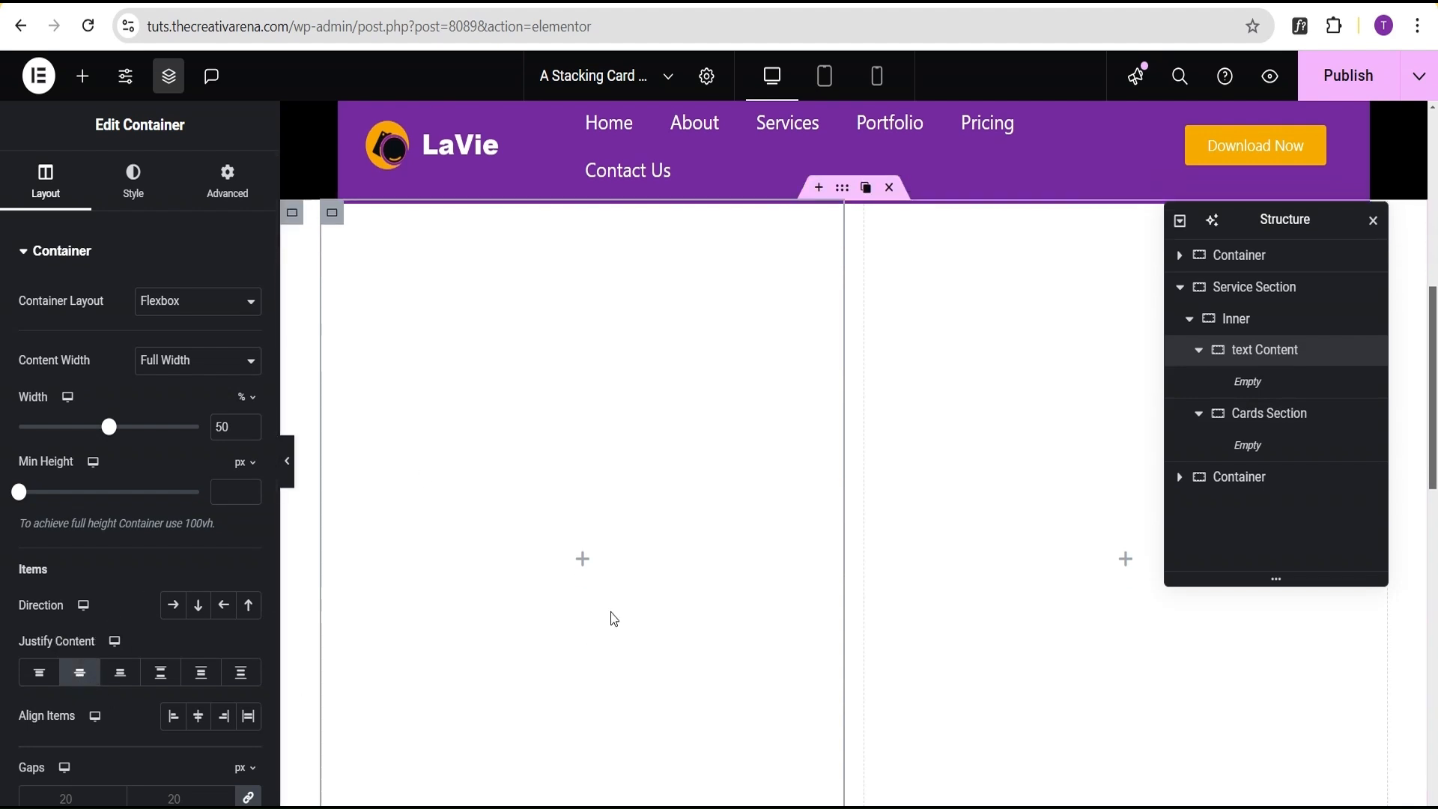
scroll(588, 511, down, 1)
click(582, 509)
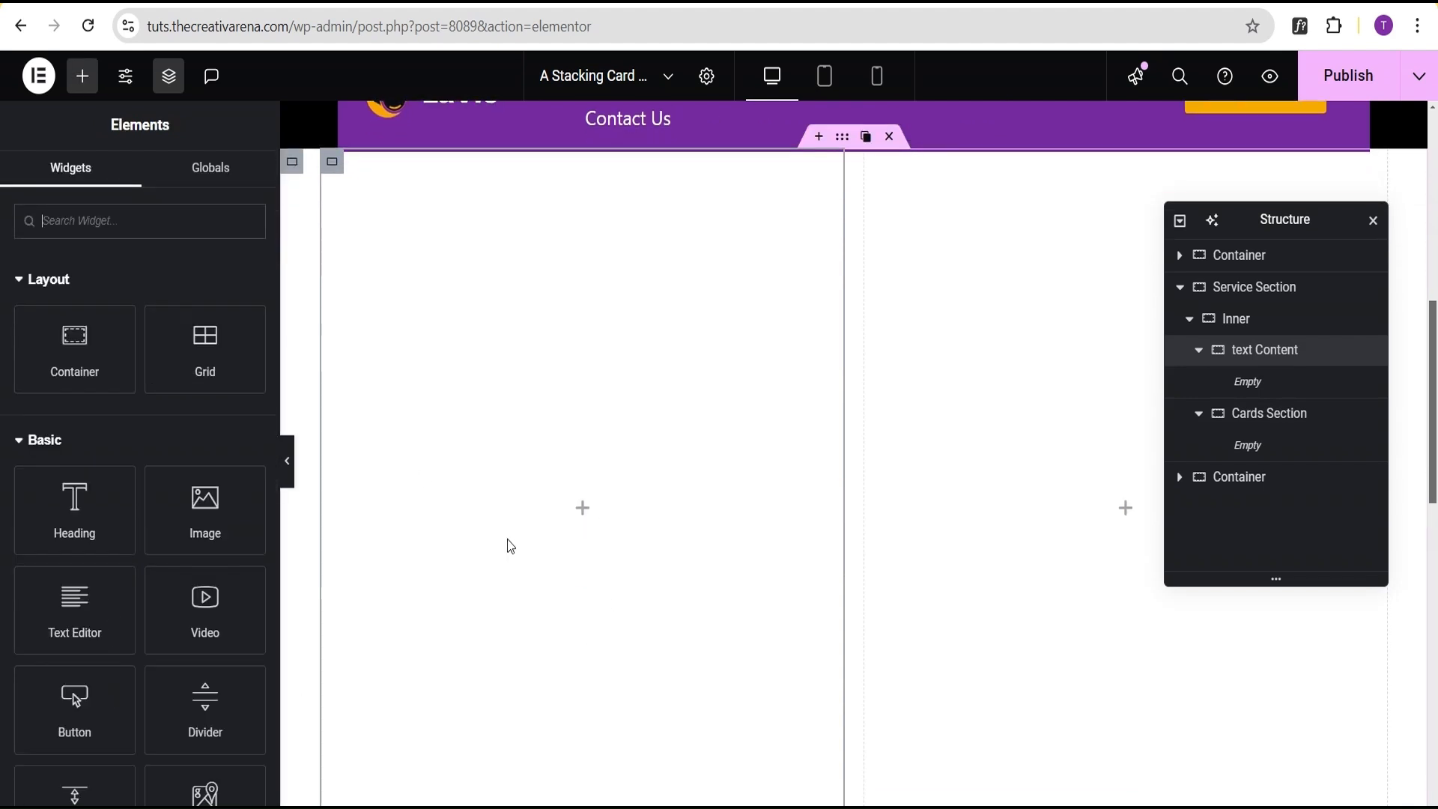
drag(78, 520, 536, 542)
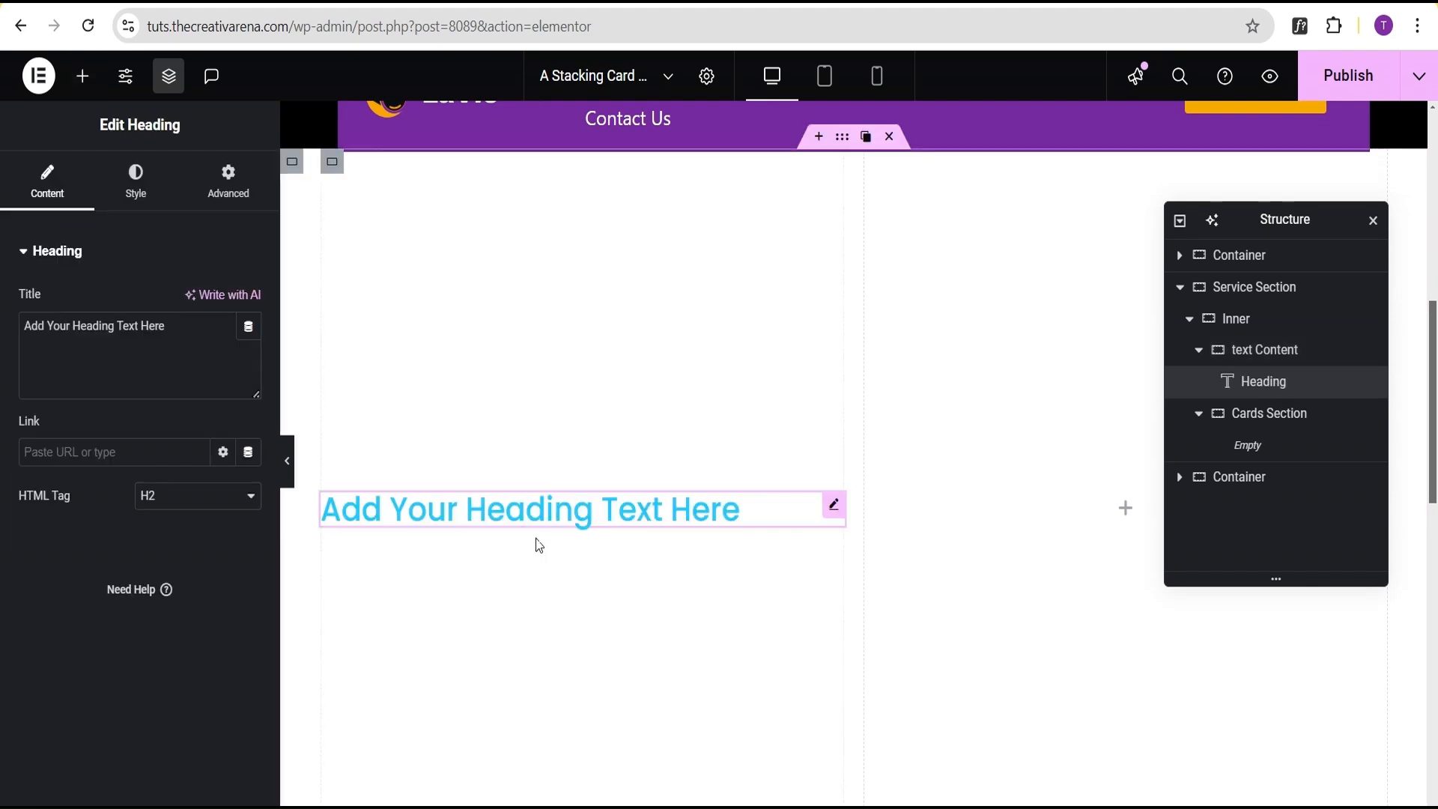
Set the new heading's title to "Our Services".
drag(178, 331, 2, 334)
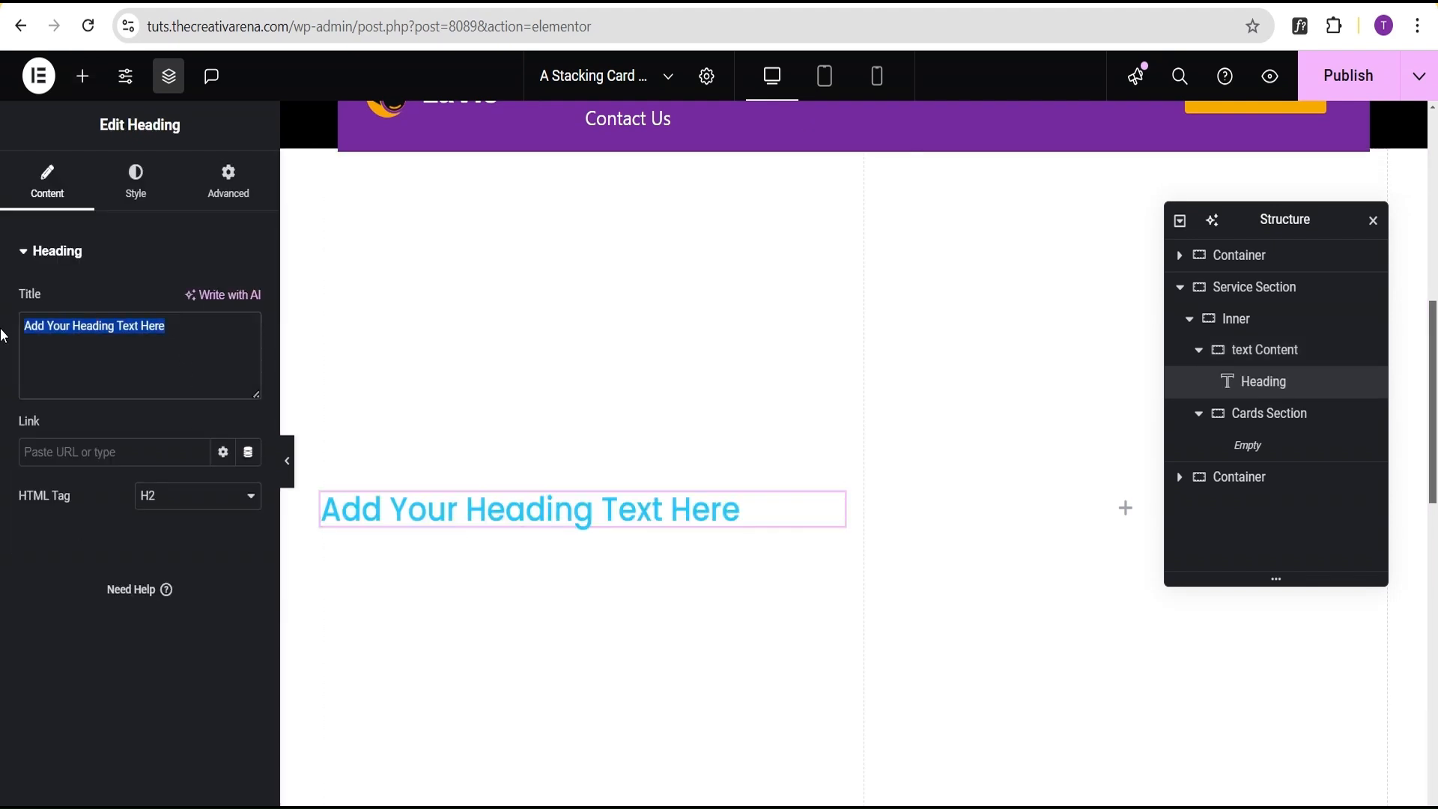
text(Our S)
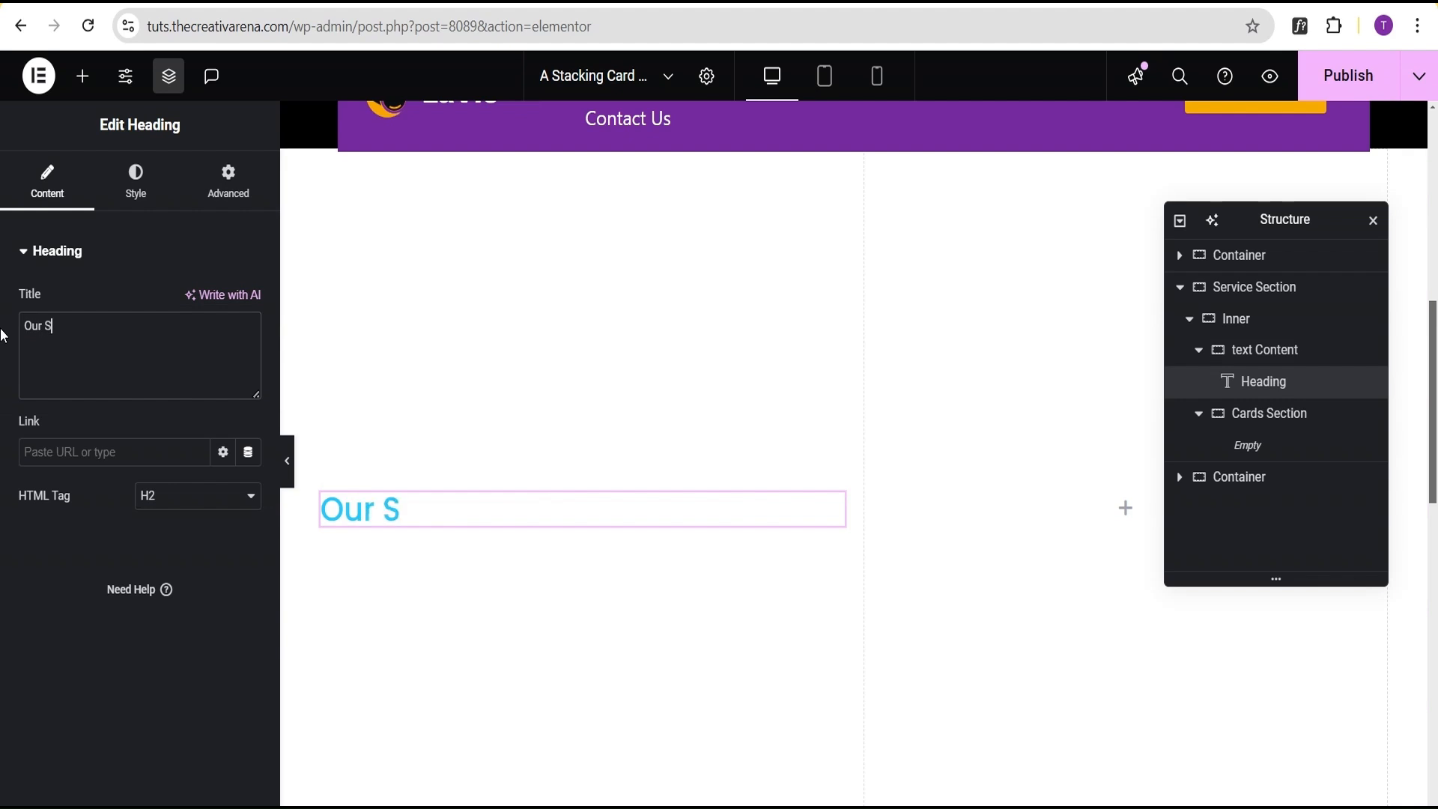
text(ervices)
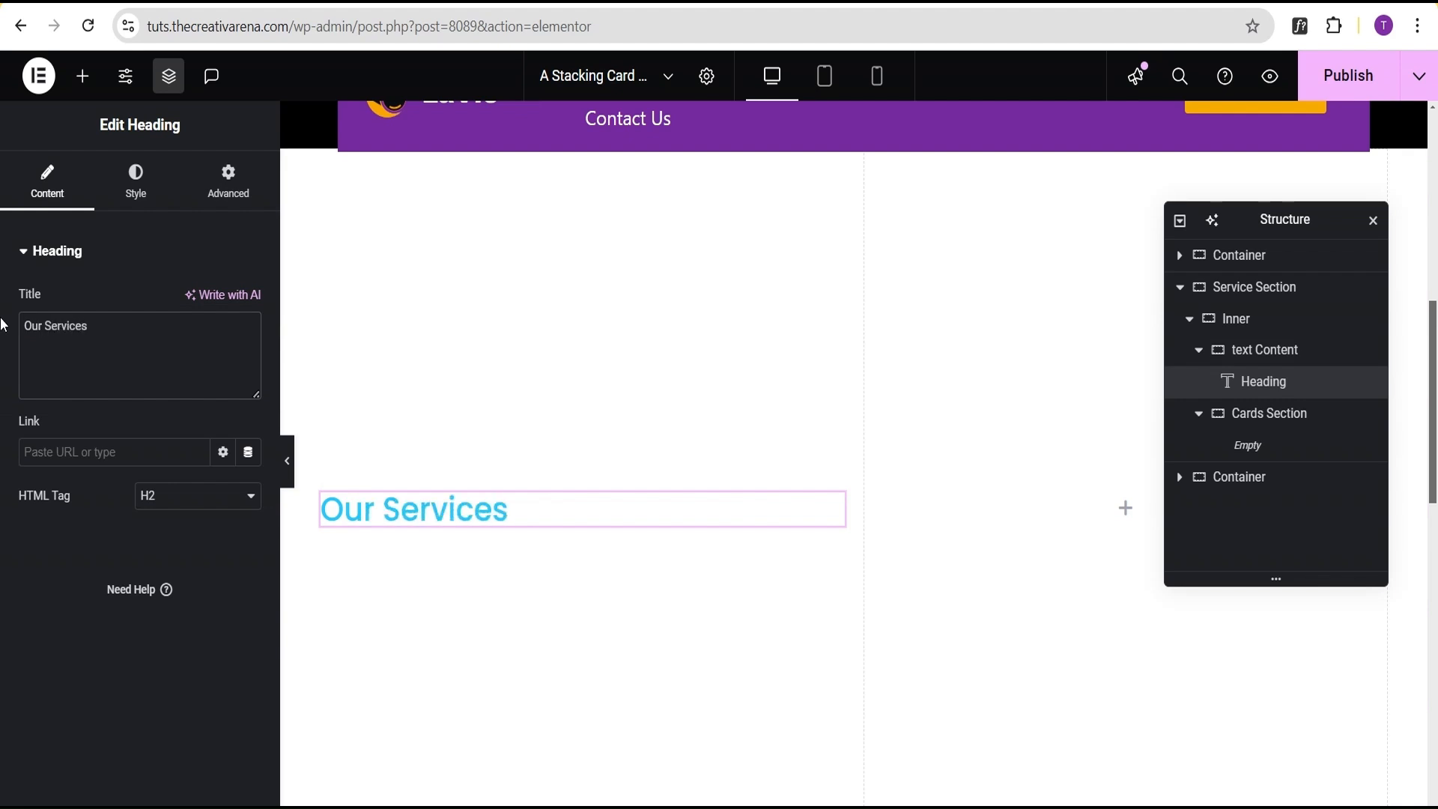
Set the "Our Services" heading's text color to black, #000000.
click(136, 182)
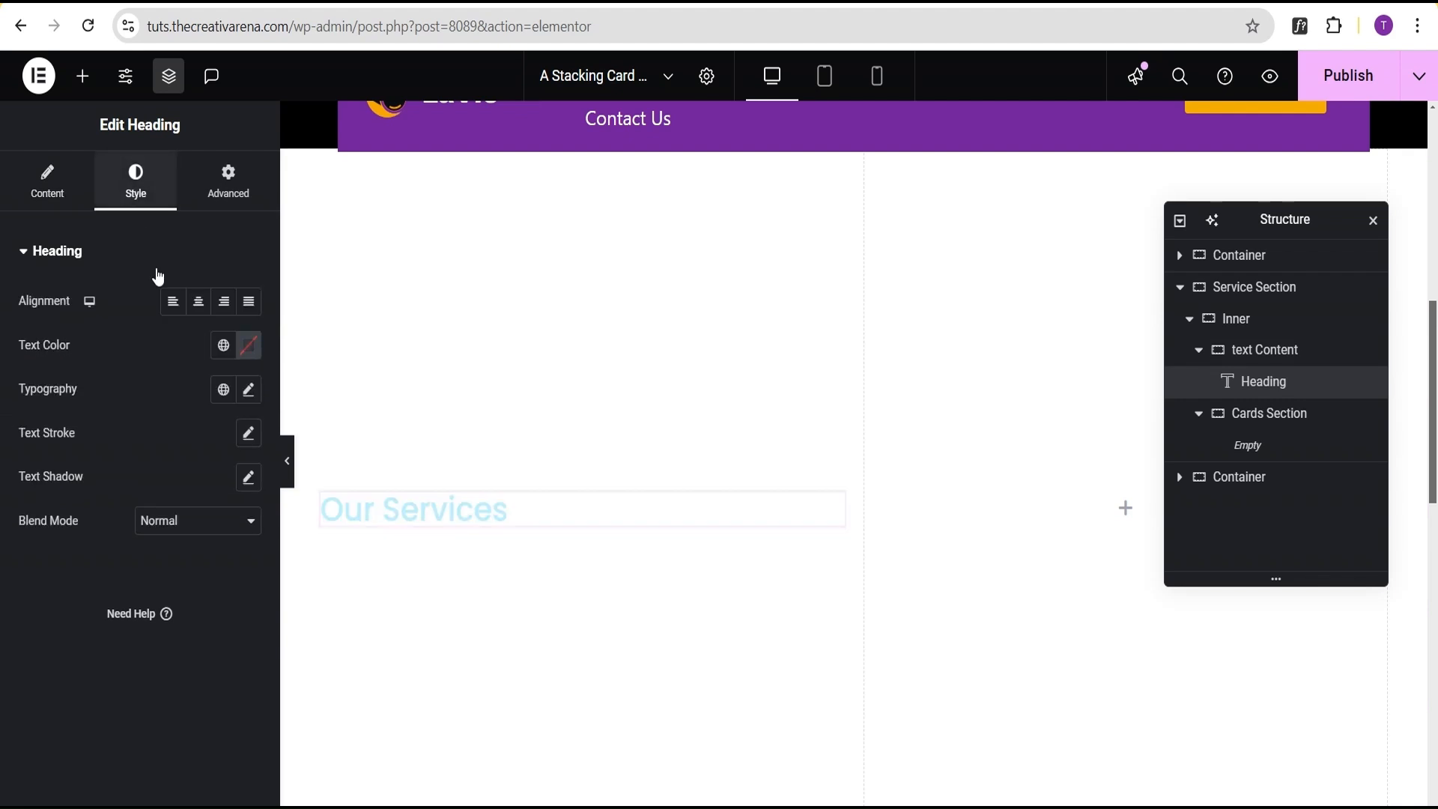
click(248, 345)
click(251, 585)
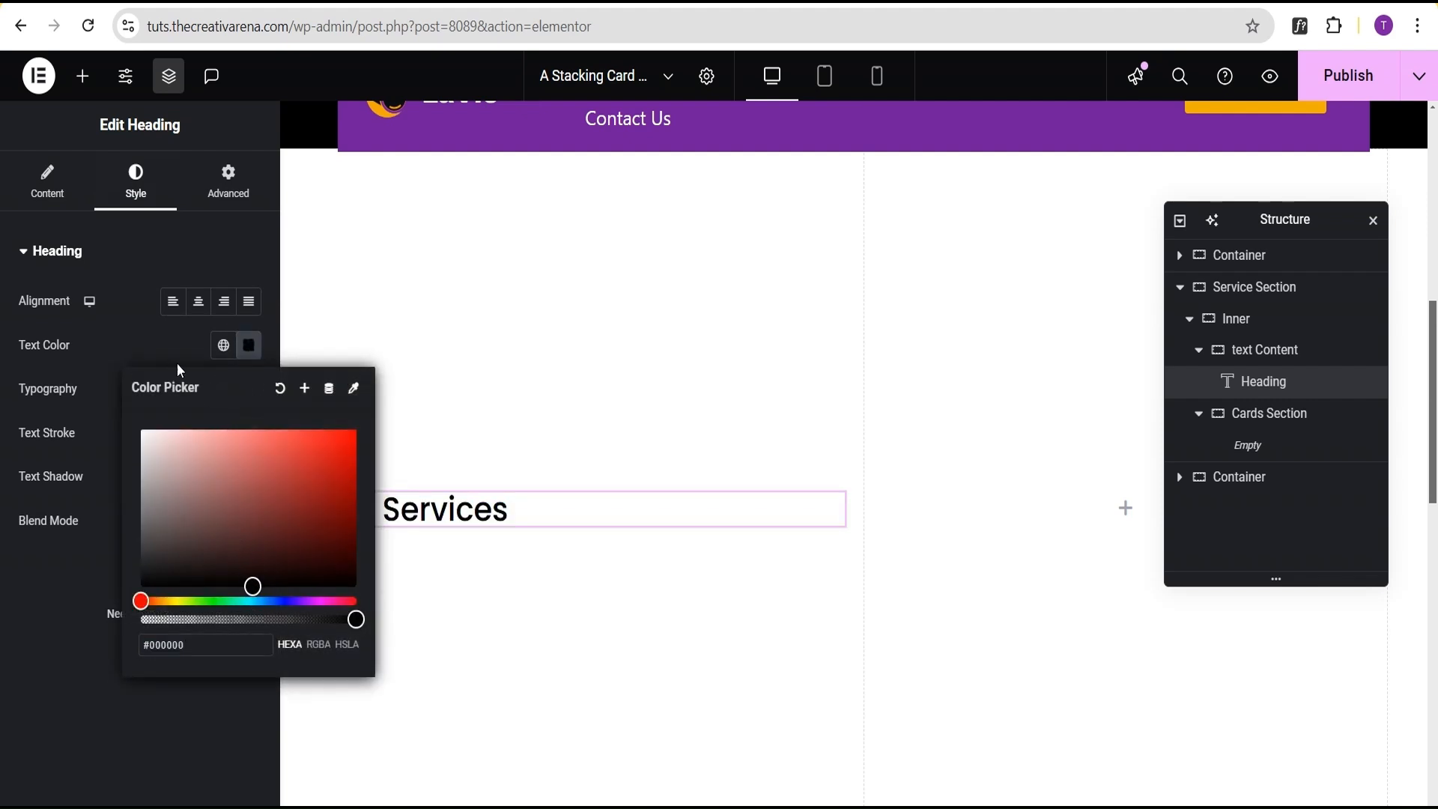
click(156, 348)
Set the "Our Services" heading's font size to 5.7 em.
click(249, 388)
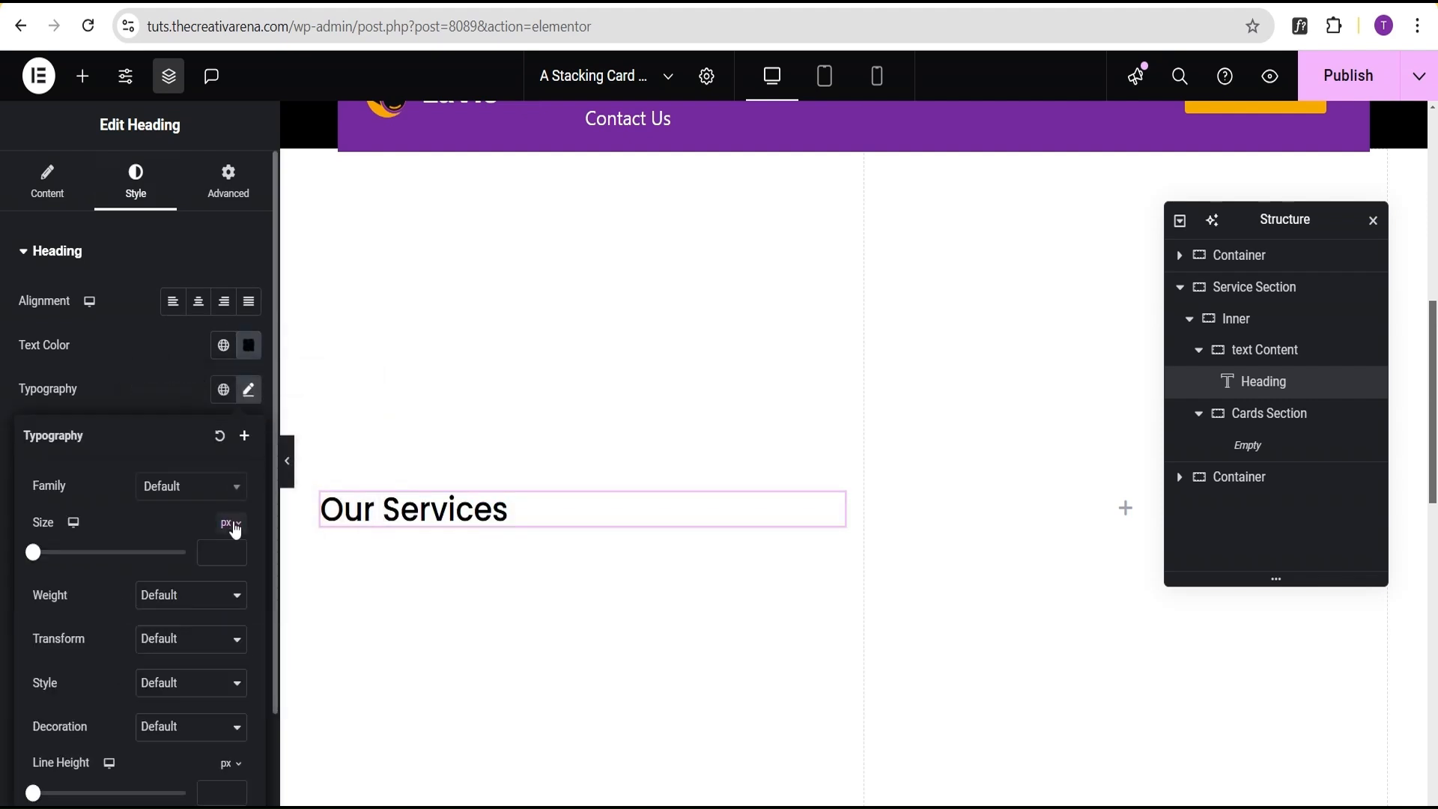
mouse_move(227, 522)
click(227, 552)
drag(34, 554, 79, 562)
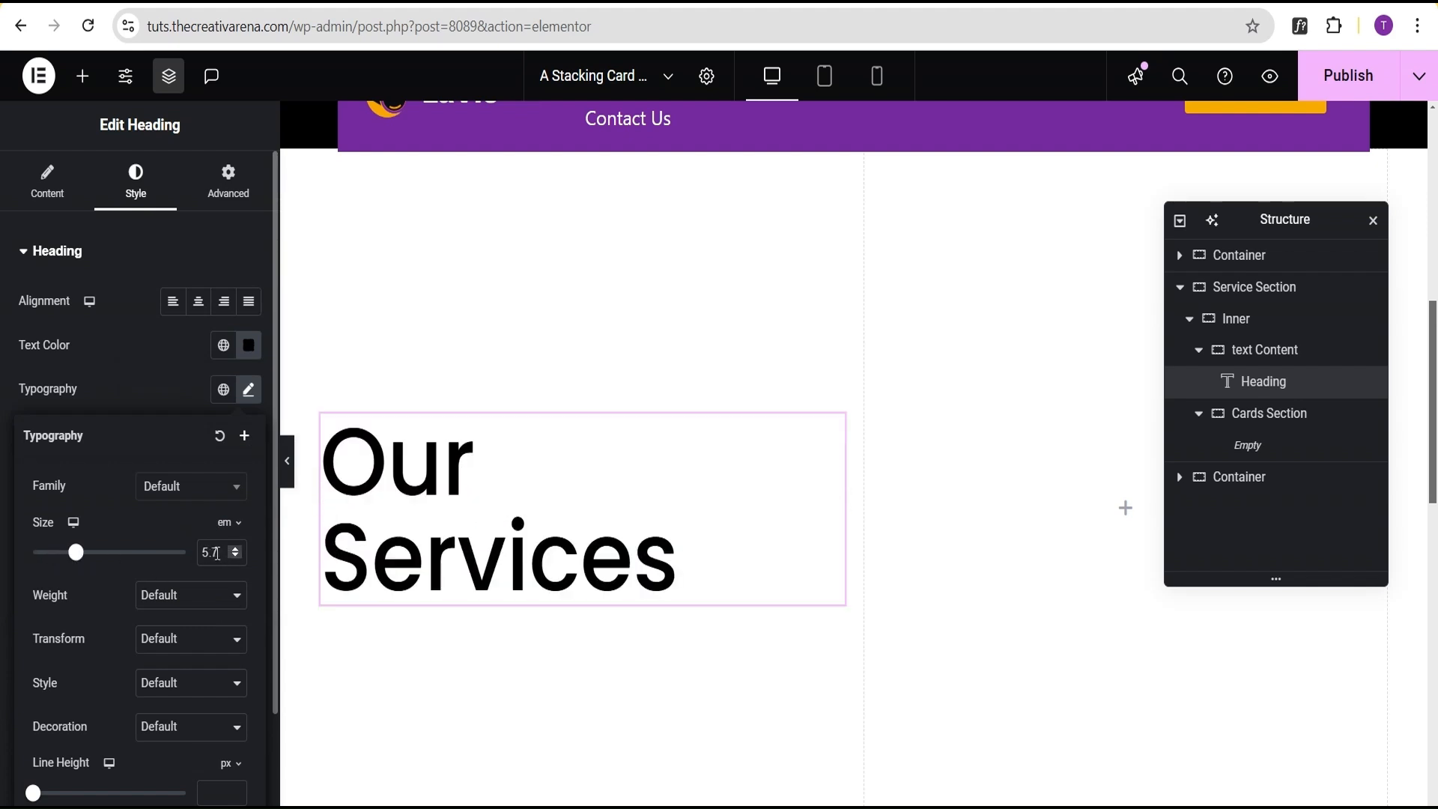
click(157, 373)
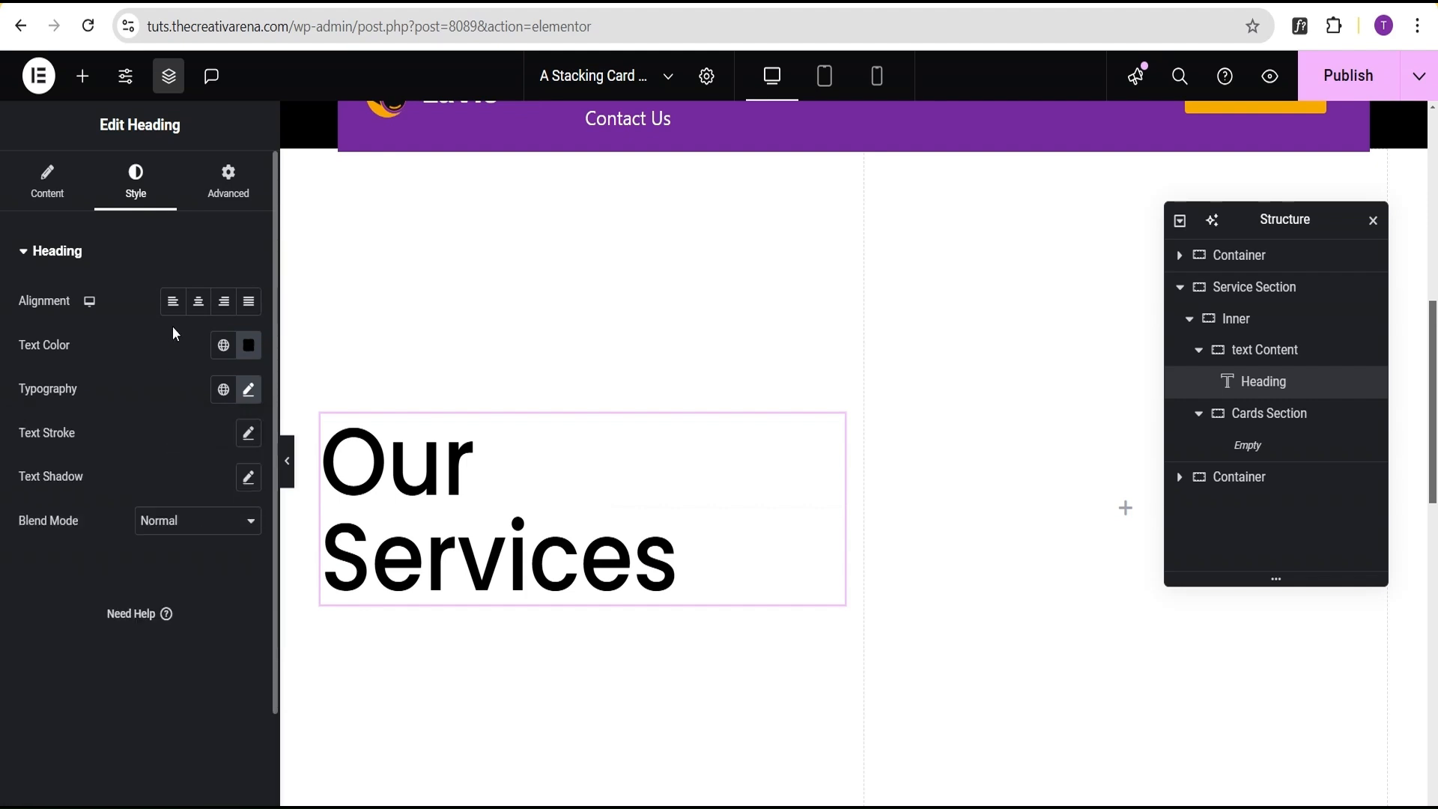
Add a Text Editor widget below the "Our Services" heading in the text Content container.
click(82, 76)
scroll(112, 374, down, 3)
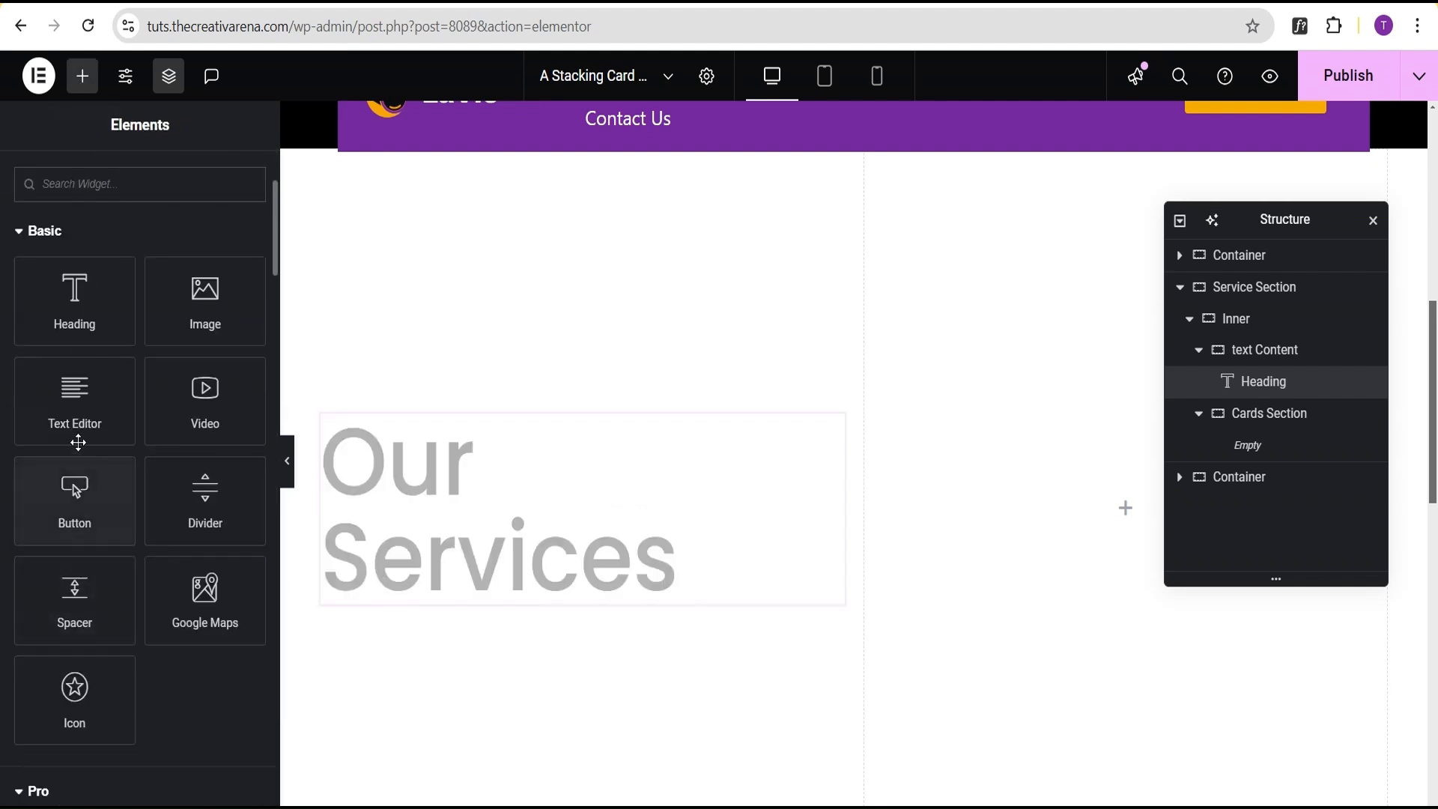
drag(74, 438, 427, 545)
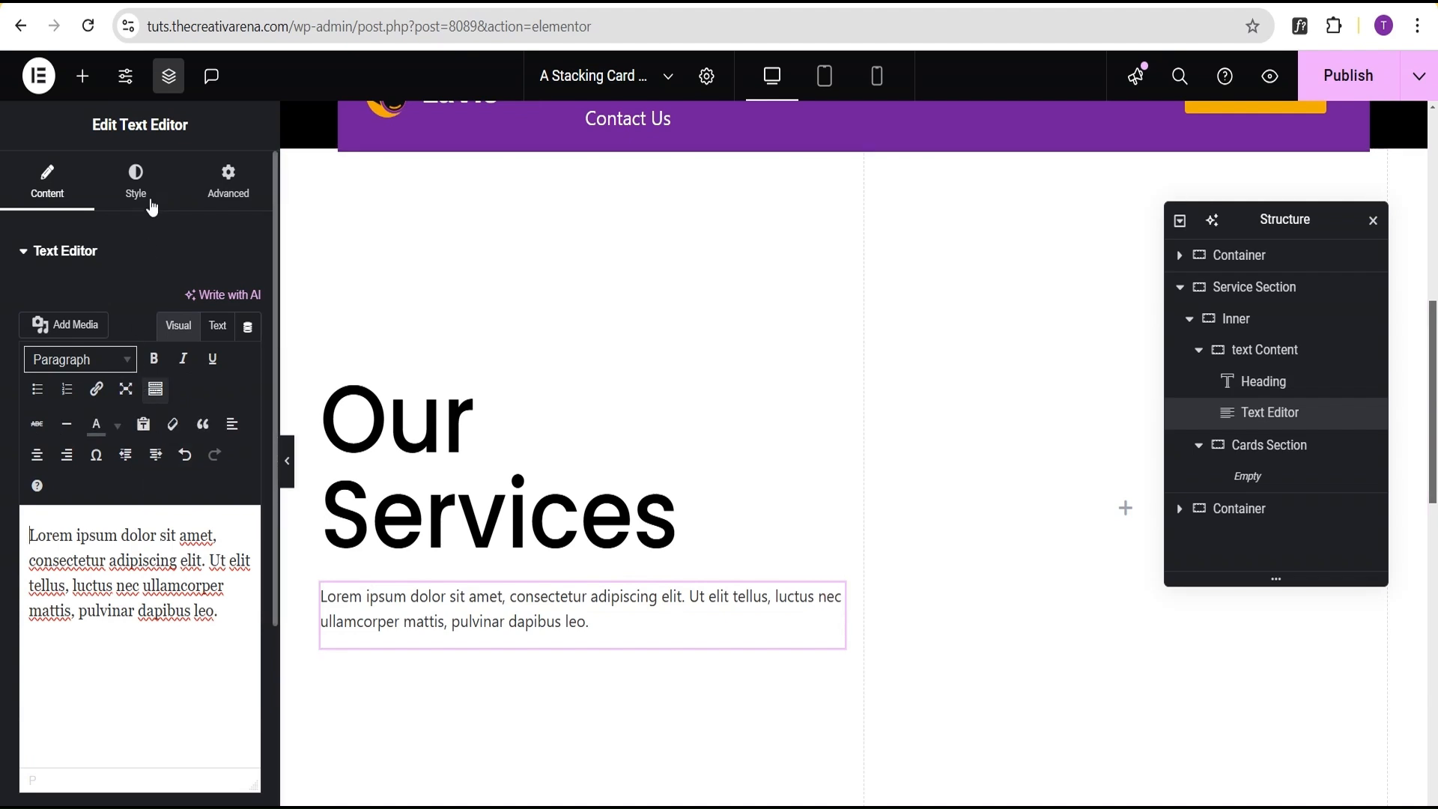
Add a Button widget below the paragraph in the text Content container and label it "Learn More".
click(86, 81)
scroll(119, 517, down, 2)
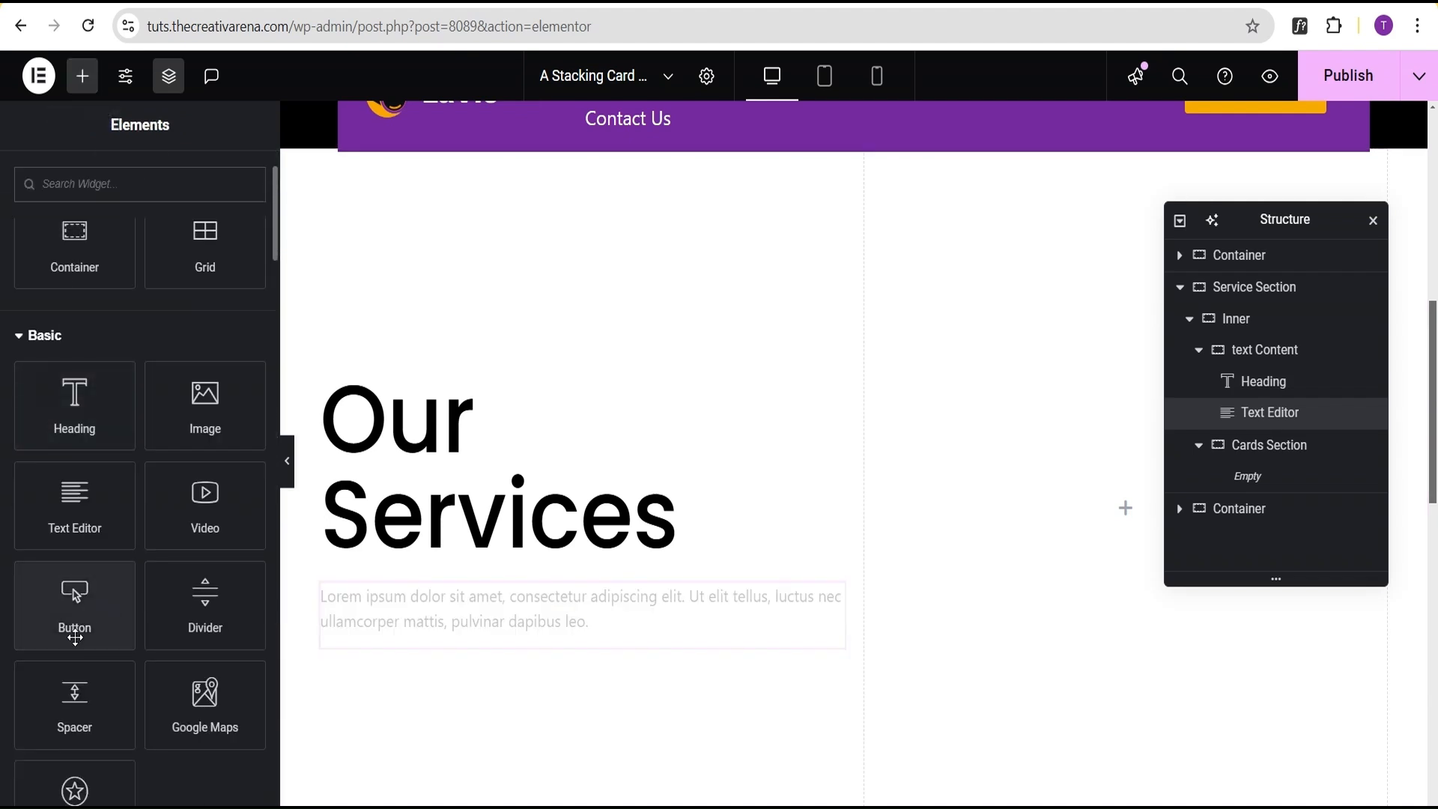
drag(71, 596, 469, 680)
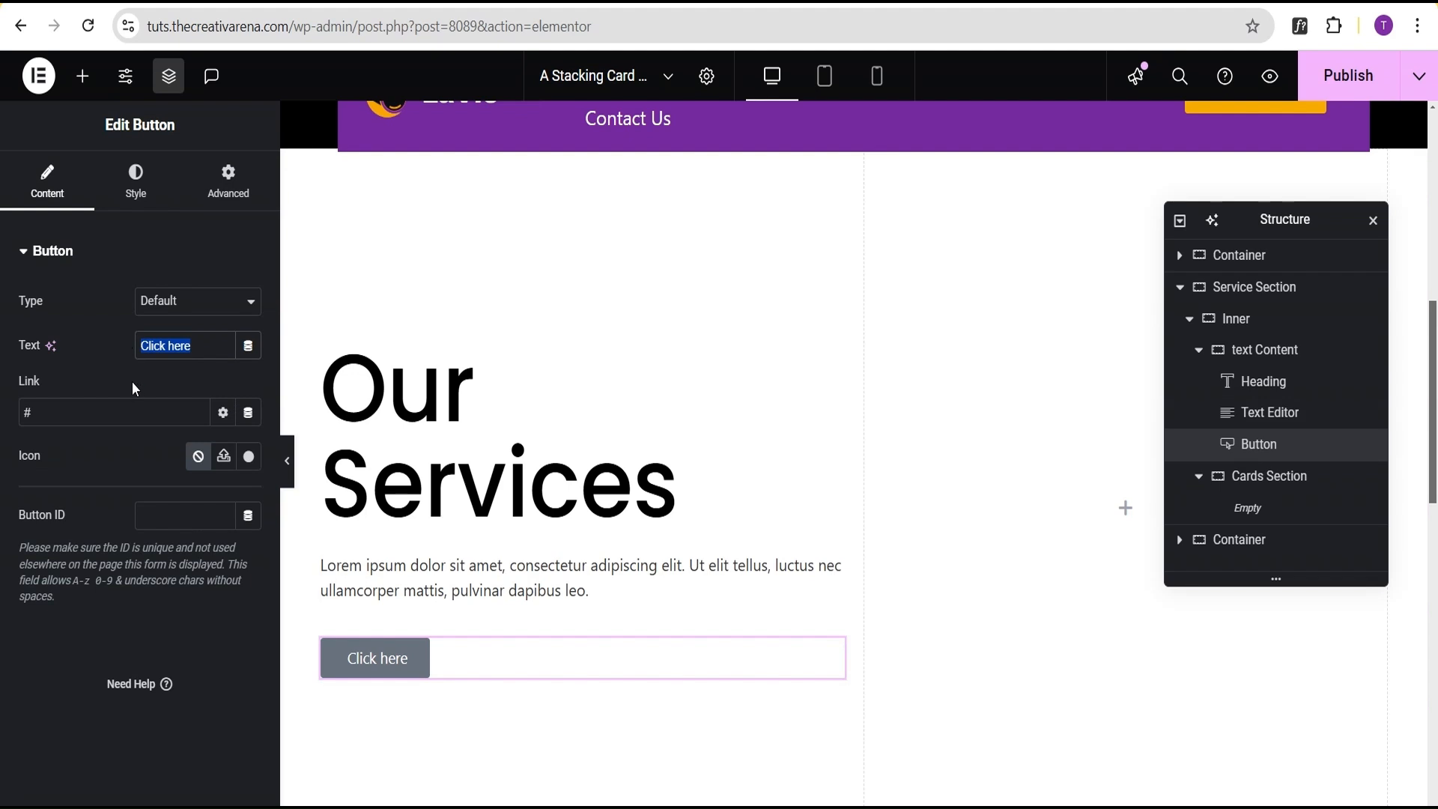
text(Learn )
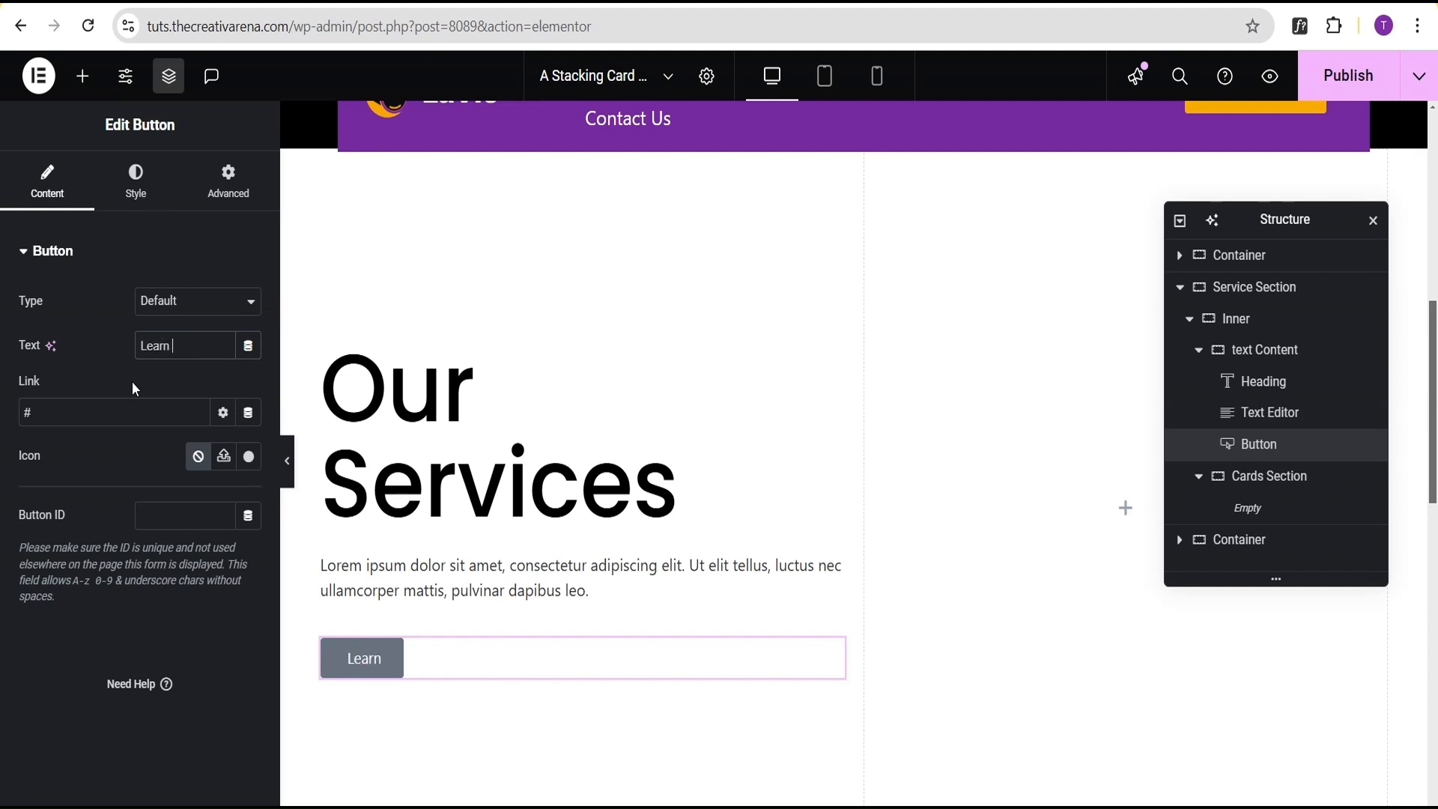
text(More)
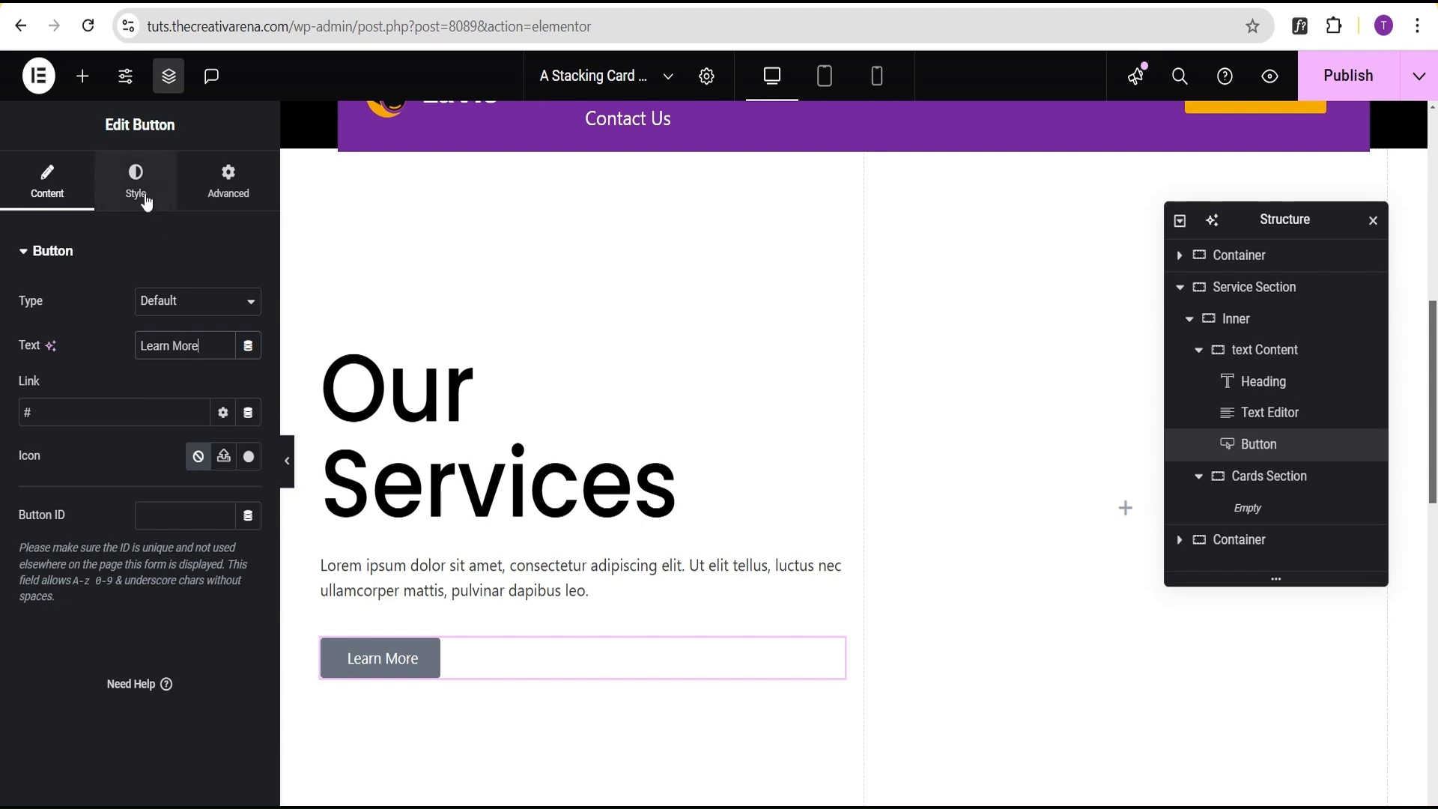
Set the "Learn More" button's normal-state background color to black.
click(143, 196)
click(248, 459)
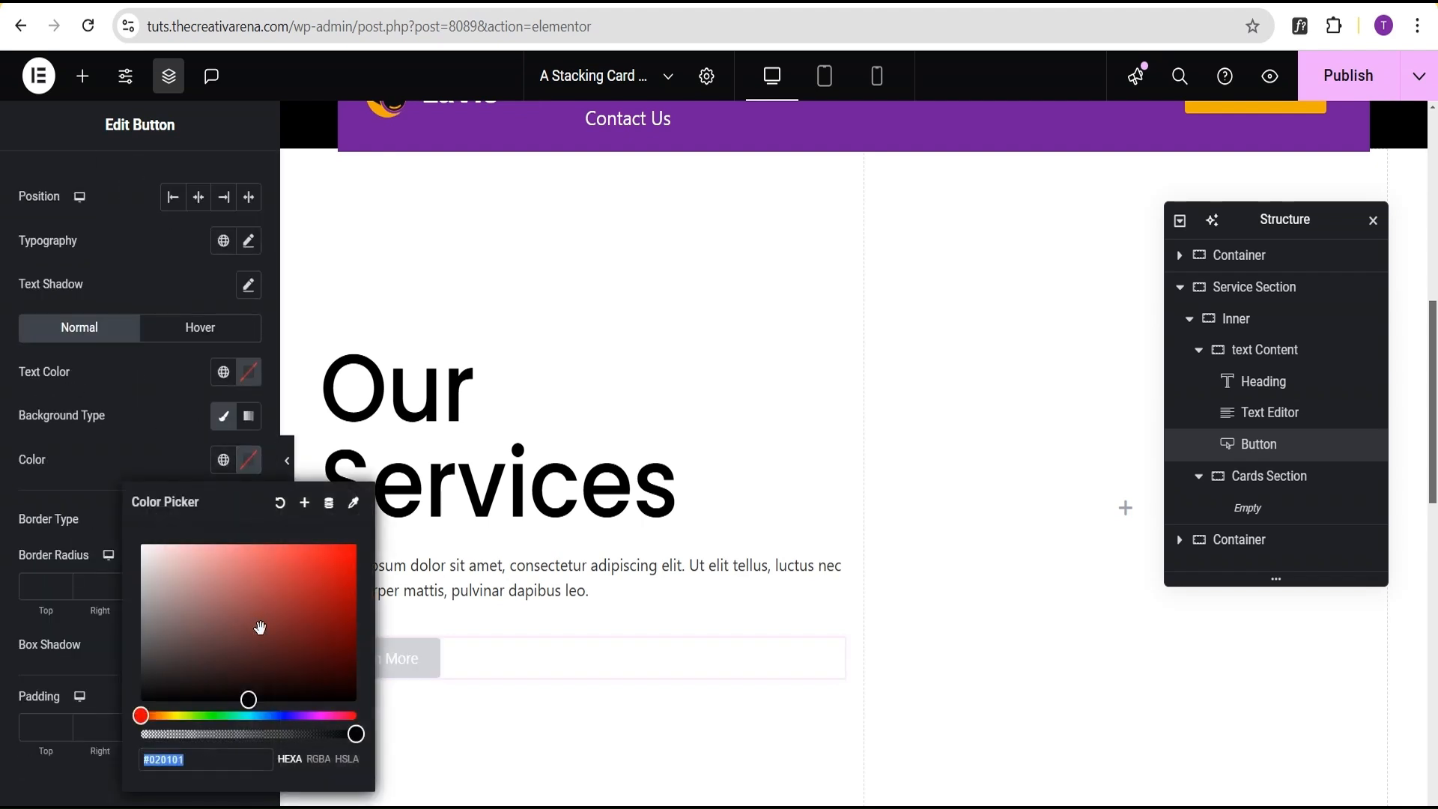
click(248, 700)
click(152, 423)
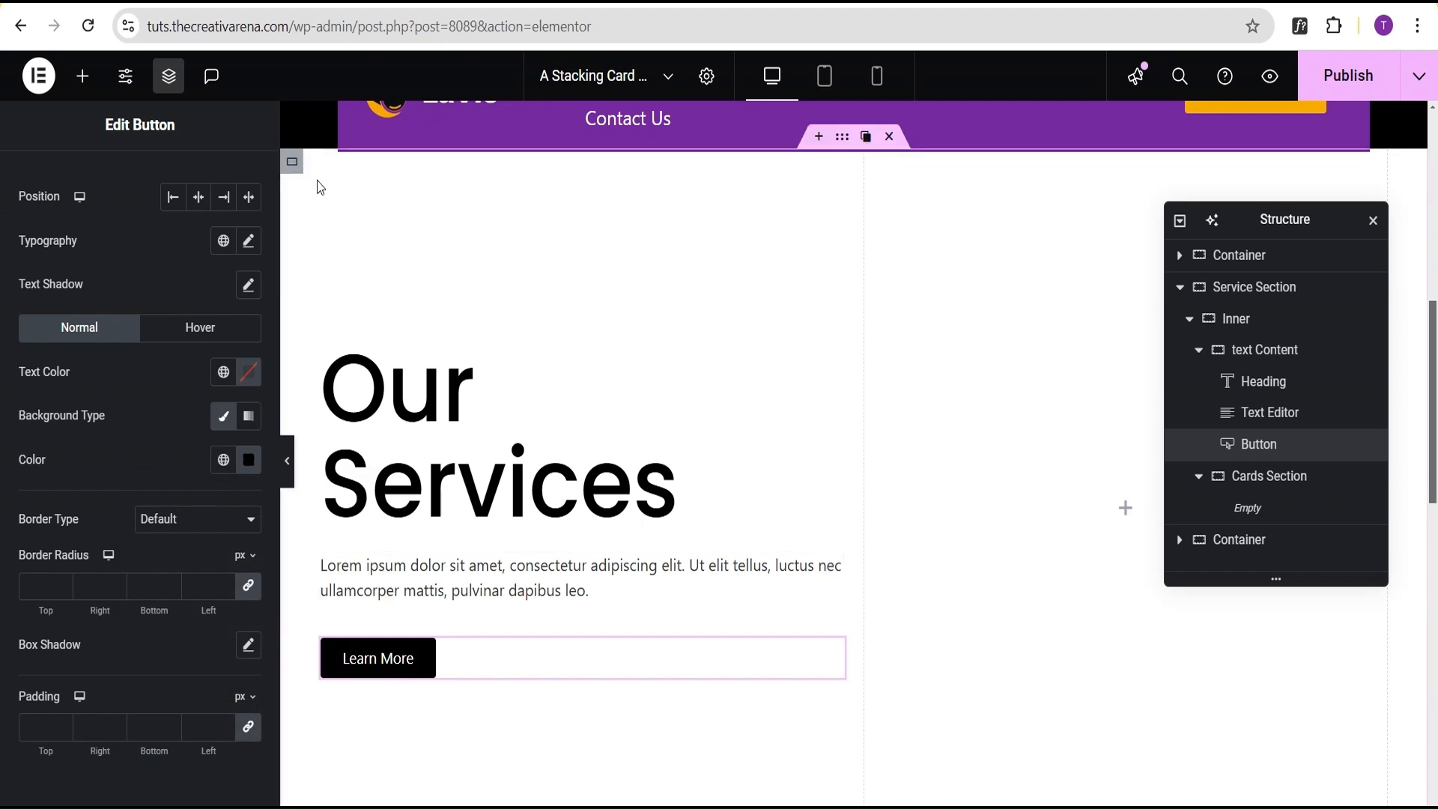
Set the text Content container's padding to 20 px on all four sides.
click(332, 162)
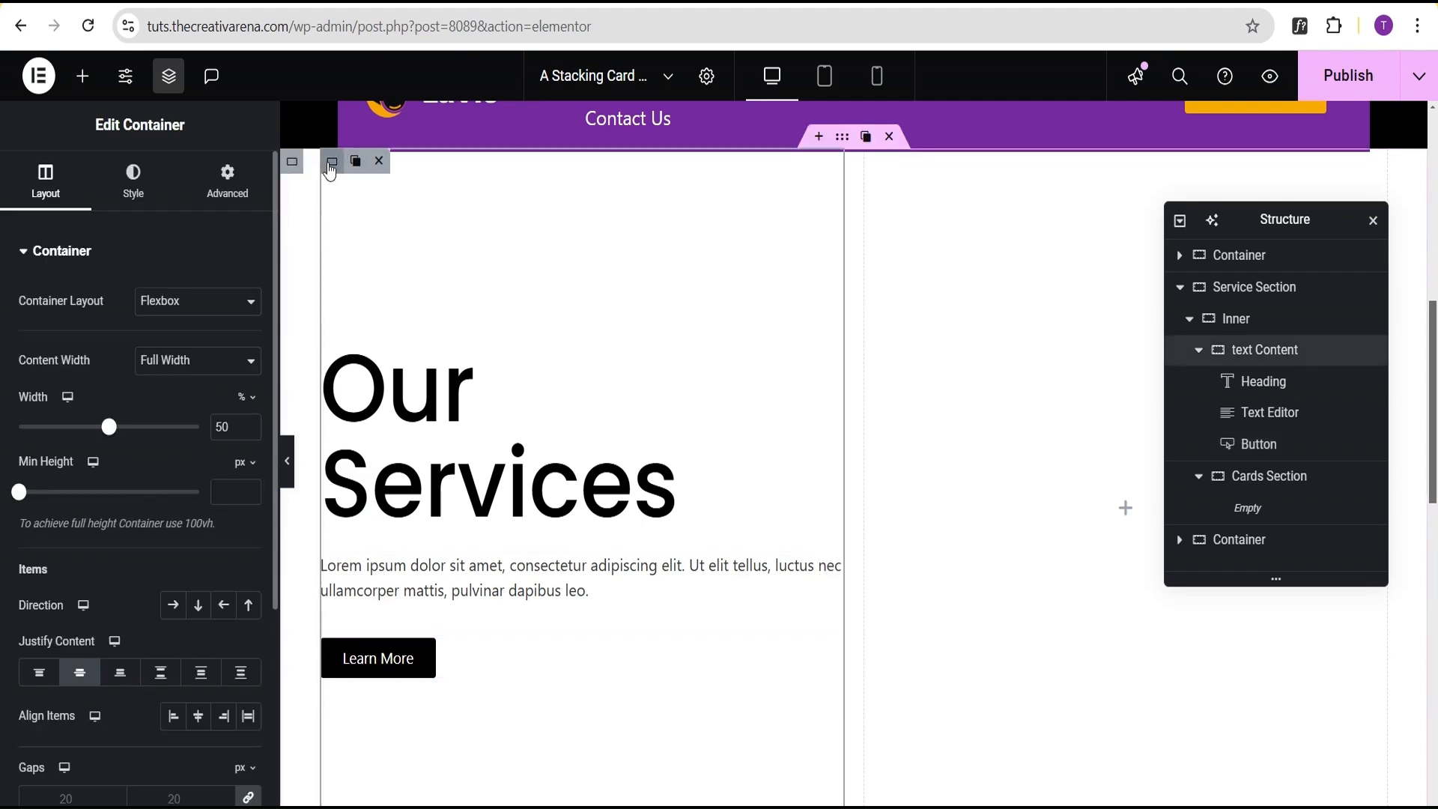
click(233, 191)
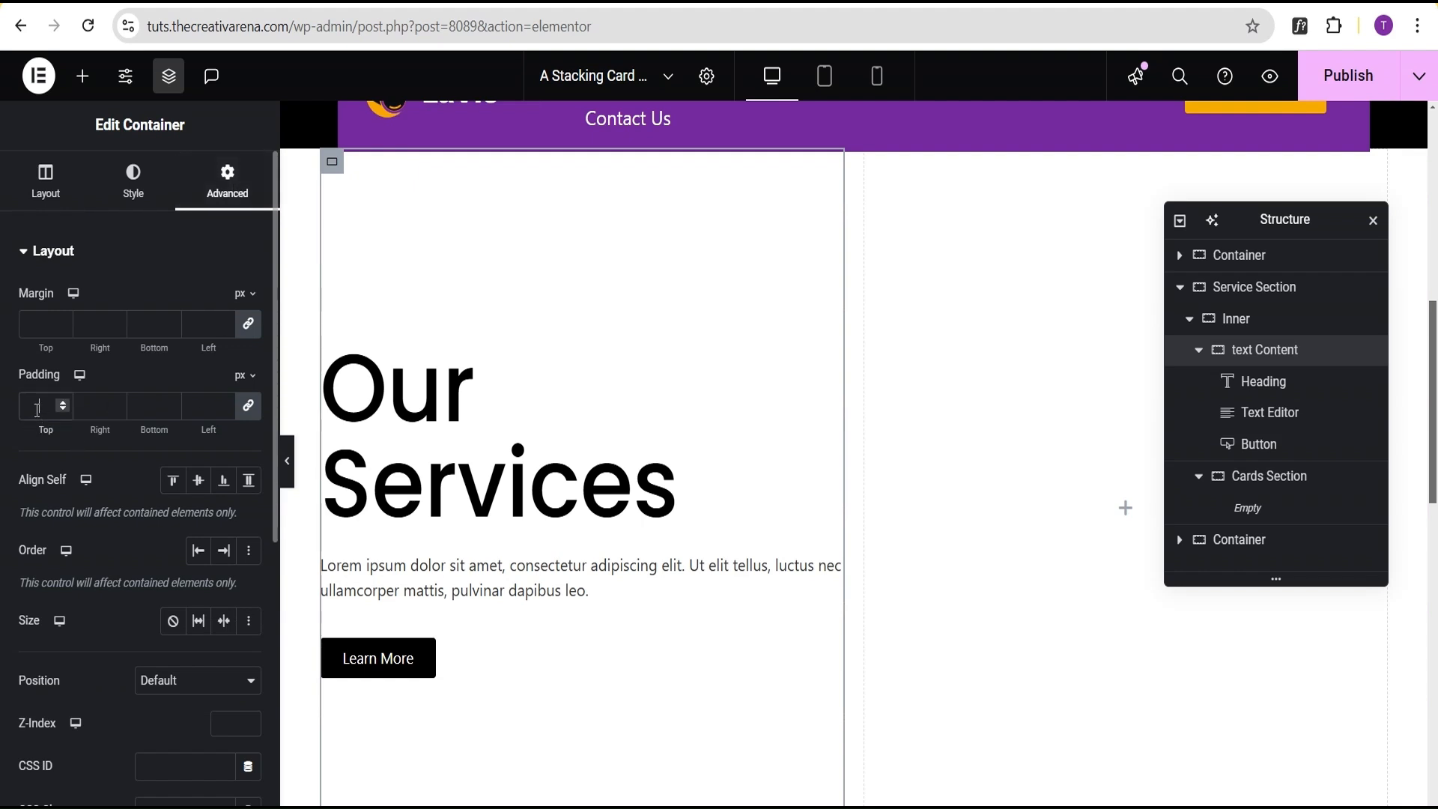
click(37, 407)
text(20)
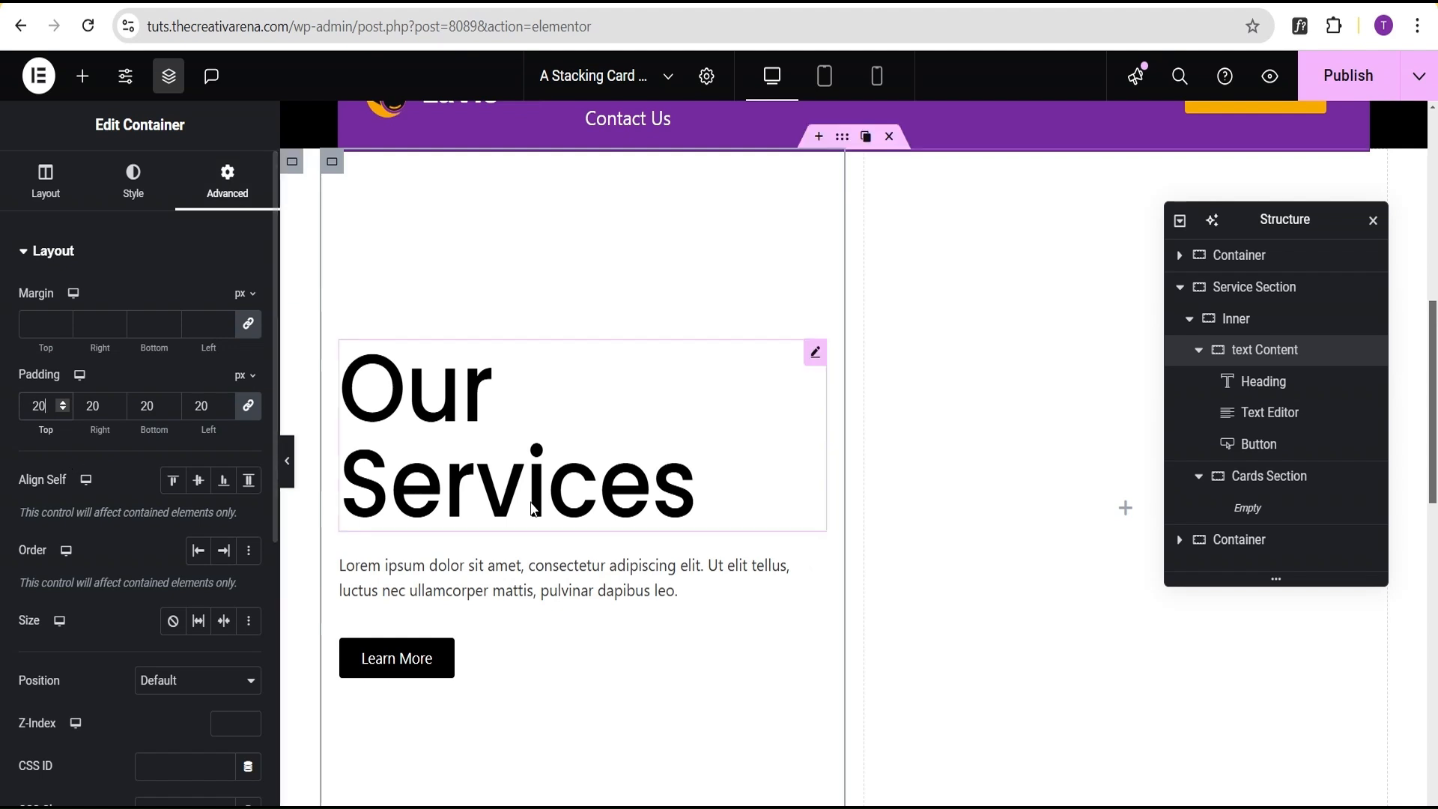
Set the Cards Section container's justify content and align items both to Center.
click(1198, 354)
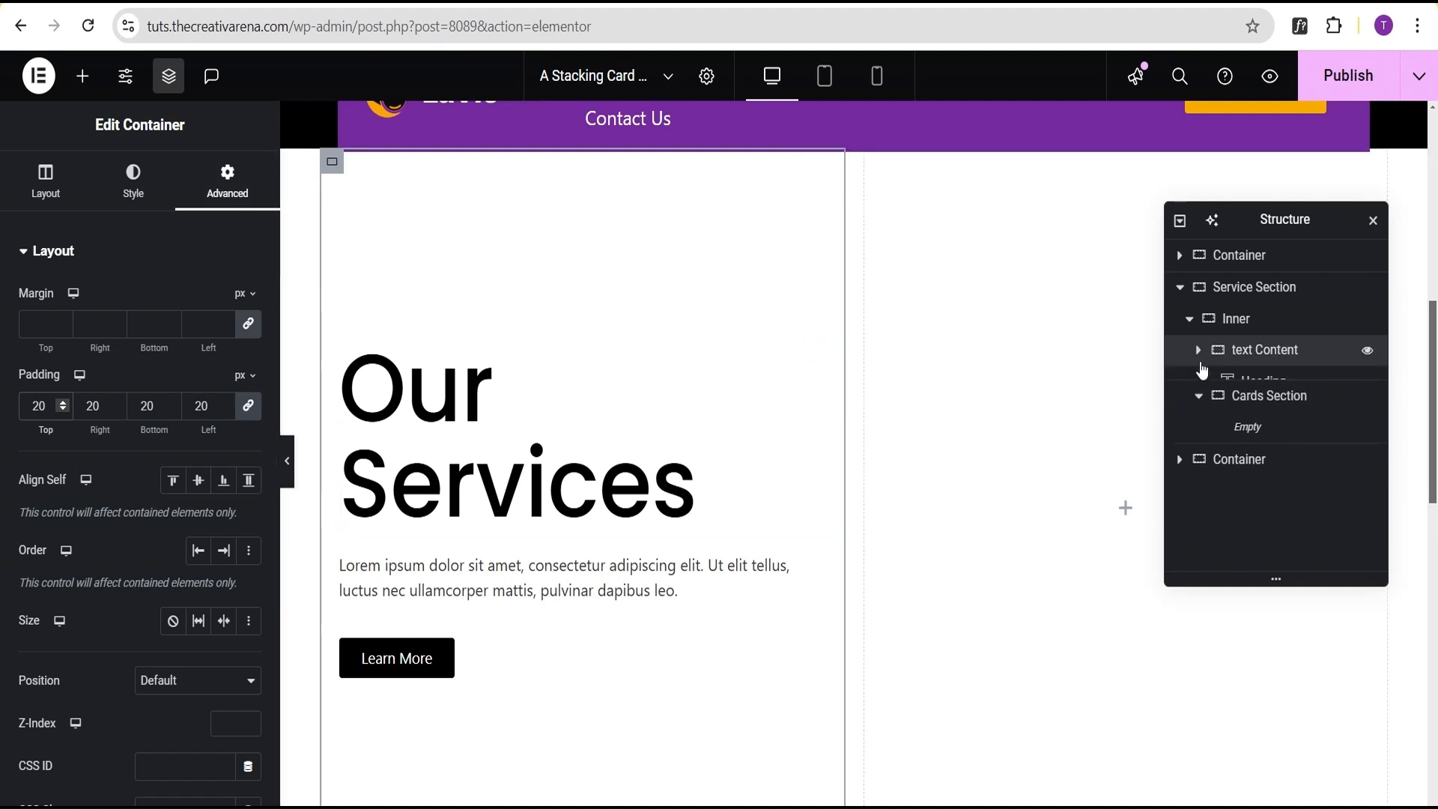
click(1267, 385)
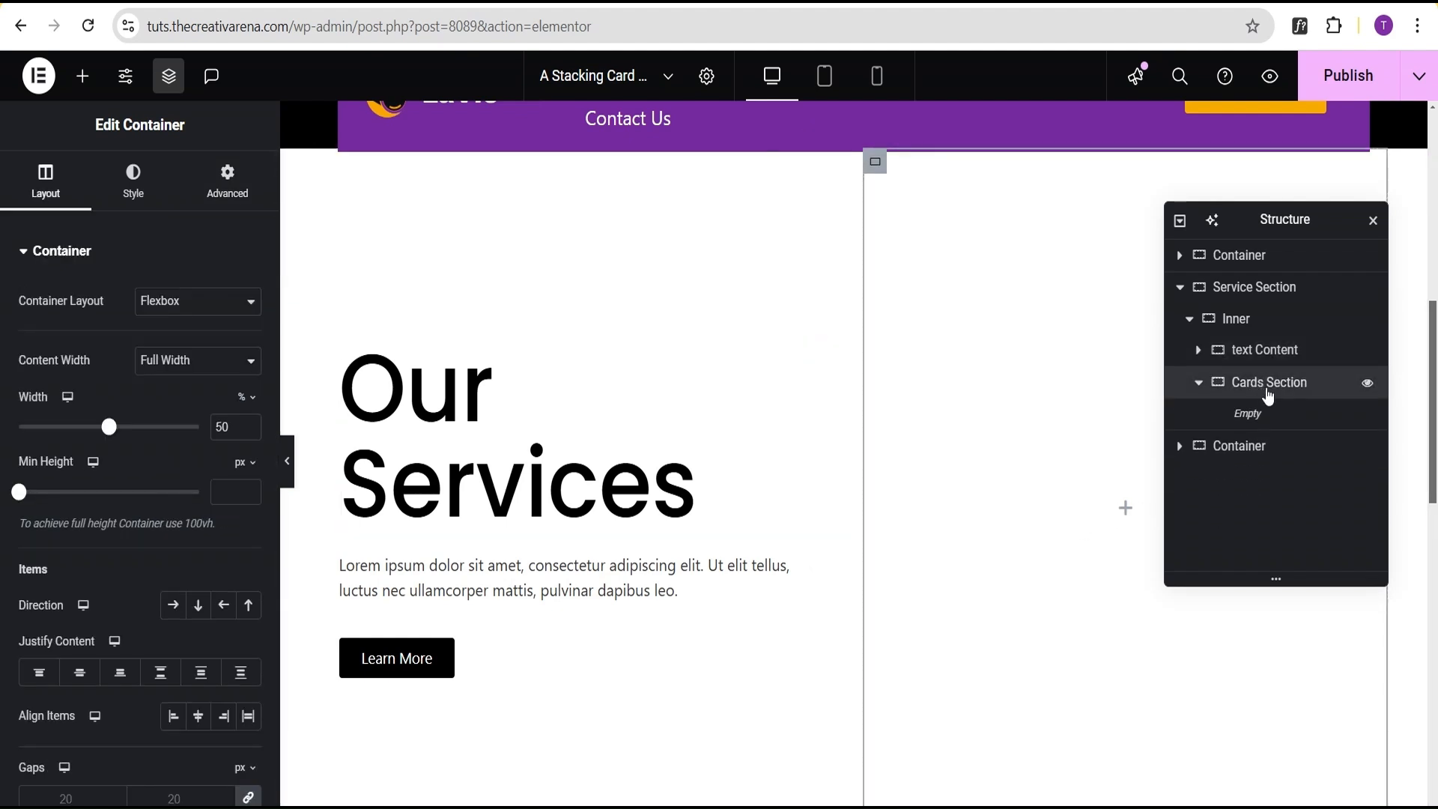
click(79, 672)
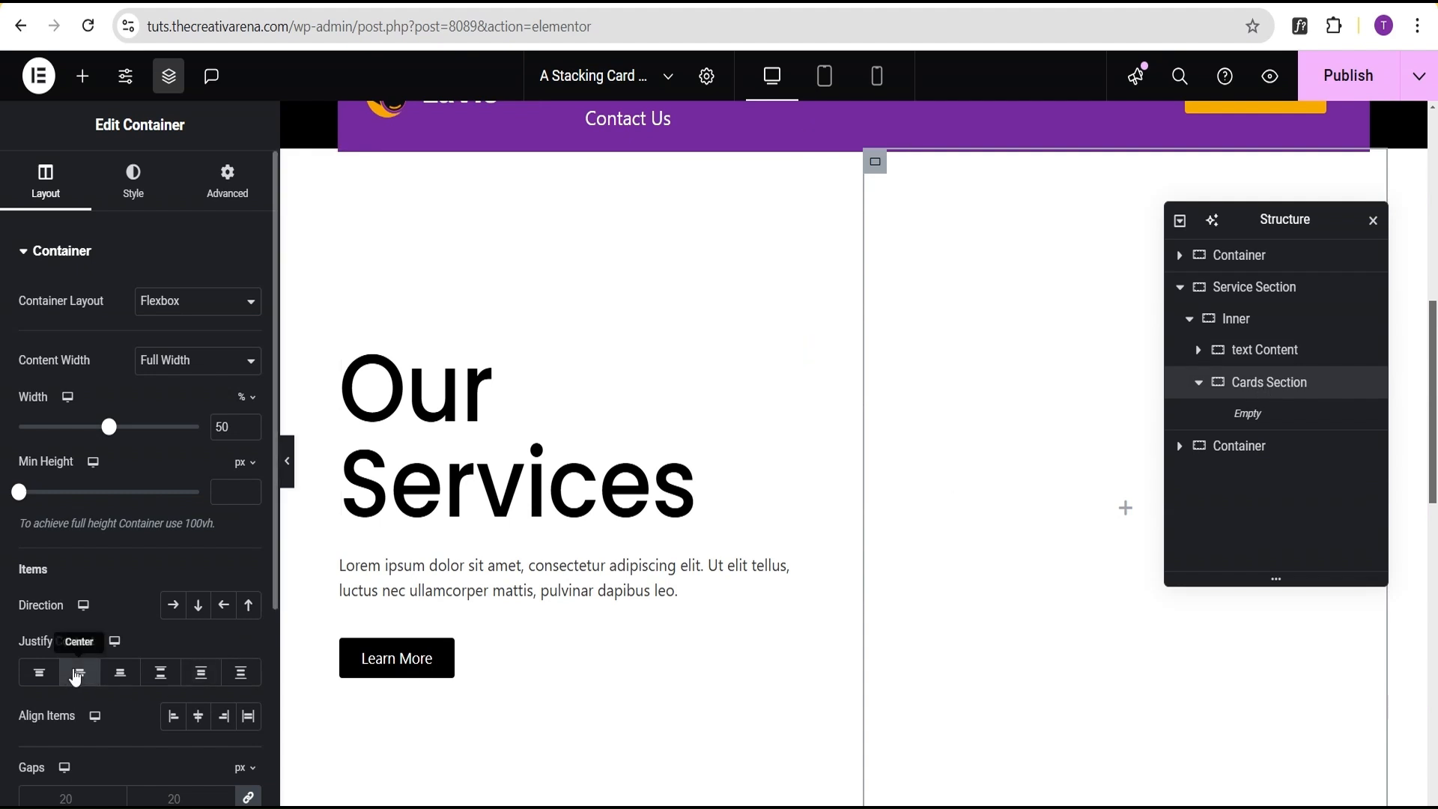
click(197, 716)
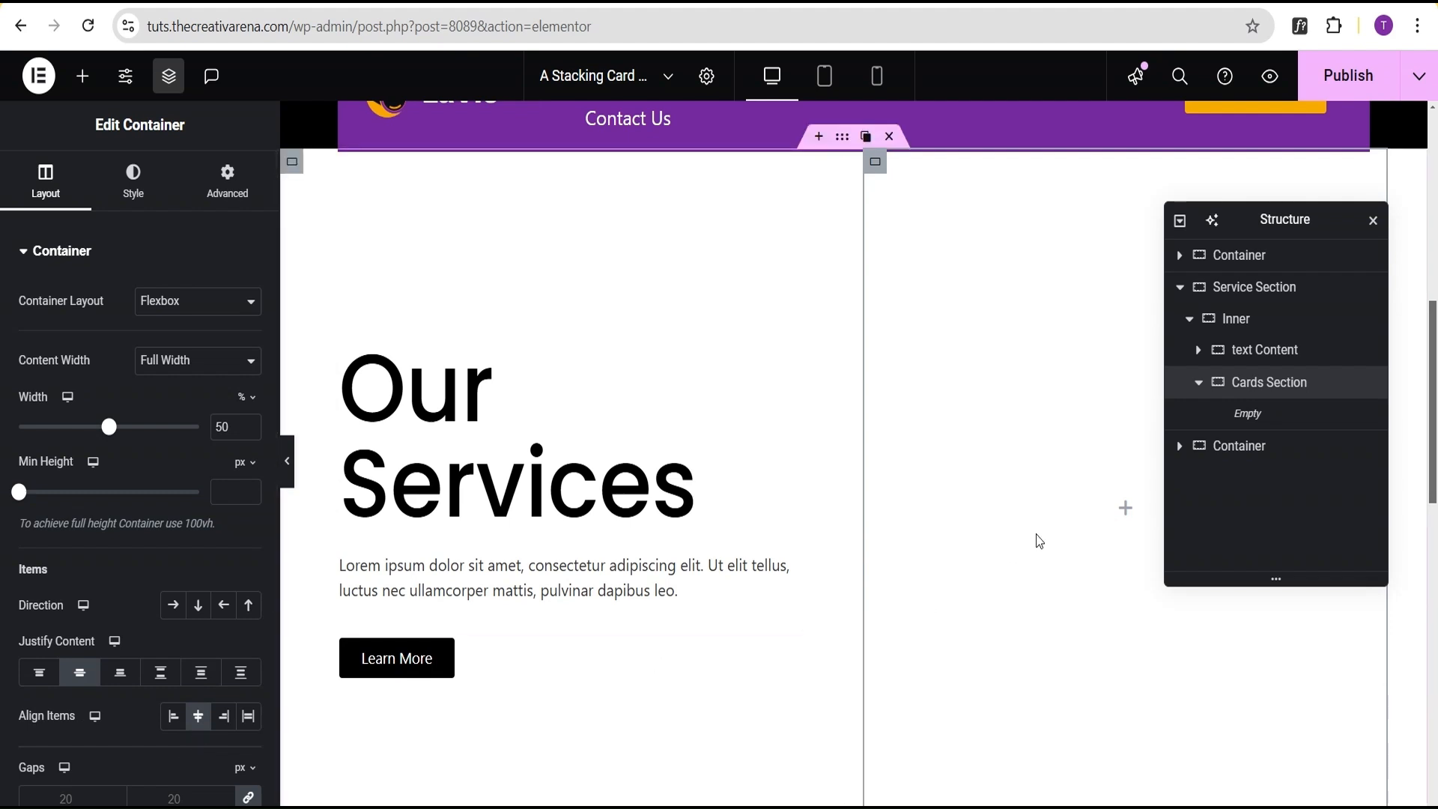
Add a new container inside the Cards Section and rename it "Card".
click(1124, 508)
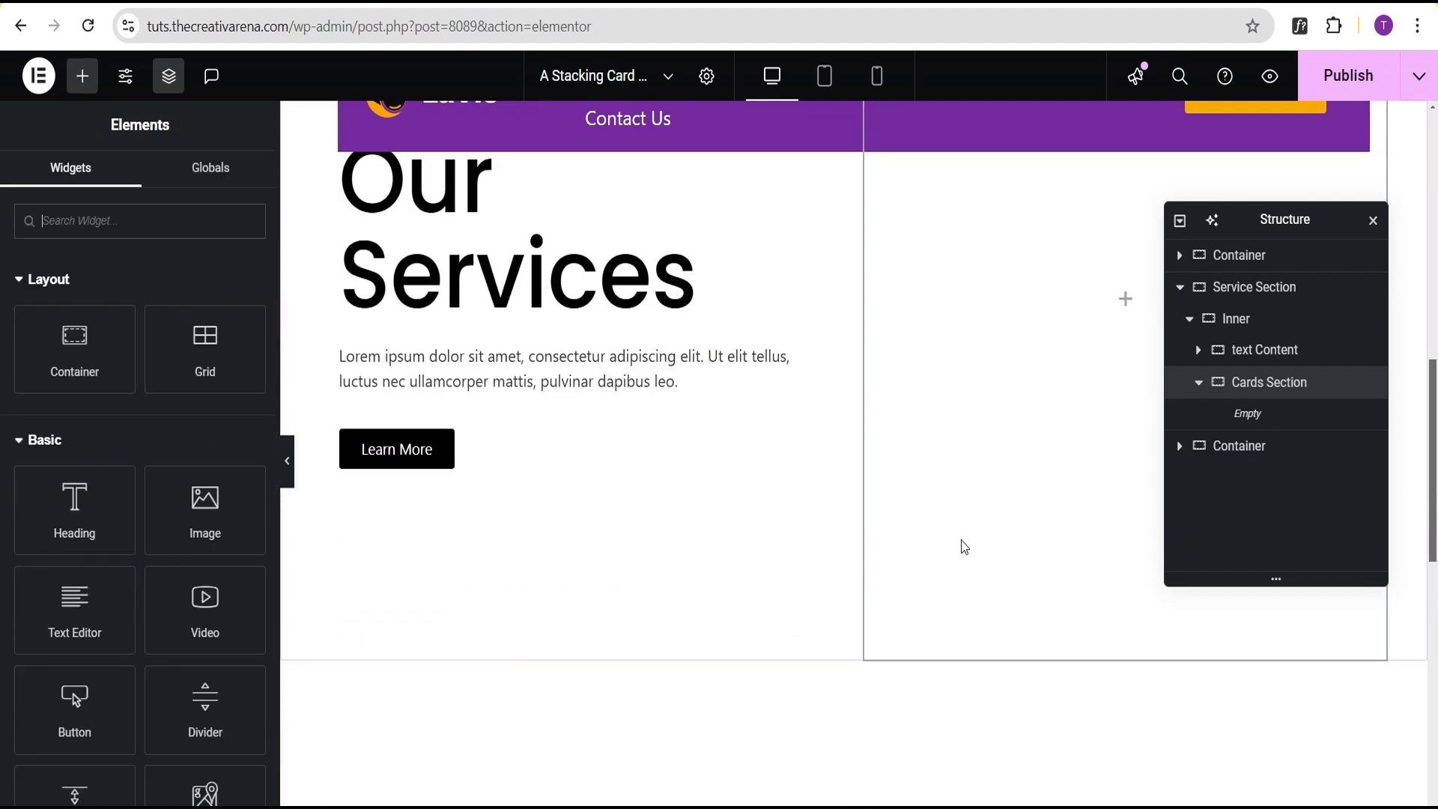
scroll(964, 517, up, 3)
drag(74, 357, 1085, 392)
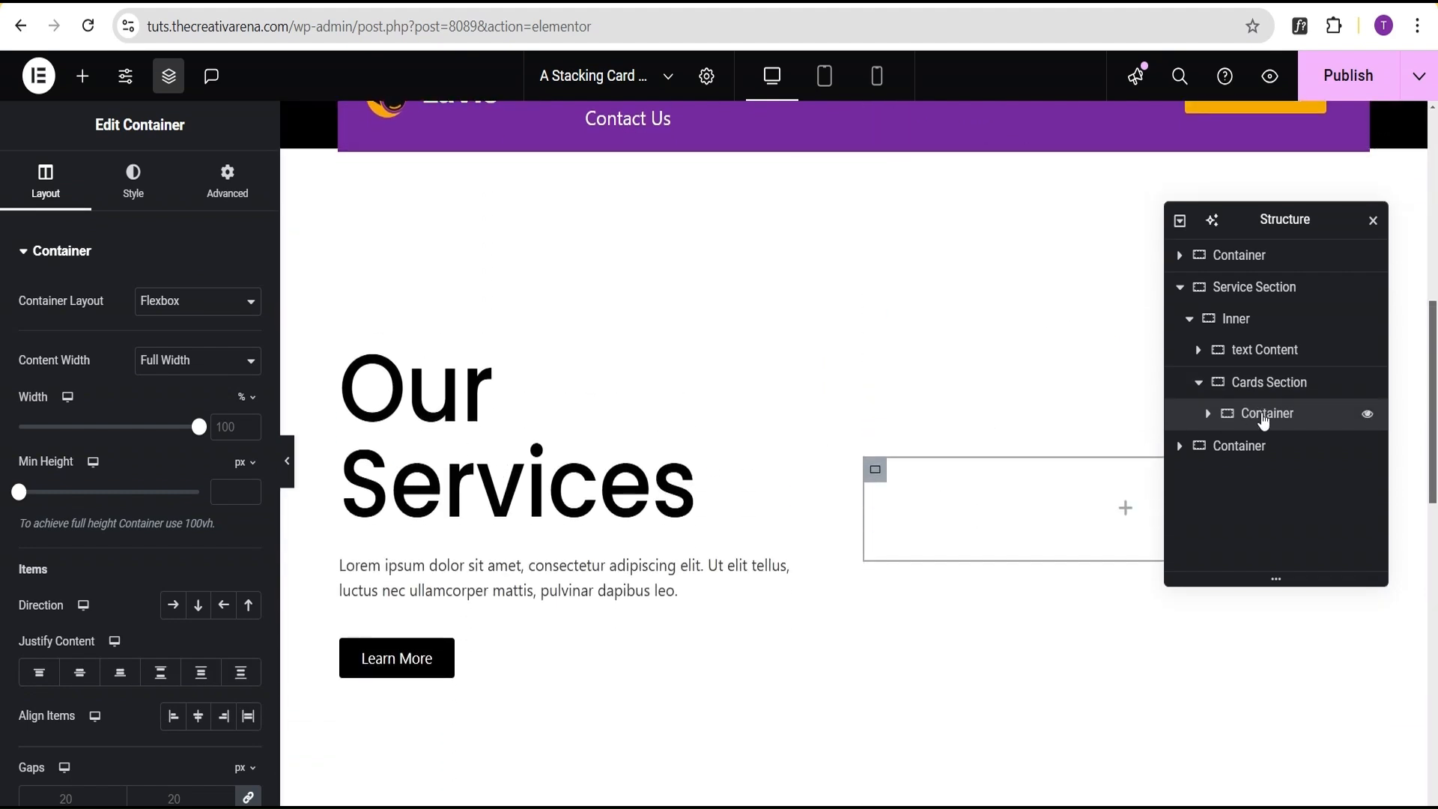
double_click(1267, 414)
text(Card)
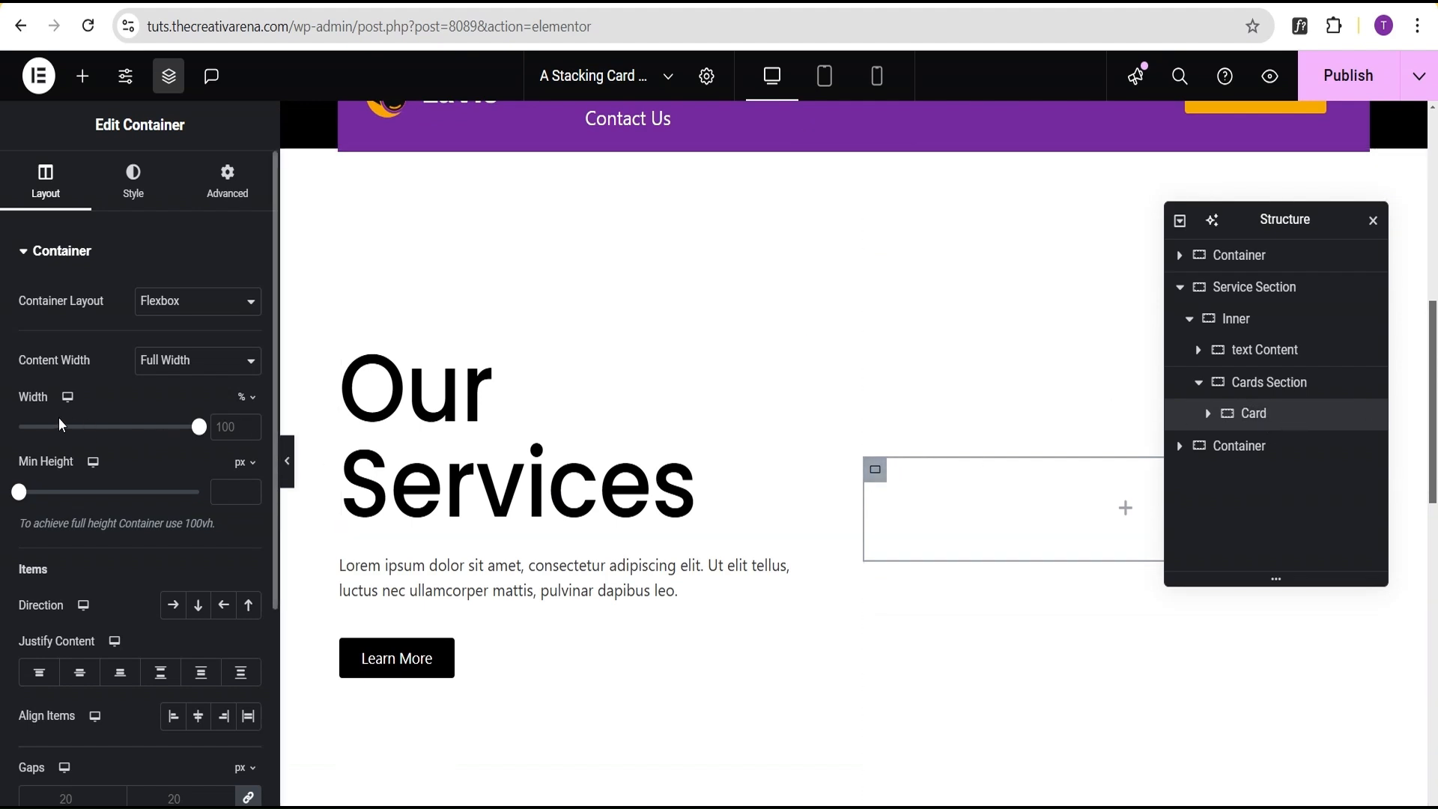
Set the Card container's width to 350 px and its minimum height to 350 px.
click(244, 408)
click(240, 401)
click(229, 427)
text(350)
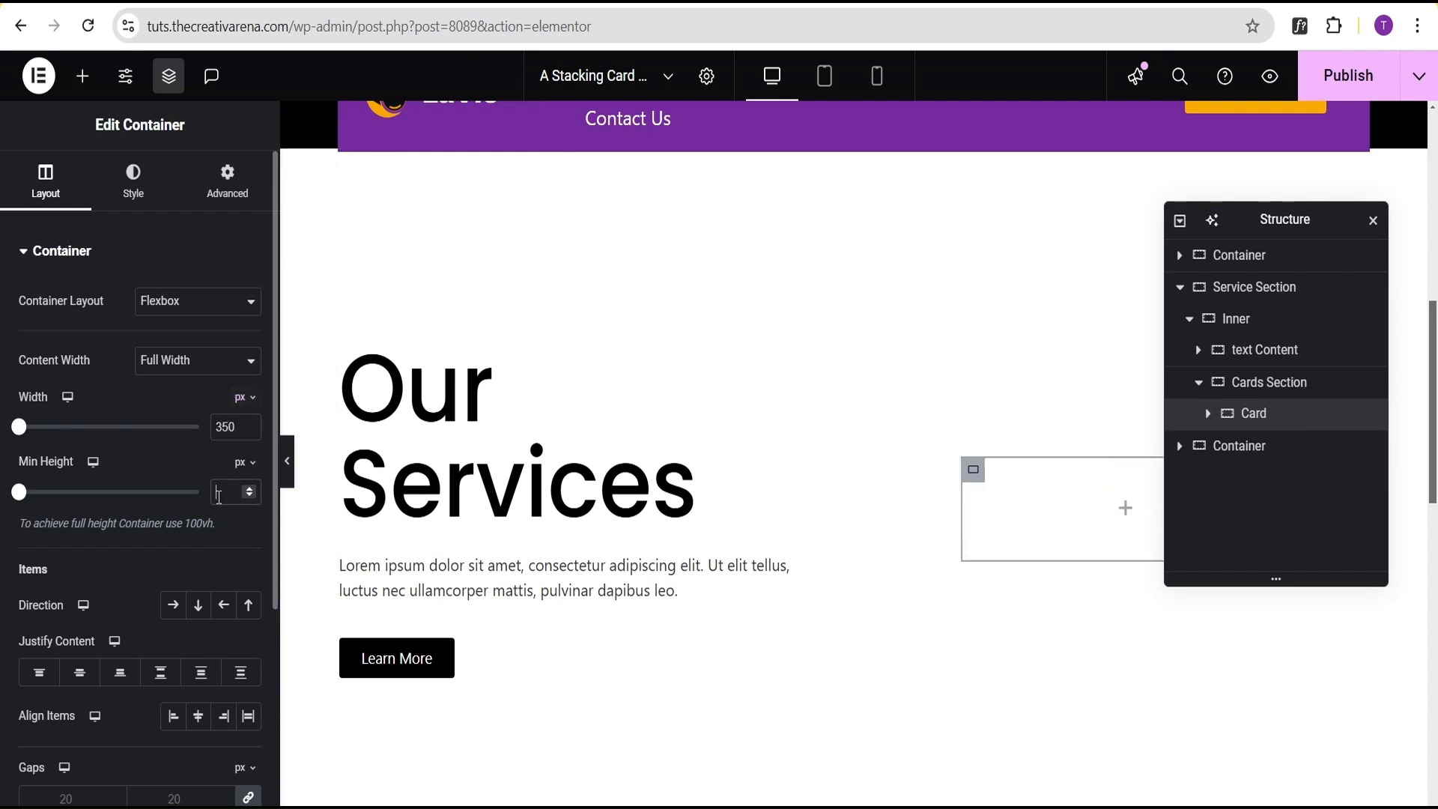
click(218, 497)
text(350)
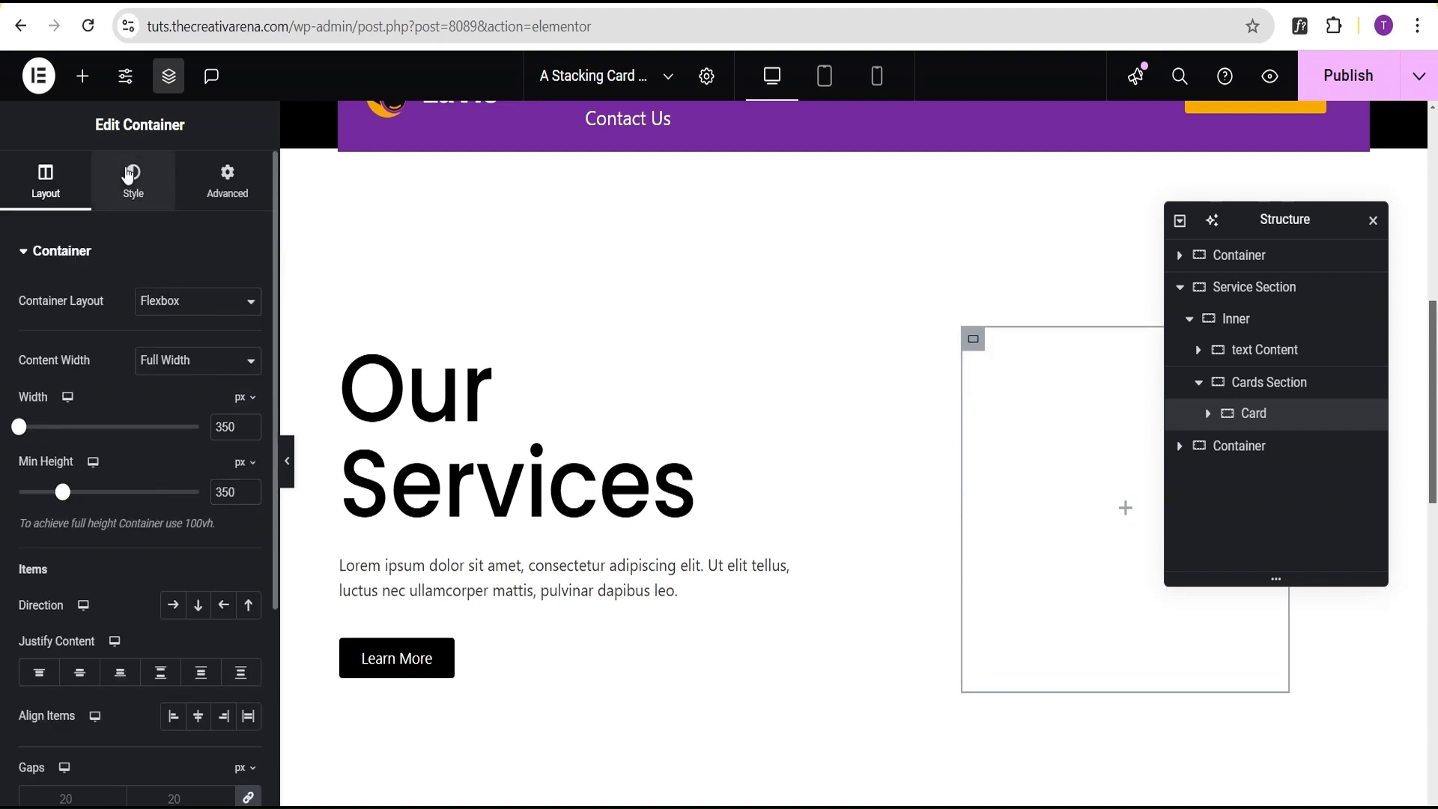
Give the Card container a gradient background with first color #FF0000 and second color #7E5353.
click(131, 186)
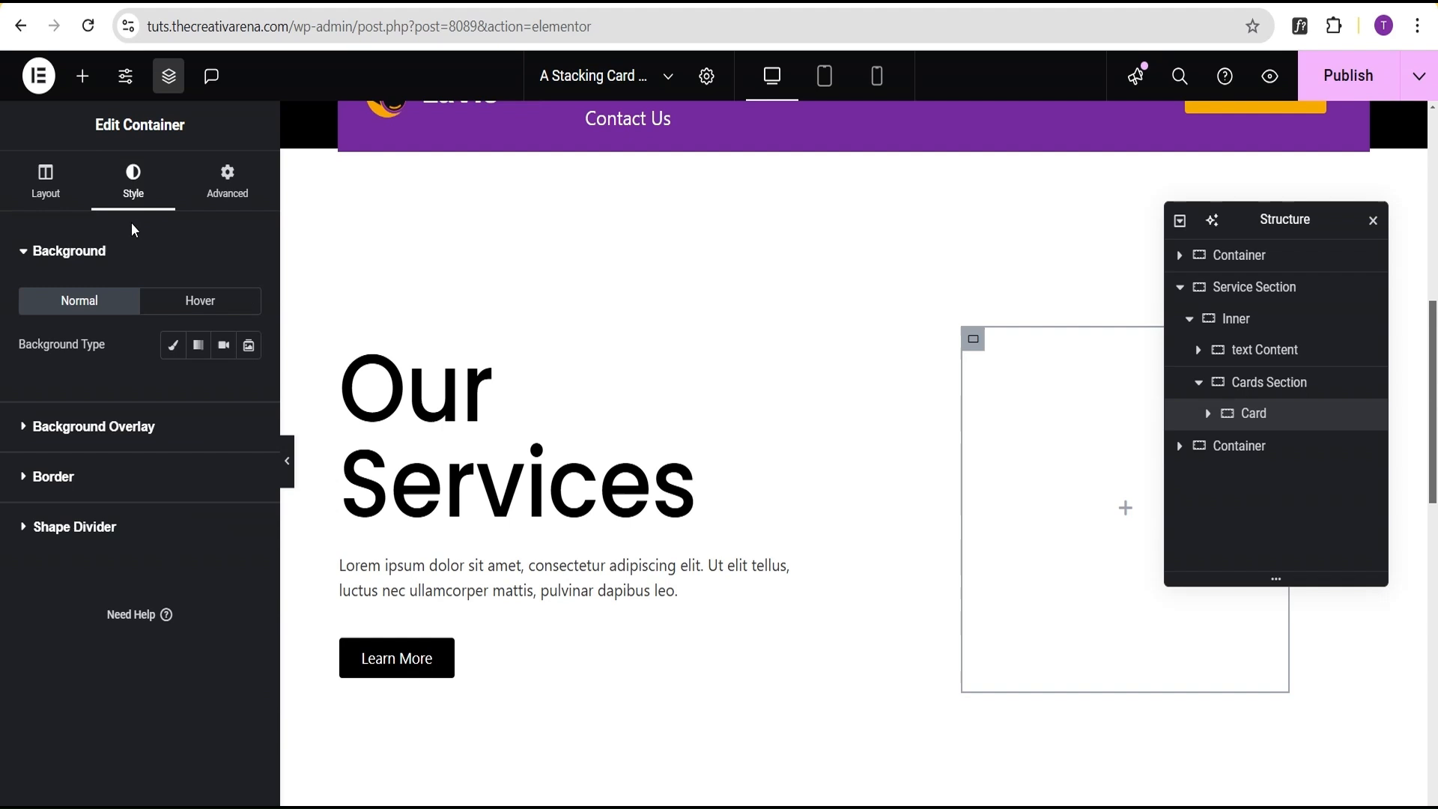
click(199, 346)
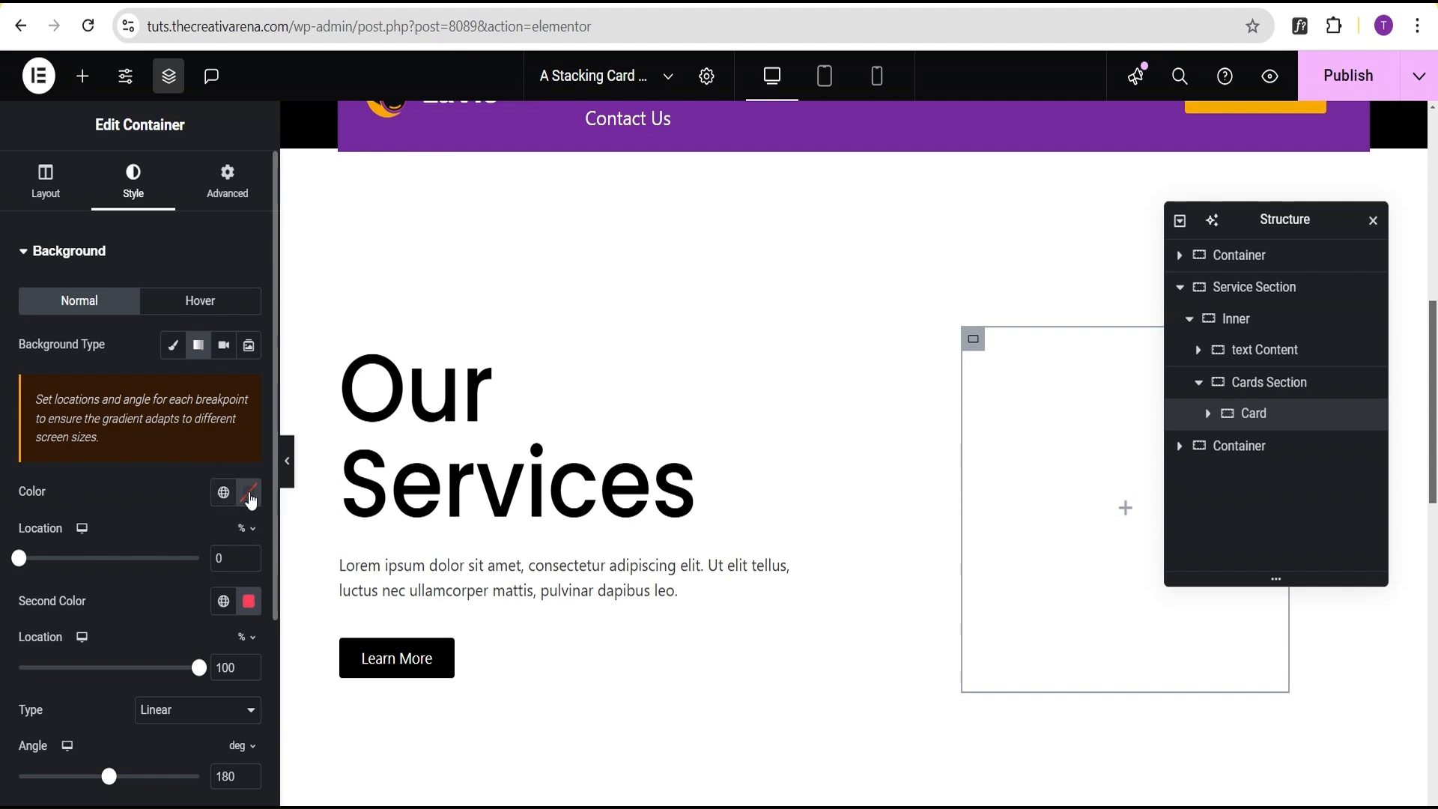
click(248, 492)
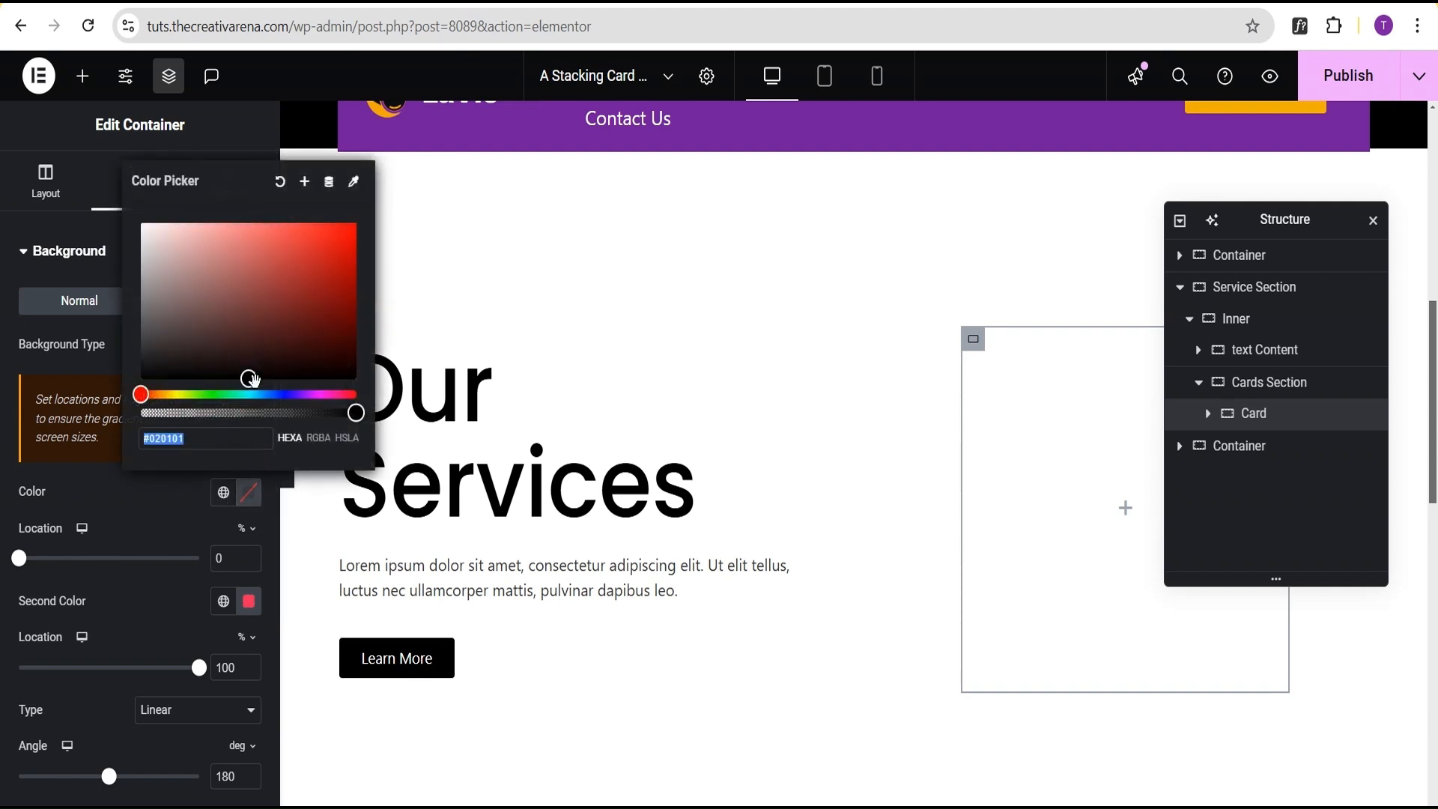
drag(249, 378, 361, 217)
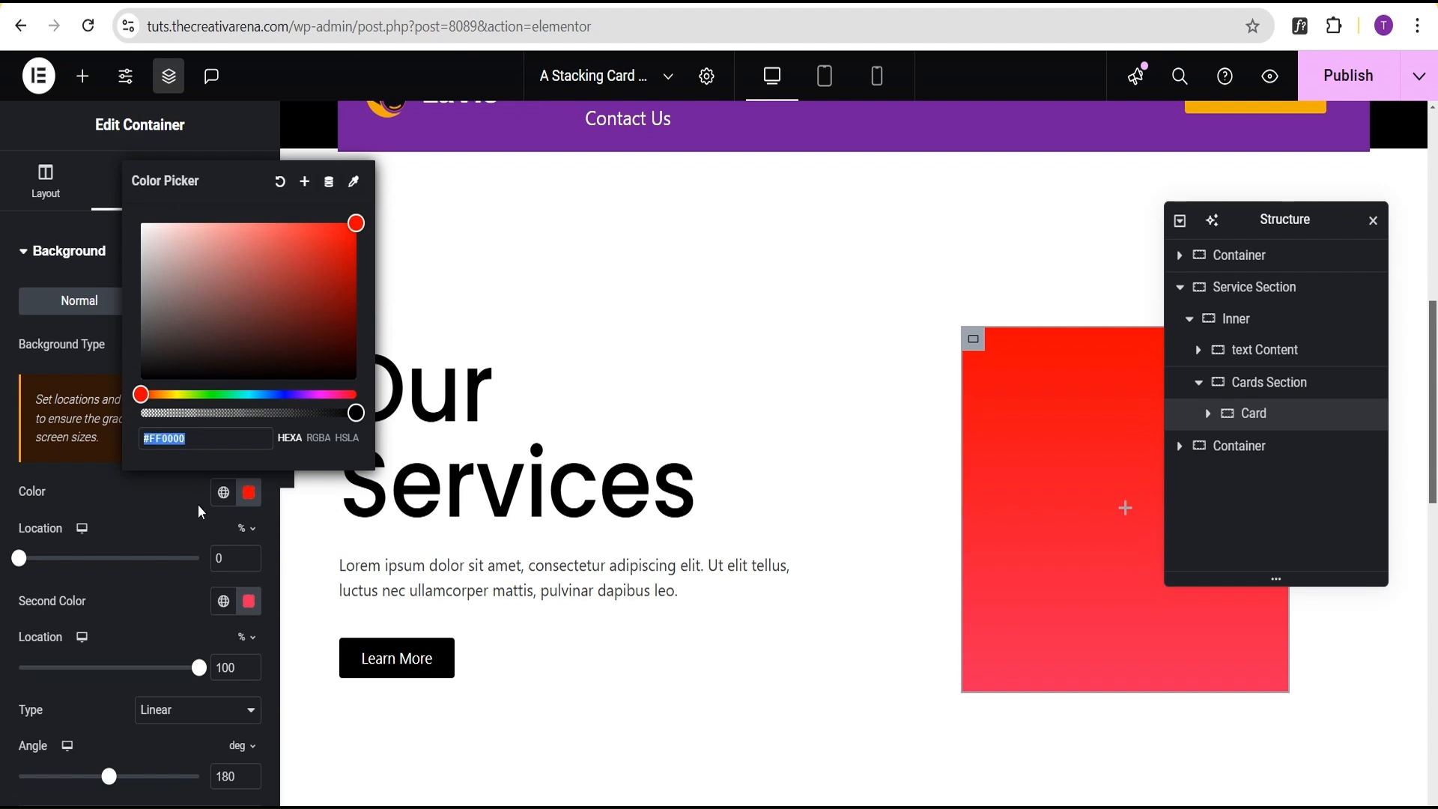
click(251, 603)
click(251, 603)
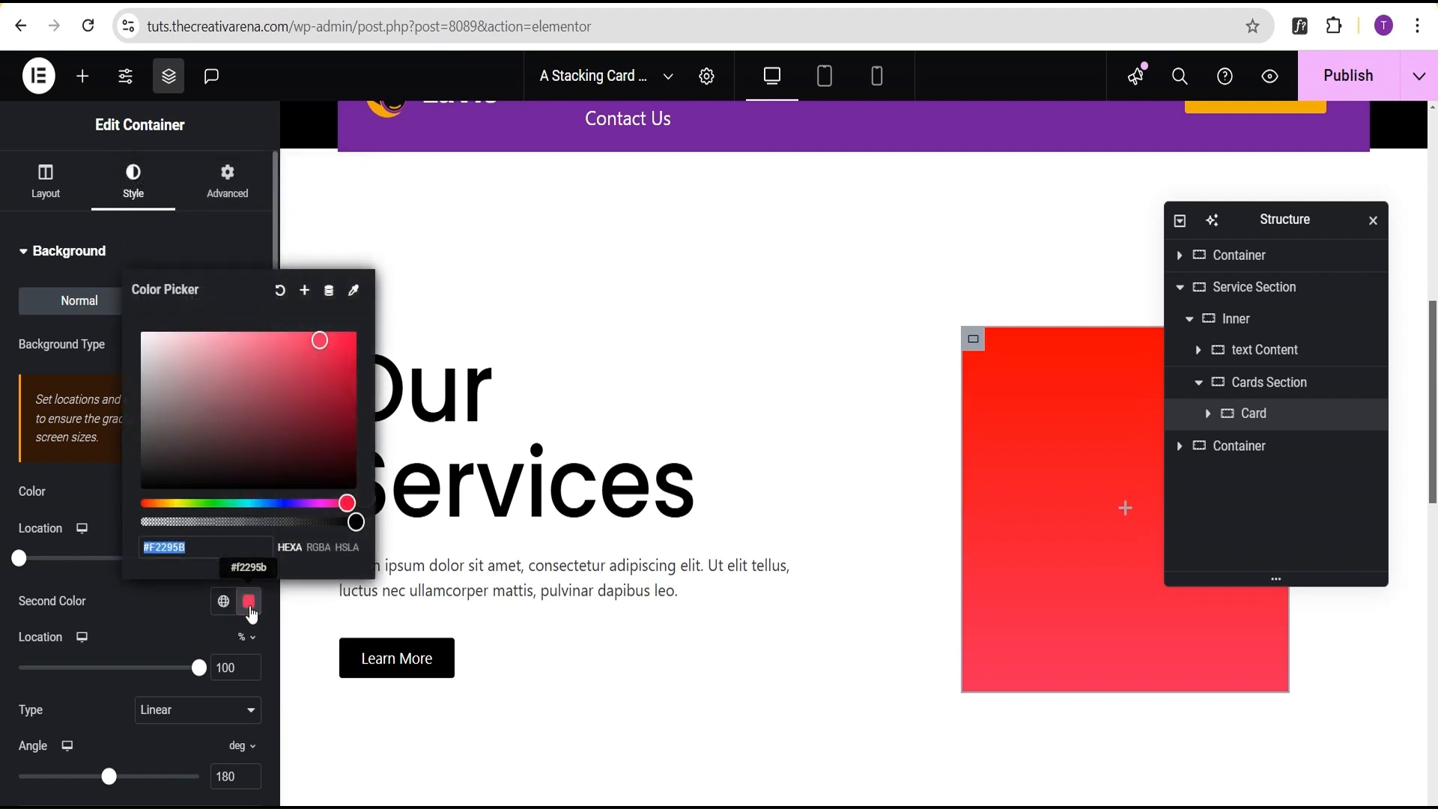
text(#FF0000)
drag(356, 331, 213, 411)
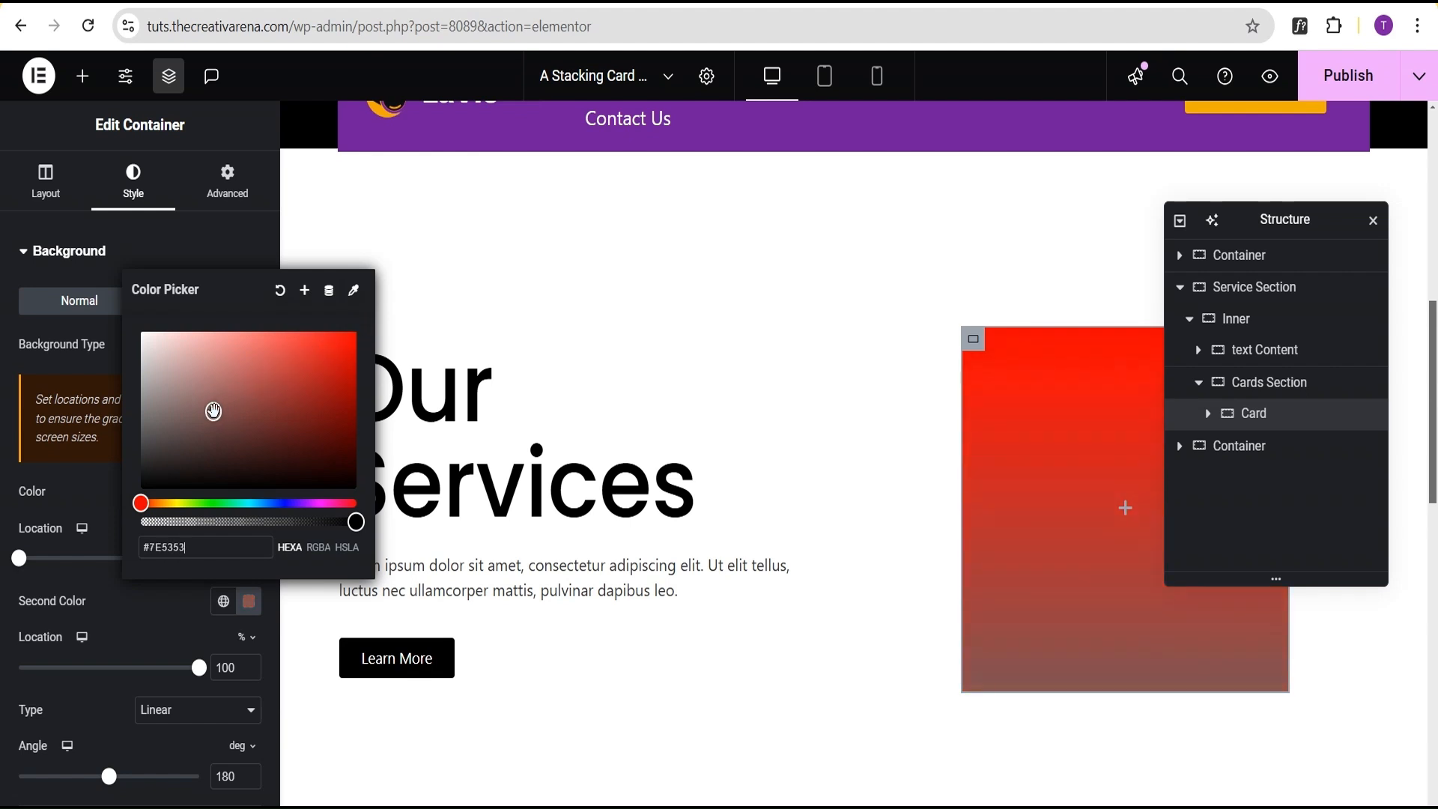
click(138, 621)
Change the Card background's gradient type to Radial.
scroll(131, 674, down, 2)
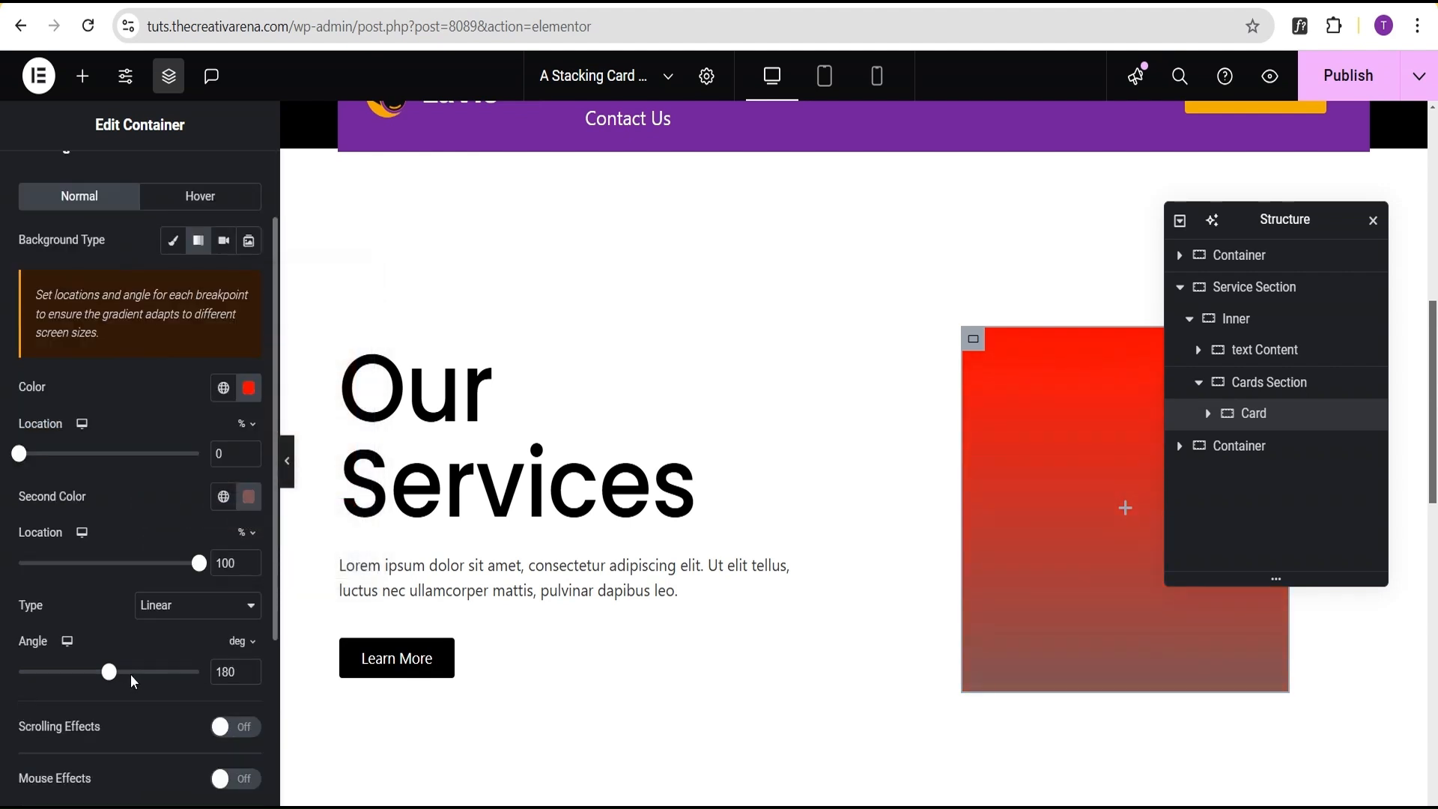
click(161, 612)
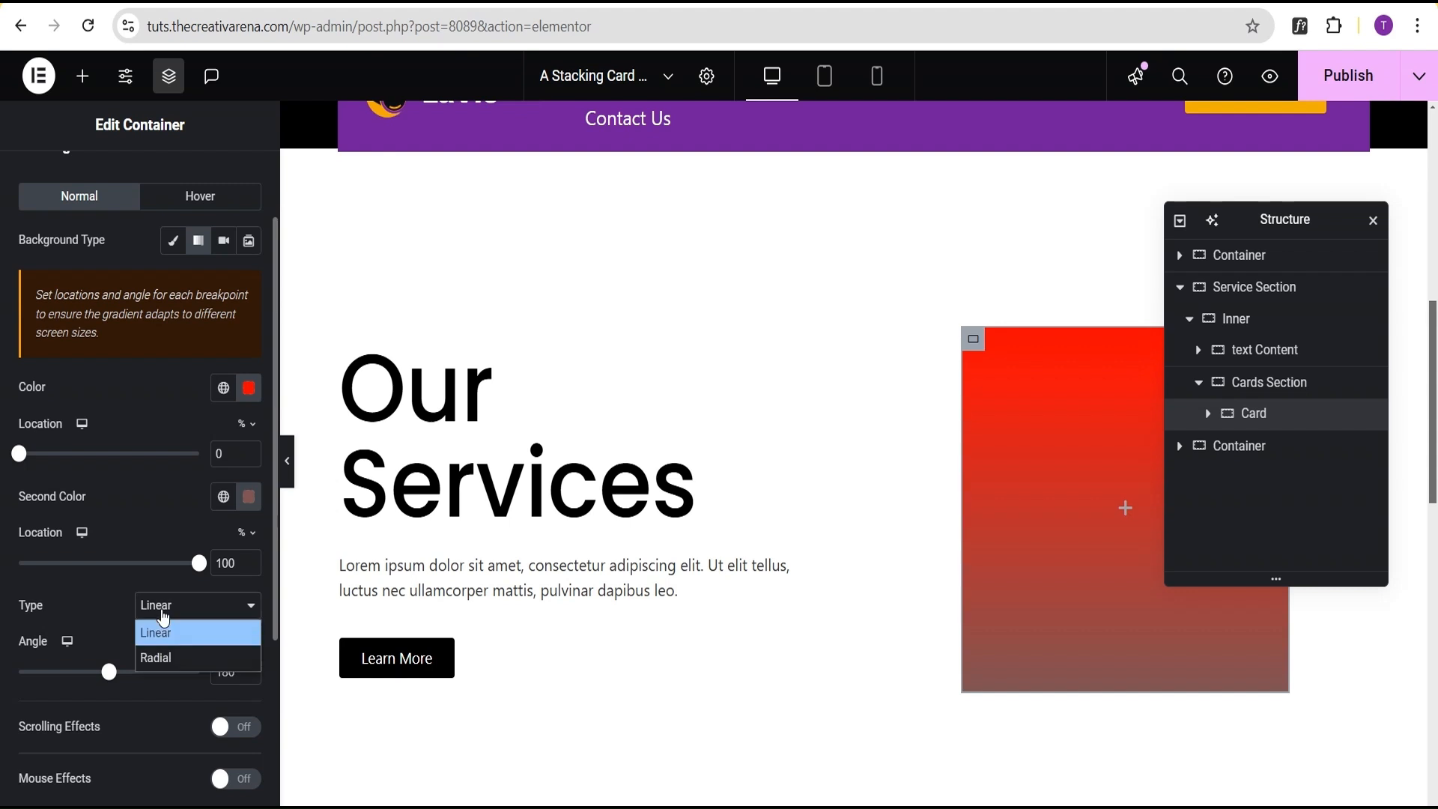
click(160, 656)
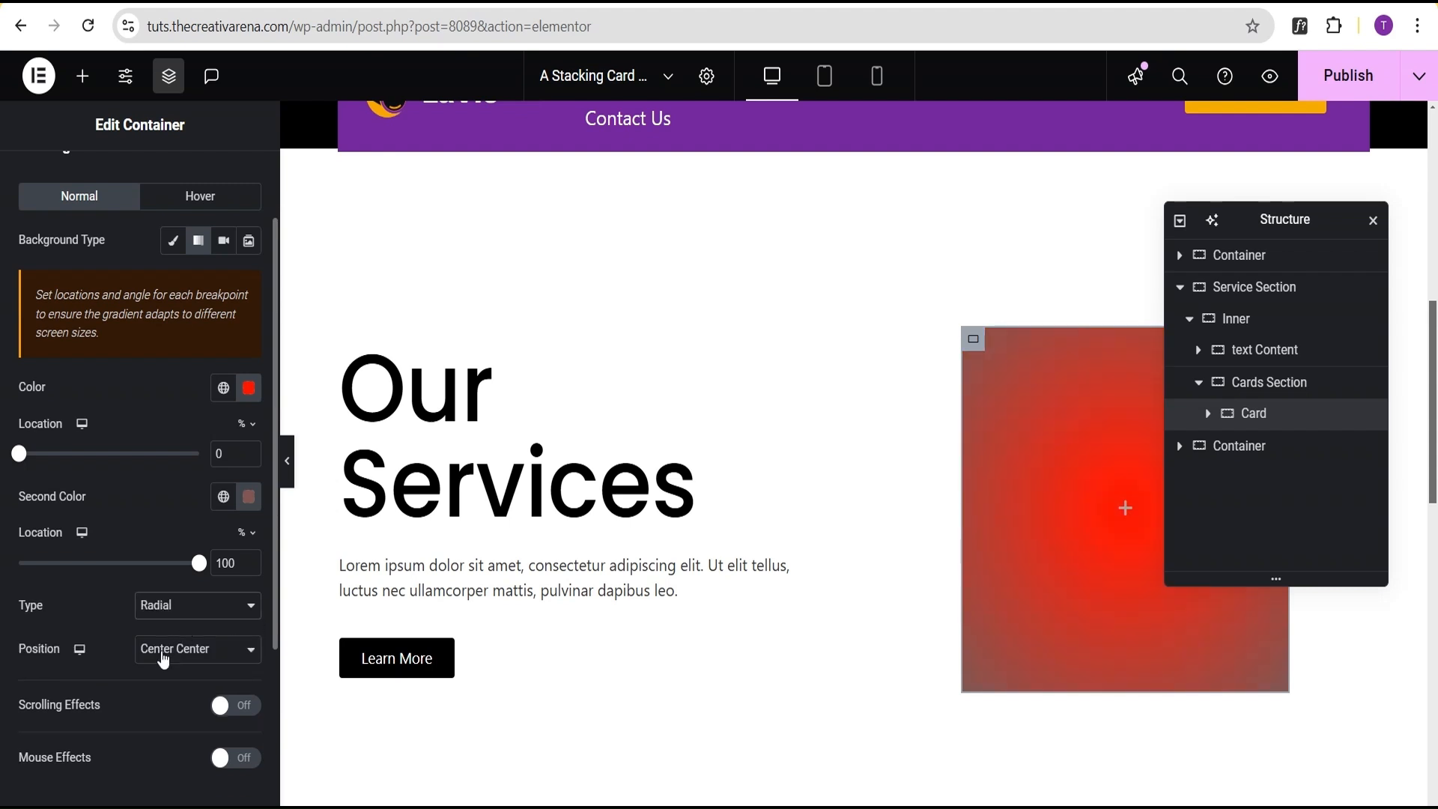
Set the Card container's border radius to 30 px on all corners.
scroll(142, 655, down, 4)
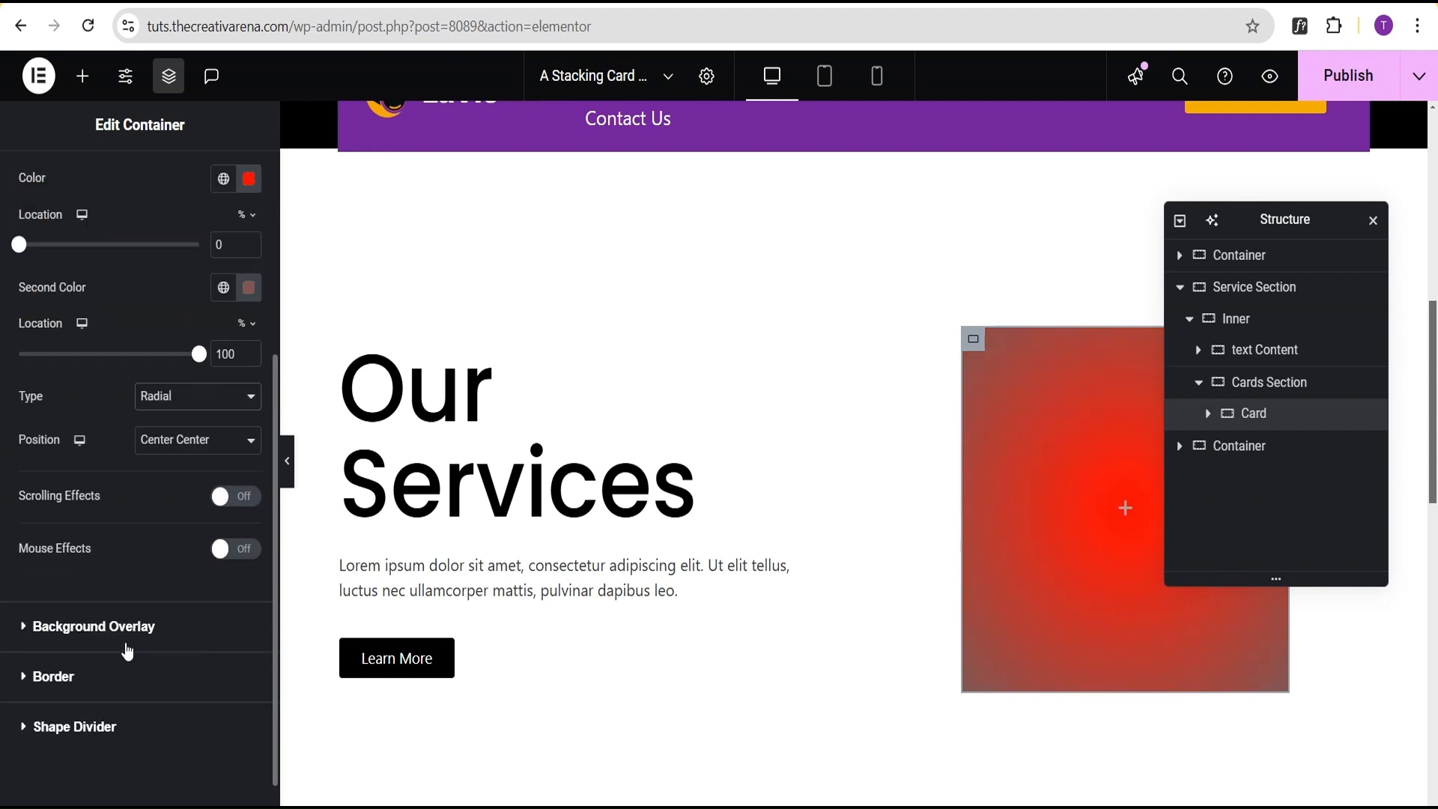
click(105, 684)
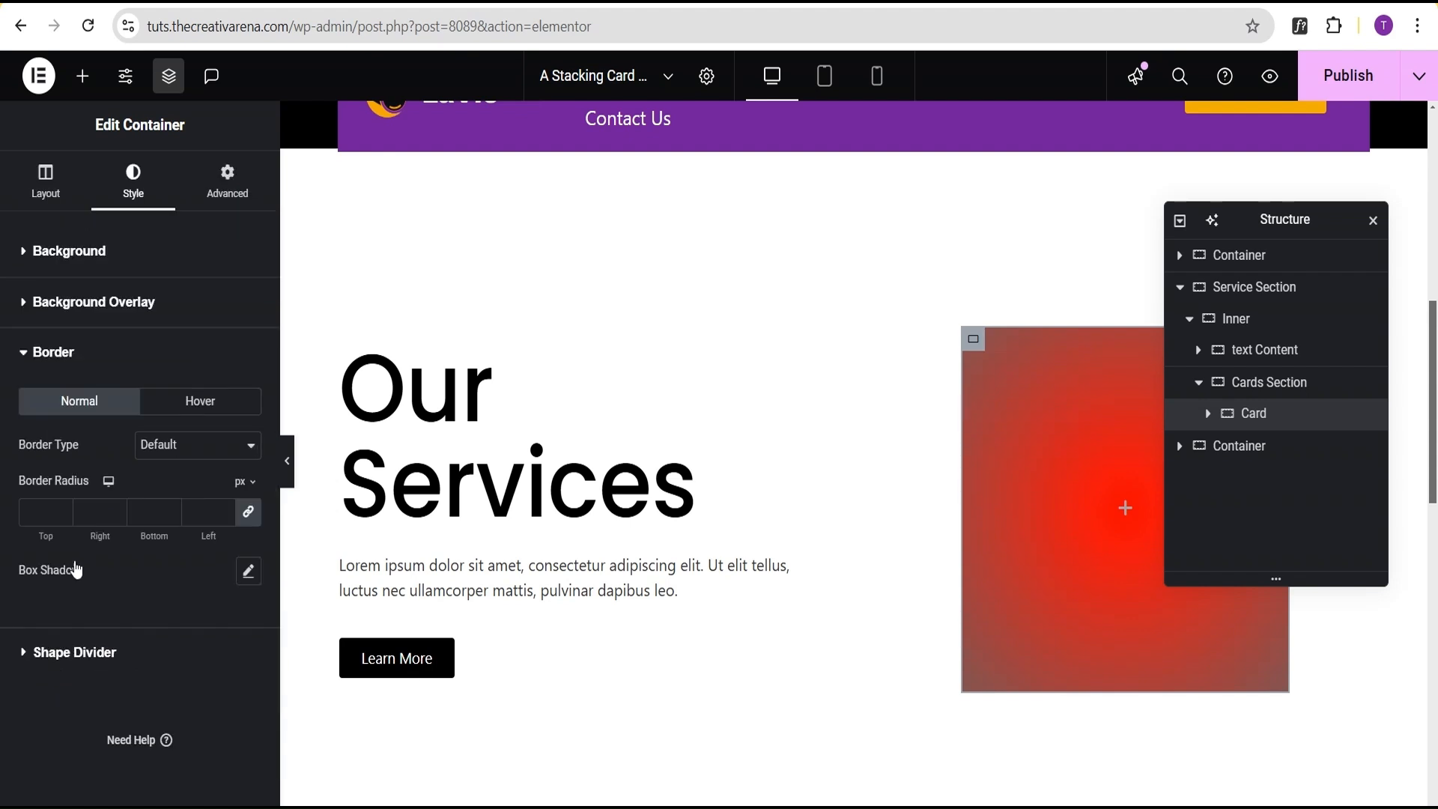
click(38, 512)
text(30)
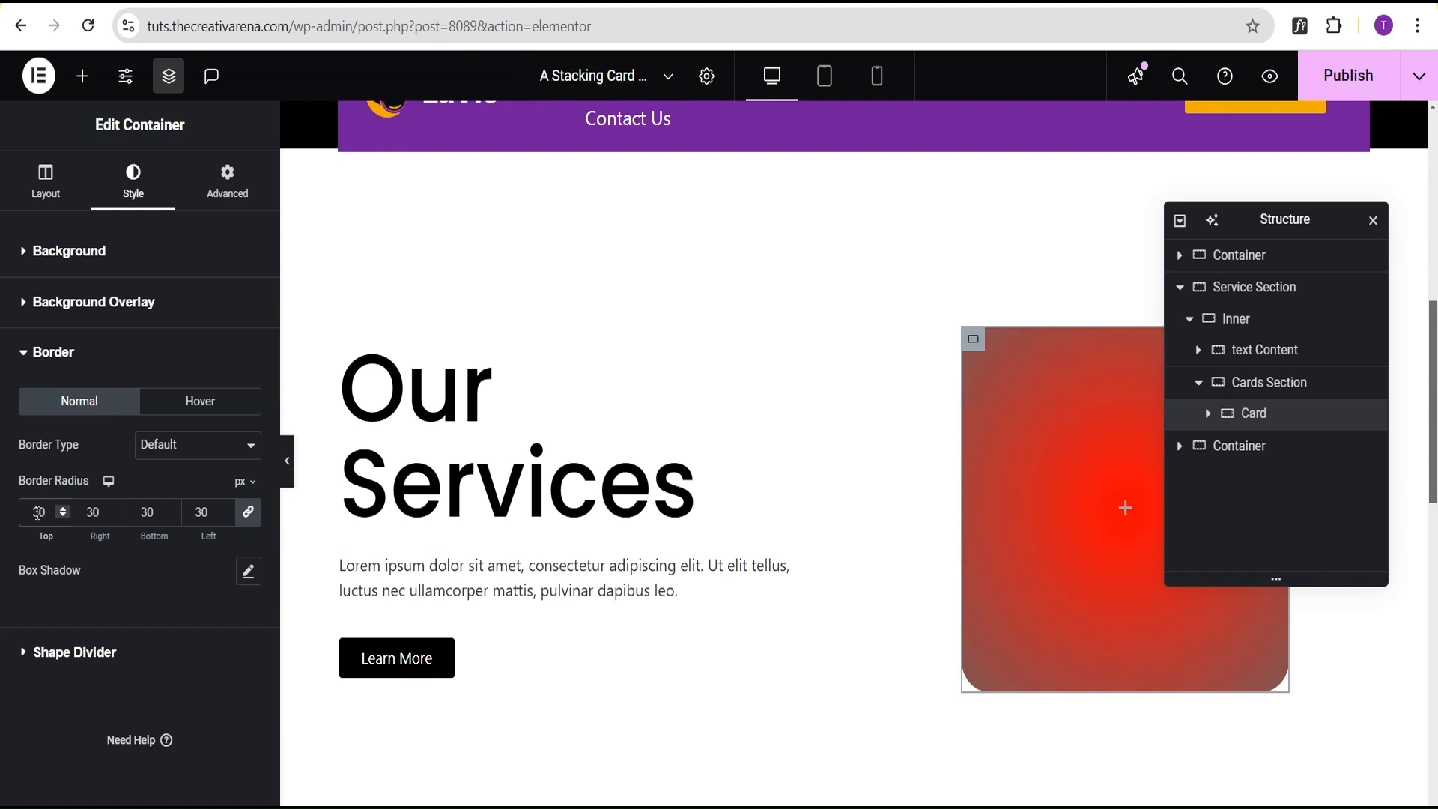
click(153, 592)
Add an Icon widget inside the Card and replace its star with the outlined mobile phone icon.
click(1125, 509)
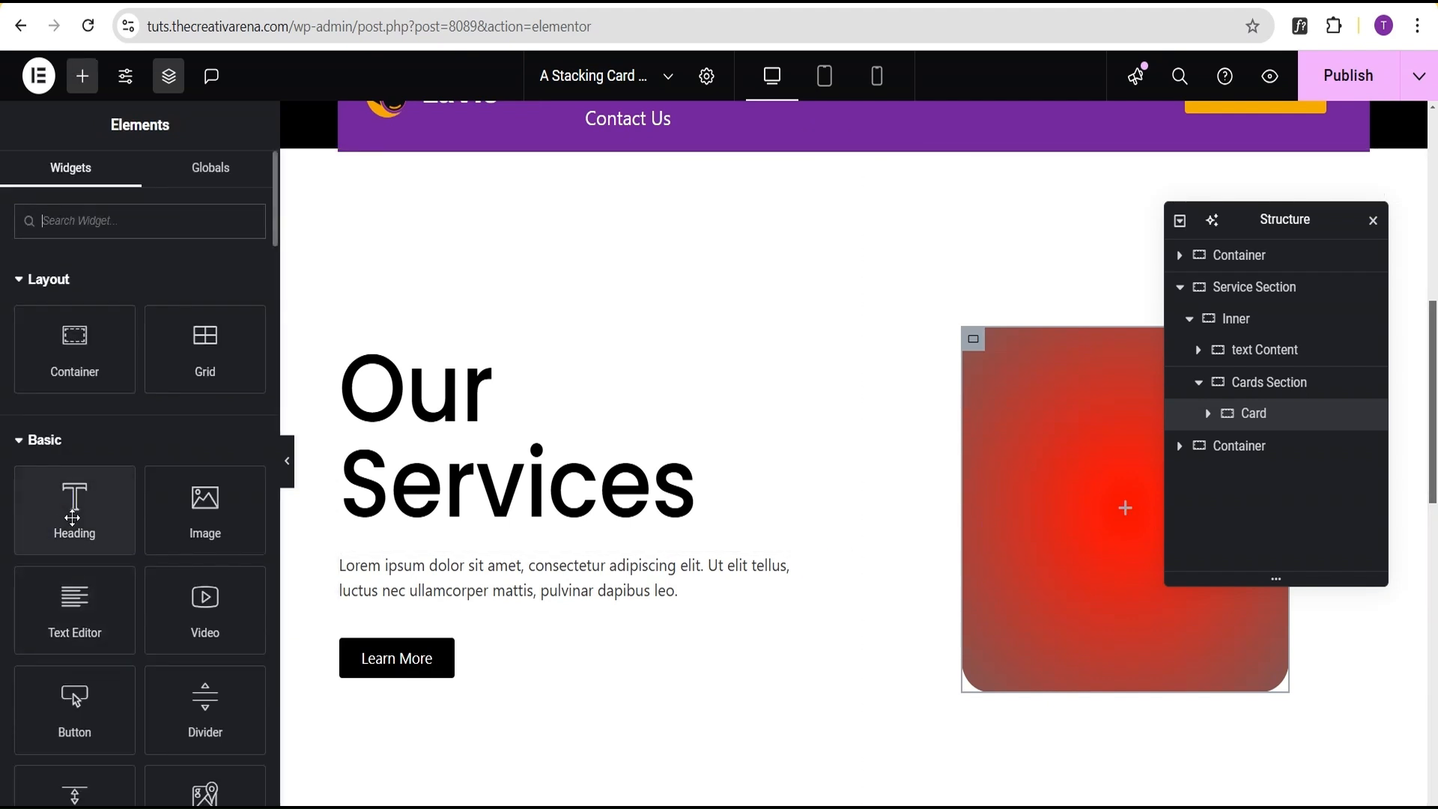
scroll(101, 640, down, 1)
click(75, 788)
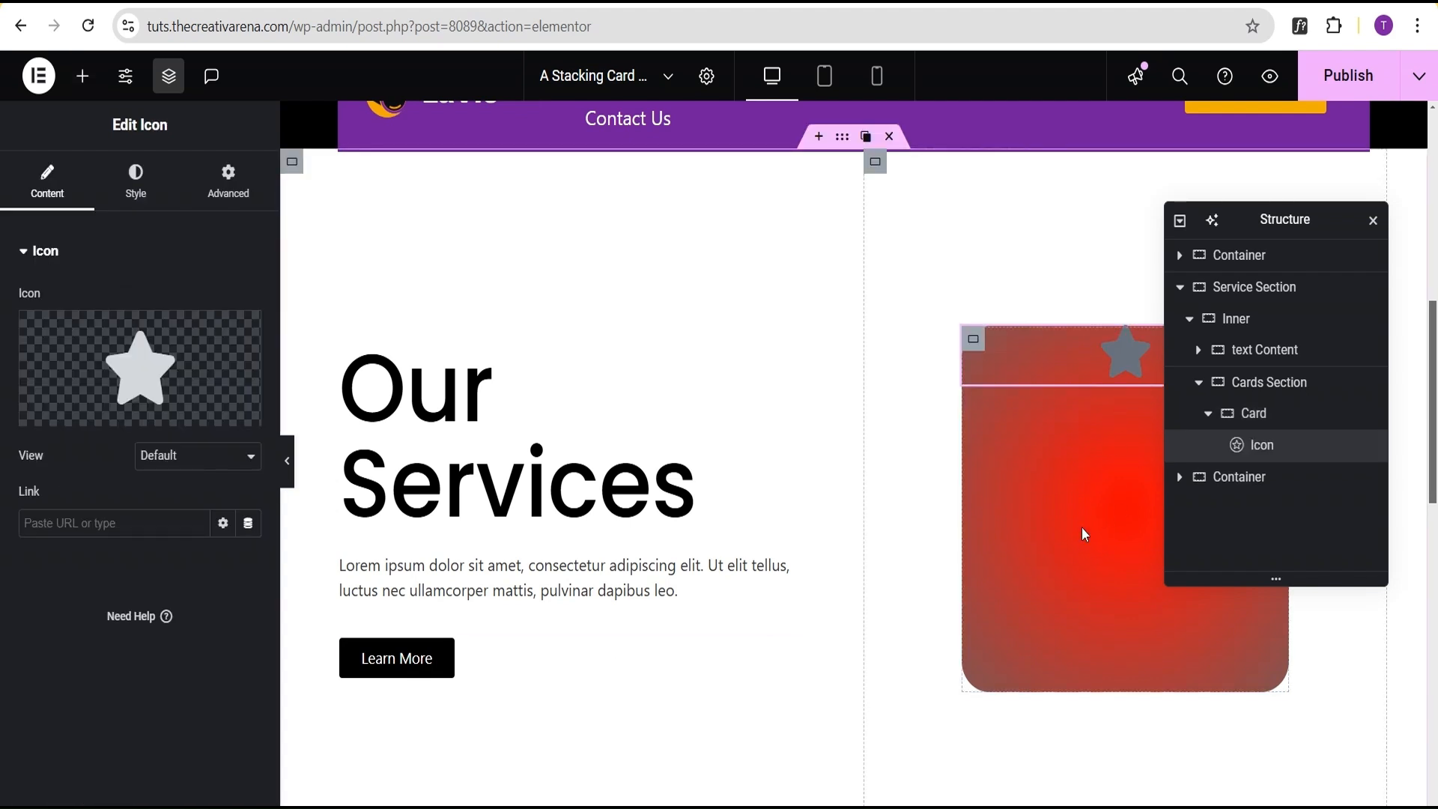
click(145, 358)
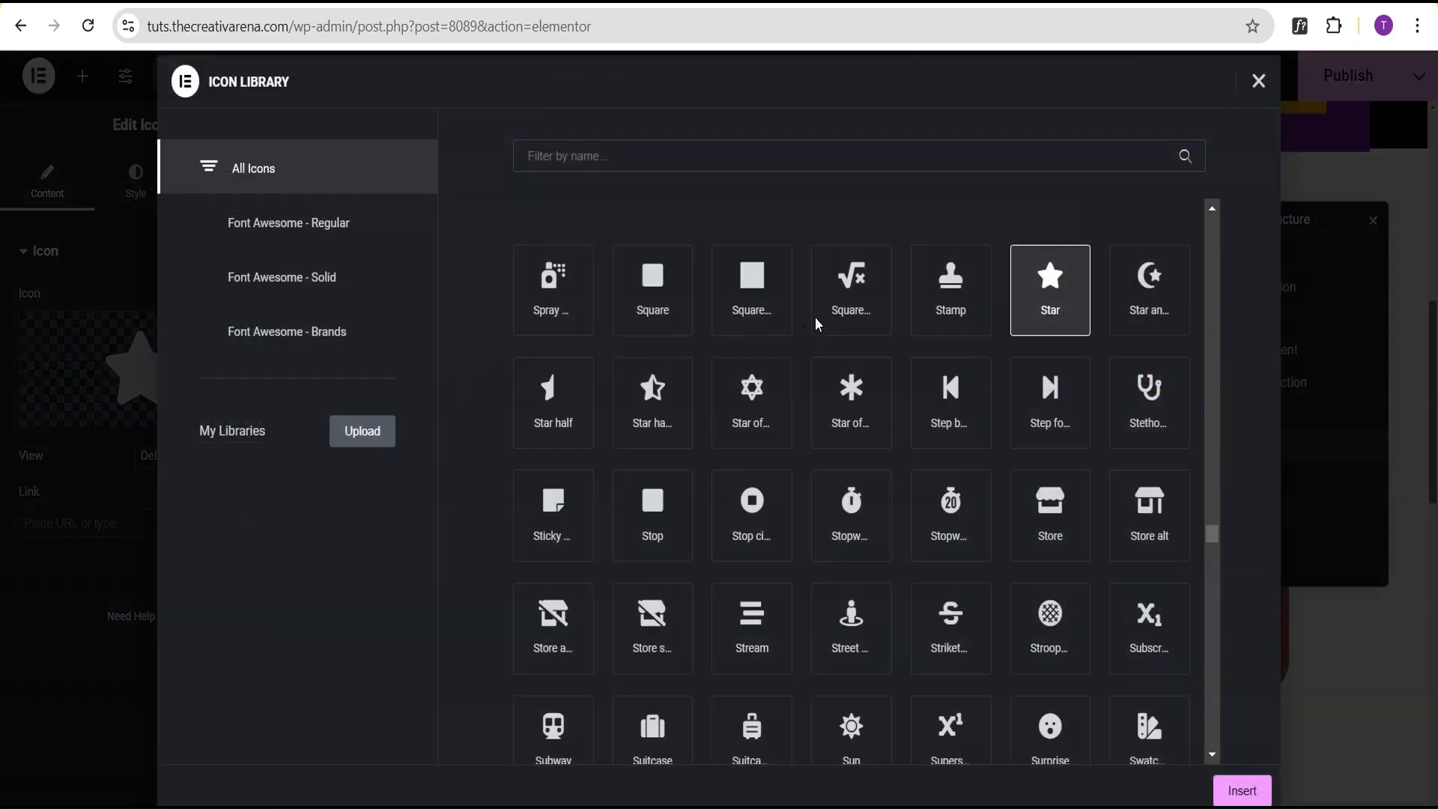
text(mobil)
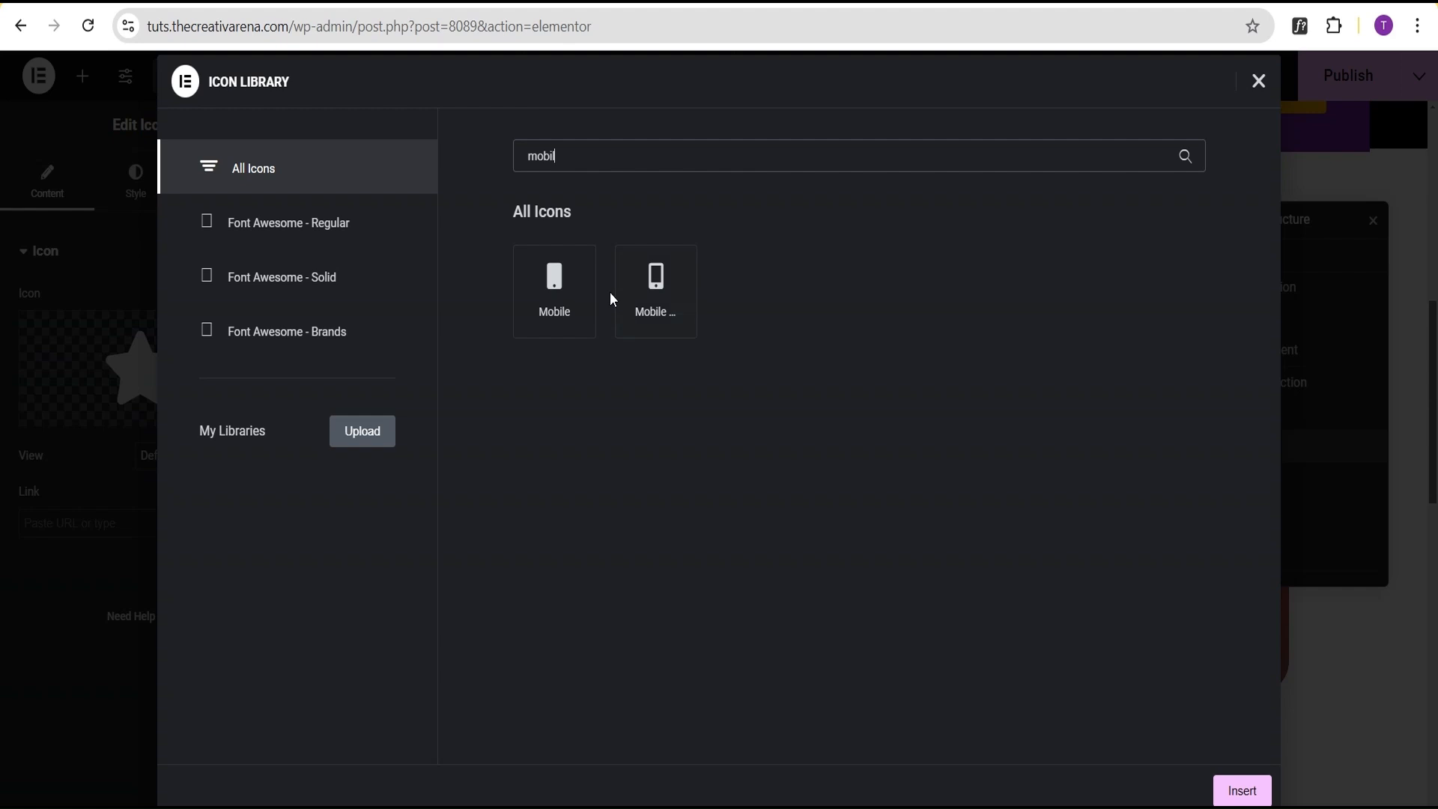
click(649, 292)
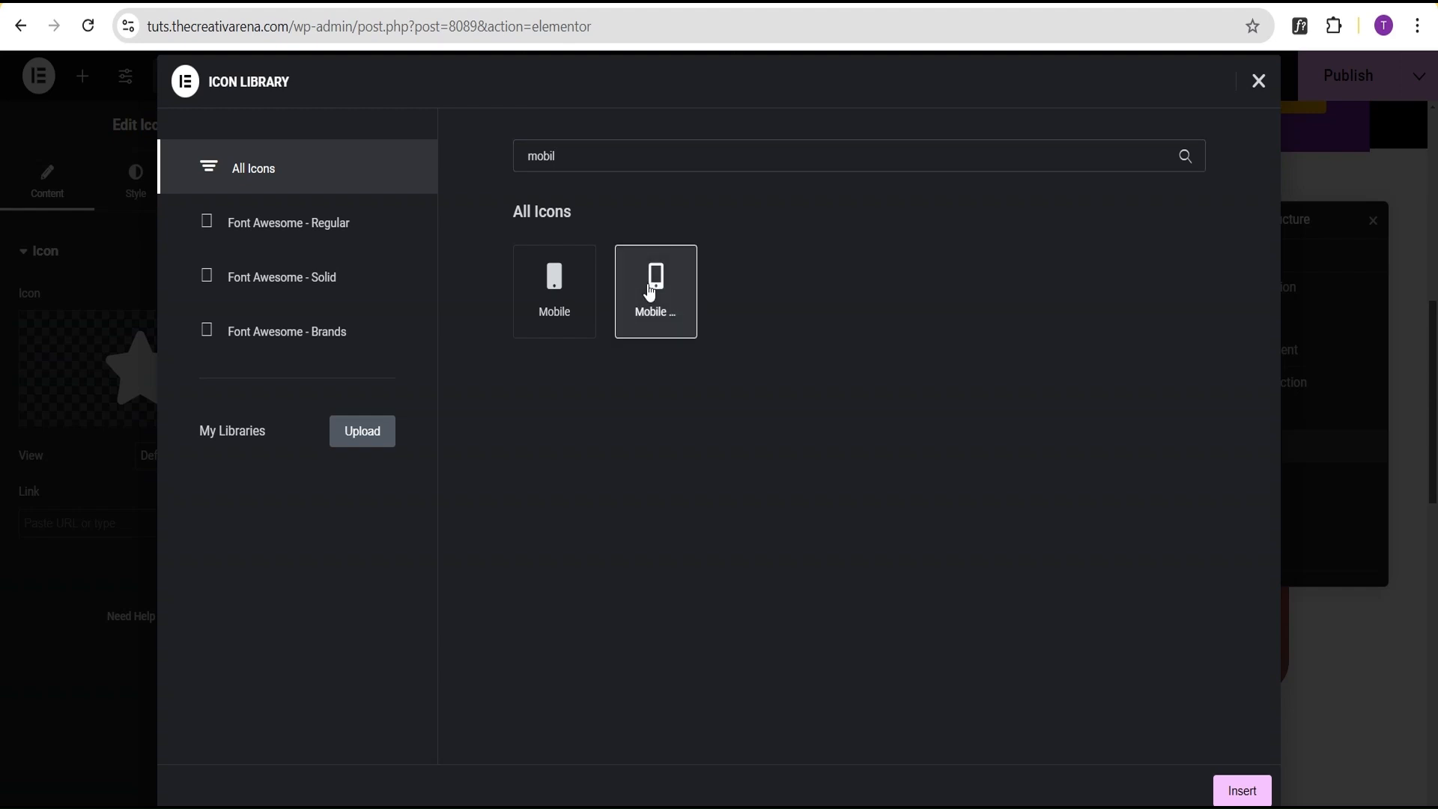
click(1258, 798)
Set the mobile icon's primary color to white (#FFFFFF) and its size to 60 px.
click(135, 182)
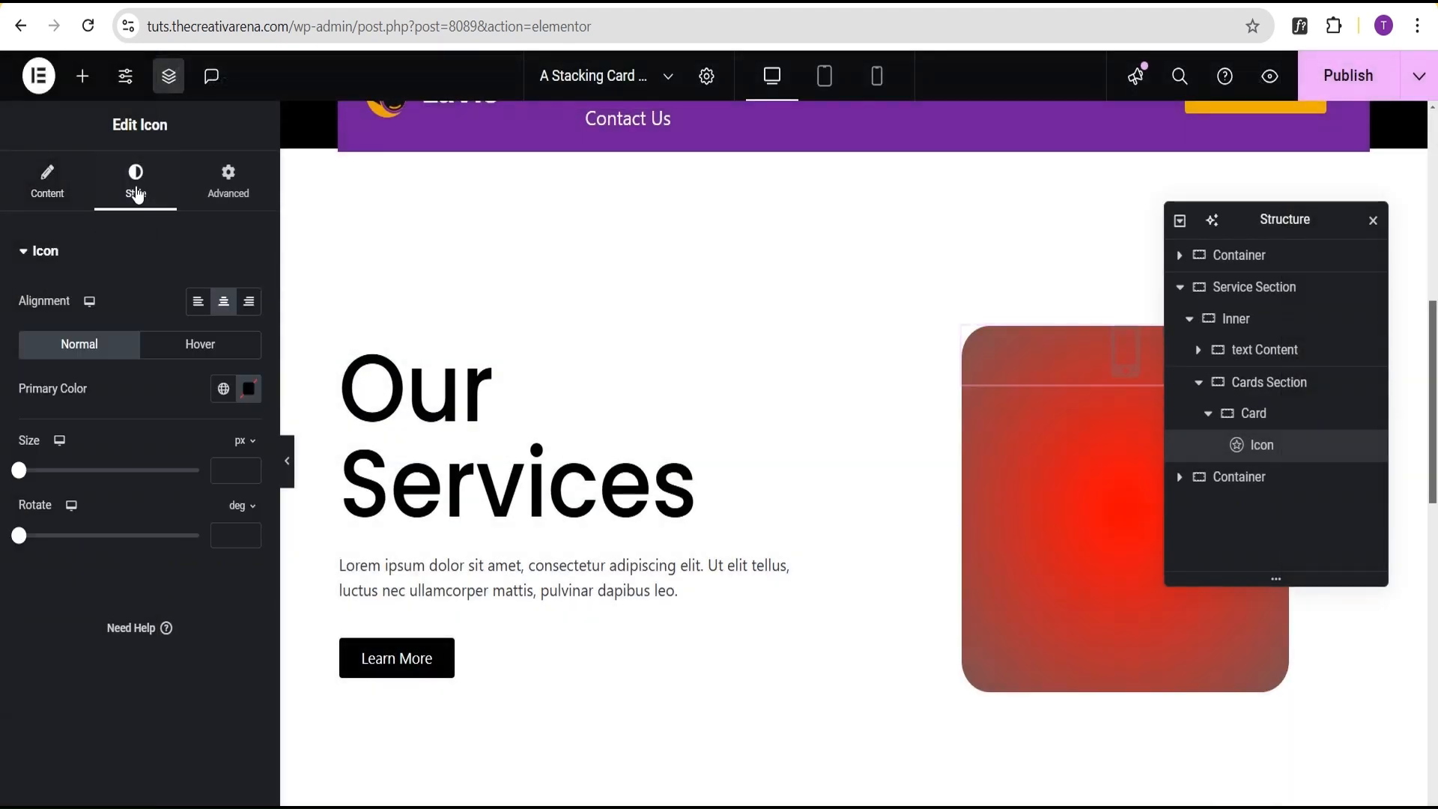
click(248, 389)
drag(248, 627, 87, 441)
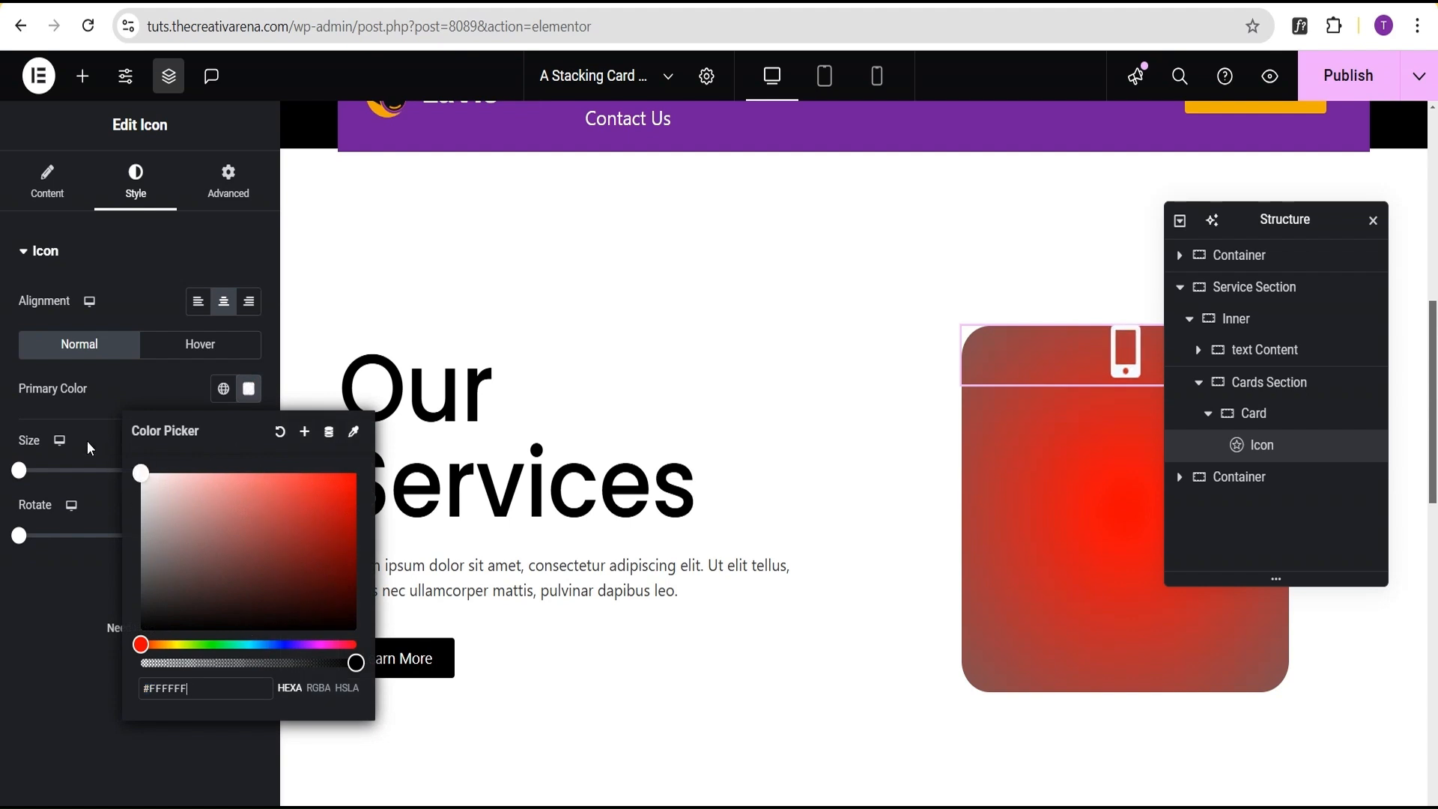
click(70, 408)
click(230, 472)
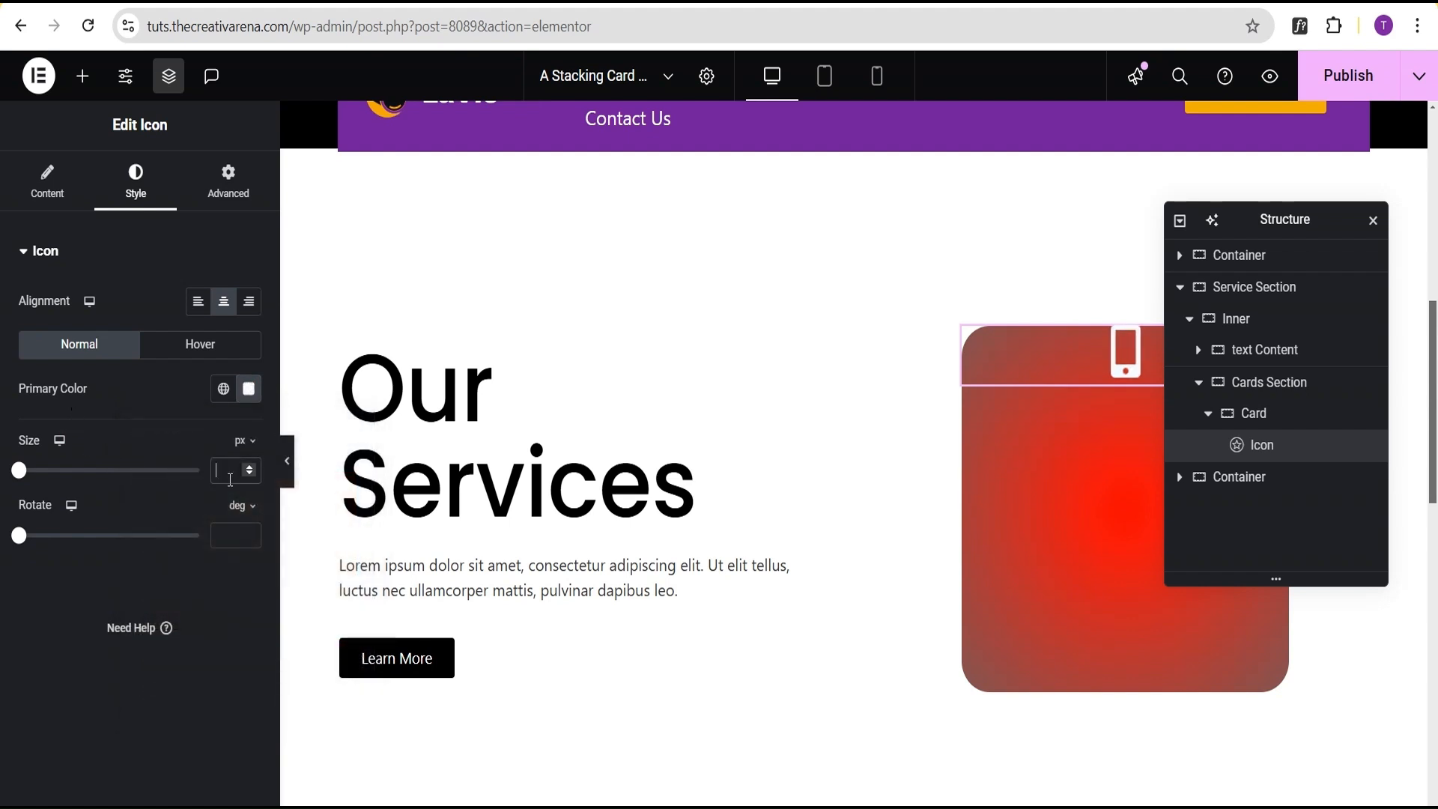
text(60)
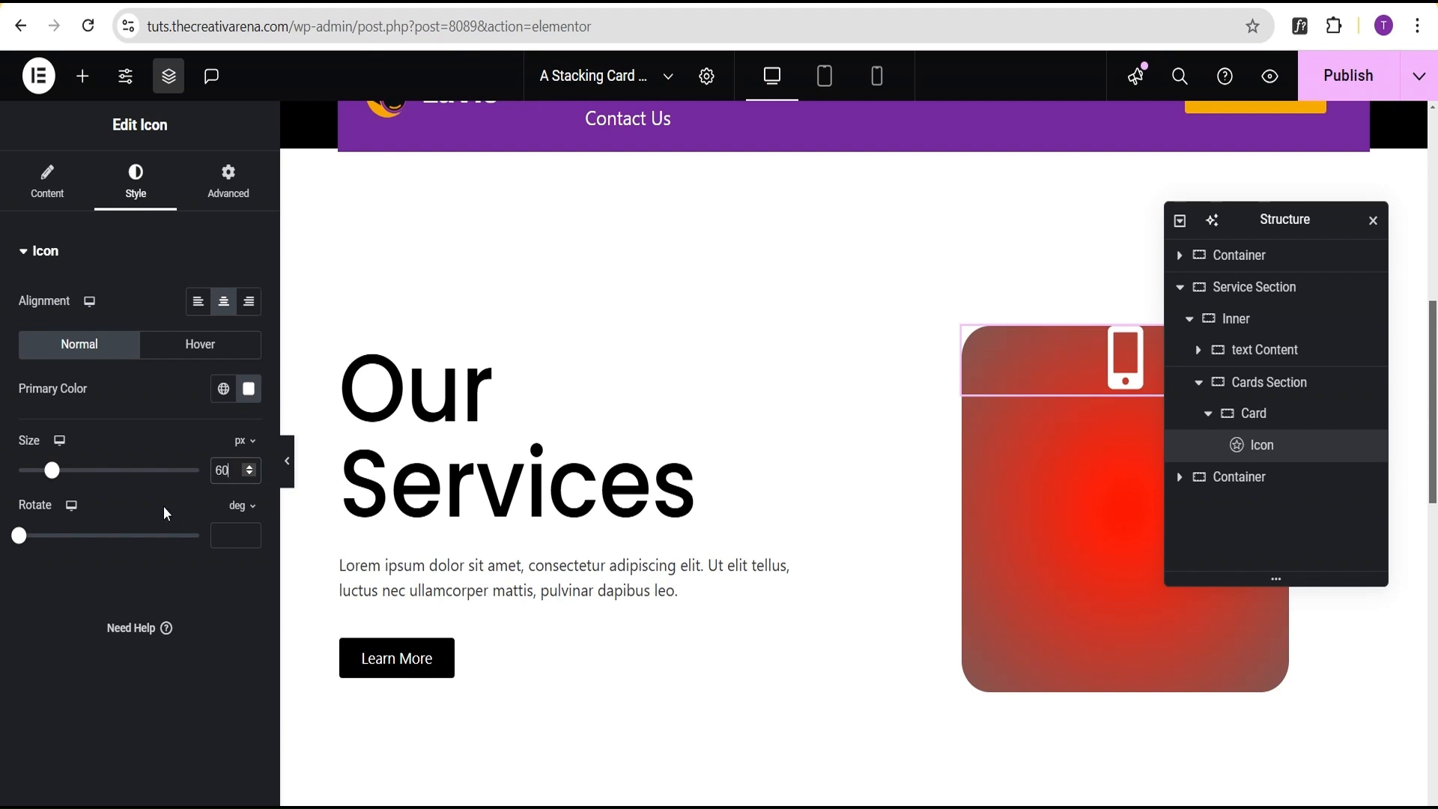
Set the Card container's padding to 30 px on all sides and left-align its mobile phone icon.
click(1273, 421)
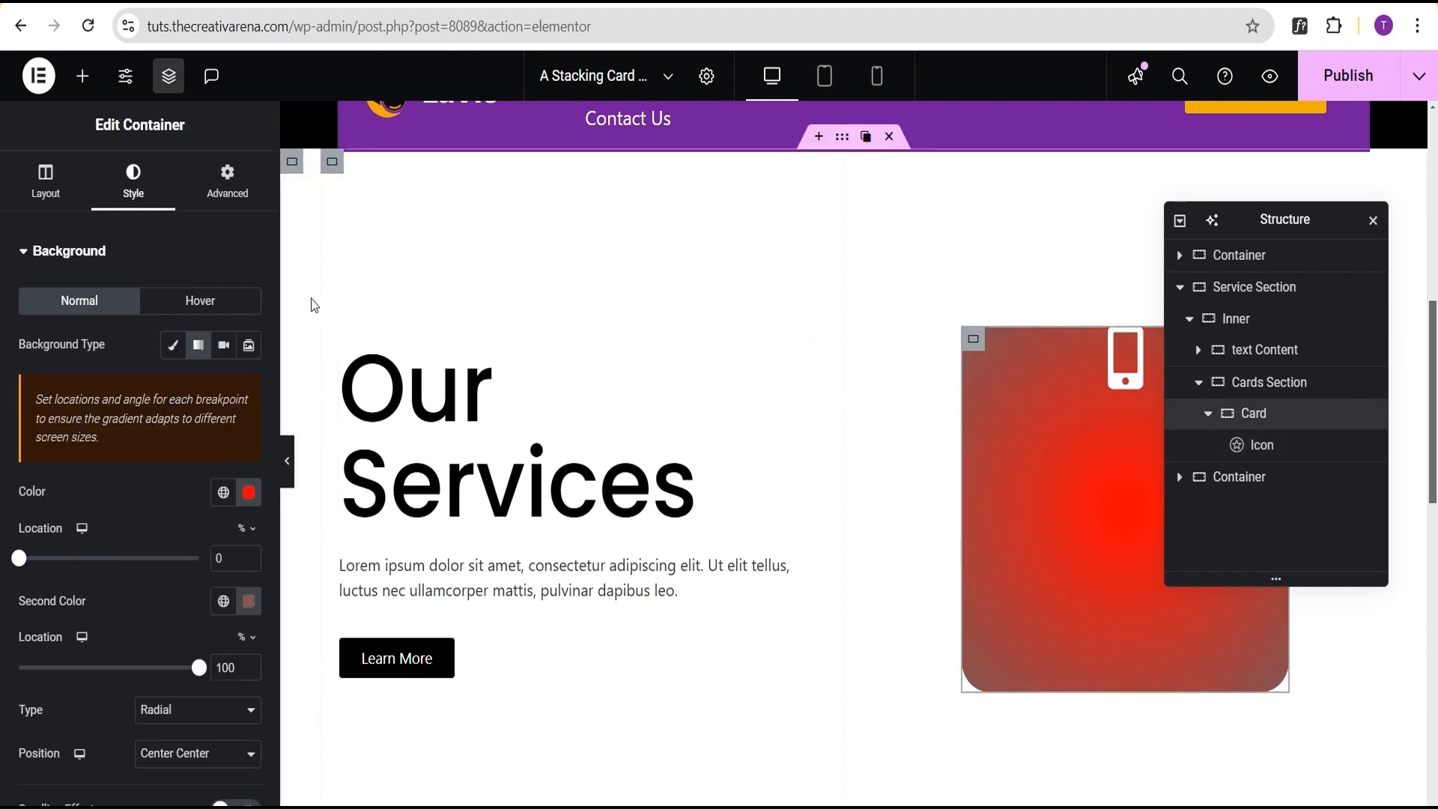
click(36, 408)
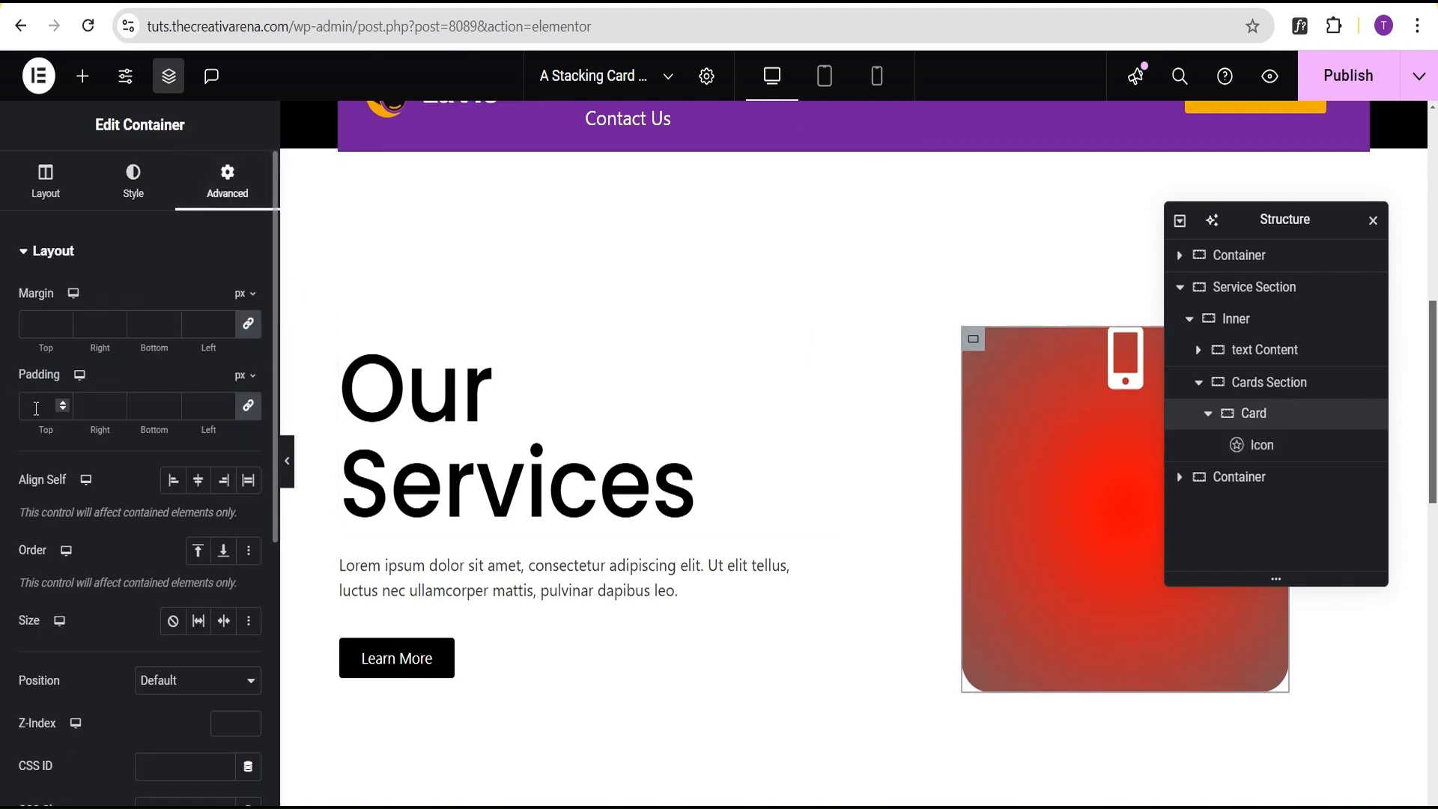
text(30)
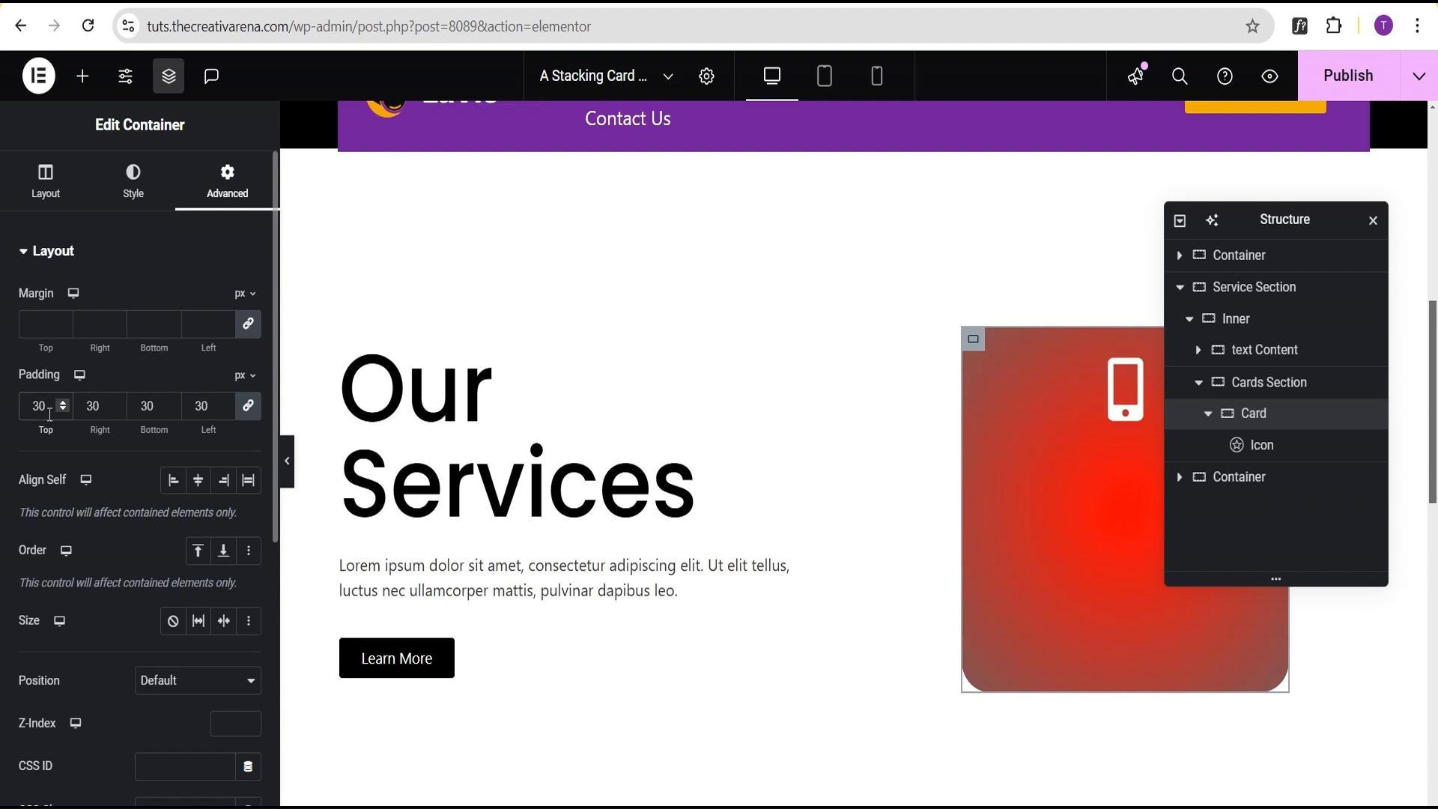
click(1077, 399)
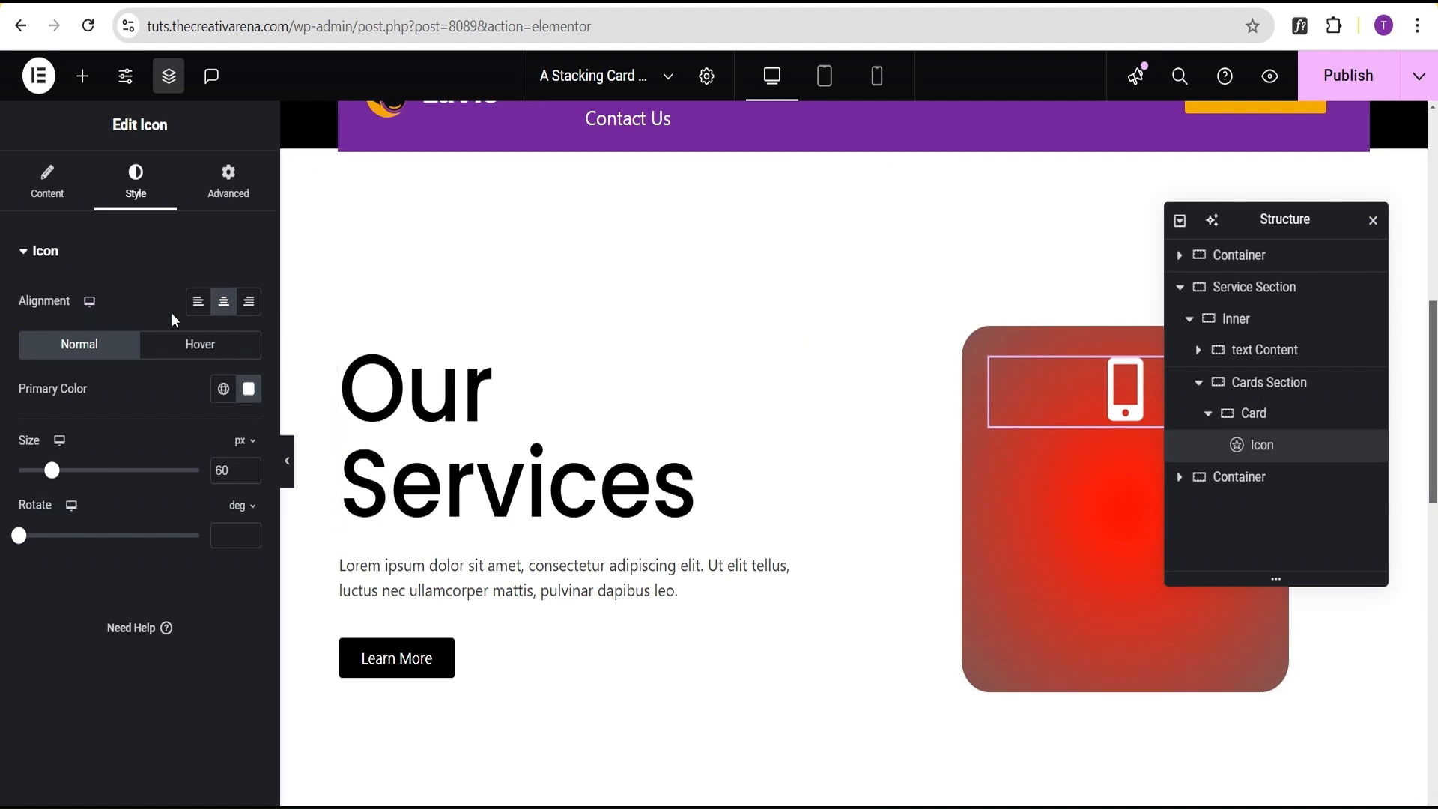
click(198, 301)
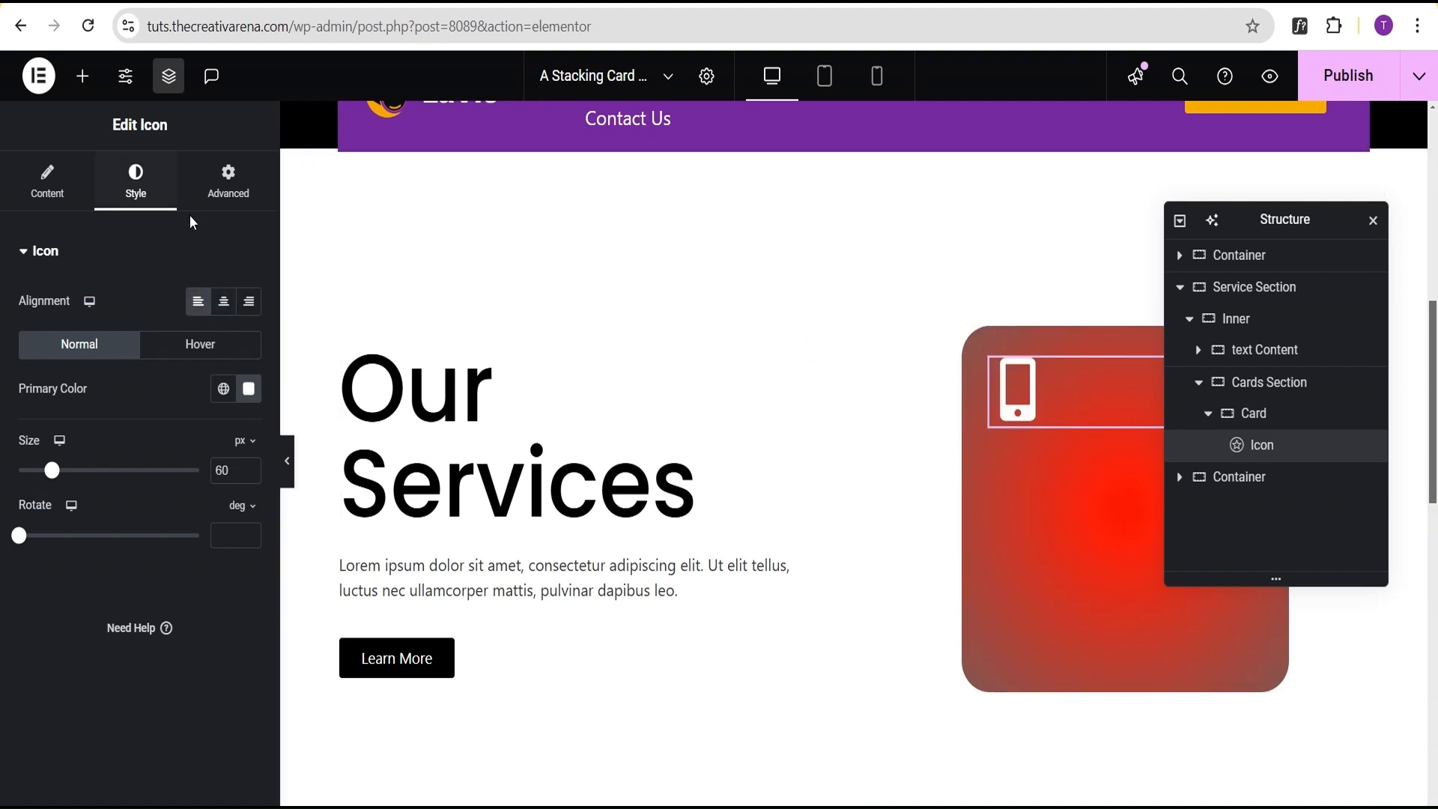
Add a Heading widget below the icon in the Card with the title "App Development".
click(82, 76)
scroll(75, 438, down, 2)
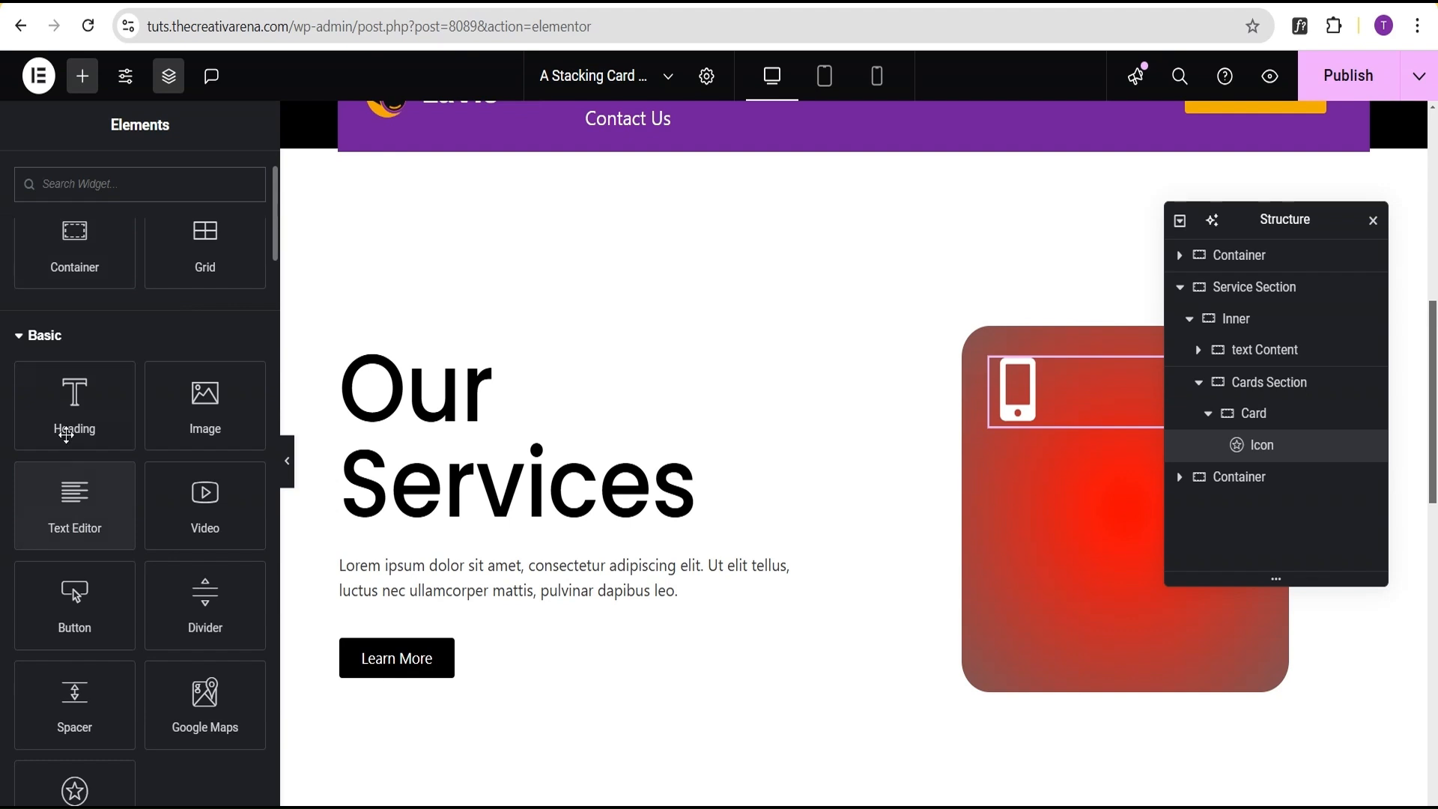
click(71, 414)
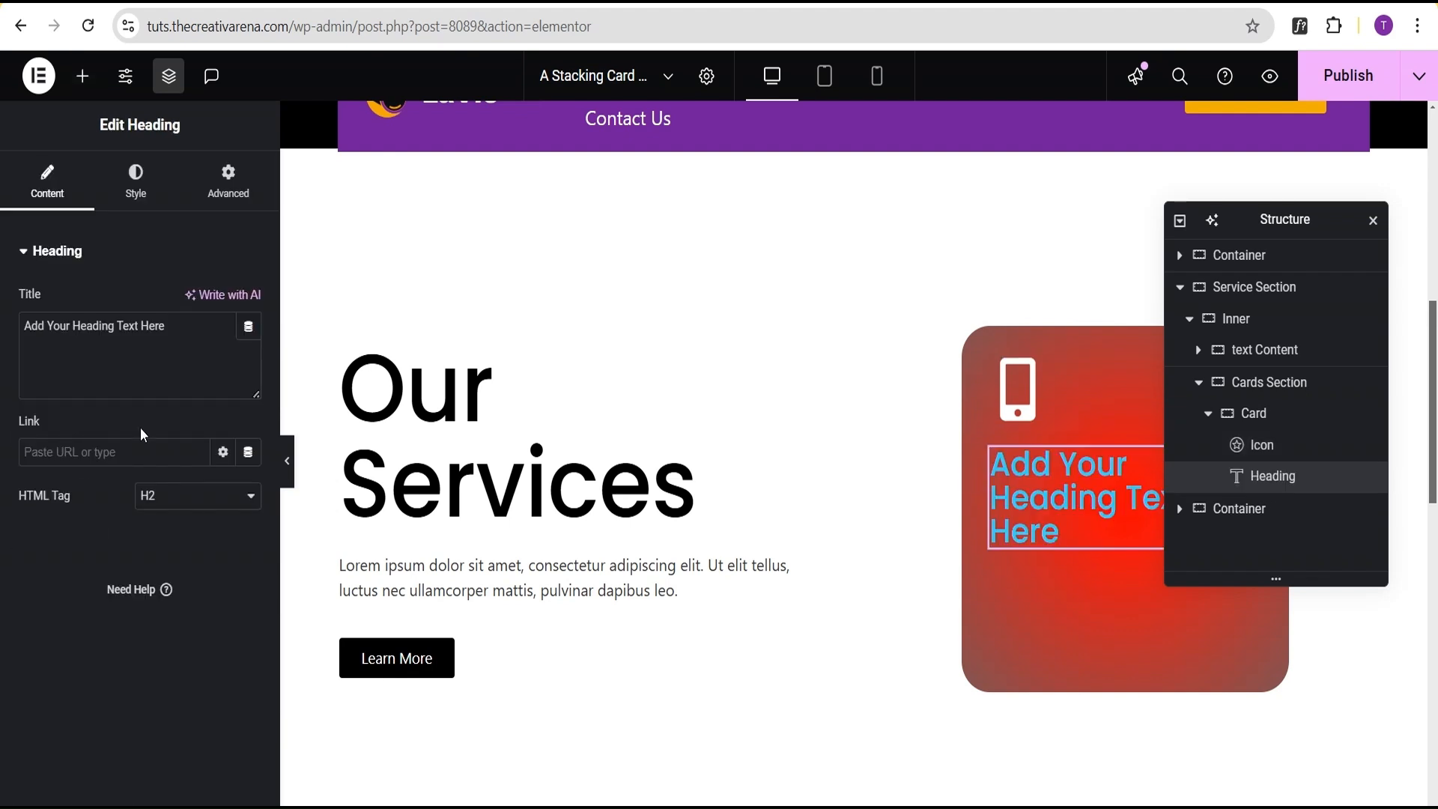
drag(194, 347, 26, 329)
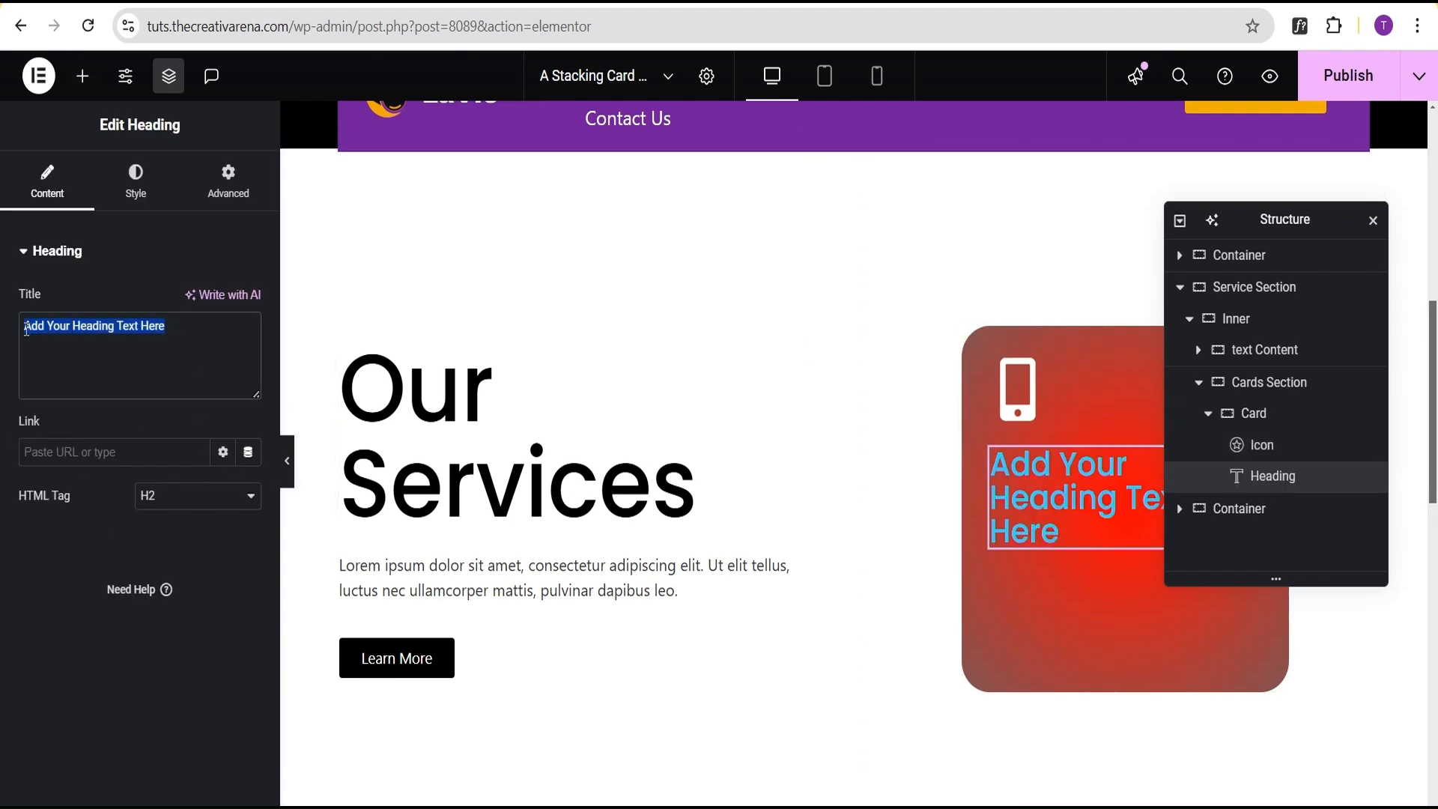
text(App)
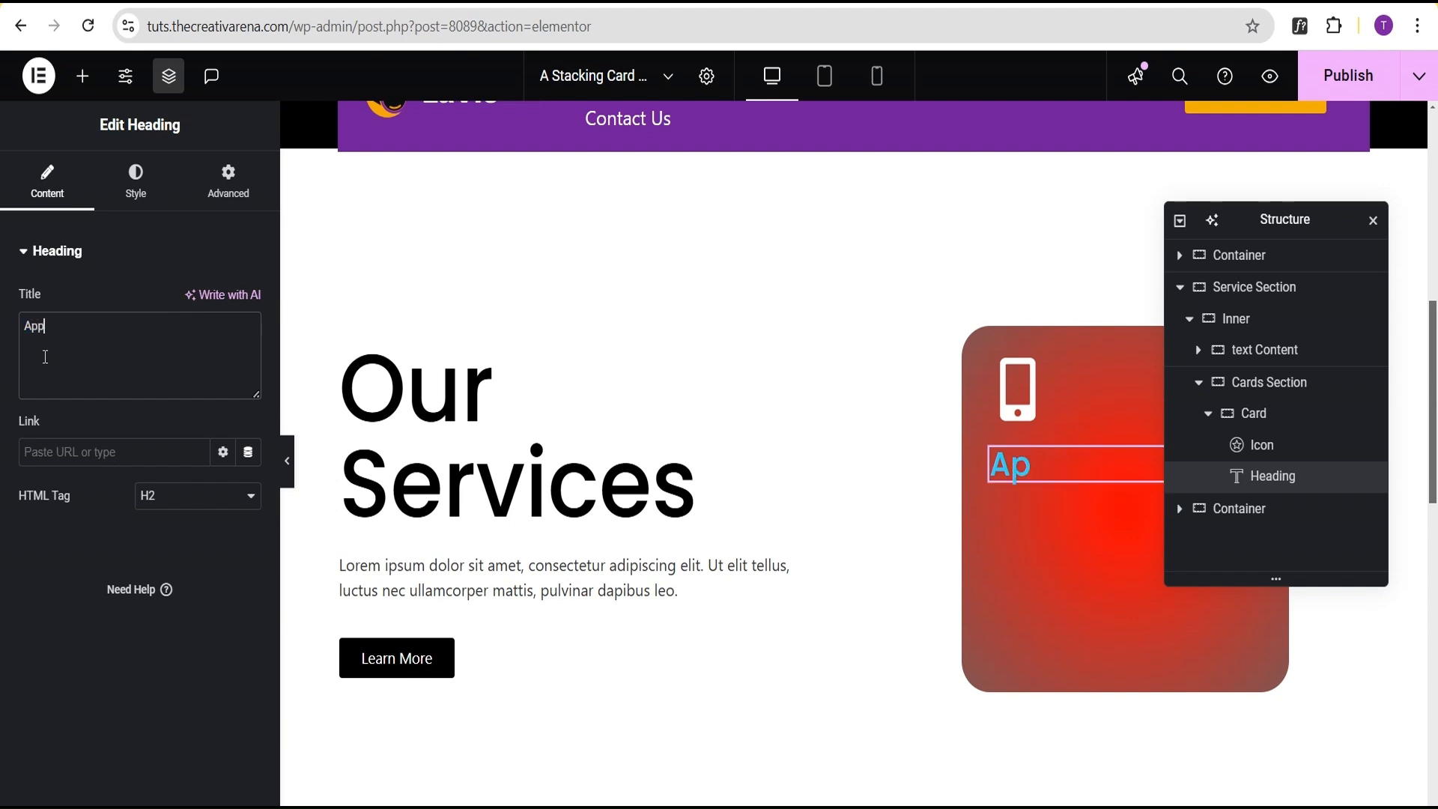
text( Development)
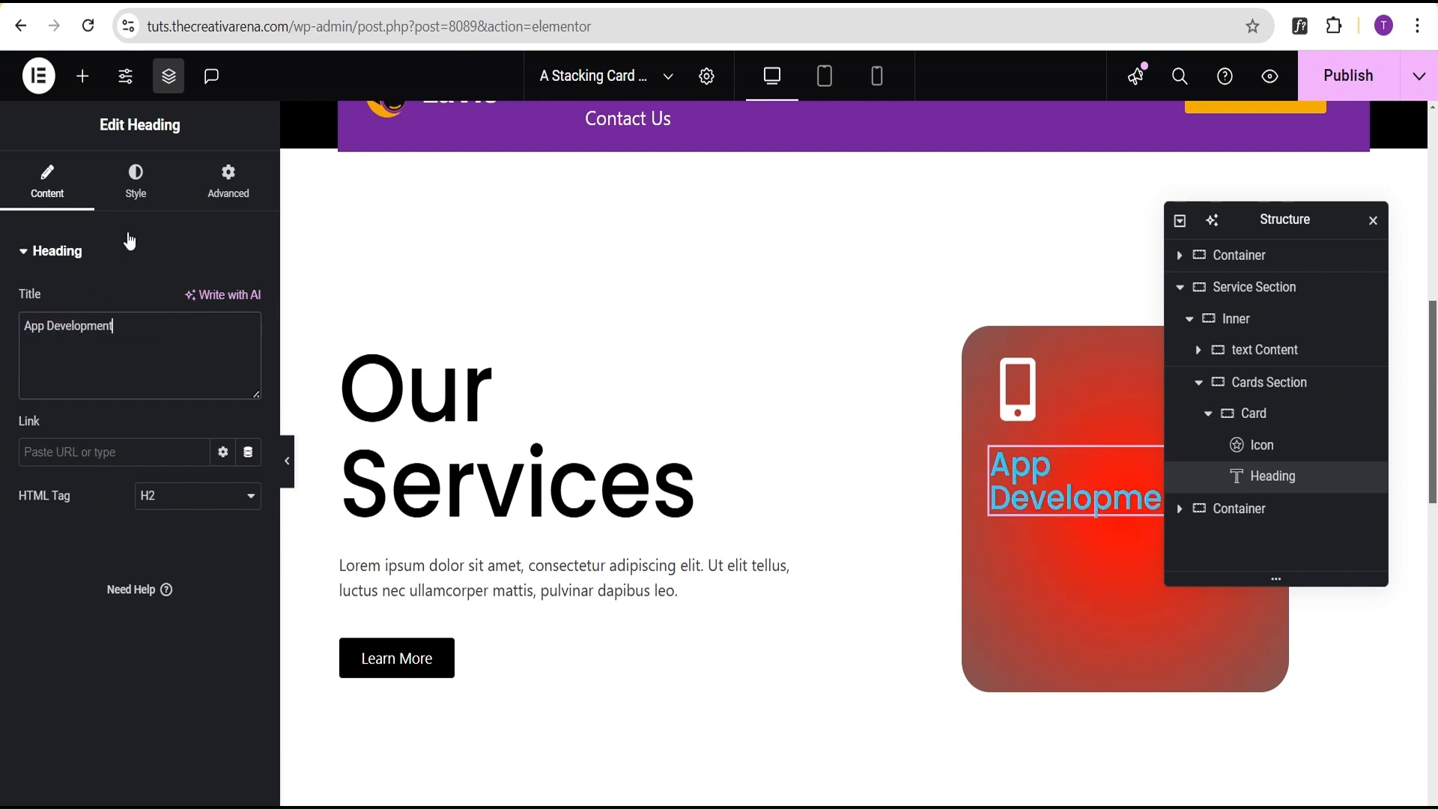
Set the App Development heading's text color to white.
click(136, 181)
click(249, 346)
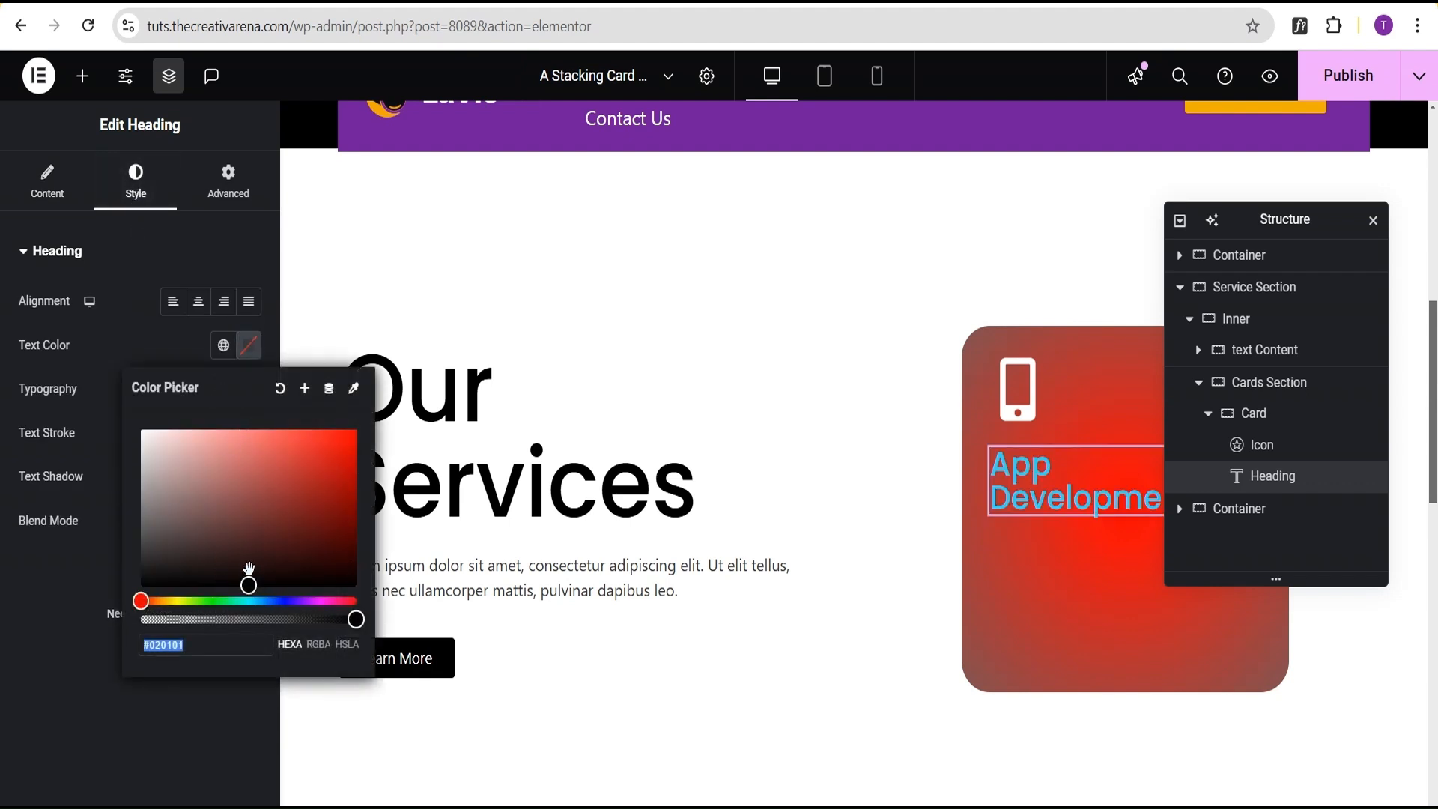
drag(248, 584, 135, 429)
click(114, 403)
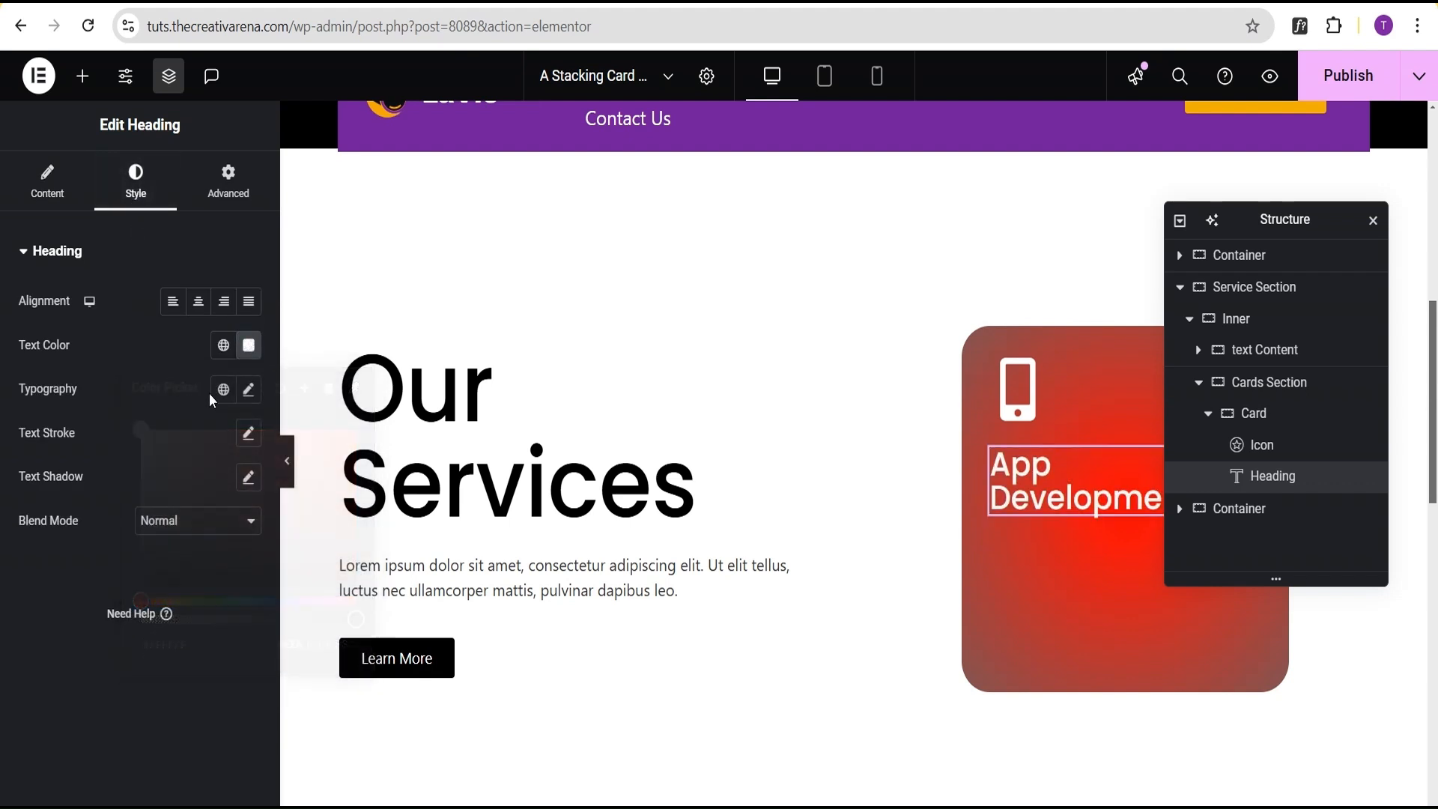
Set the App Development heading's typography size to 2.3 em.
click(248, 389)
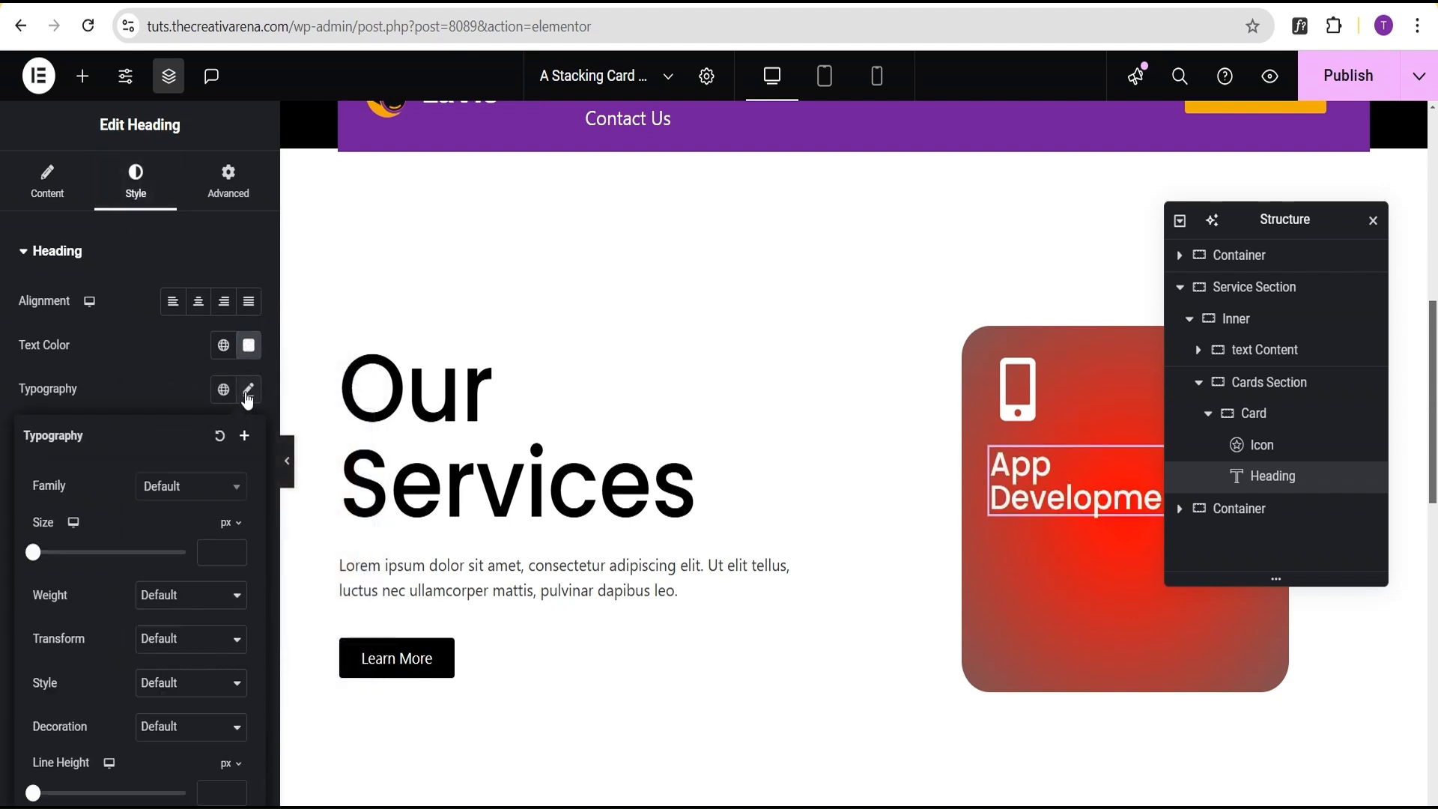
click(228, 524)
click(227, 555)
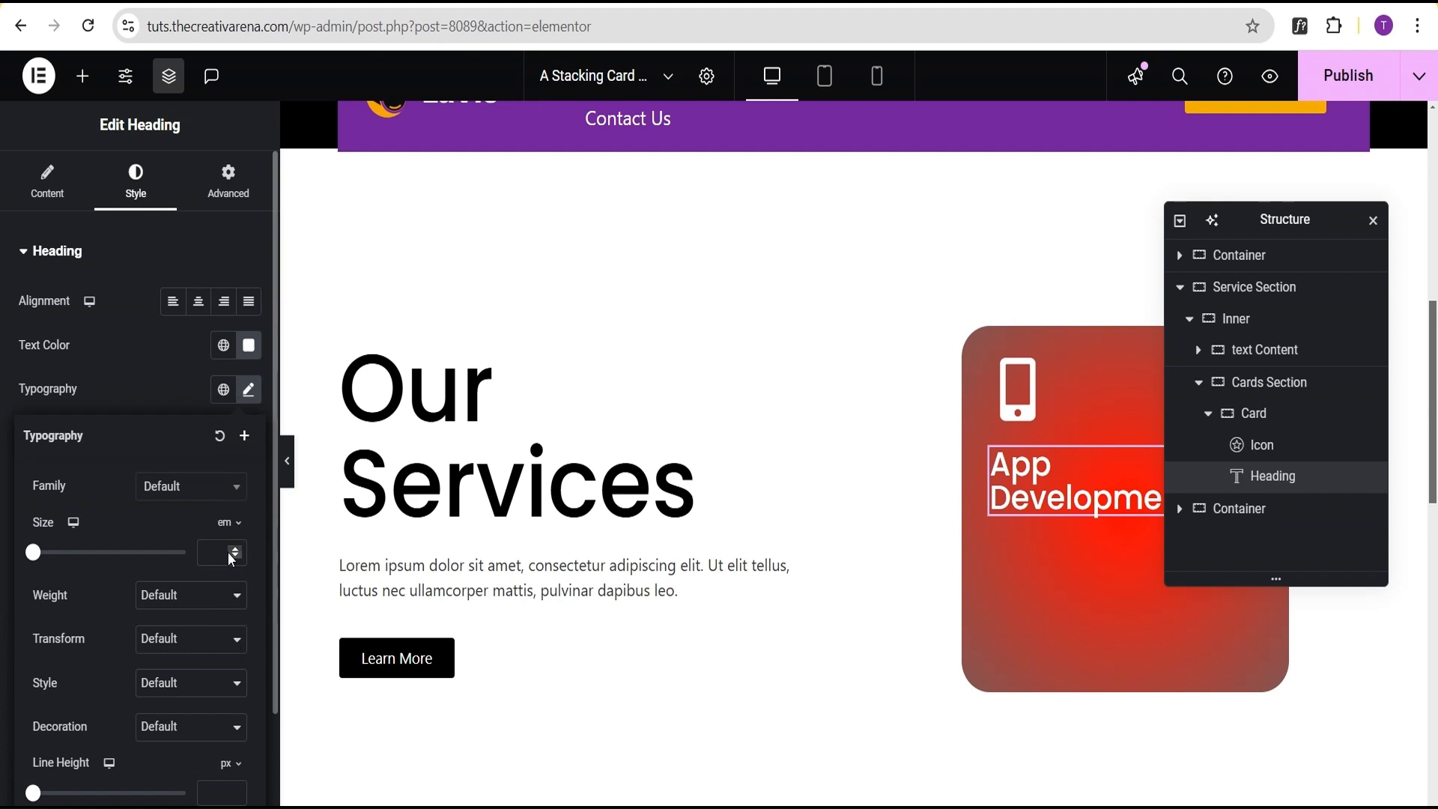
click(214, 550)
text(2.3)
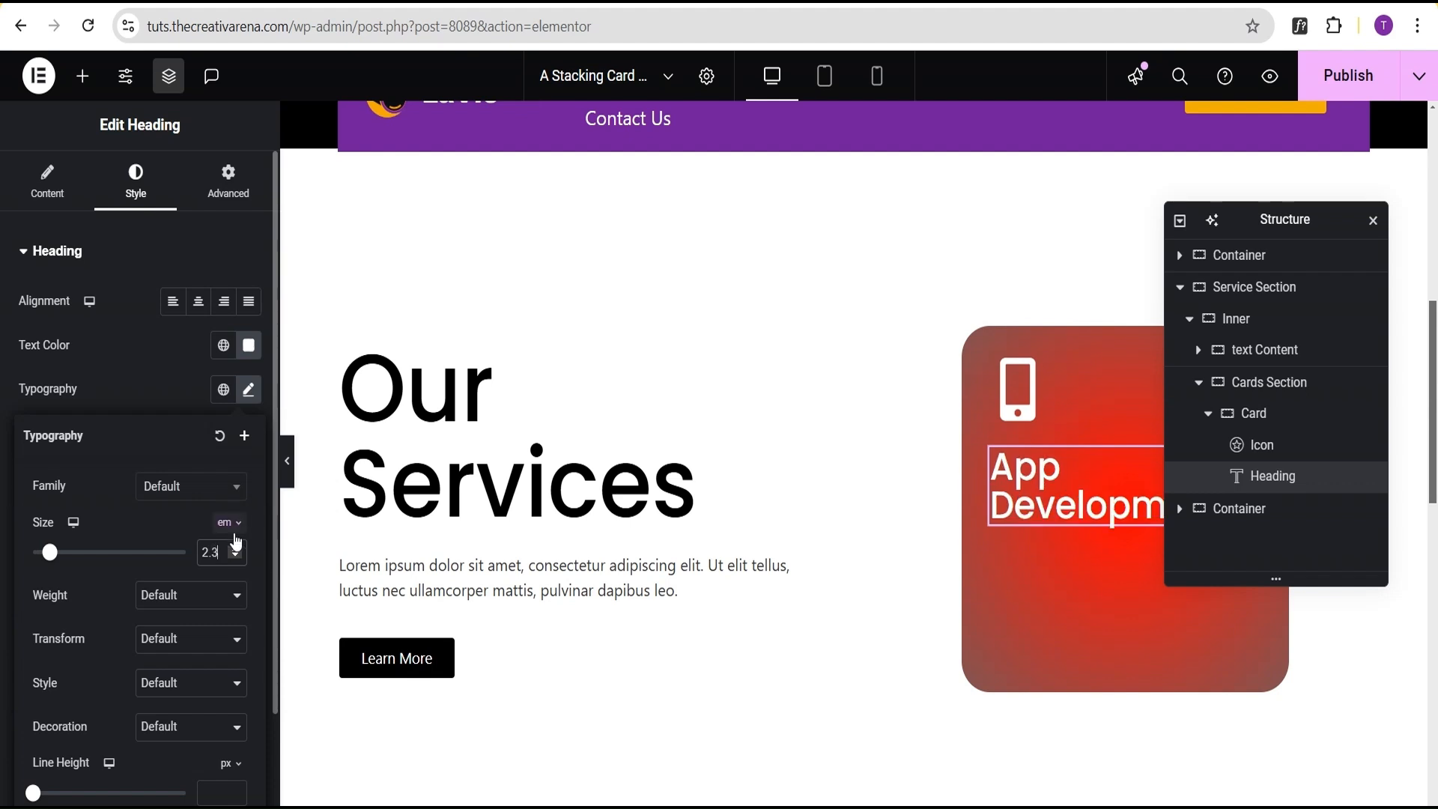
click(138, 363)
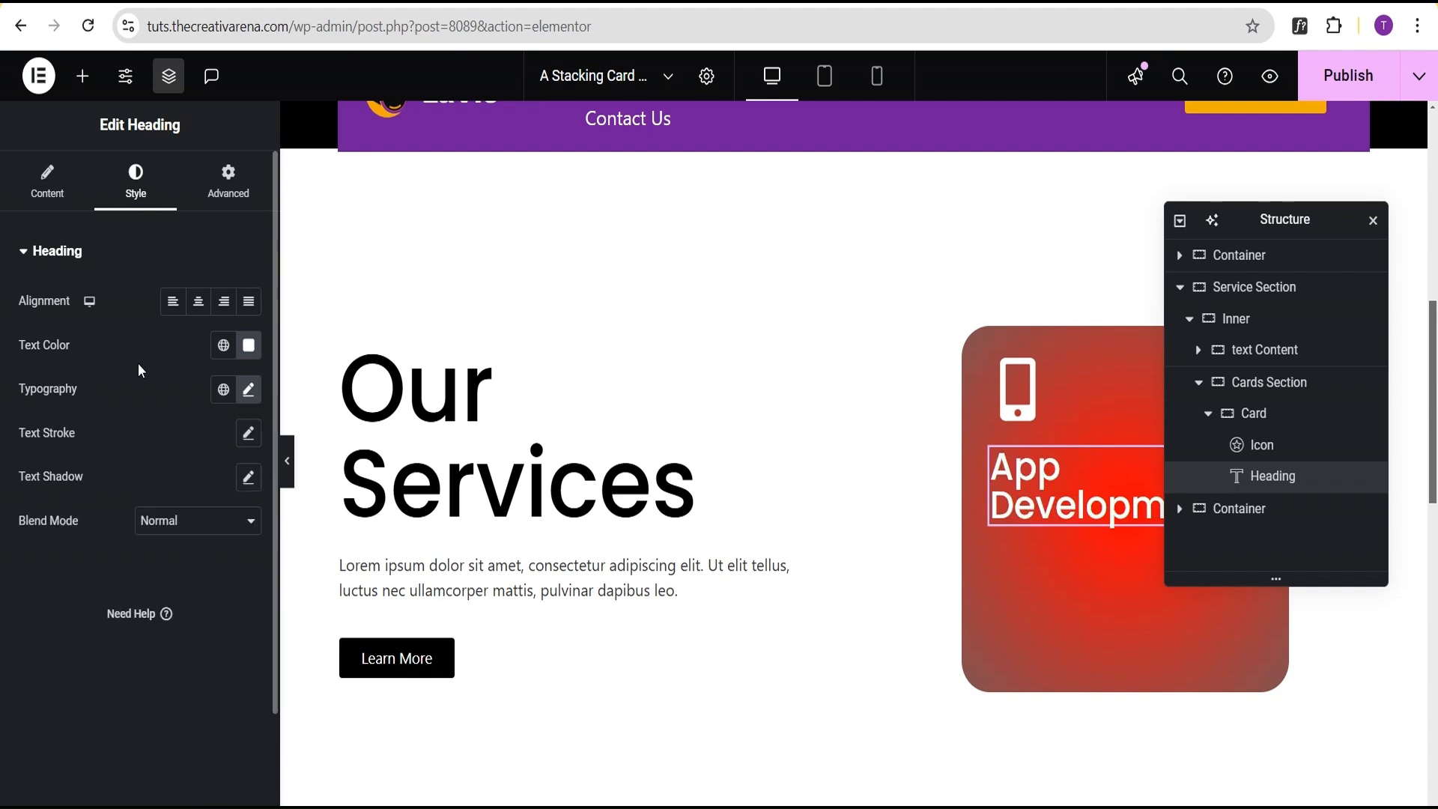
Set the Card container's Justify Content to Space Around and check the section at full editor width.
click(1254, 413)
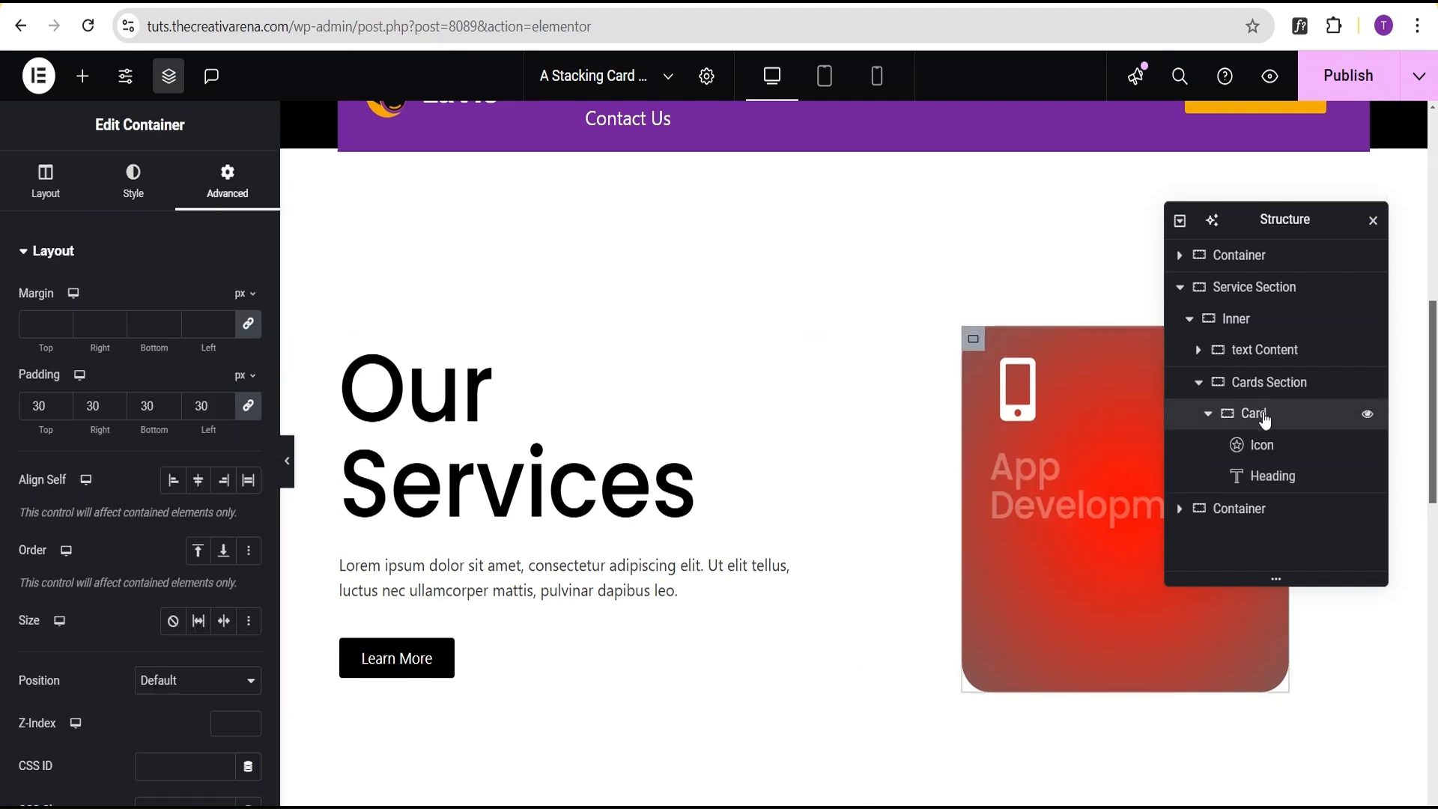
click(45, 181)
scroll(112, 374, down, 3)
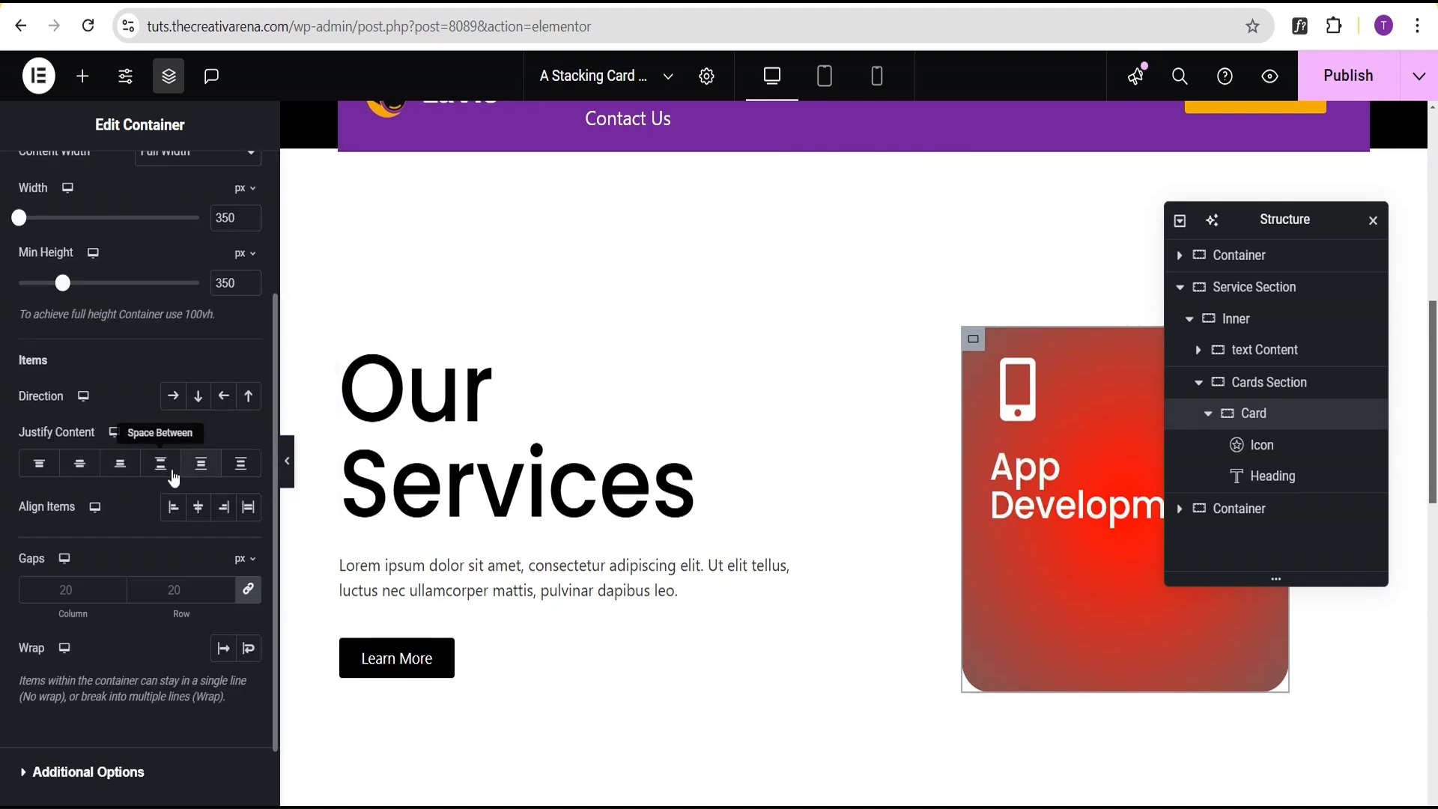
click(204, 474)
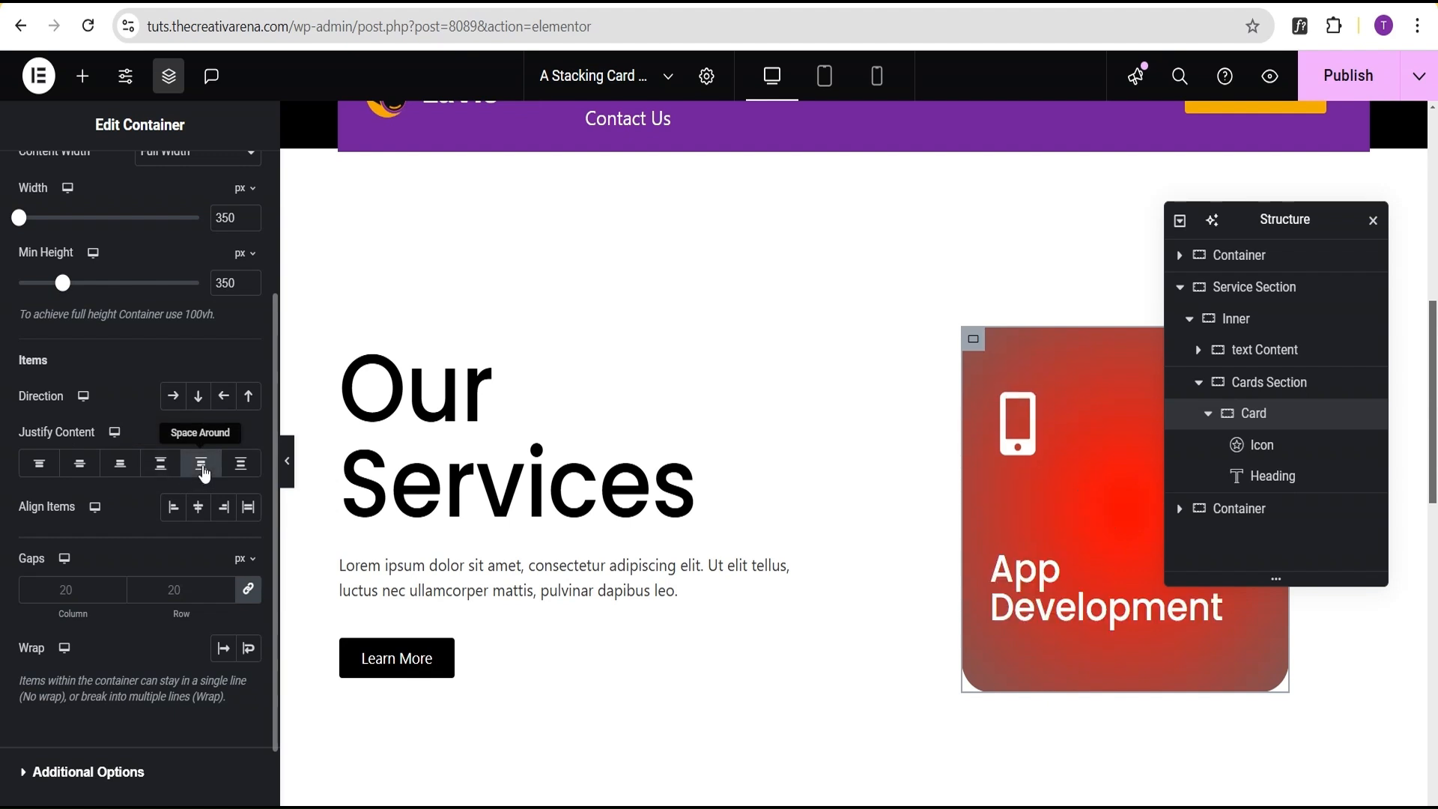
click(281, 460)
scroll(1026, 541, down, 1)
scroll(1008, 519, up, 2)
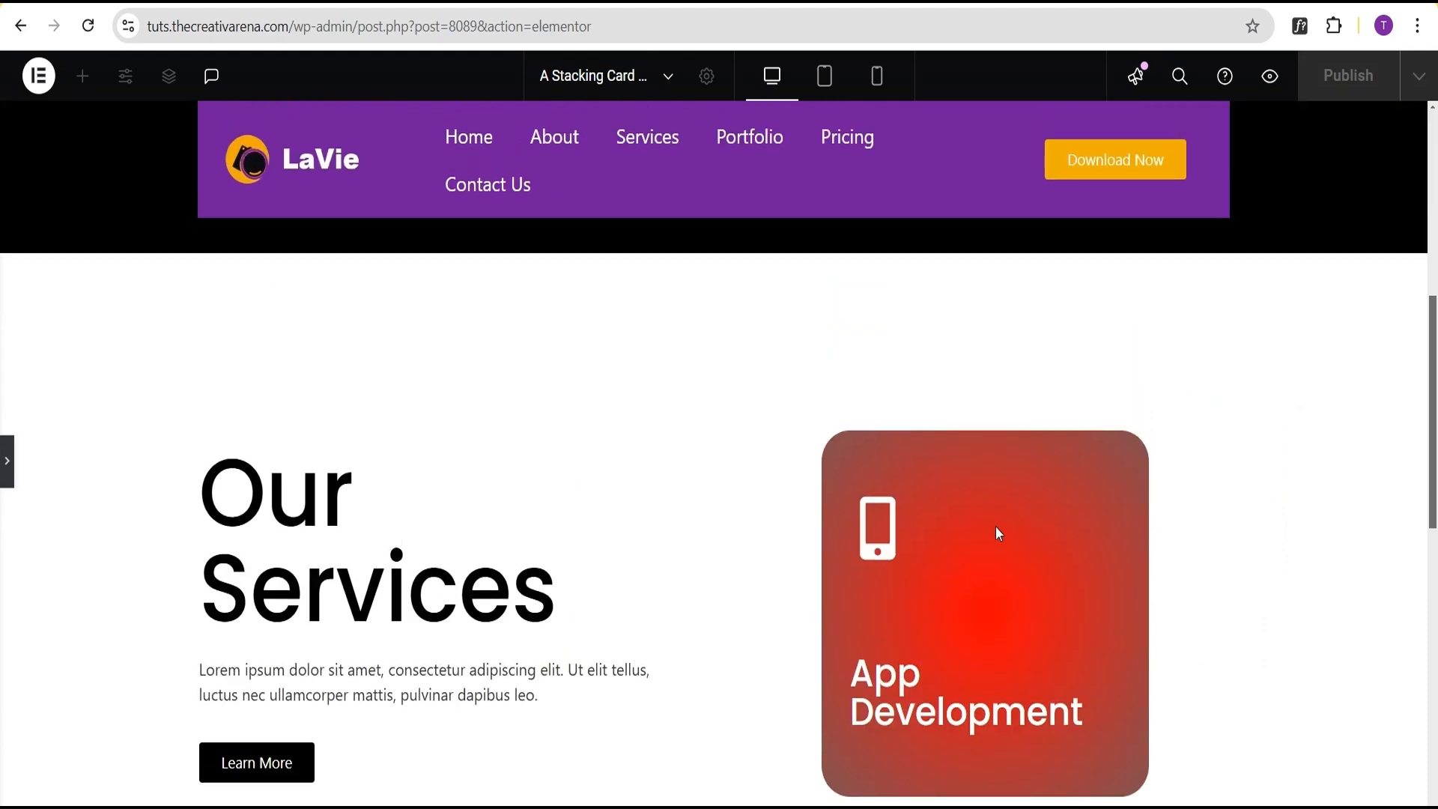
scroll(996, 530, down, 1)
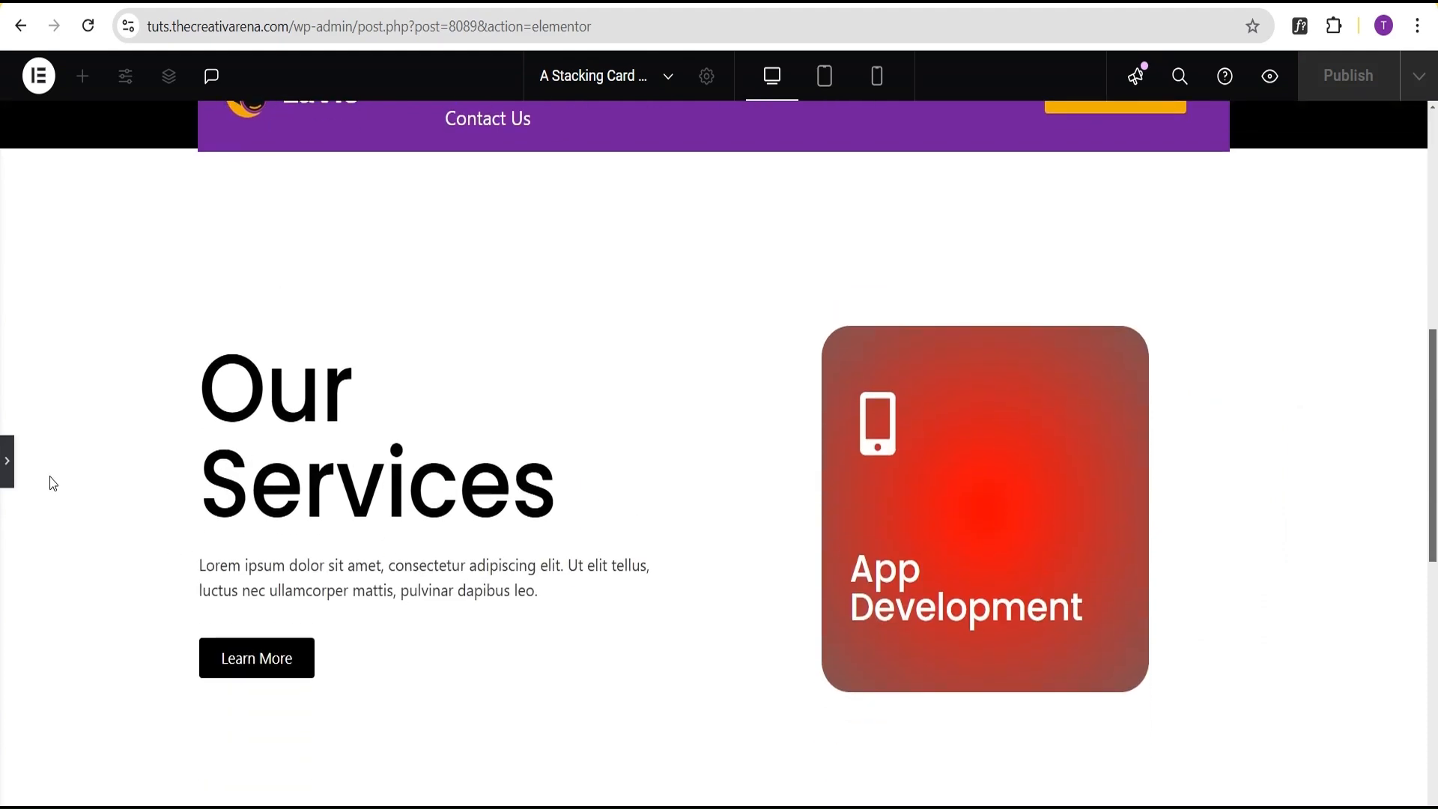
click(6, 463)
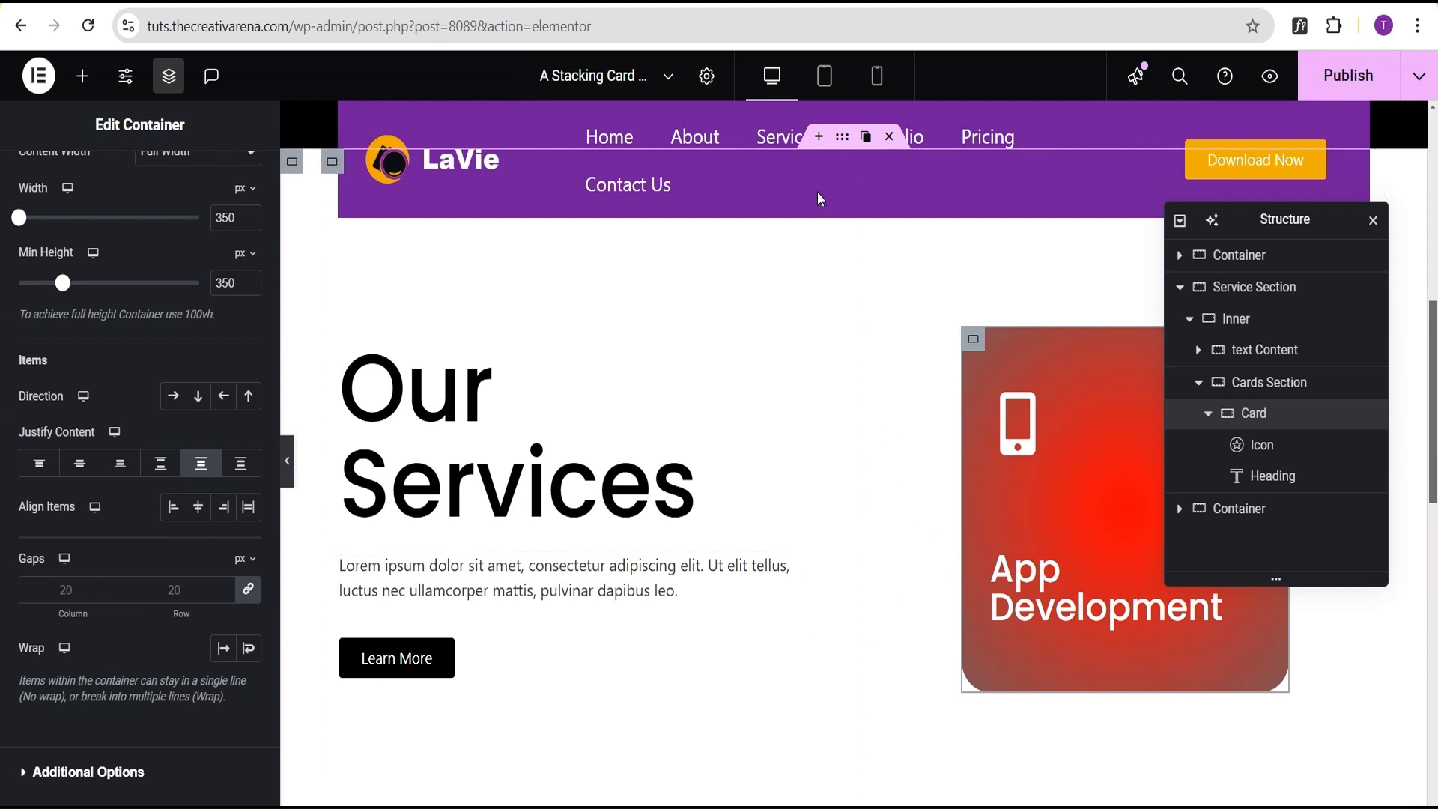
Switch to the tablet layout and reduce the Our Services heading's typography size to 4.4 em.
click(824, 77)
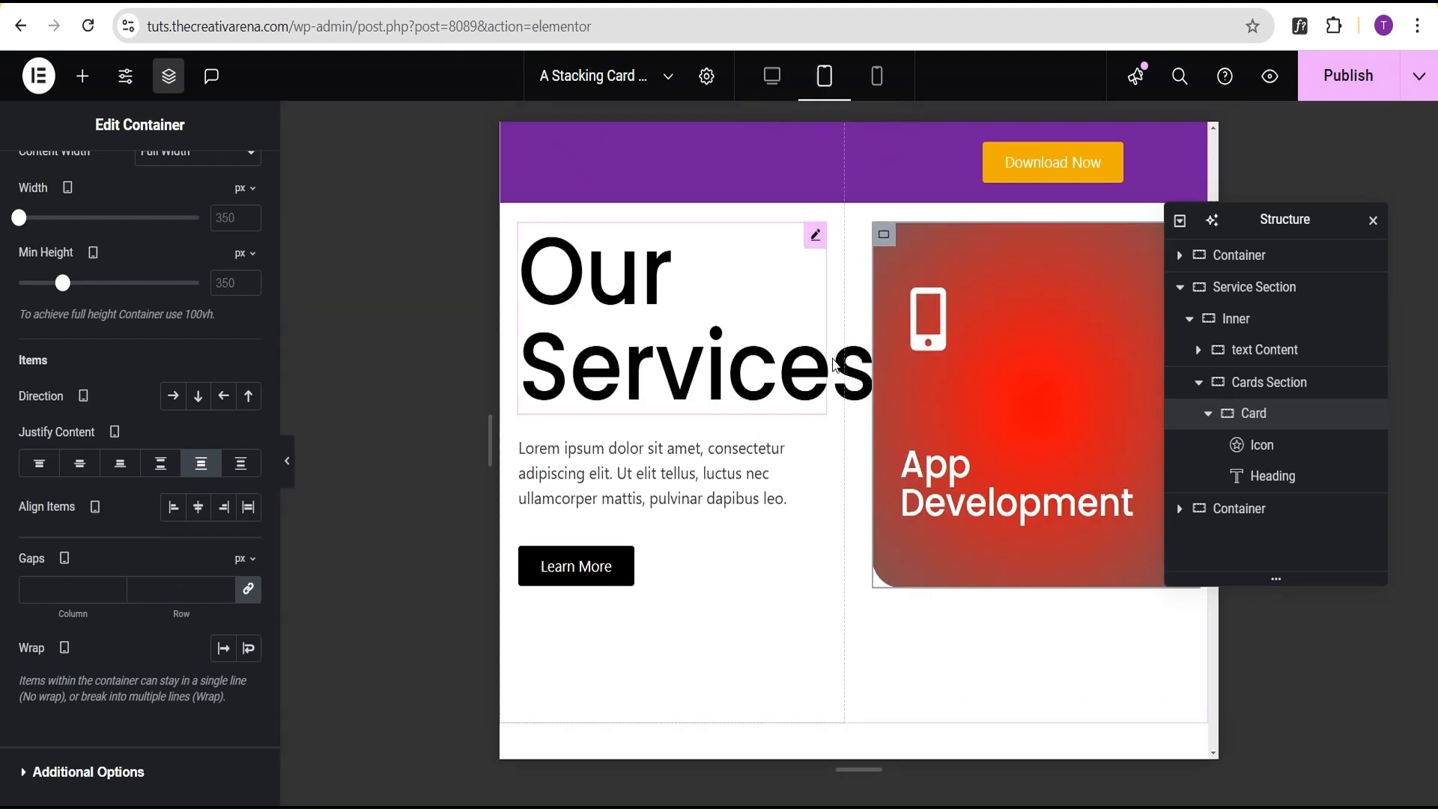
click(814, 238)
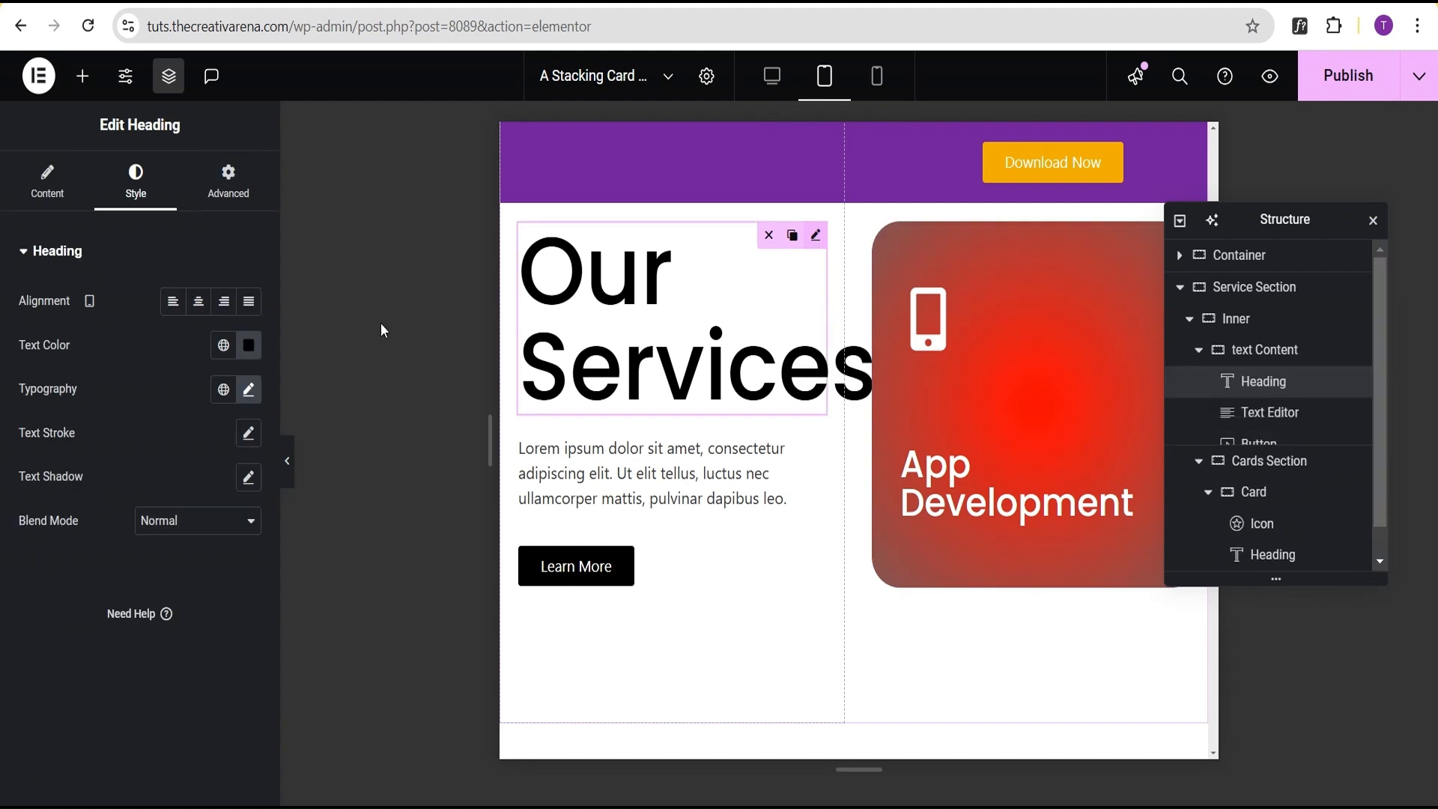
click(249, 389)
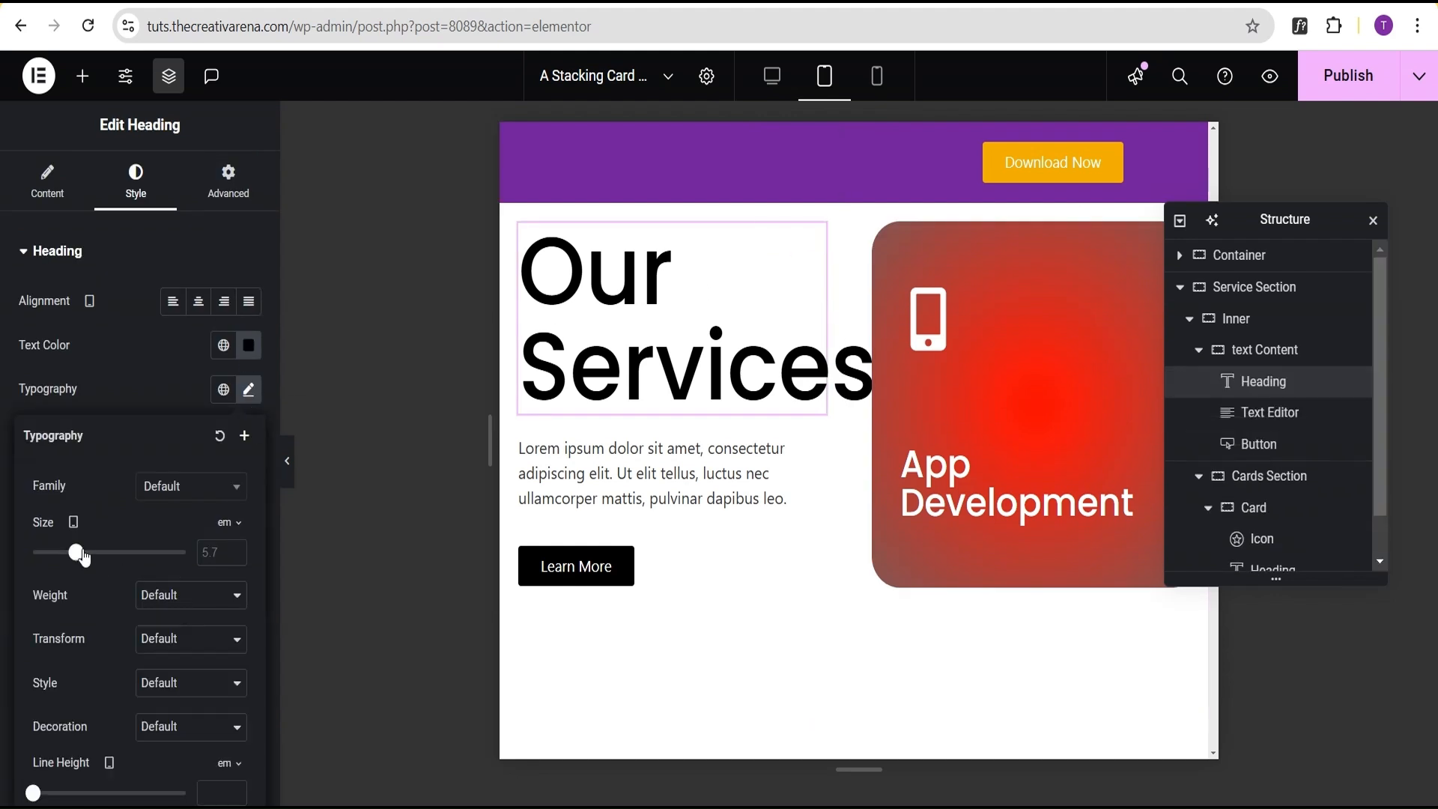
drag(84, 558, 70, 560)
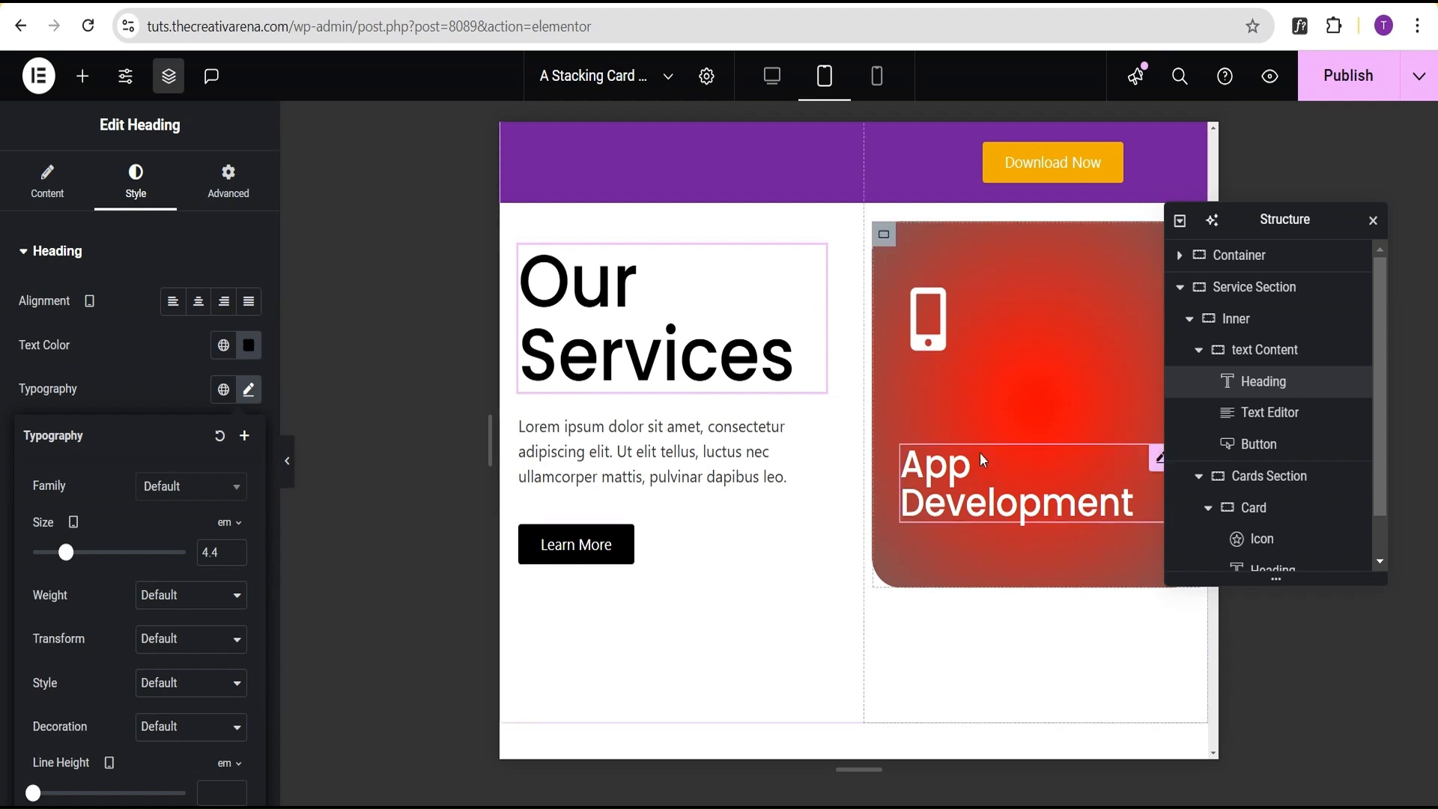
Set the Card container's tablet width to 250 px and its minimum height to 250 px.
click(882, 237)
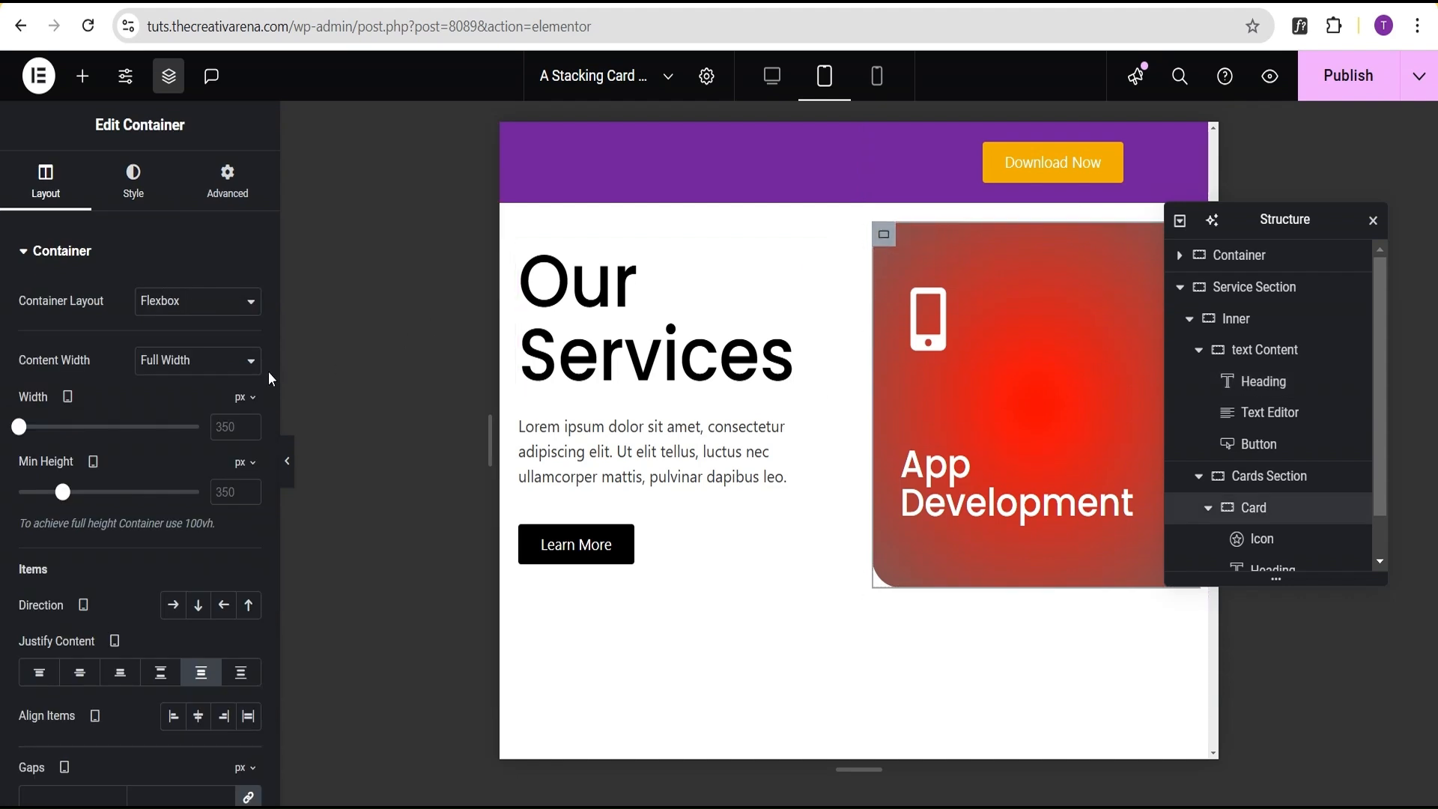
click(208, 423)
text(250)
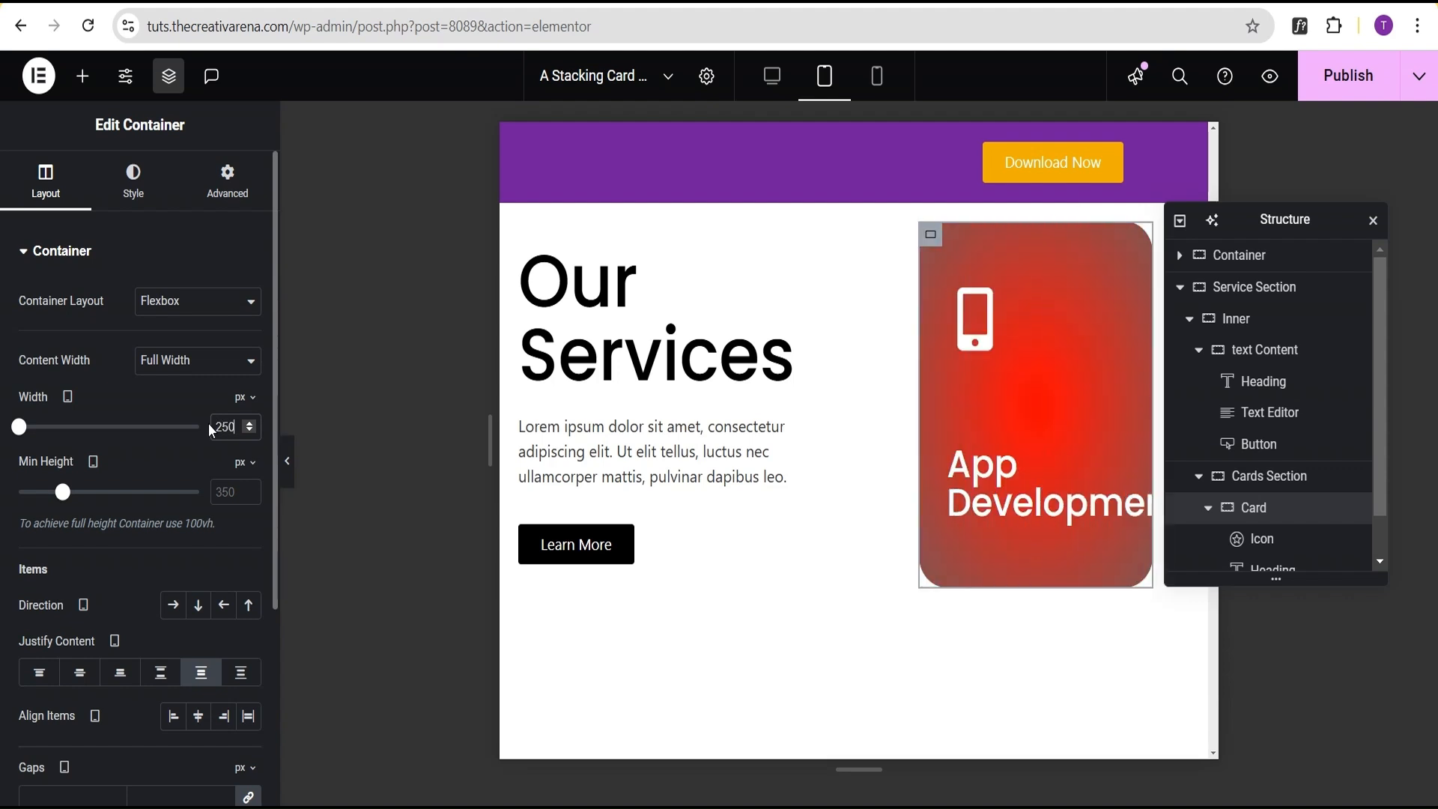
click(229, 492)
text(250)
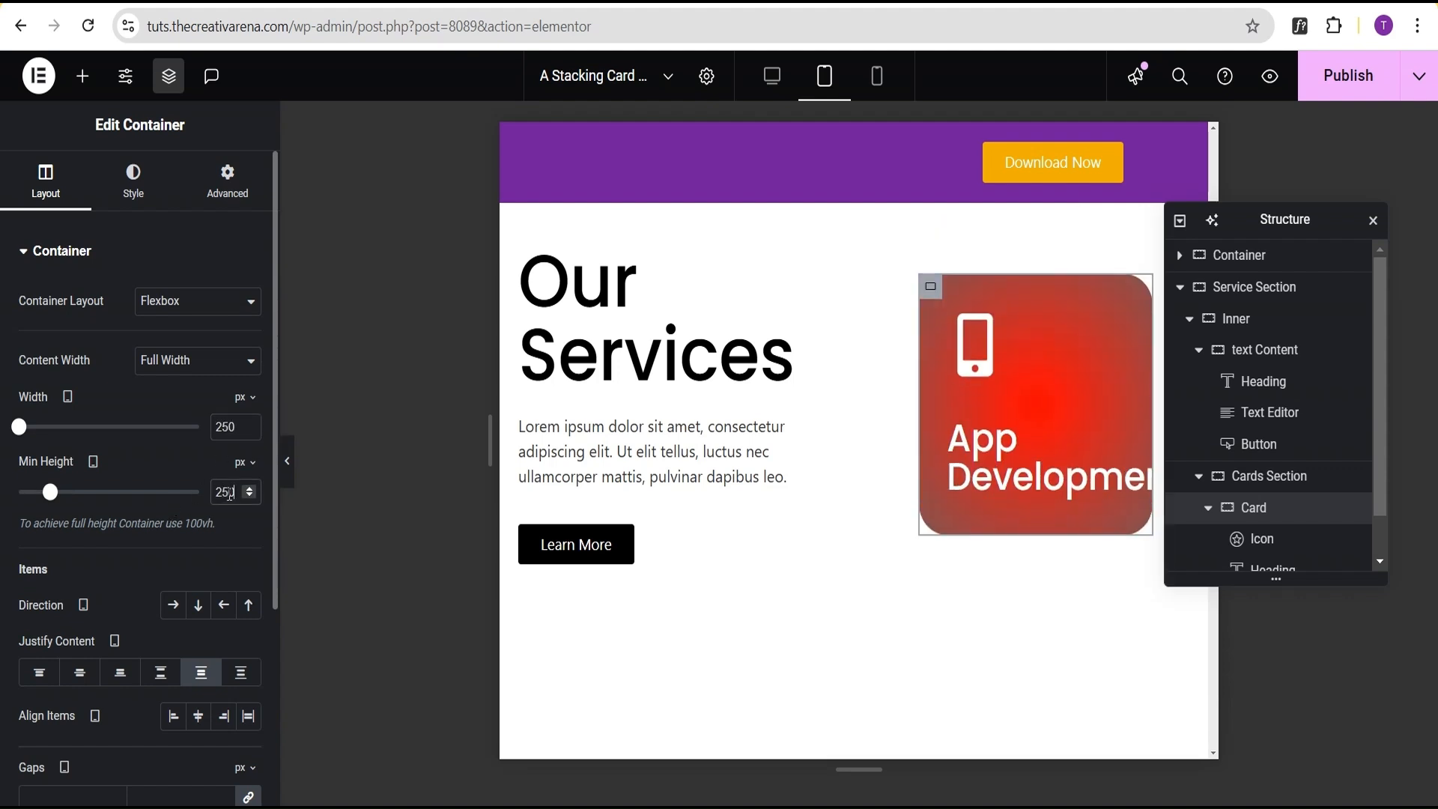
Set the tablet size of the Card's mobile icon to 50 px and of the App Development heading to 1.5 em.
click(1115, 326)
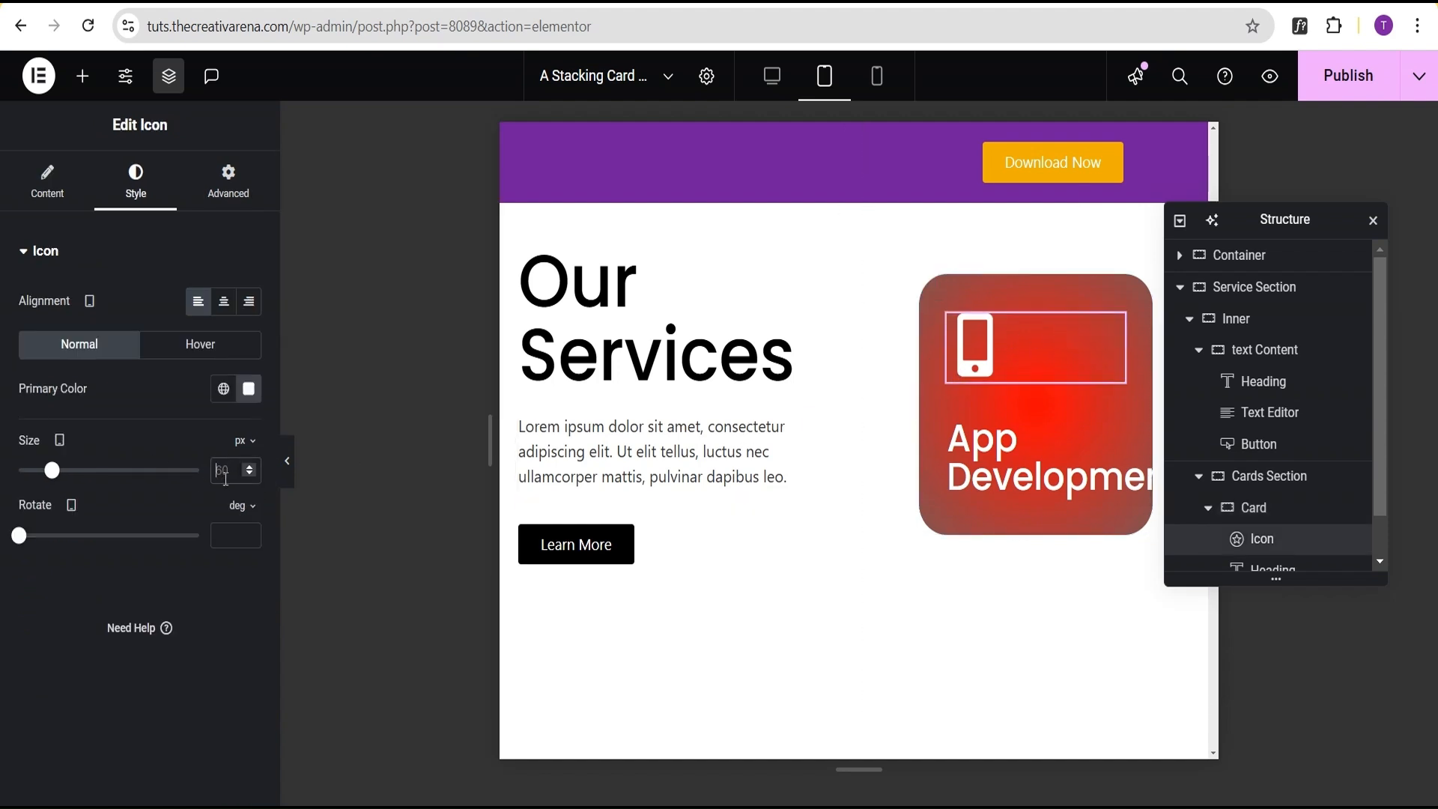
text(50)
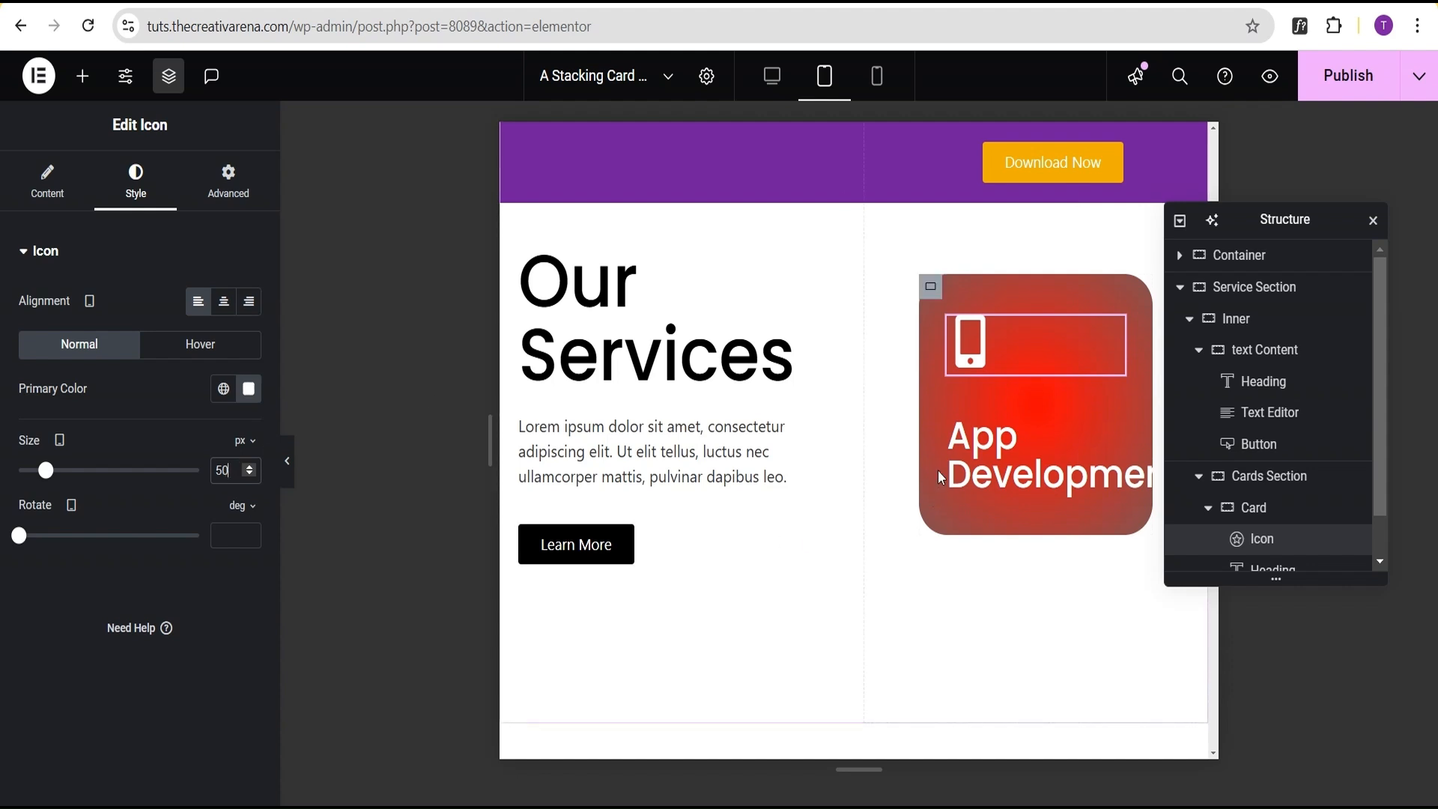
click(988, 445)
click(248, 389)
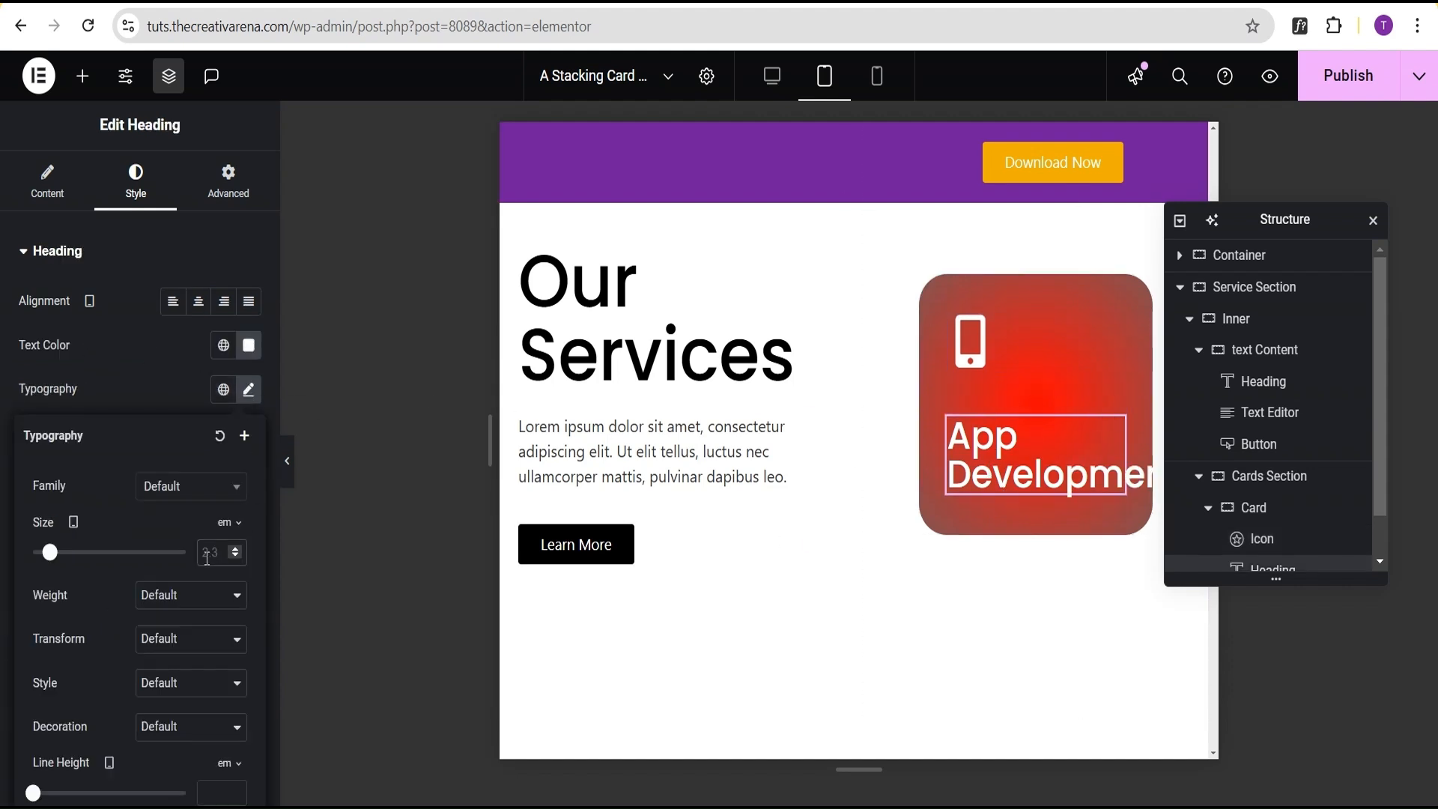
text(1.5)
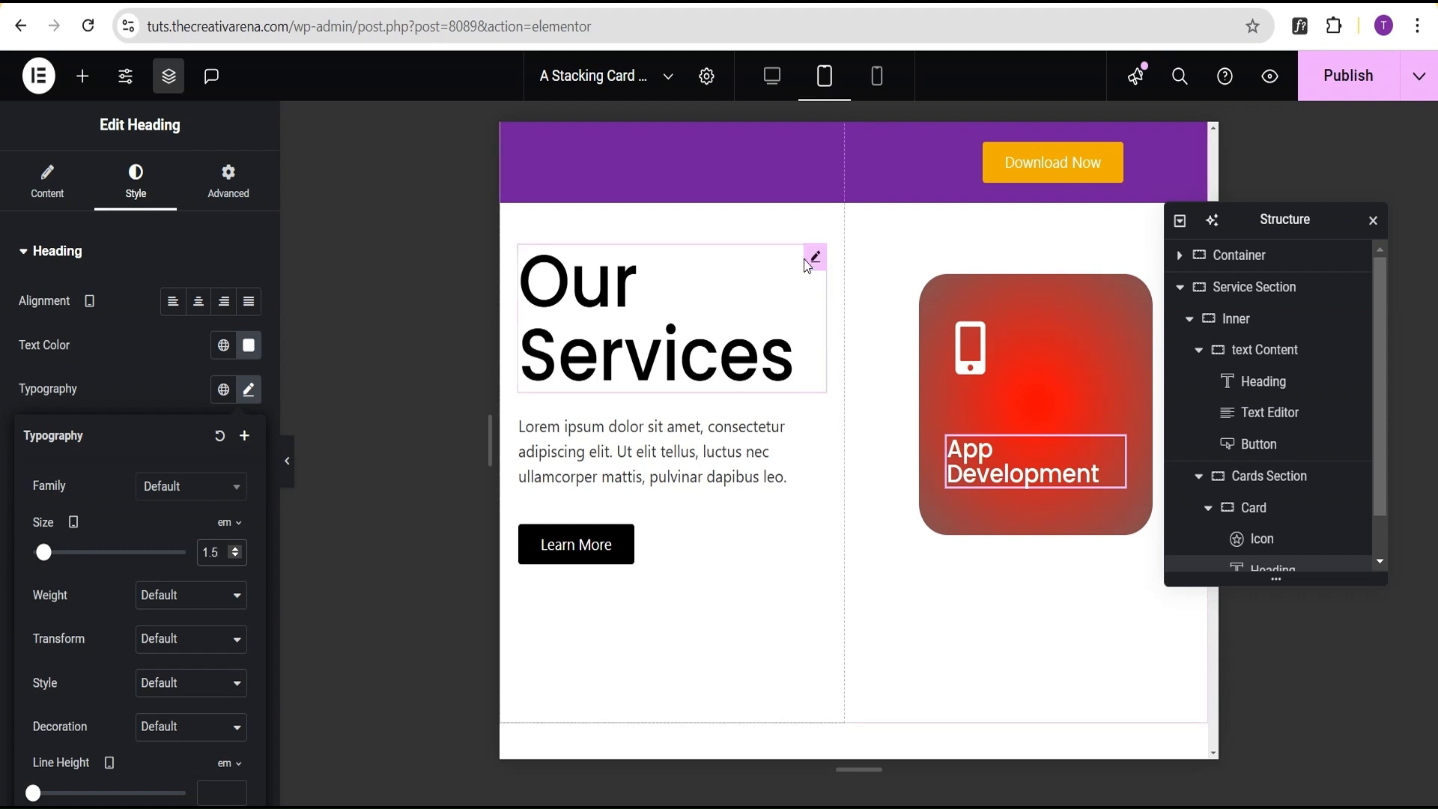
Reduce the Our Services heading's tablet typography size to 3.7 em.
click(816, 259)
click(248, 390)
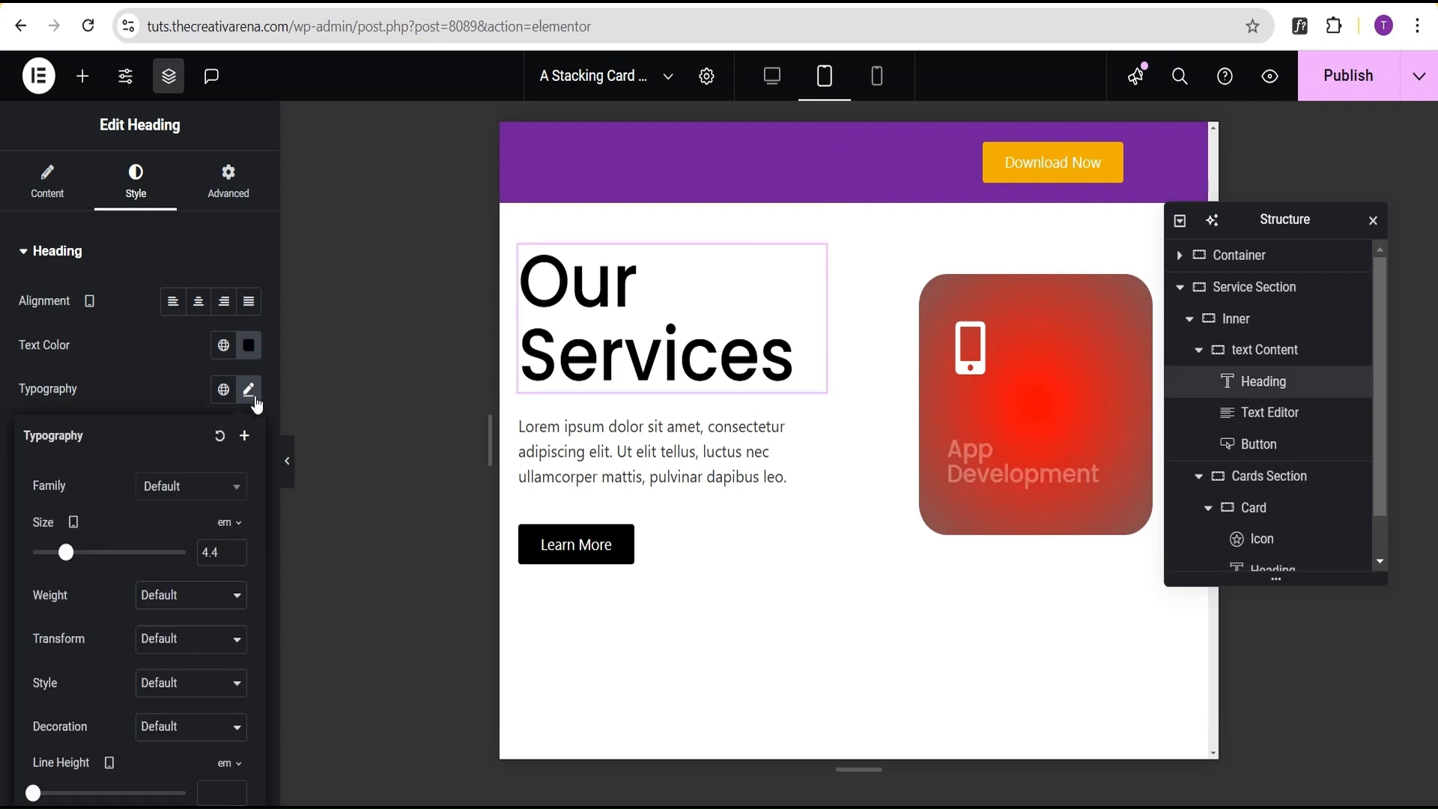
drag(67, 554, 61, 558)
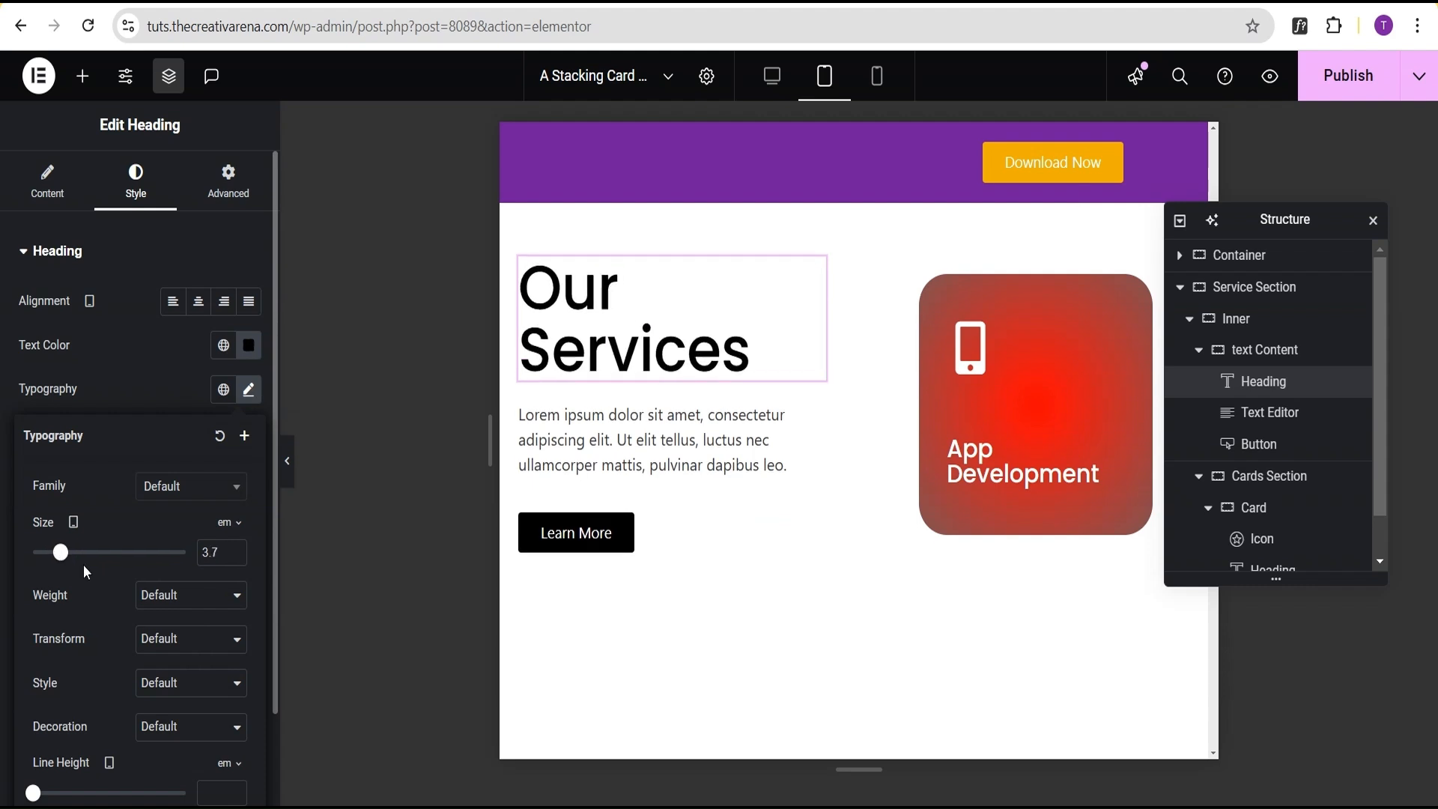
Set the Our Services heading's tablet typography size to 3.5 em.
click(236, 555)
click(235, 555)
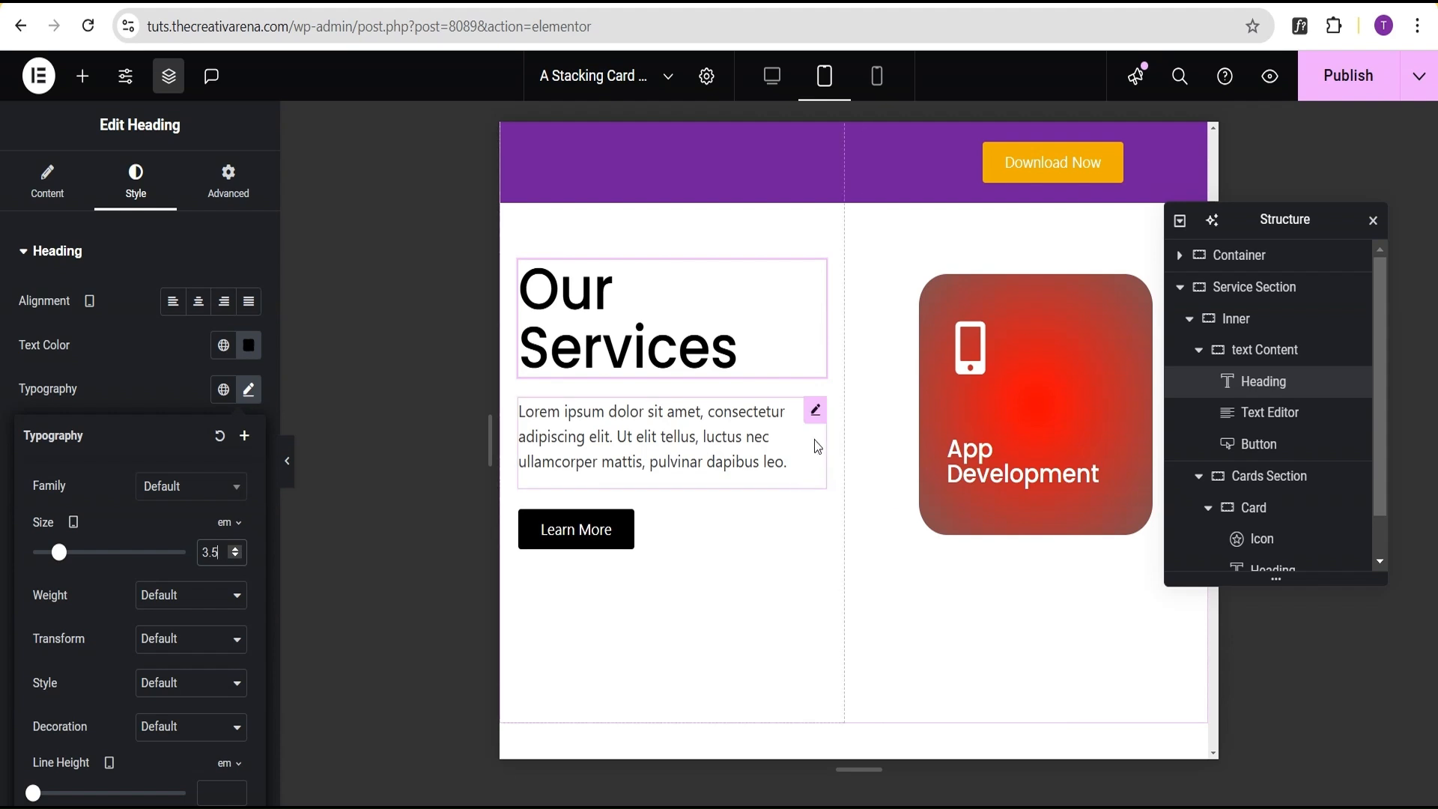
scroll(816, 439, up, 3)
Switch to the mobile layout and set the Our Services heading's typography size to 3 em.
click(877, 77)
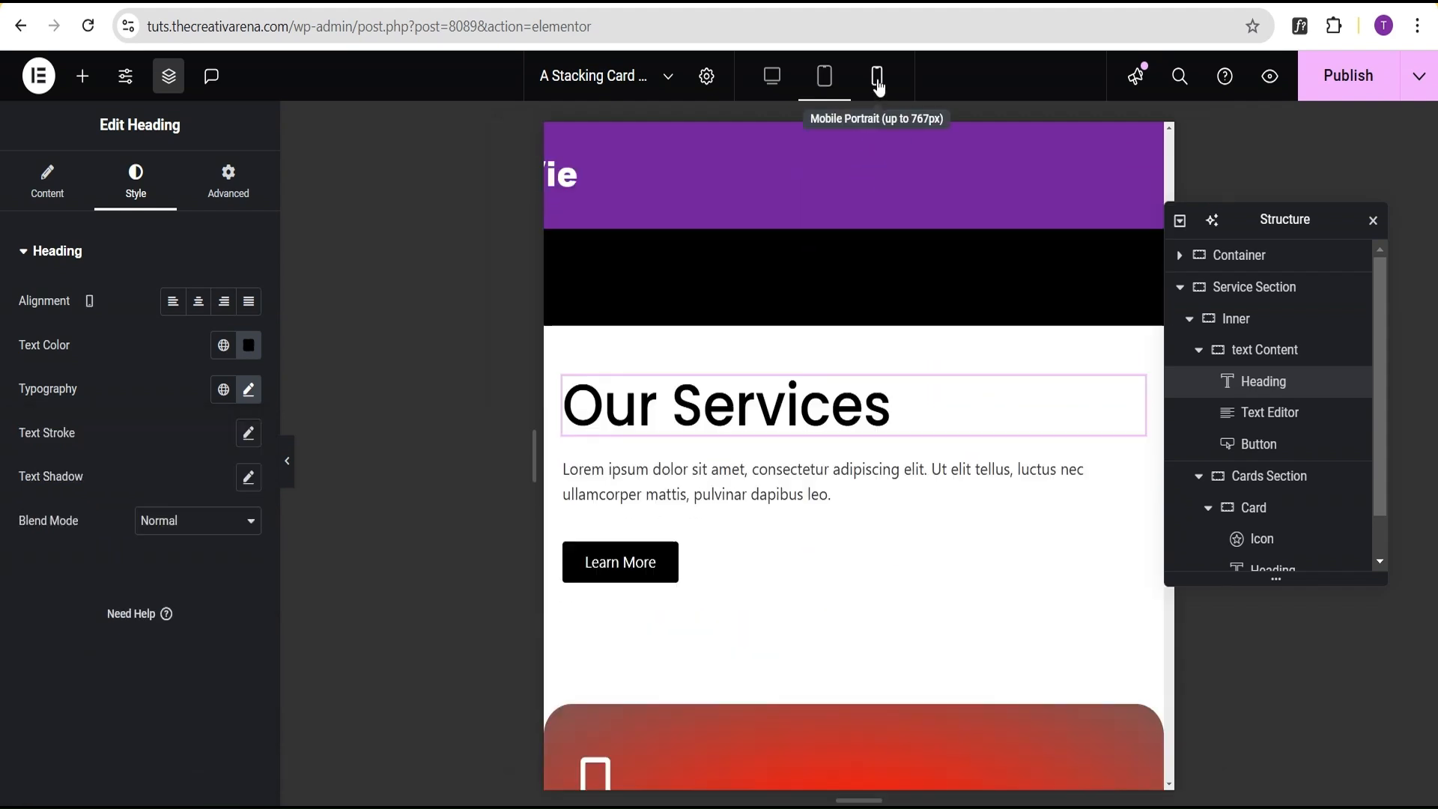
scroll(859, 374, down, 1)
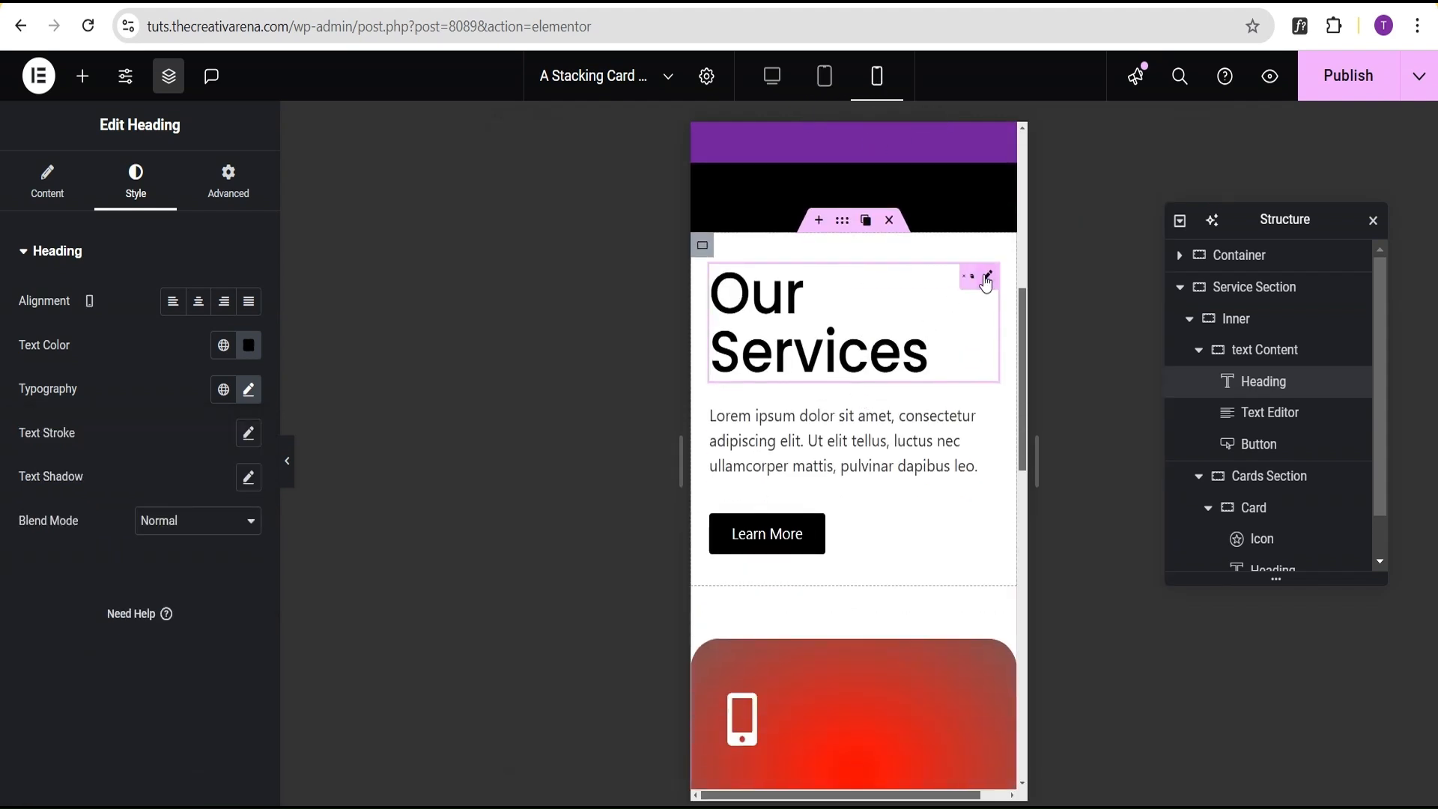
click(250, 391)
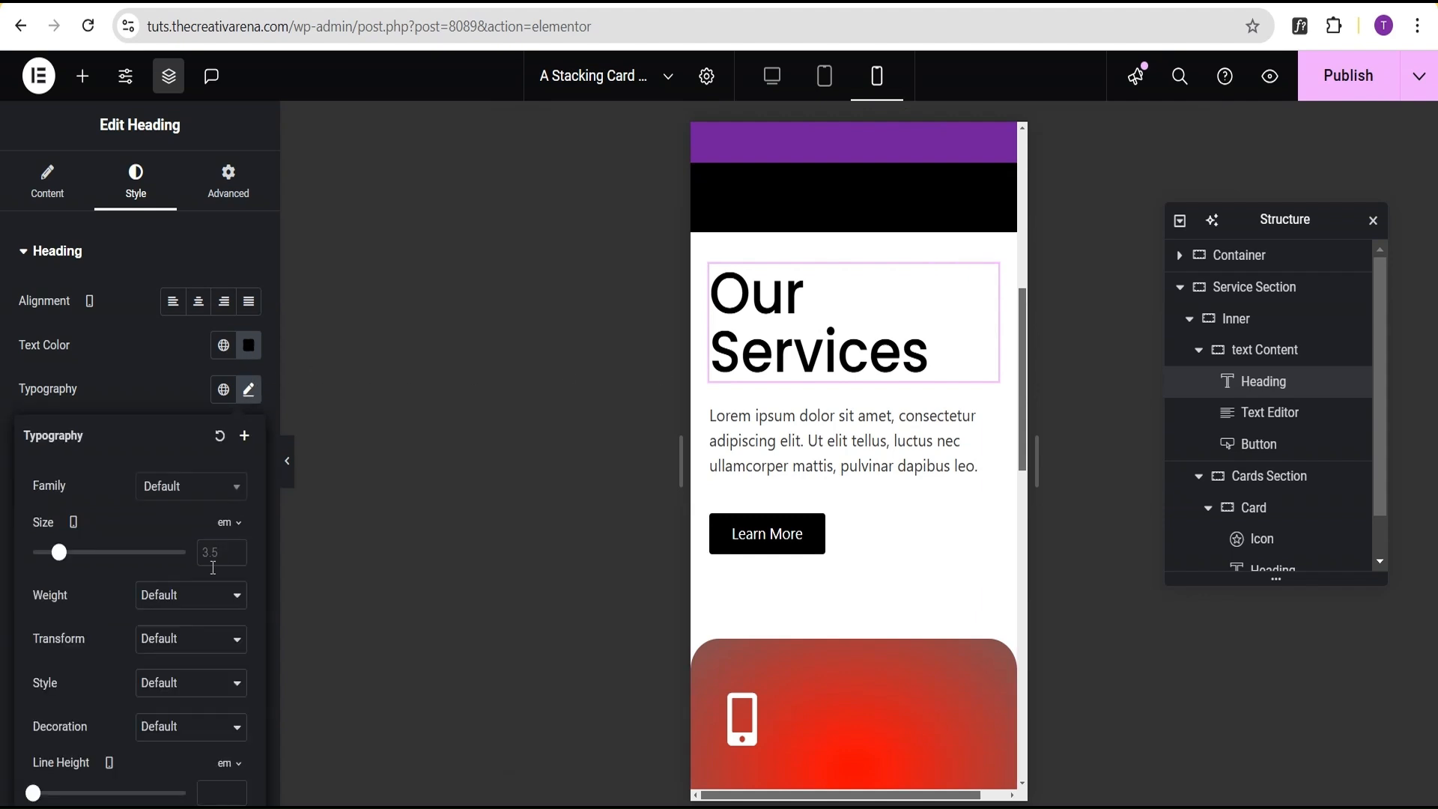
drag(54, 560, 55, 560)
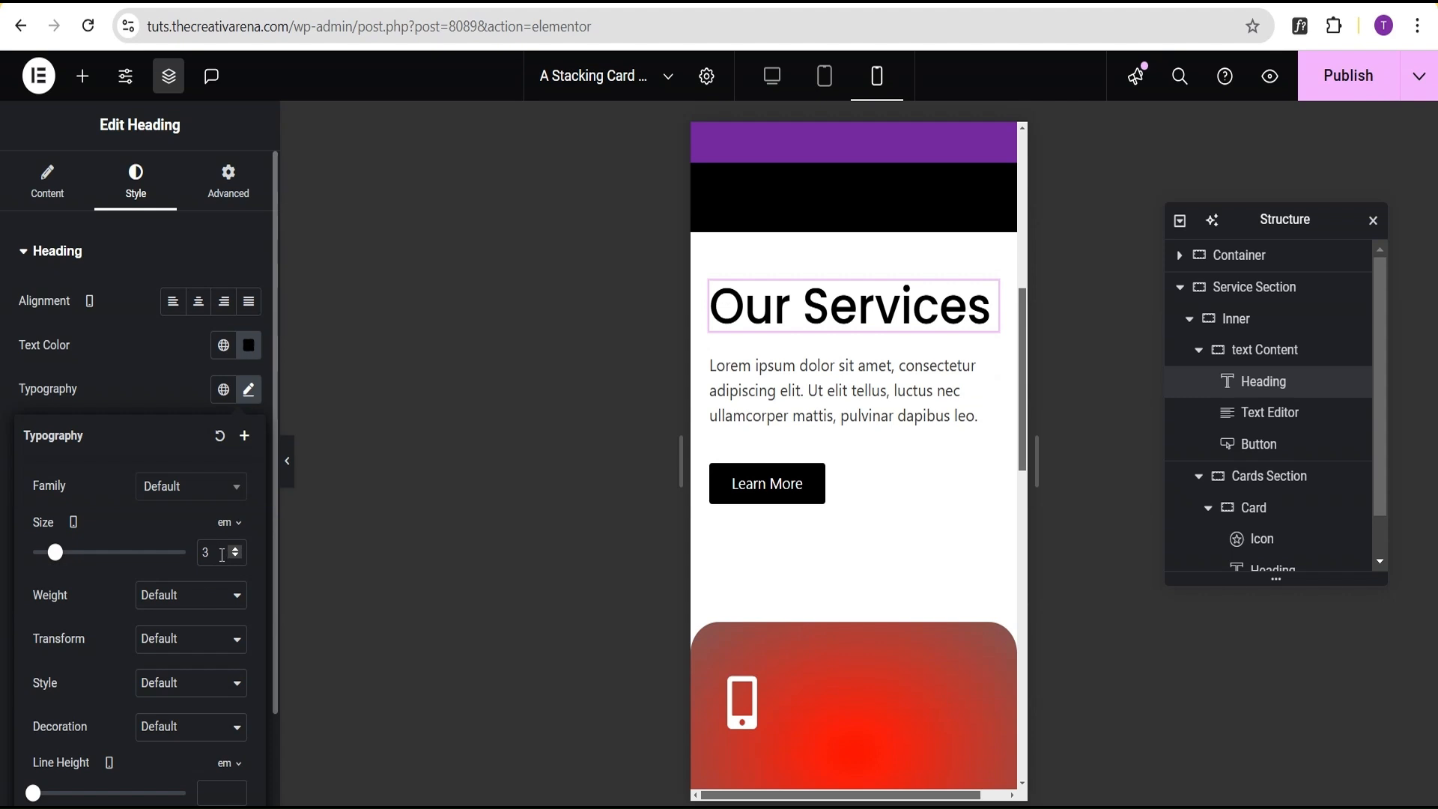
Set the Card container's mobile width to 250 px and its minimum height to 250 px, and review the mobile layout.
scroll(824, 479, down, 3)
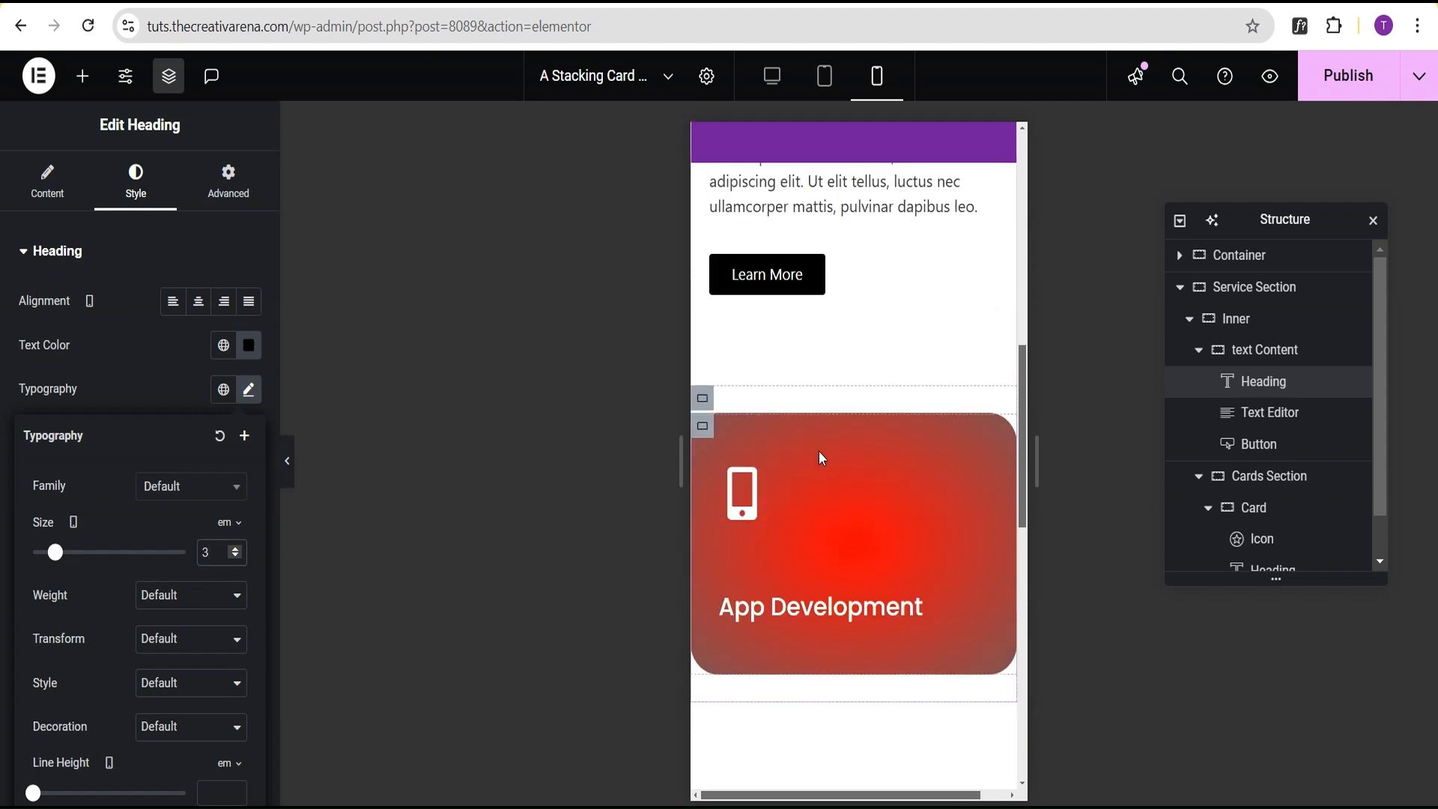
click(704, 432)
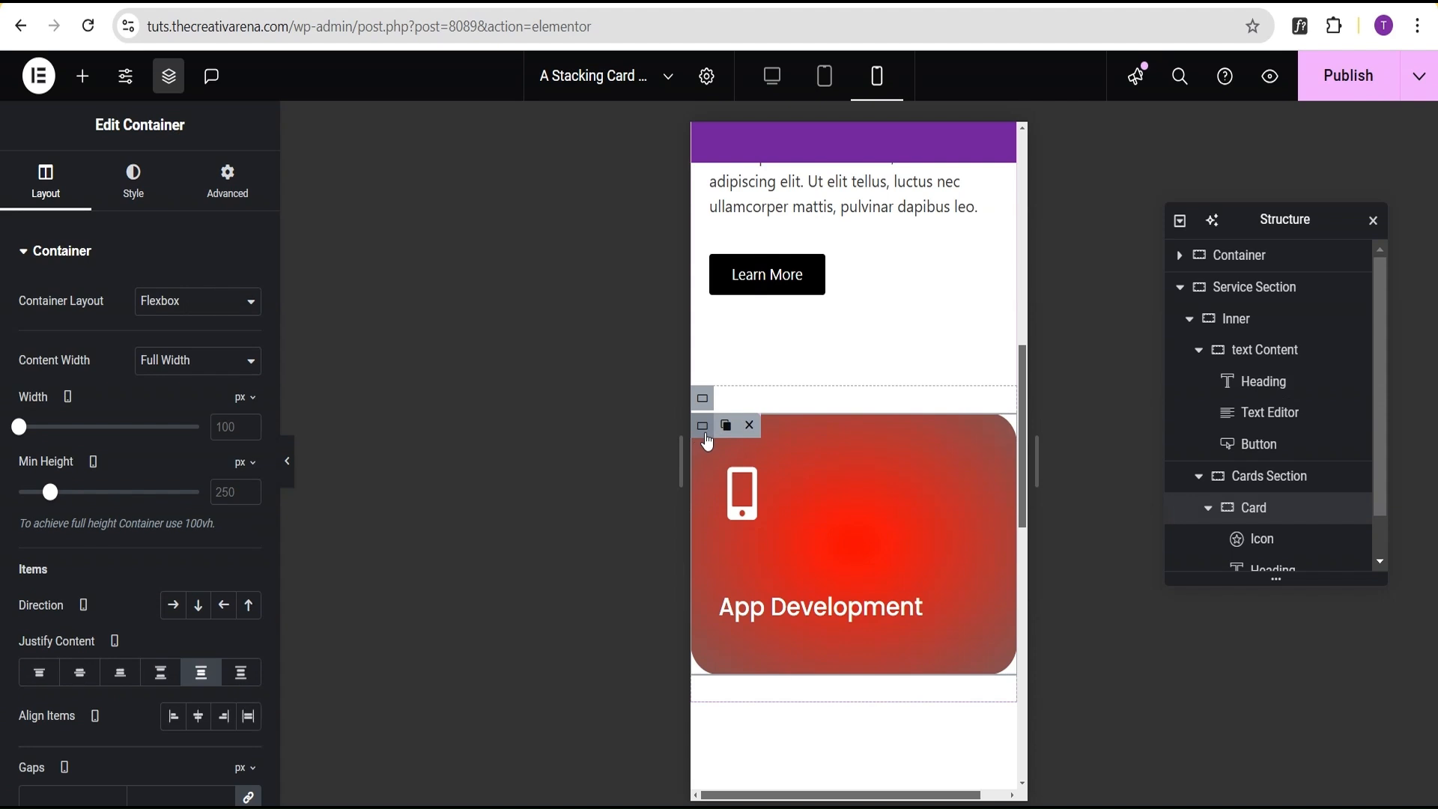
click(223, 427)
text(250)
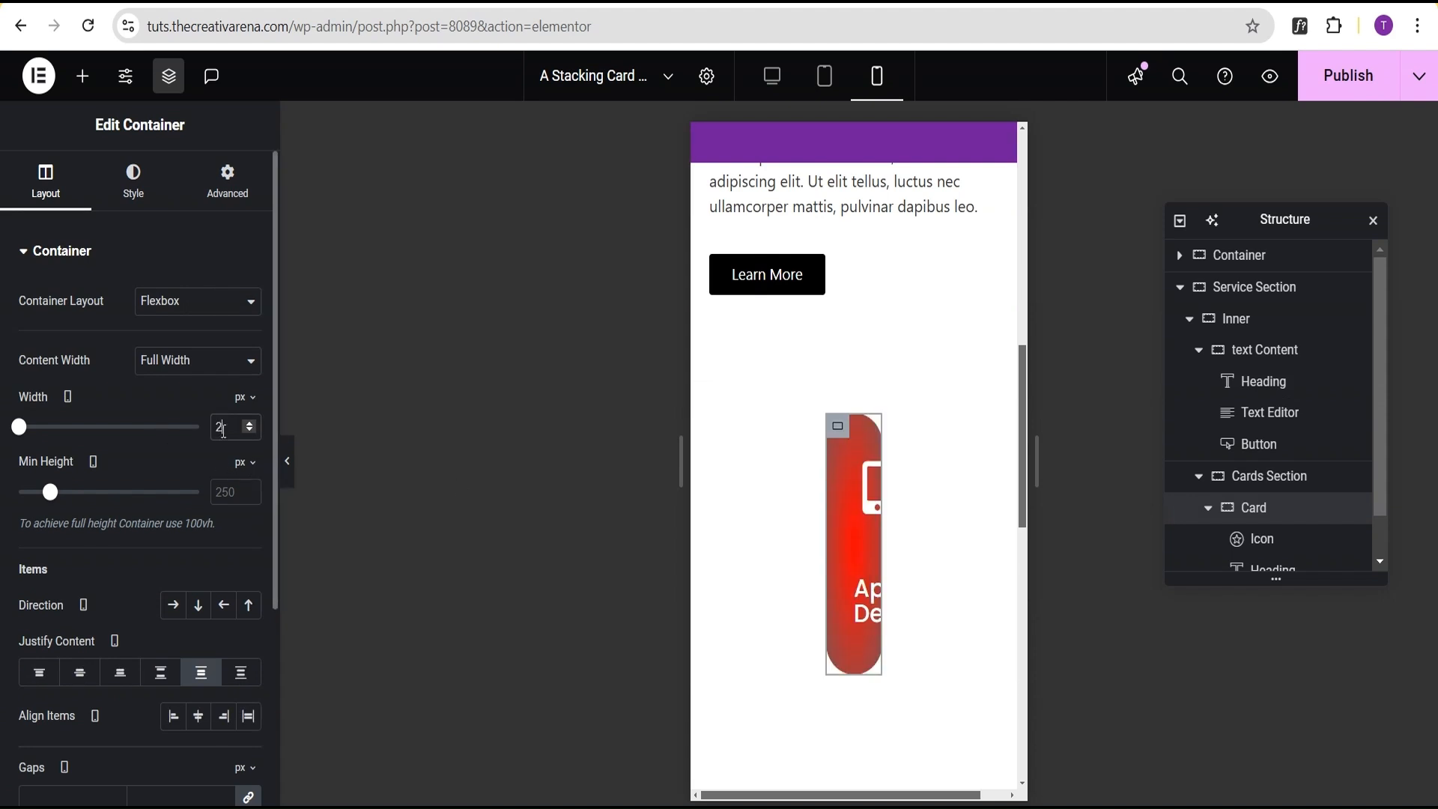
click(223, 499)
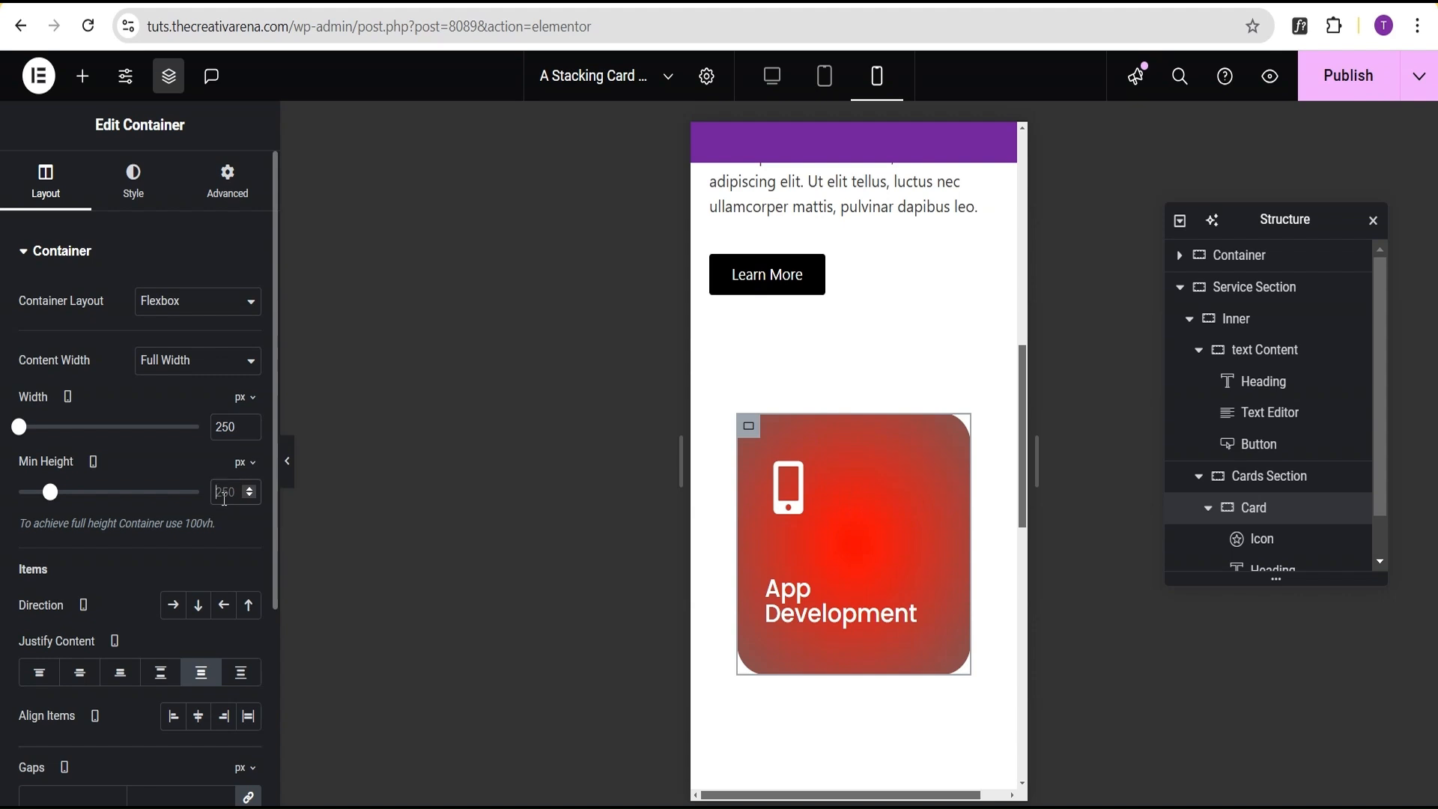
text(250)
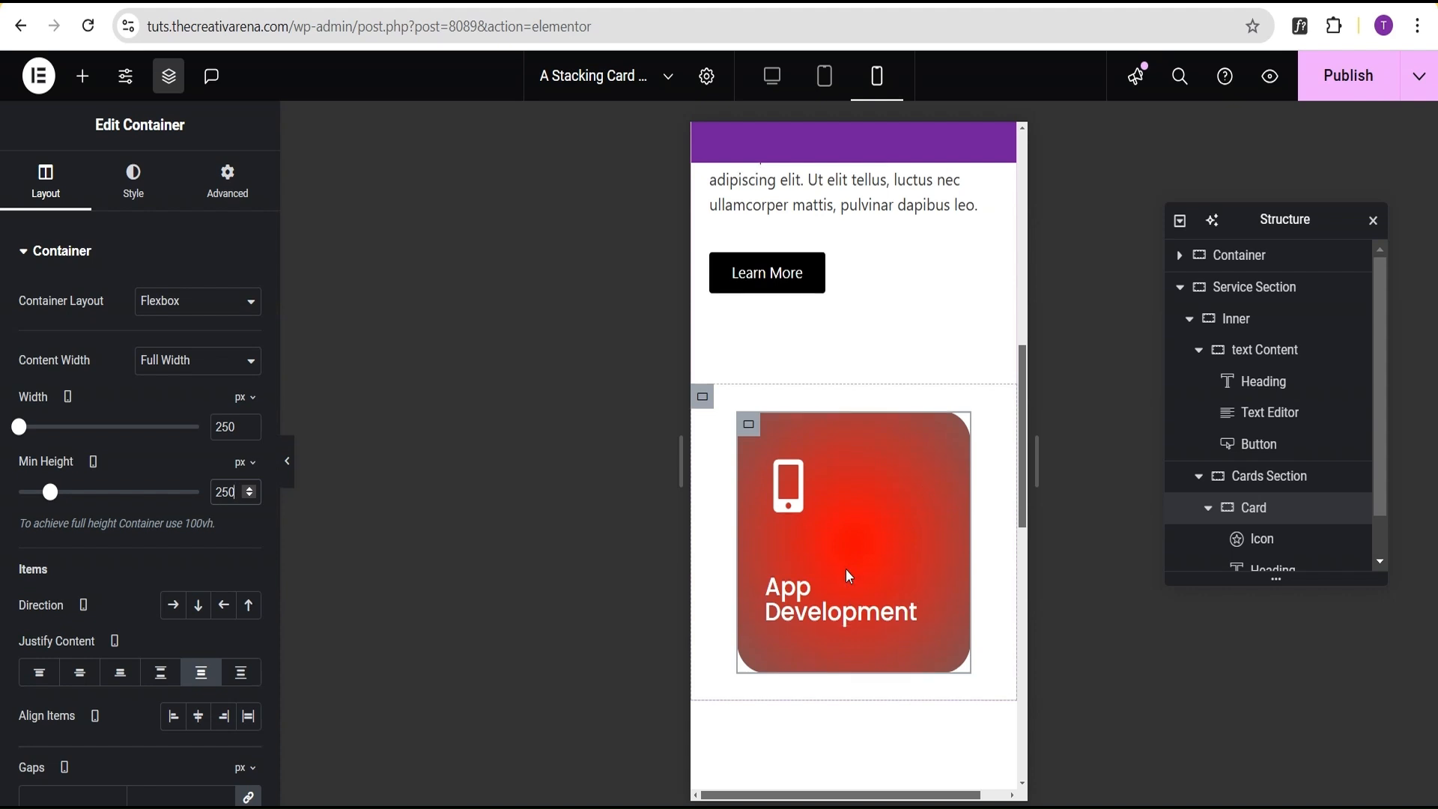
scroll(846, 568, up, 1)
scroll(846, 576, up, 3)
scroll(846, 576, down, 5)
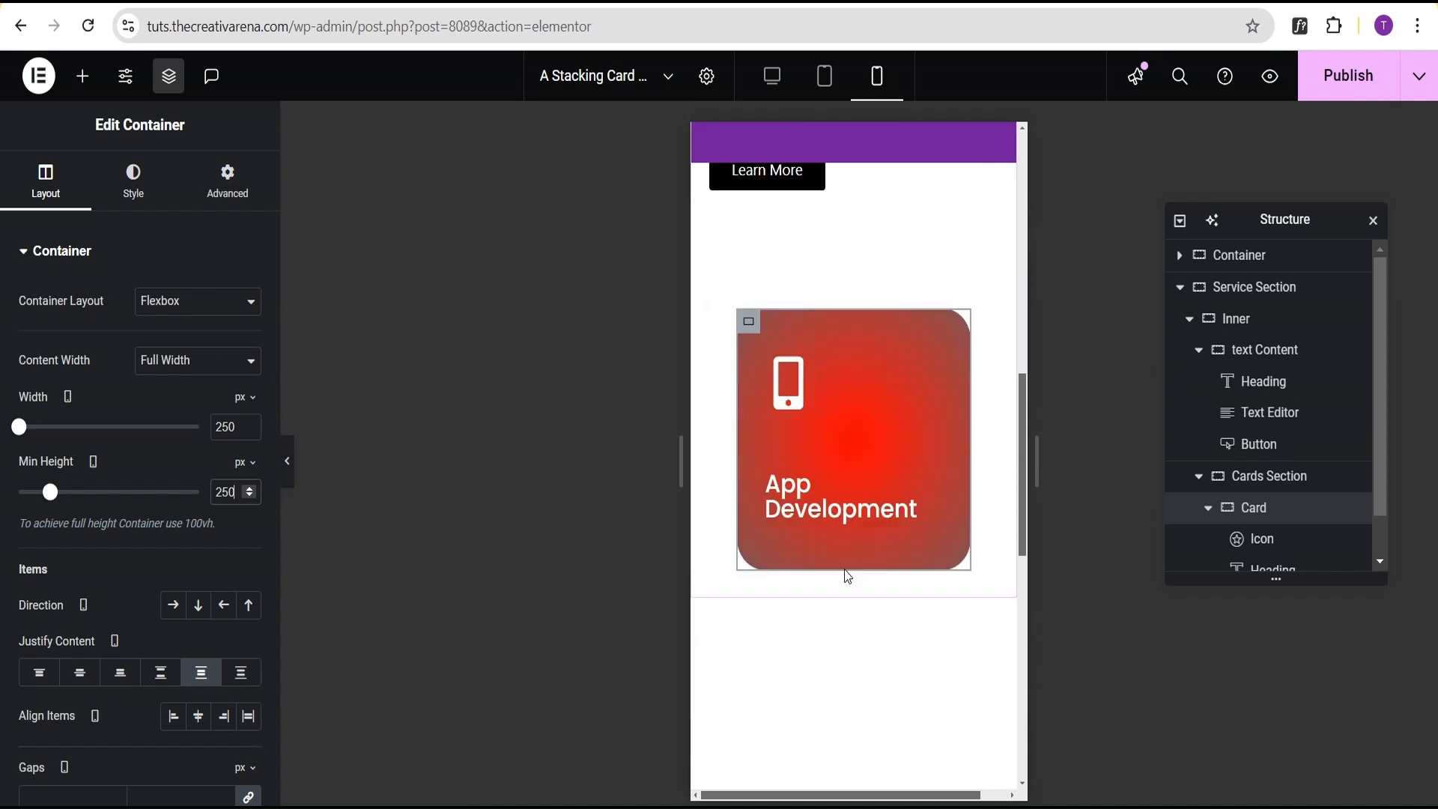
scroll(846, 575, up, 3)
scroll(843, 568, up, 4)
scroll(844, 576, down, 1)
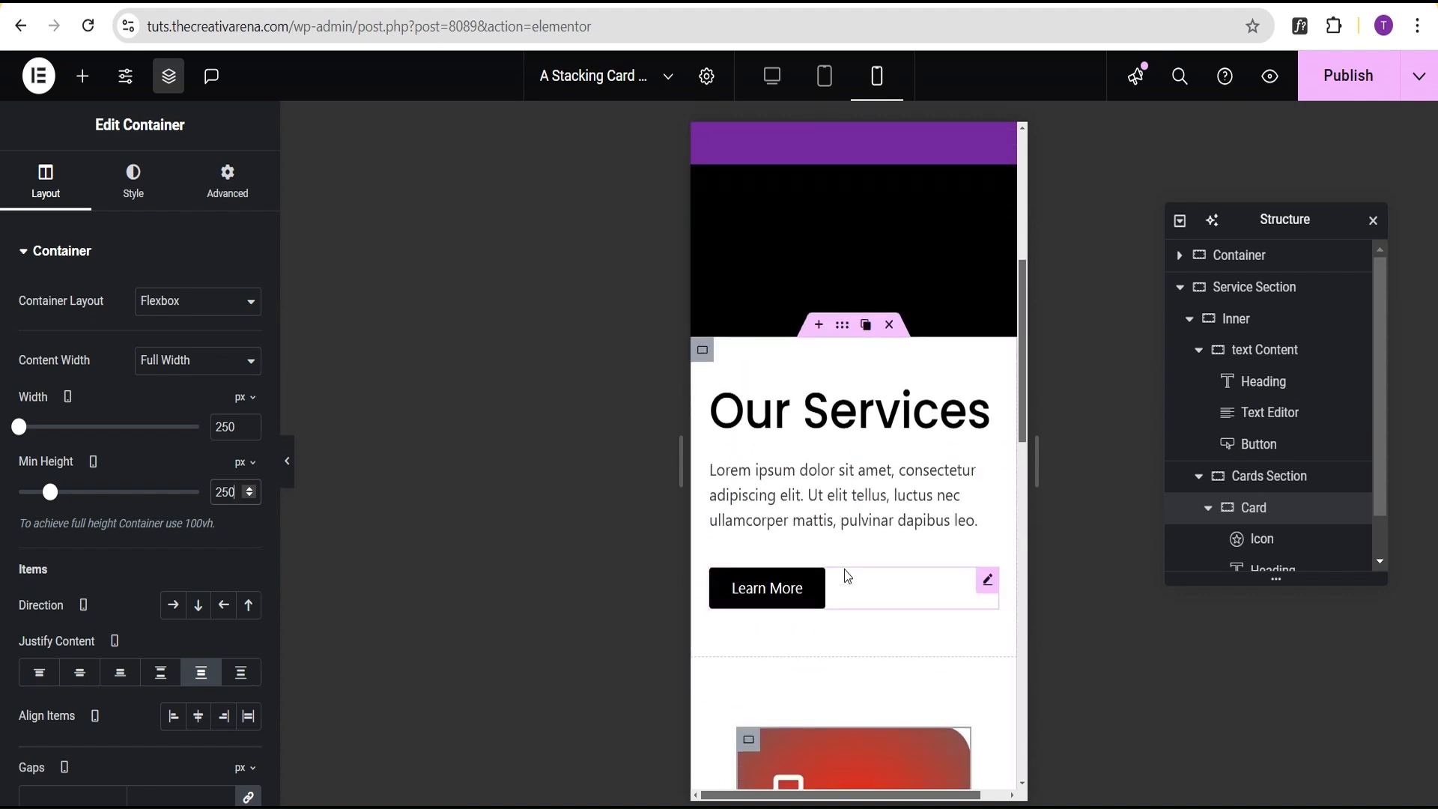
Switch to the desktop layout and set the Card container's position to Absolute.
click(769, 76)
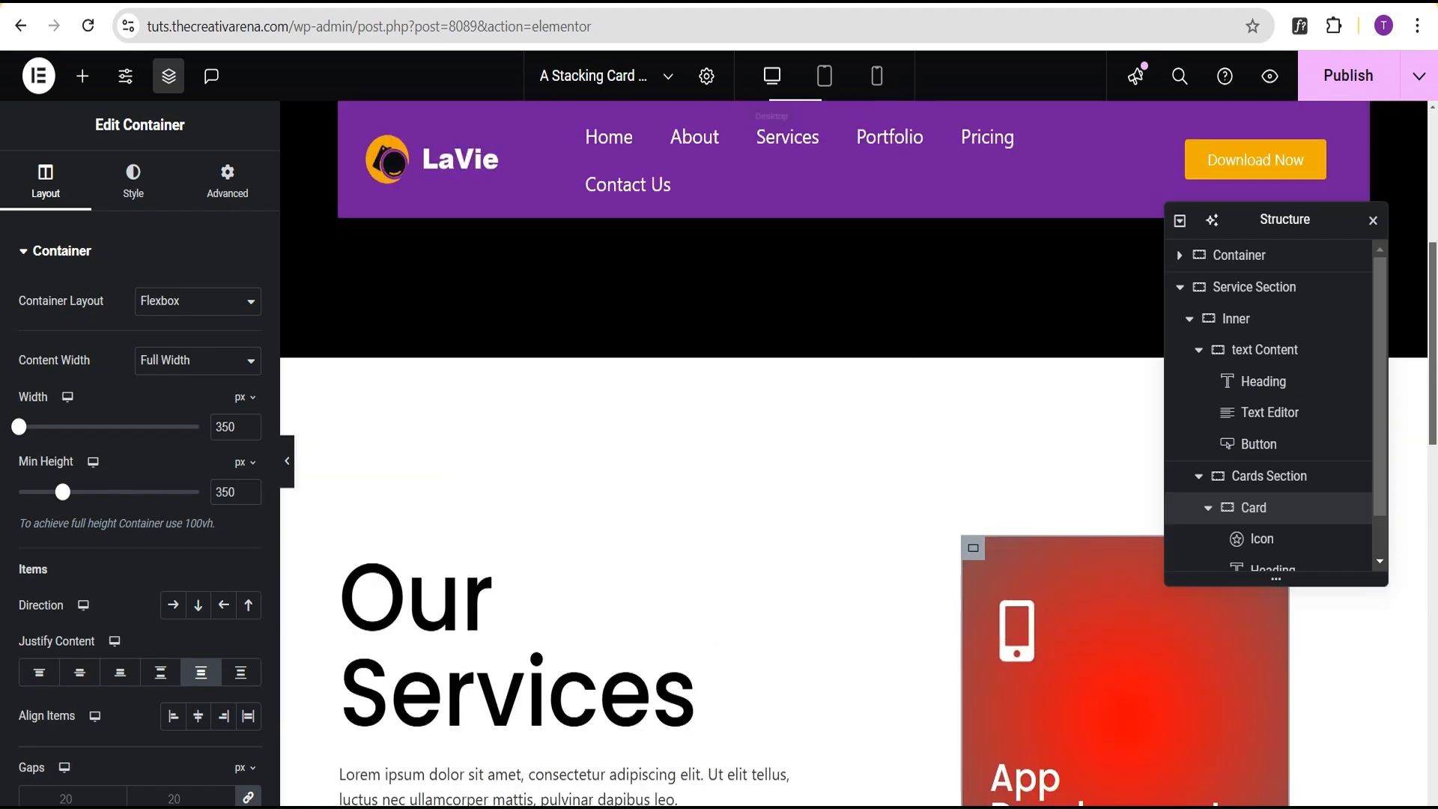
scroll(853, 479, down, 1)
scroll(1259, 433, down, 1)
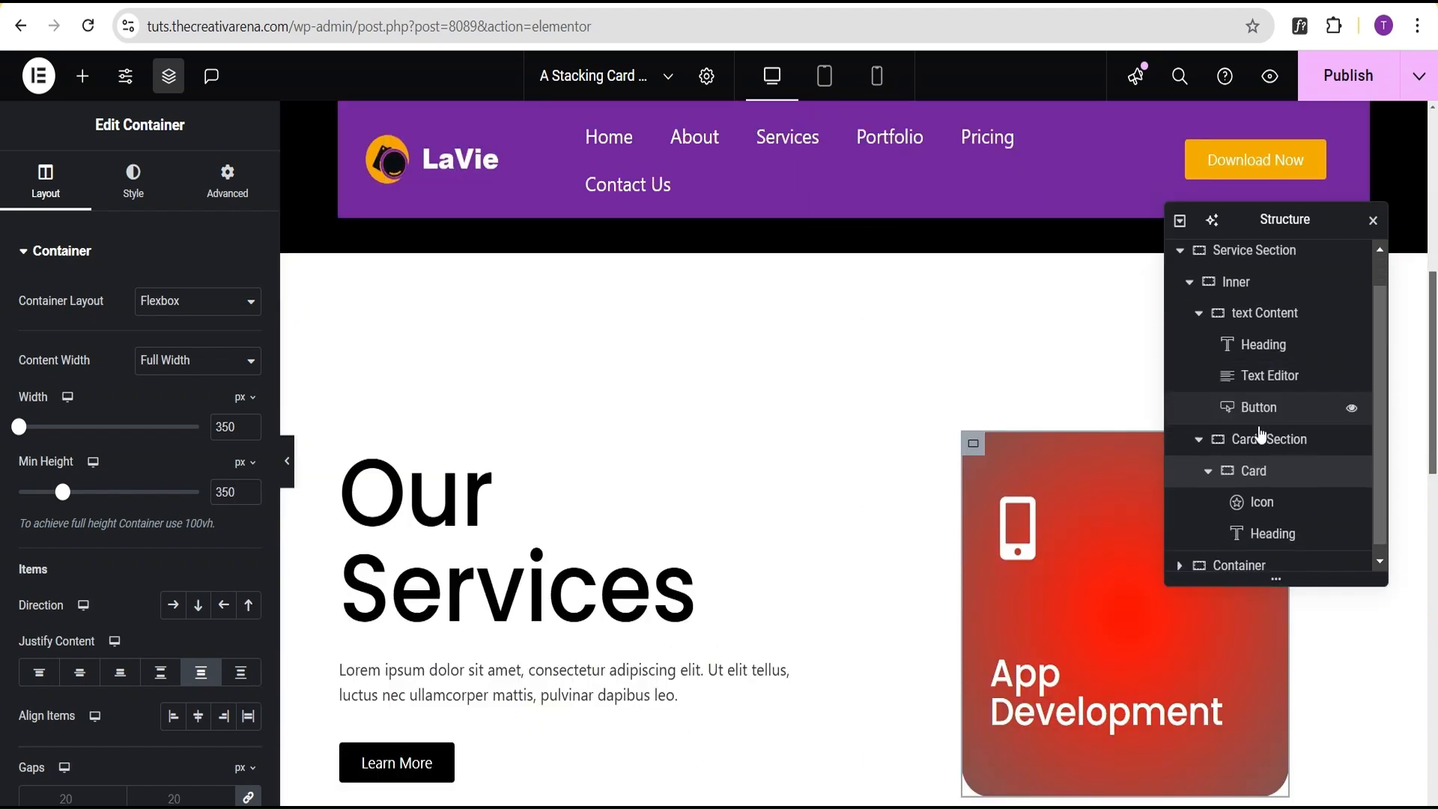
click(227, 178)
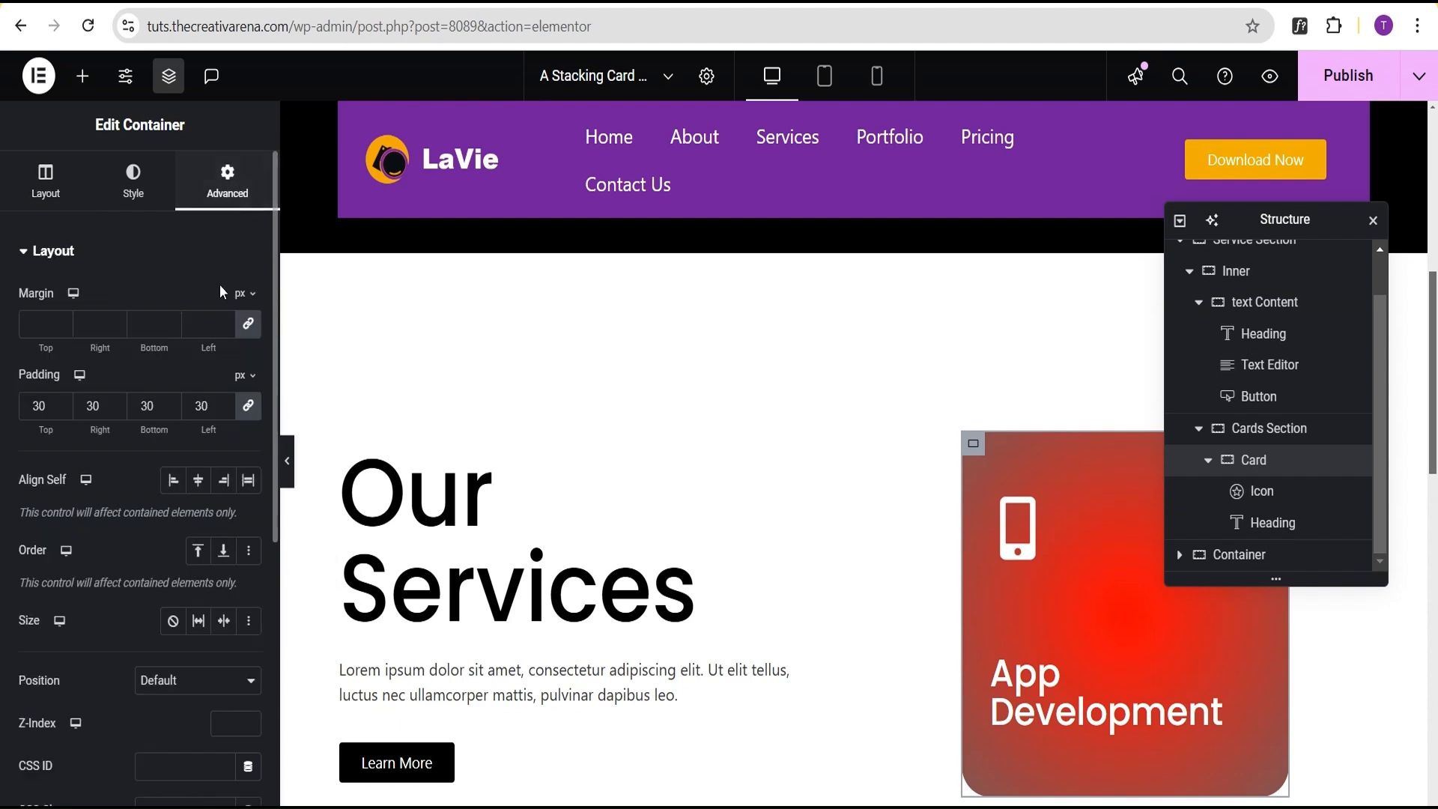
scroll(210, 390, down, 5)
scroll(207, 433, down, 1)
click(166, 277)
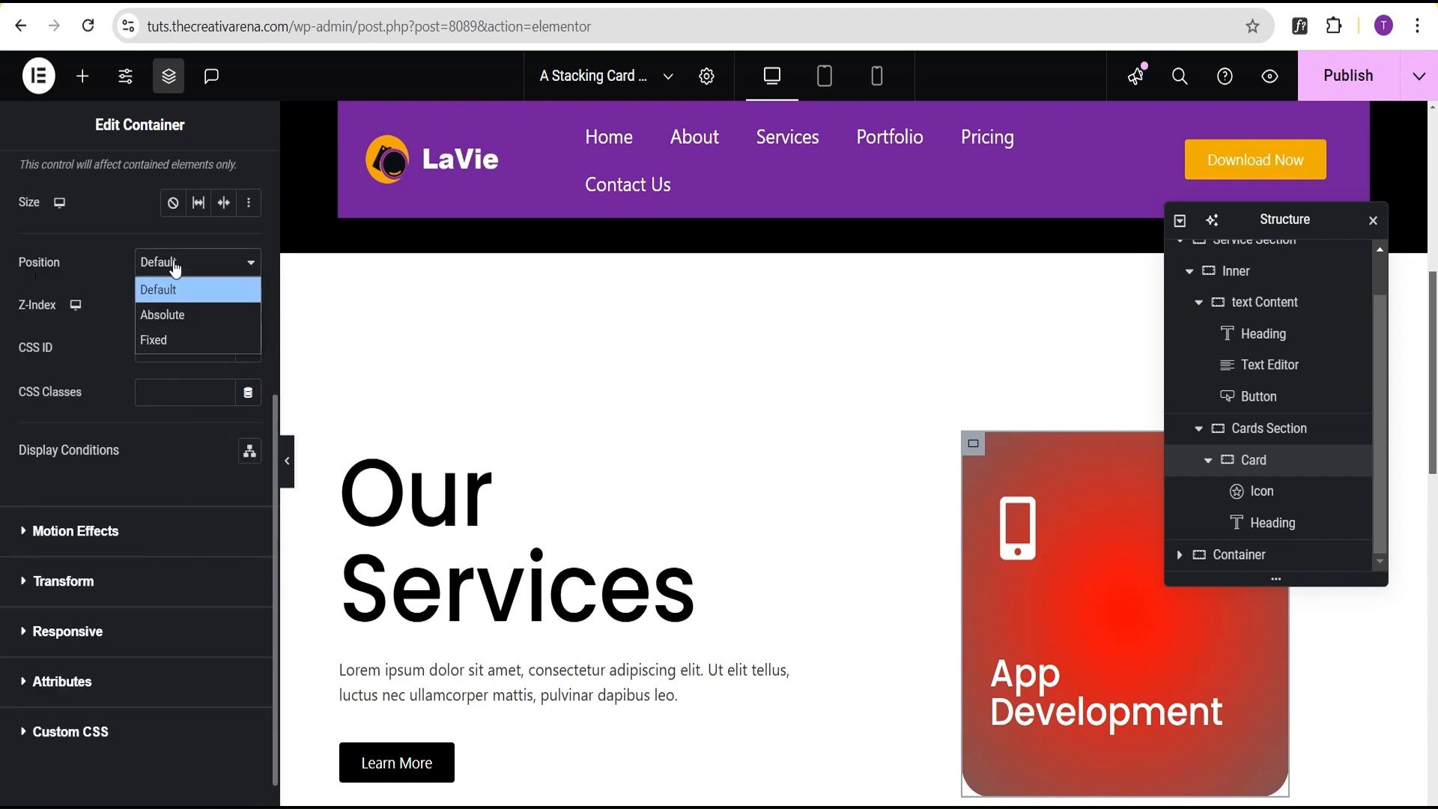
click(177, 314)
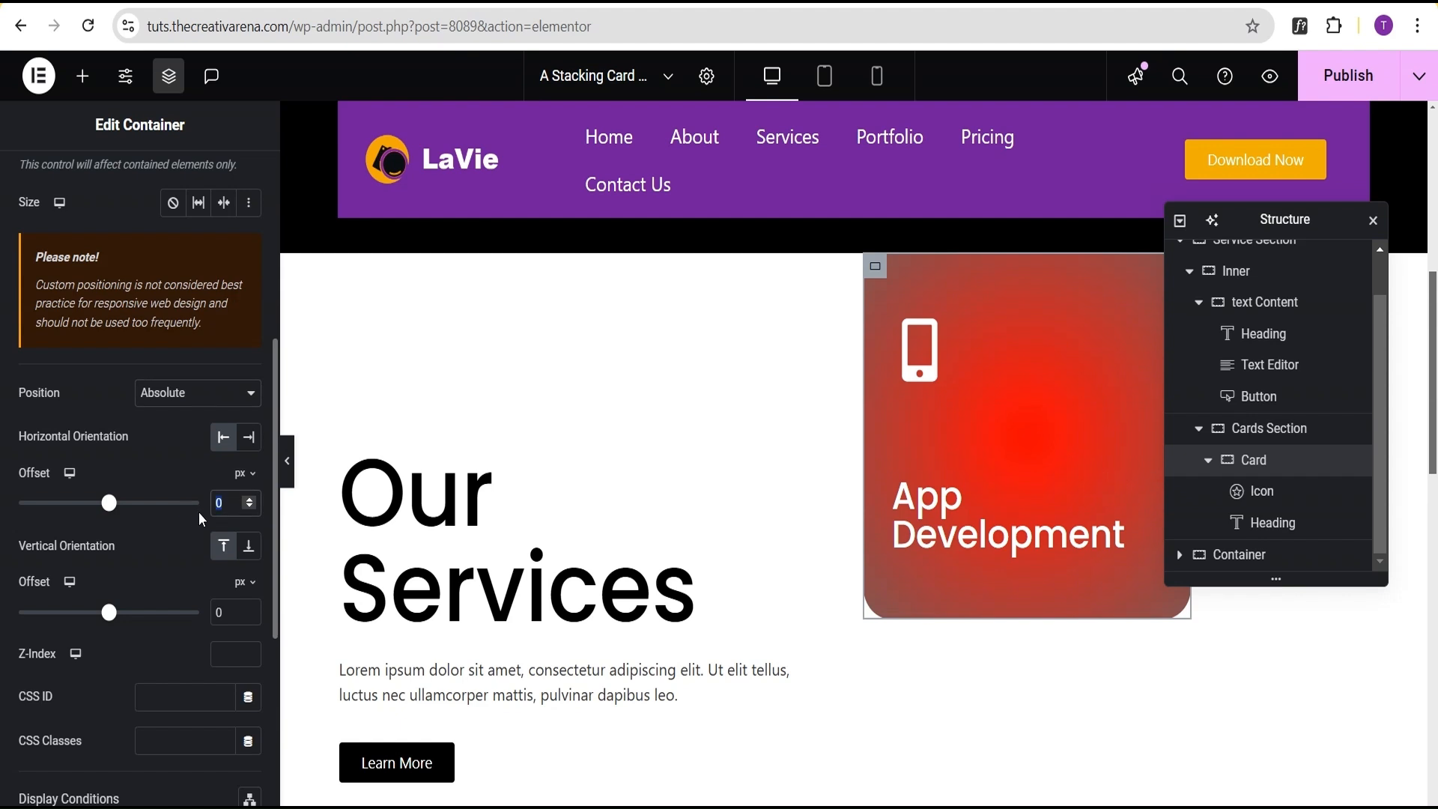
Clear the horizontal and vertical offset values of the absolutely positioned Card.
key(BackSpace)
drag(227, 611, 182, 626)
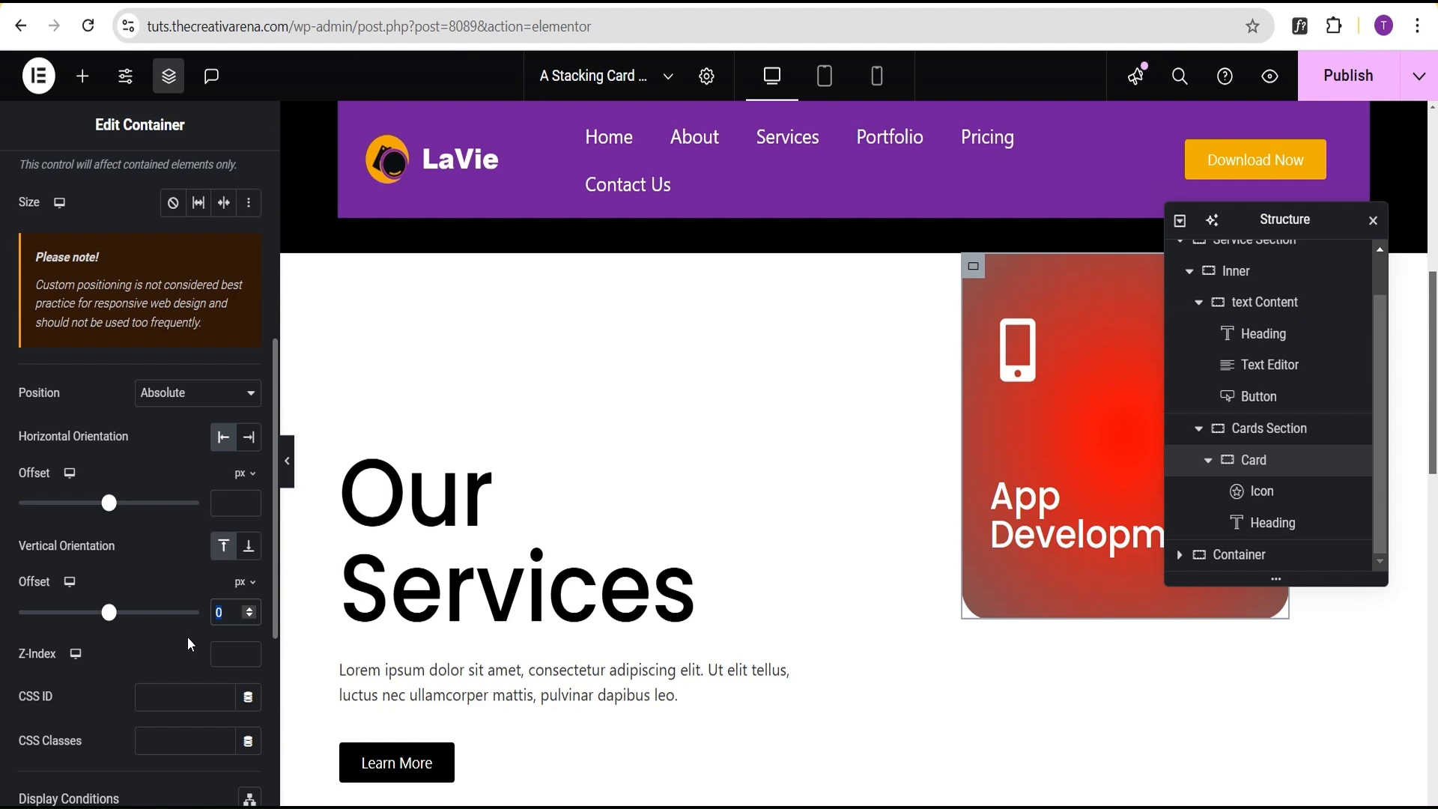
key(BackSpace)
scroll(994, 496, down, 2)
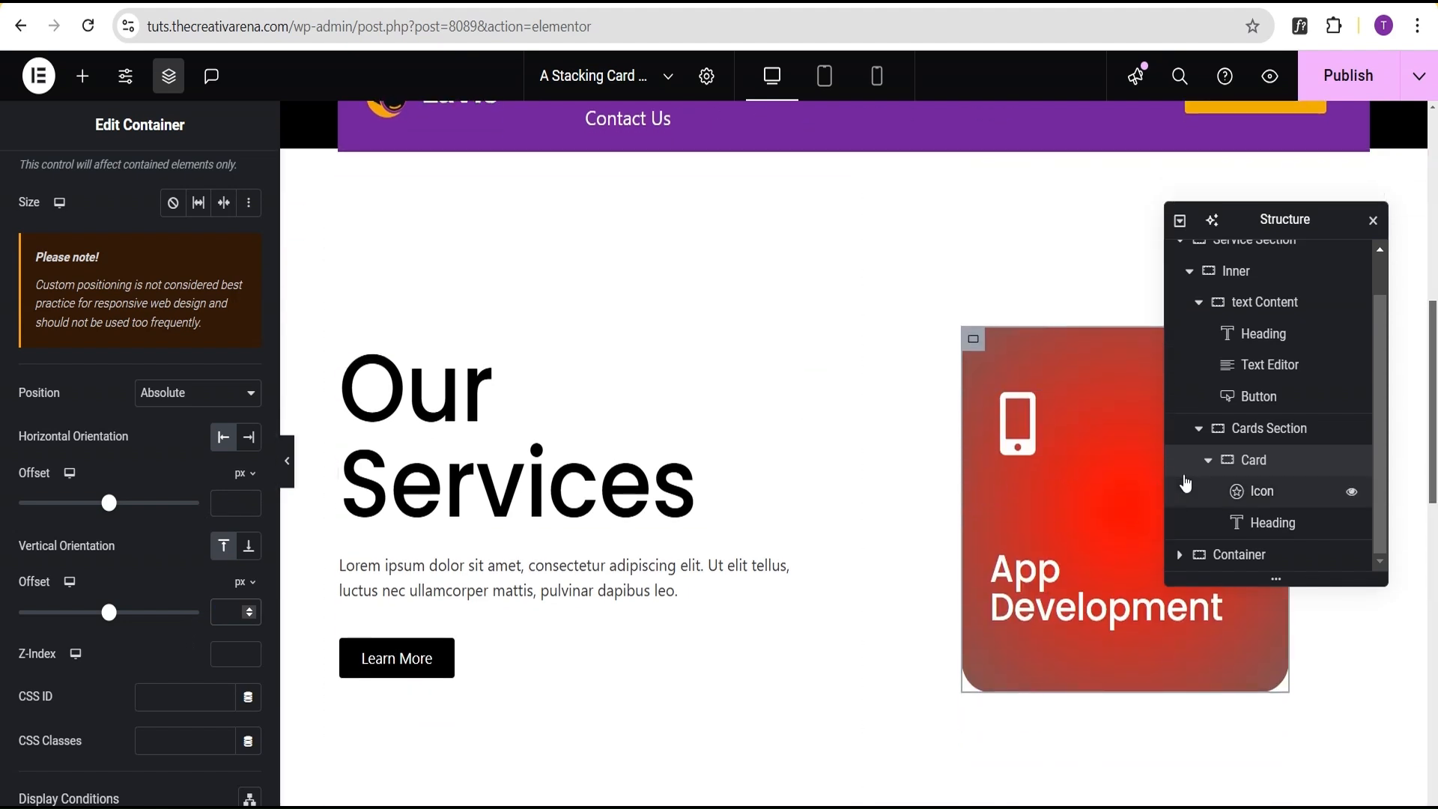
Duplicate the Card container five times so that the Cards Section holds six stacked cards.
click(1207, 459)
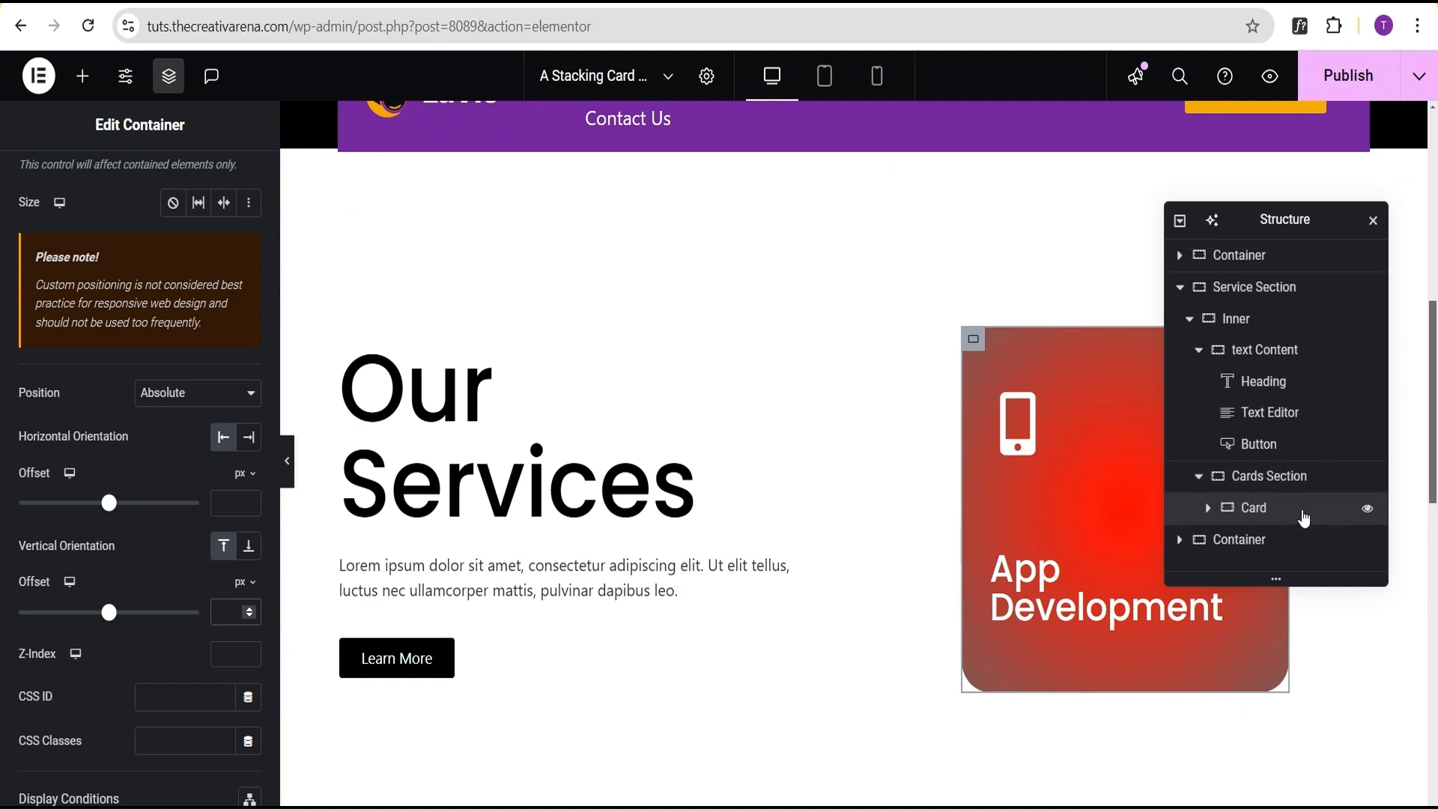
right_click(1303, 517)
click(1291, 315)
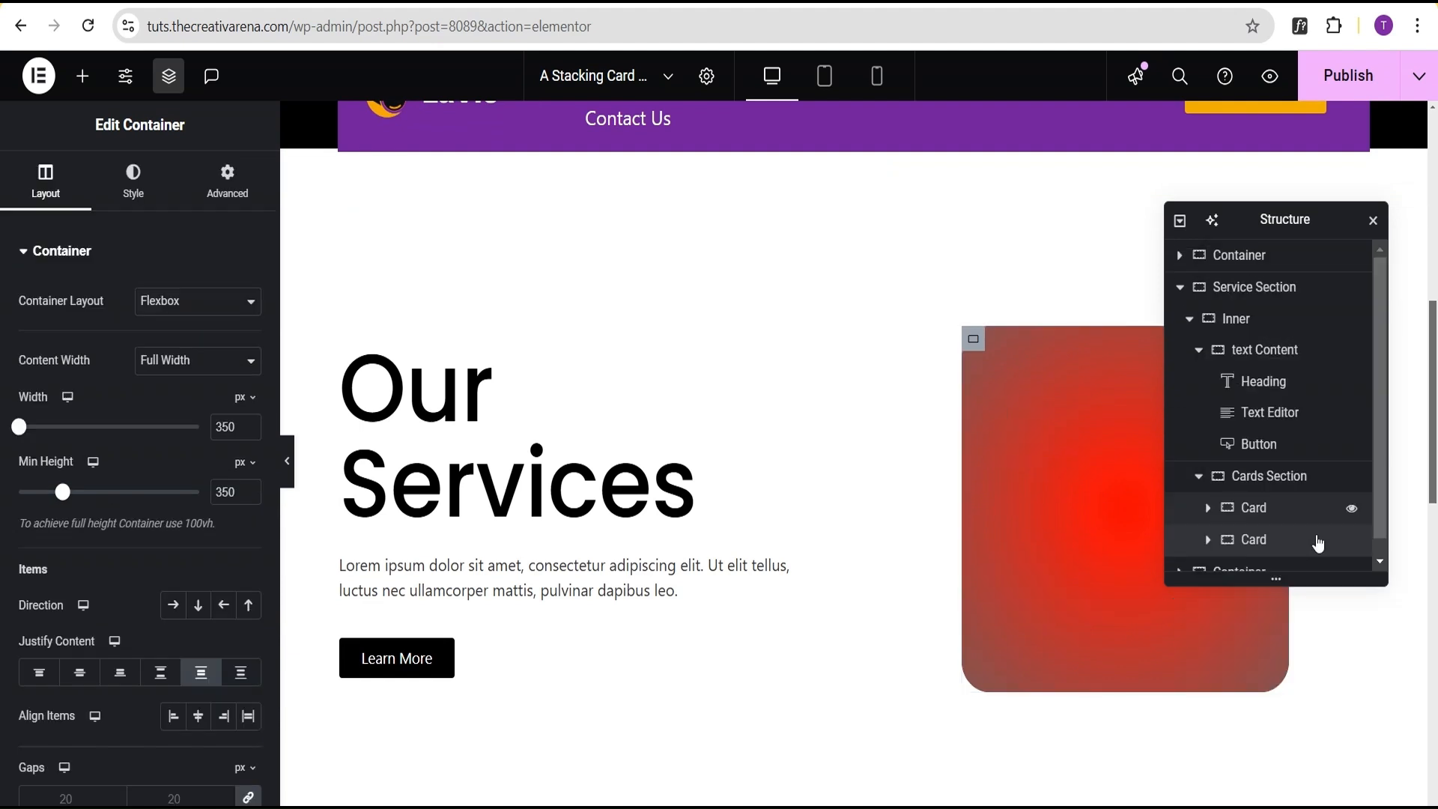
right_click(1300, 539)
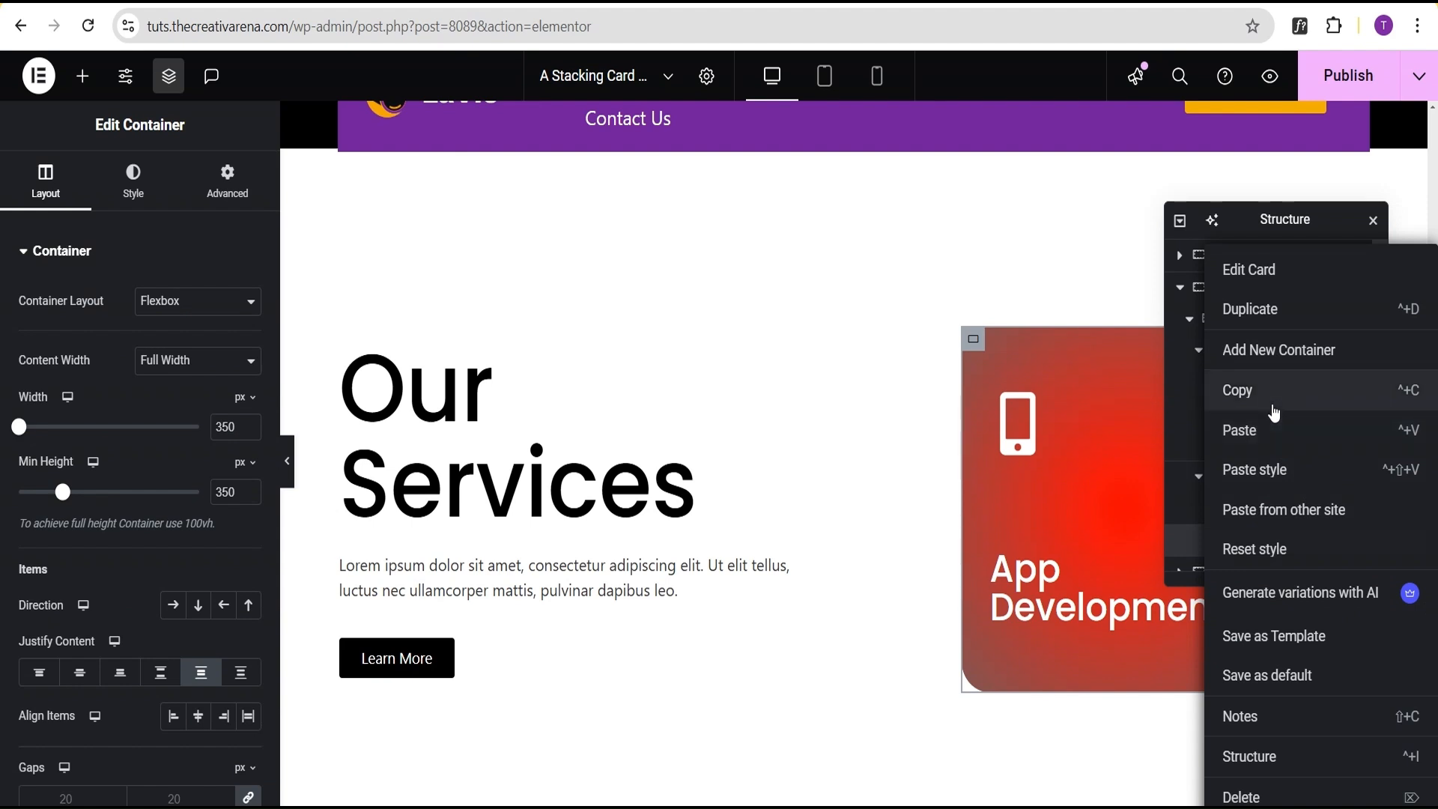
click(1273, 312)
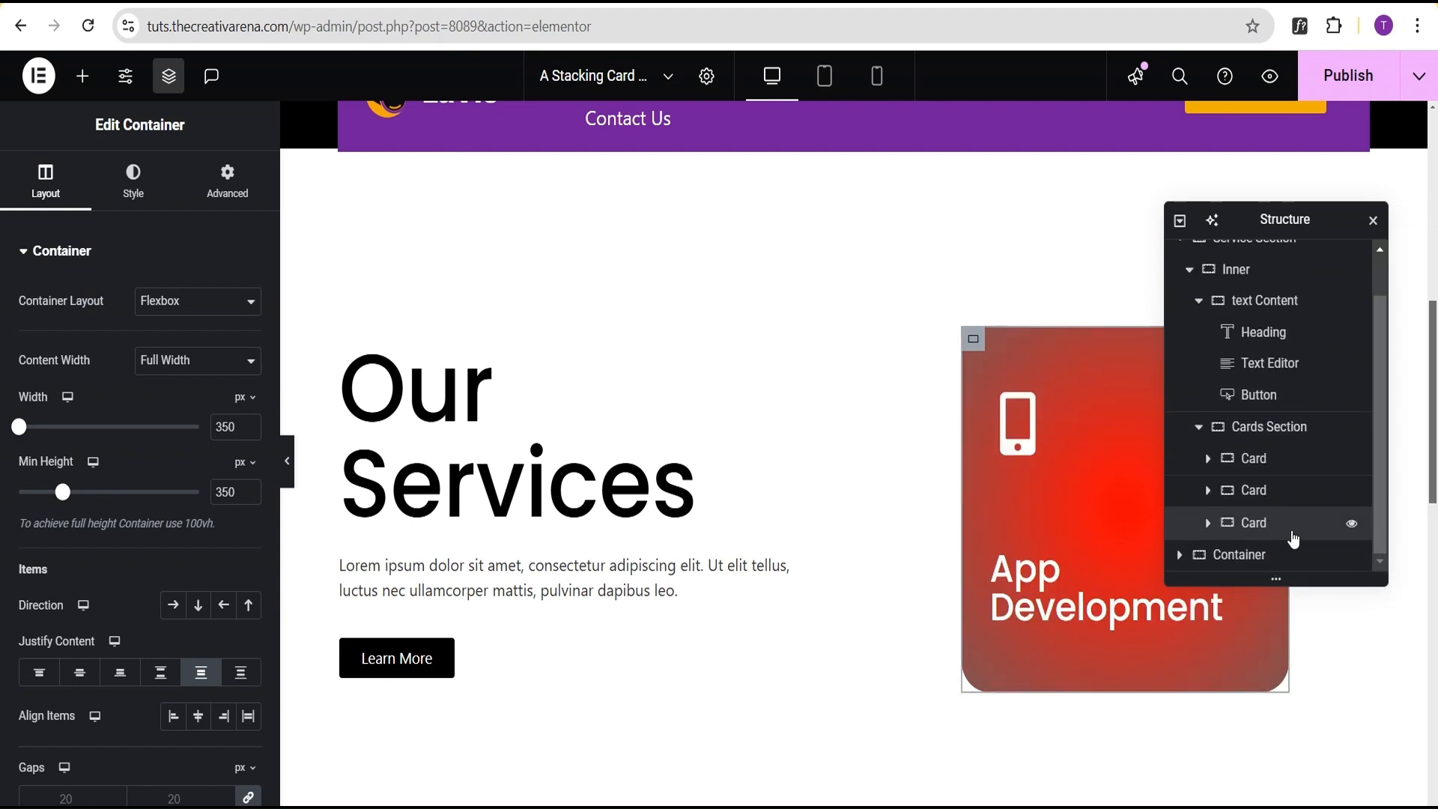
right_click(1293, 539)
click(1275, 311)
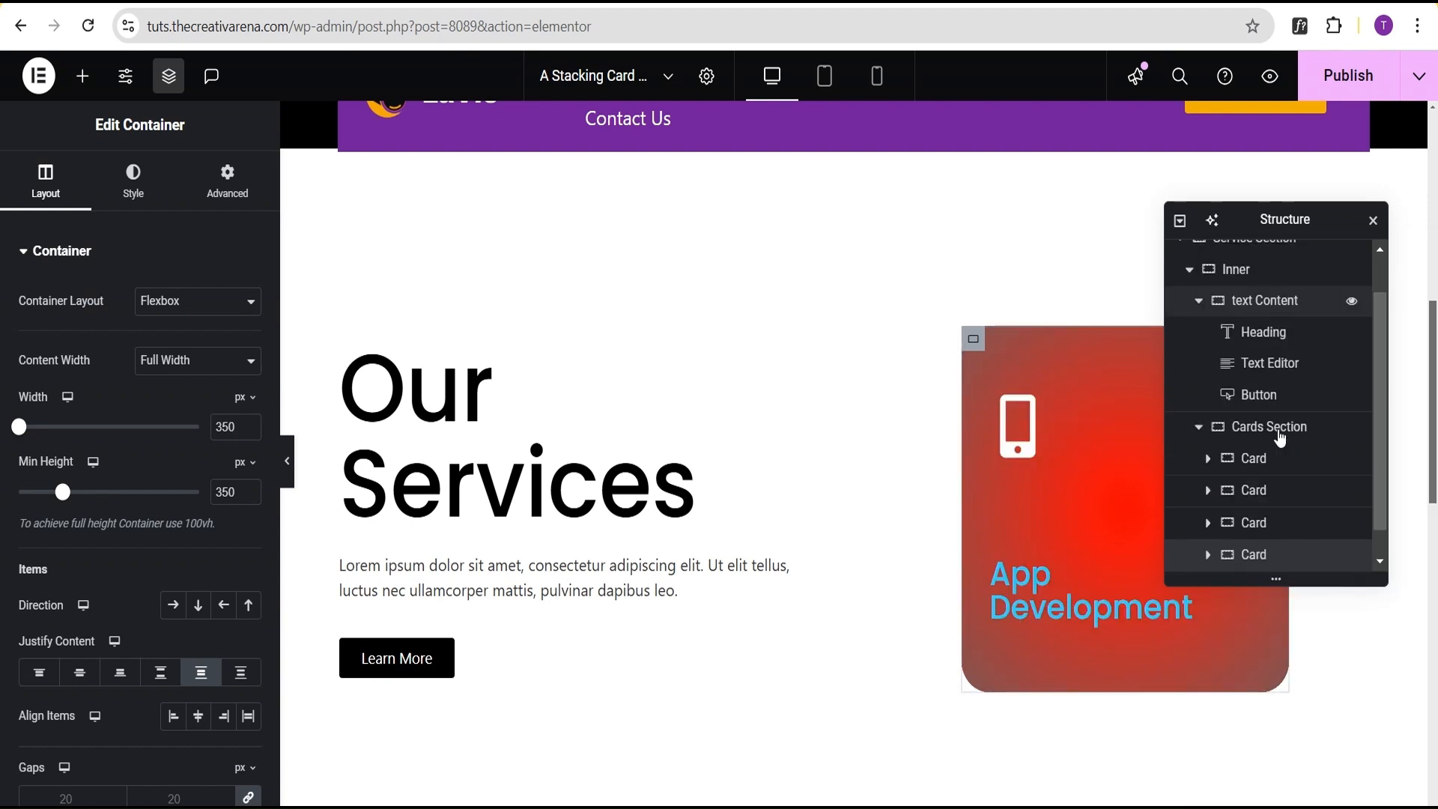
scroll(1287, 517, down, 1)
right_click(1288, 528)
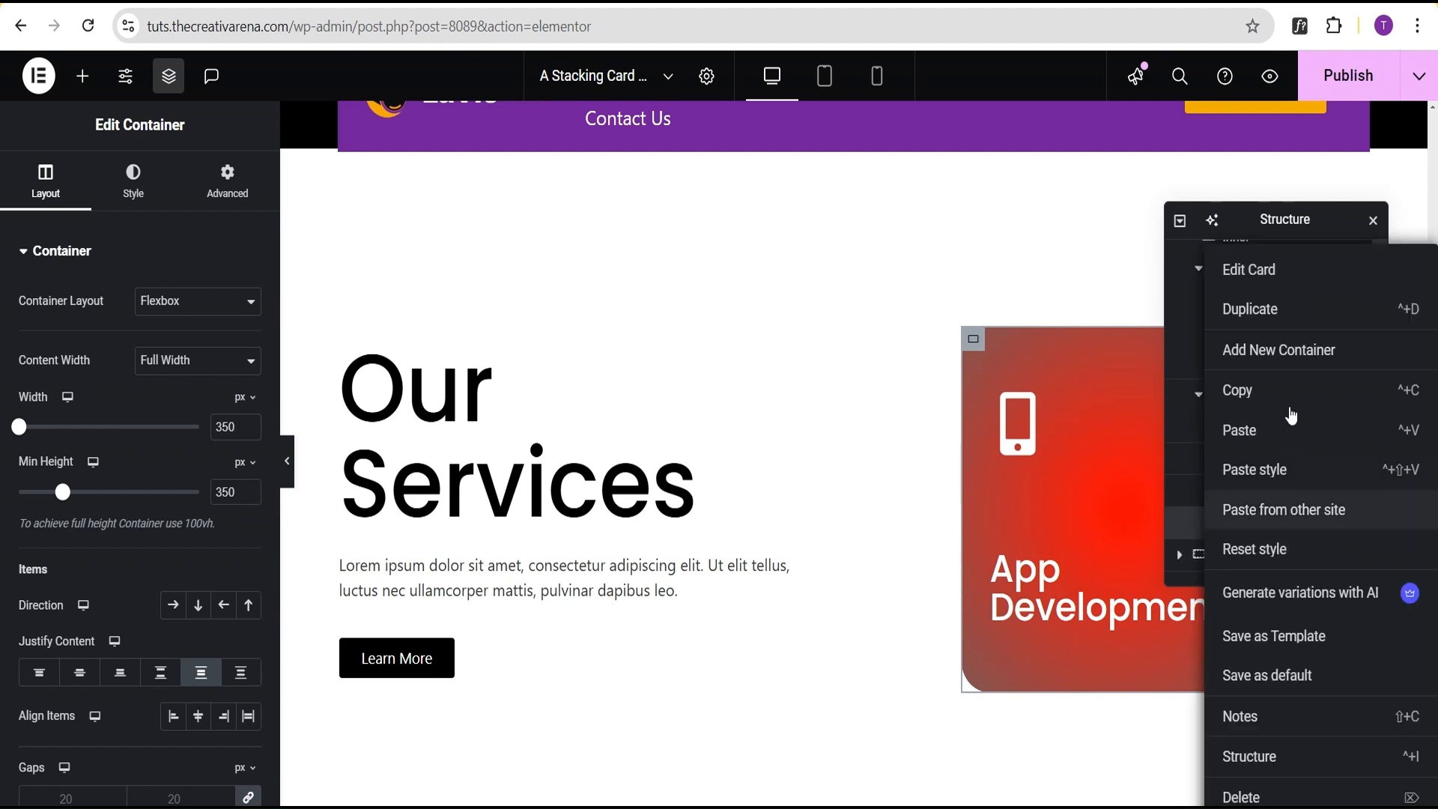
click(1274, 312)
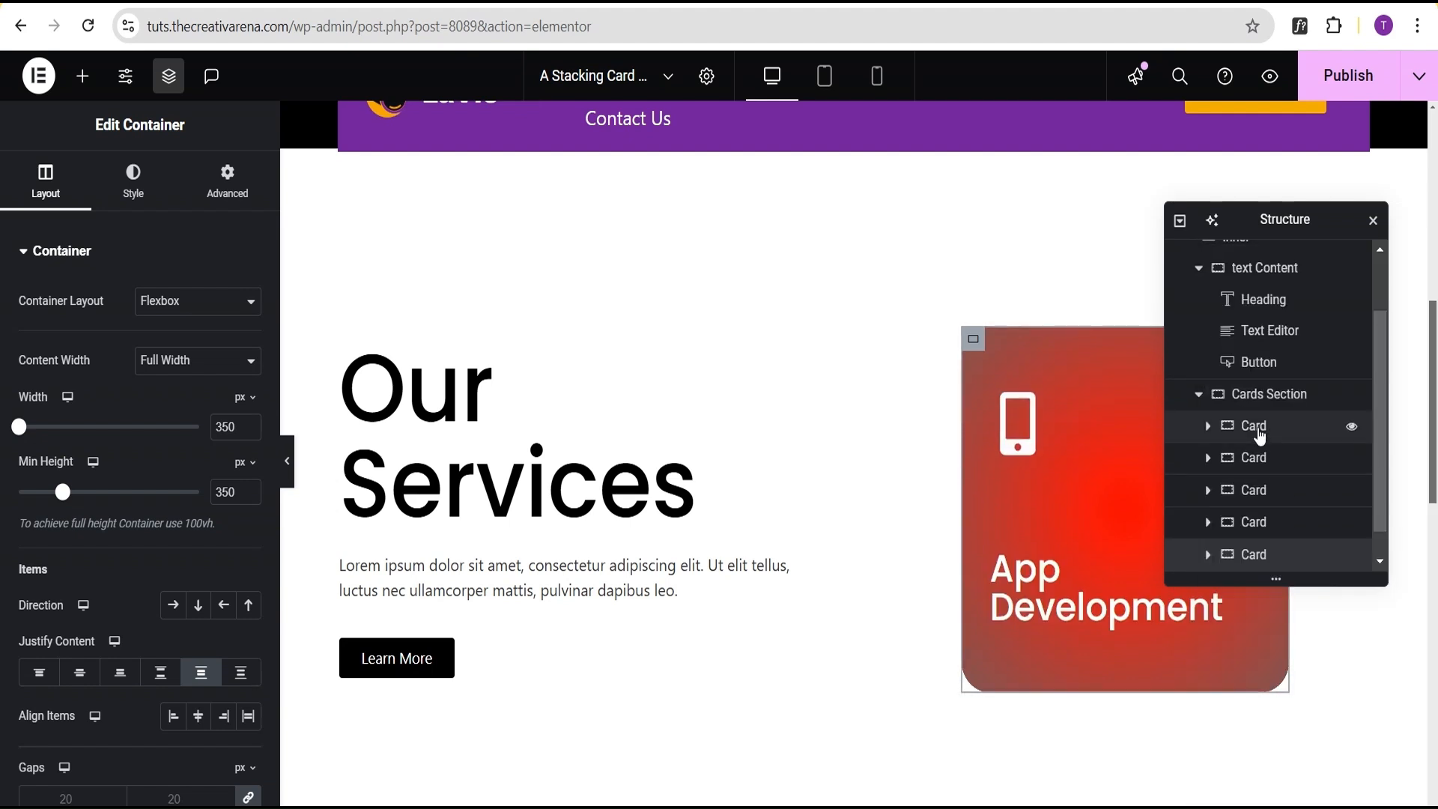
right_click(1286, 554)
click(1261, 311)
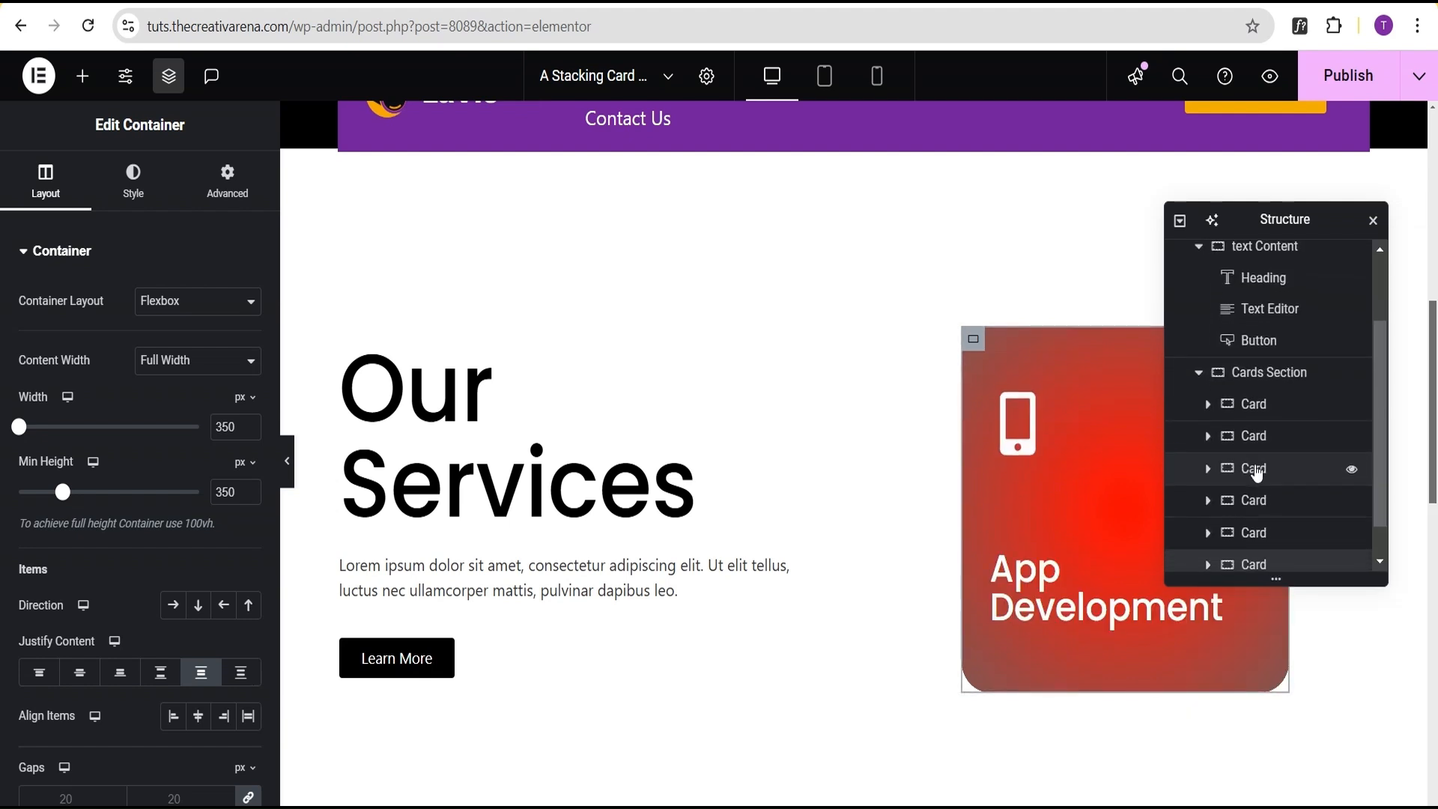
Hide every card in the Cards Section except the second one.
scroll(1256, 472, down, 1)
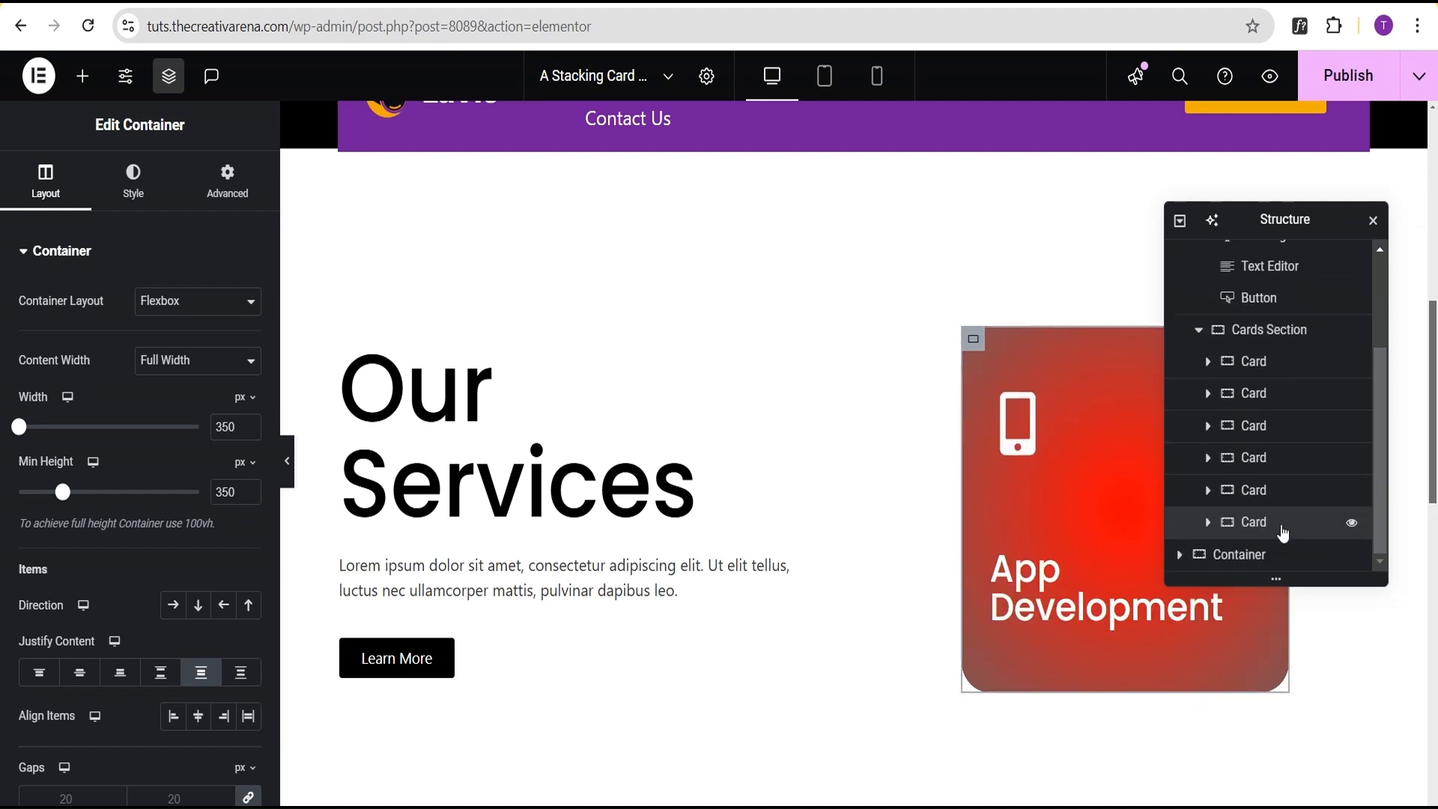
click(1351, 524)
click(1353, 492)
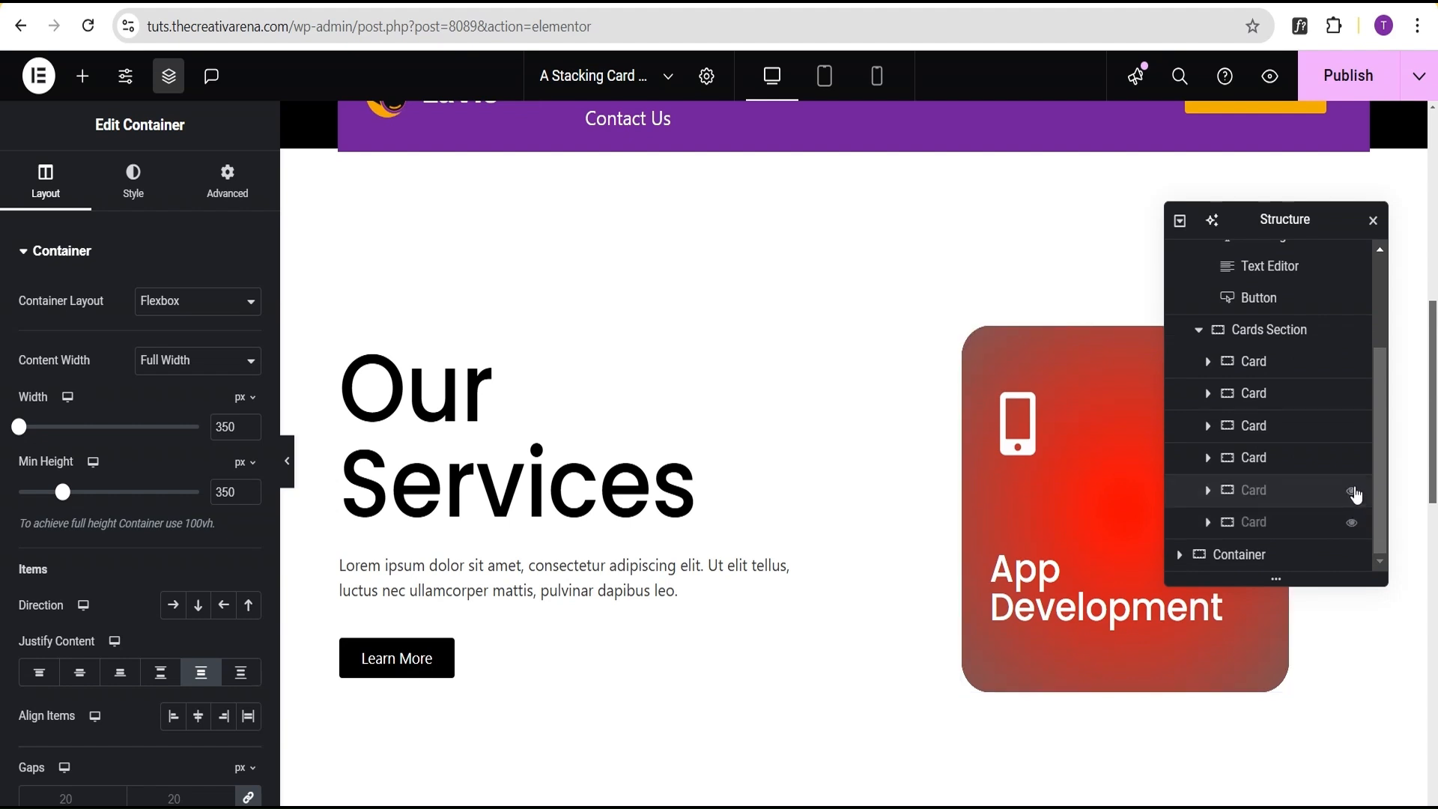
click(1353, 460)
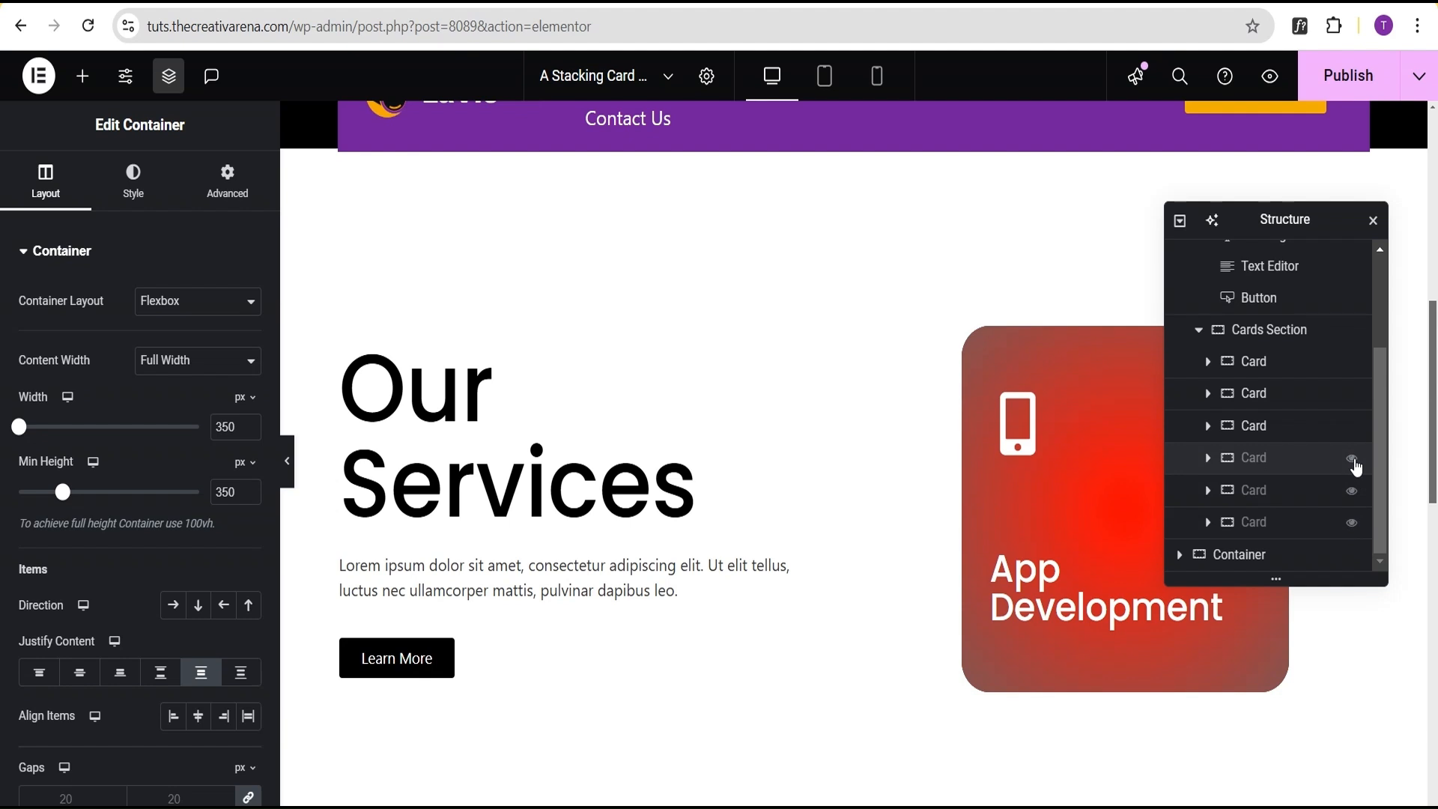
click(1352, 428)
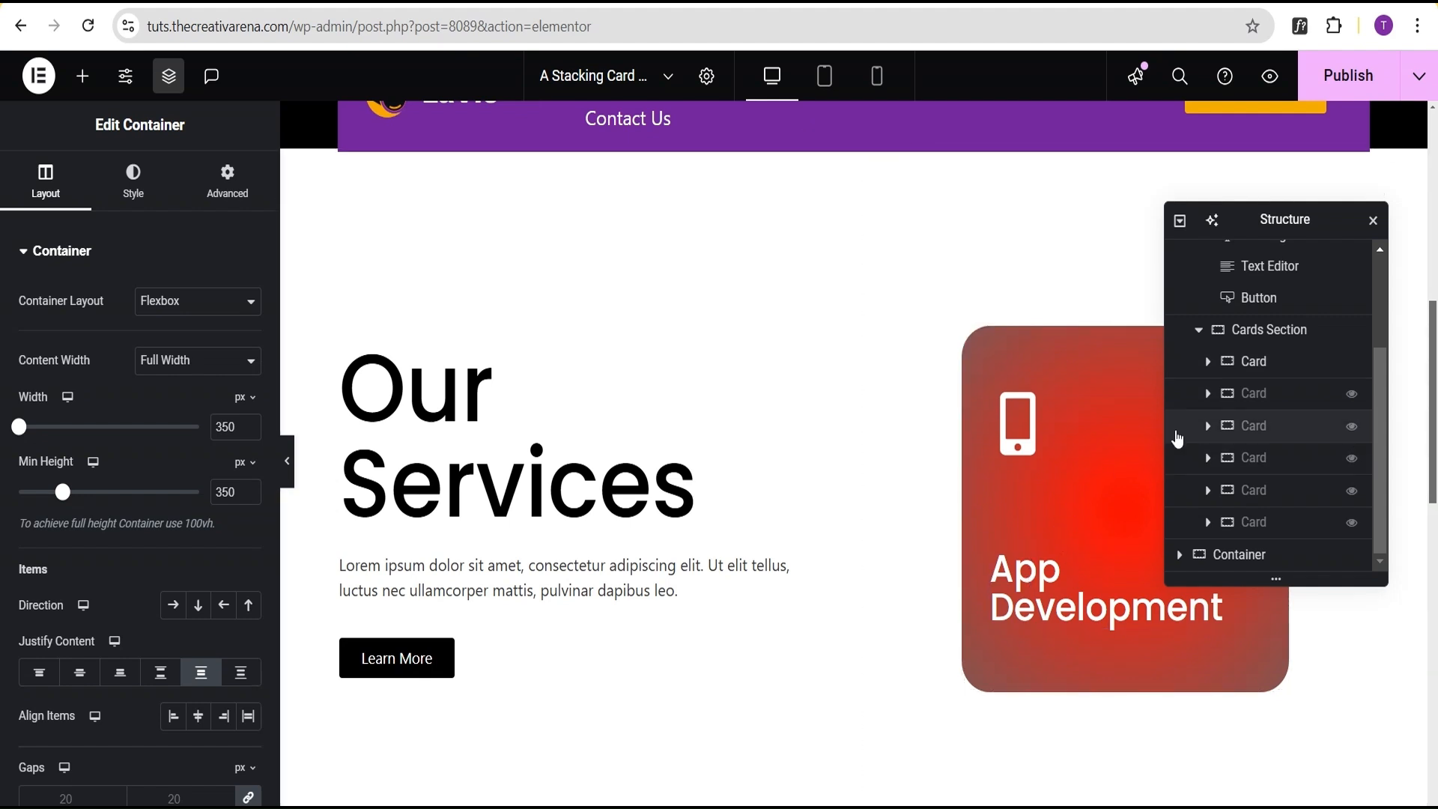
click(1351, 362)
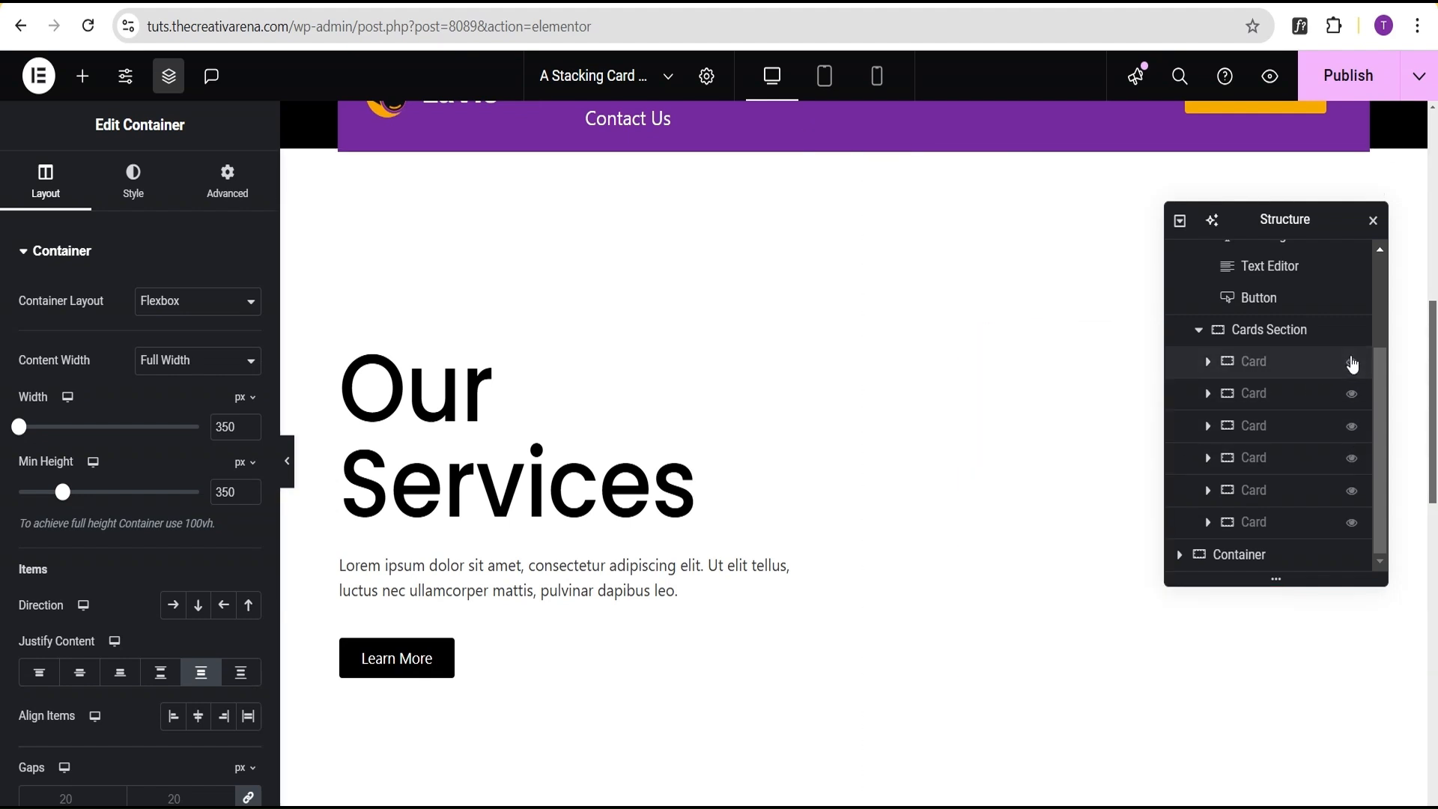
click(1351, 394)
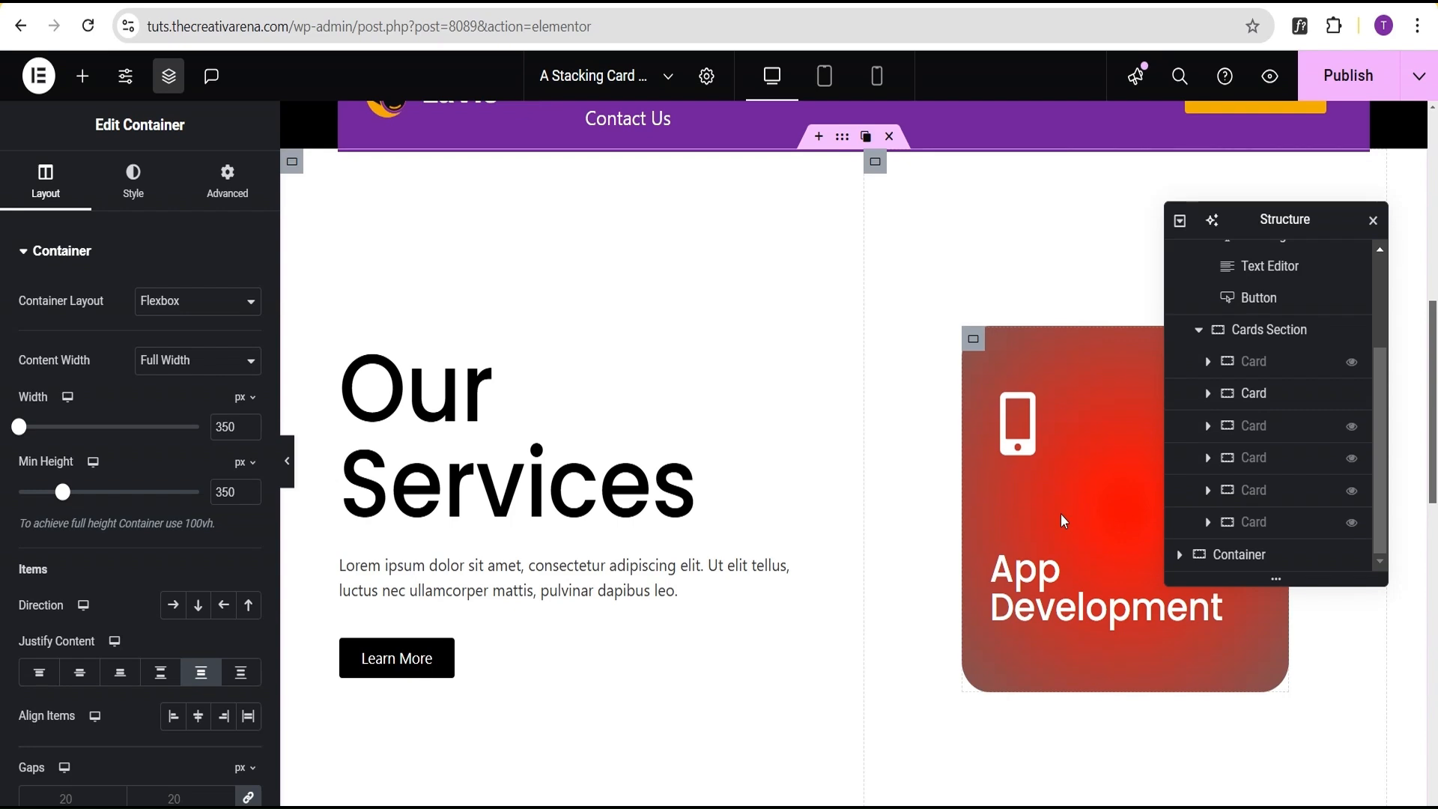
Replace the second card's icon with the Desktop icon from the icon library.
click(1030, 438)
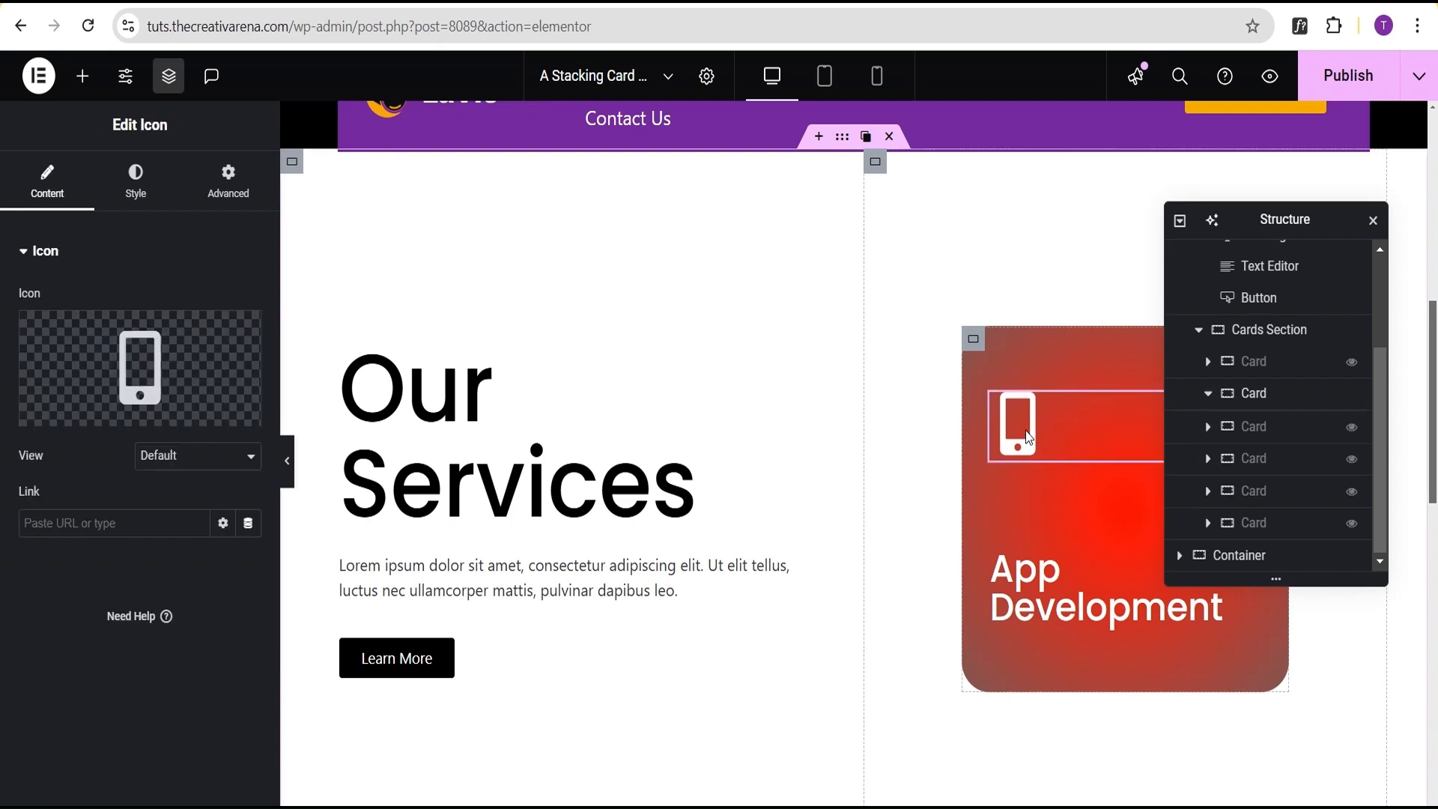
click(163, 355)
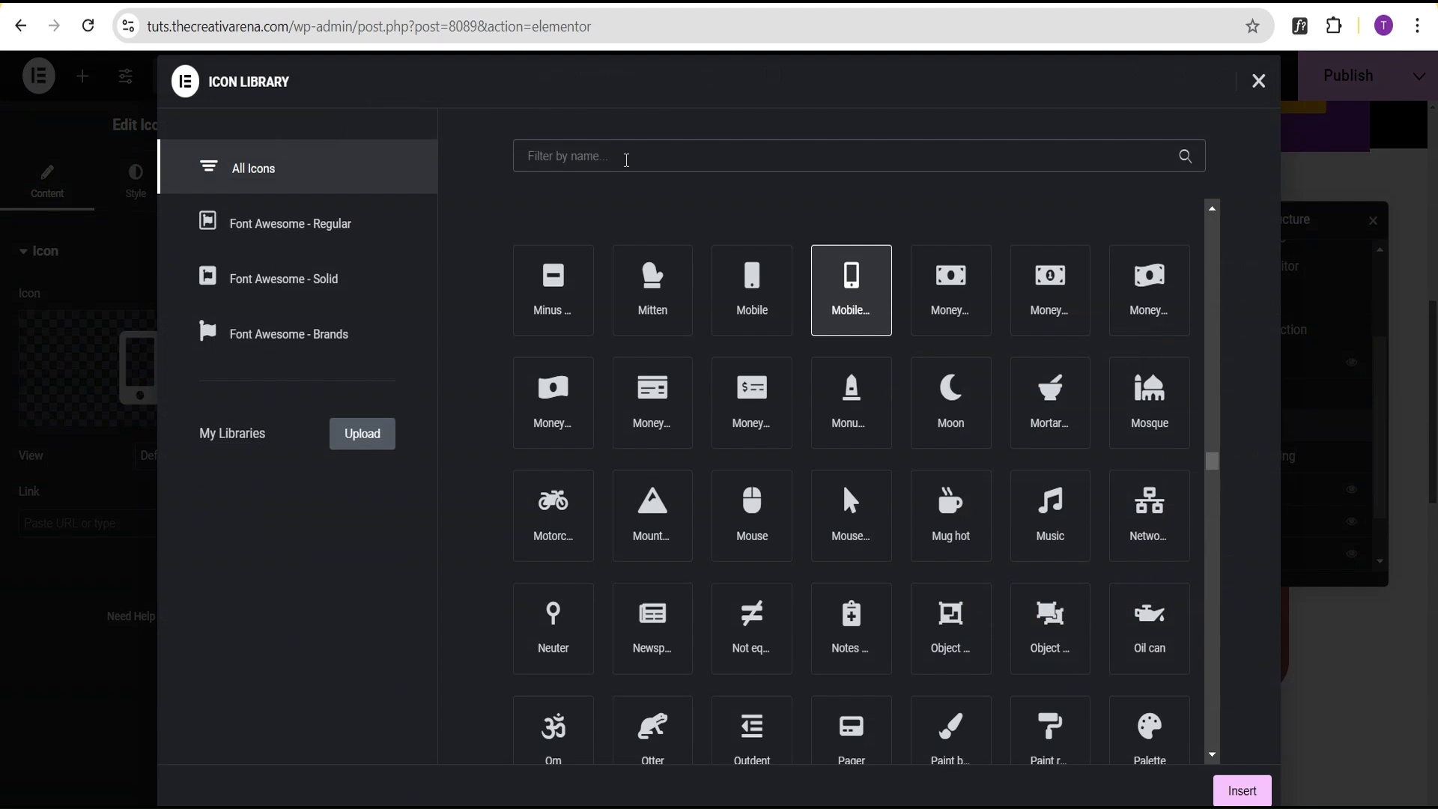
text(we)
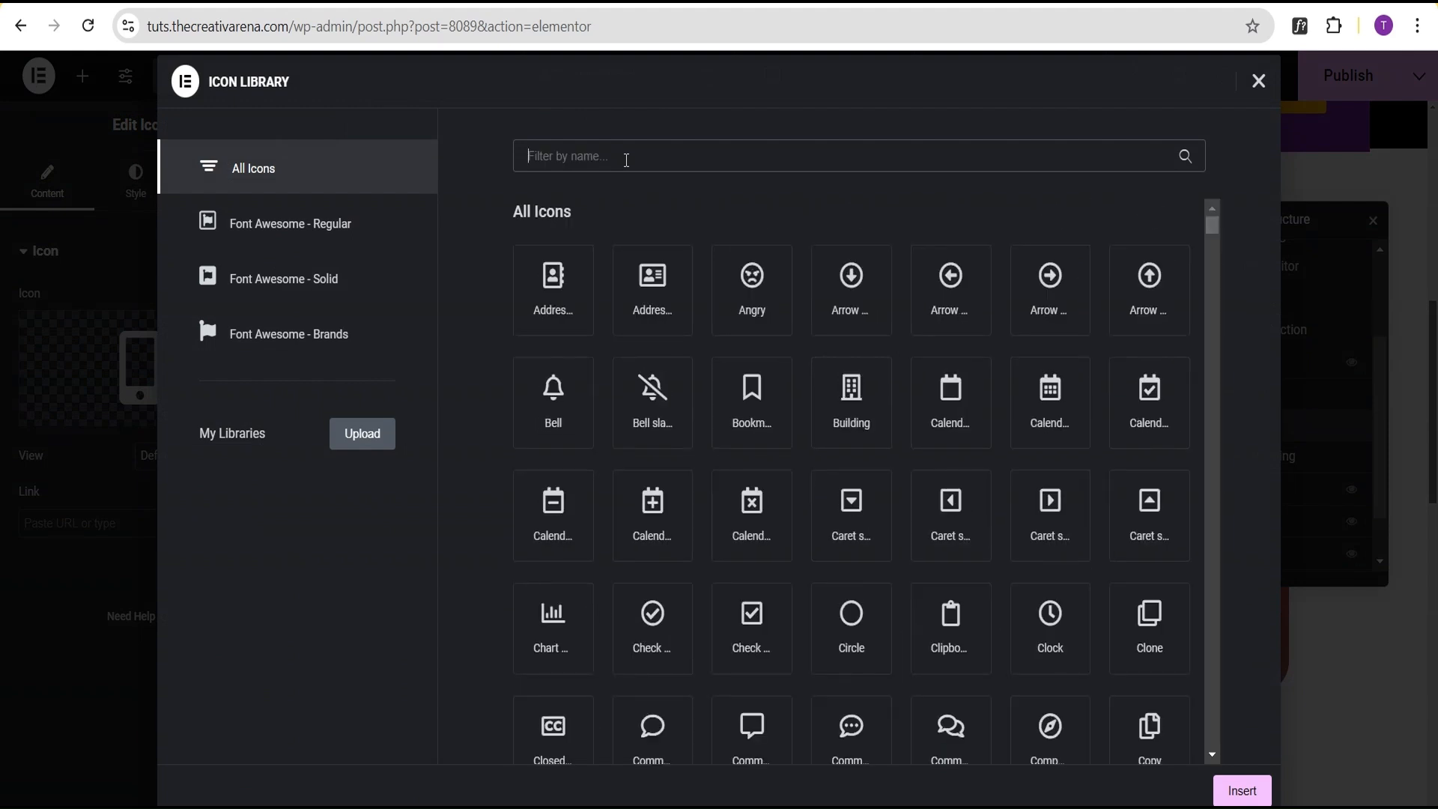
text(des)
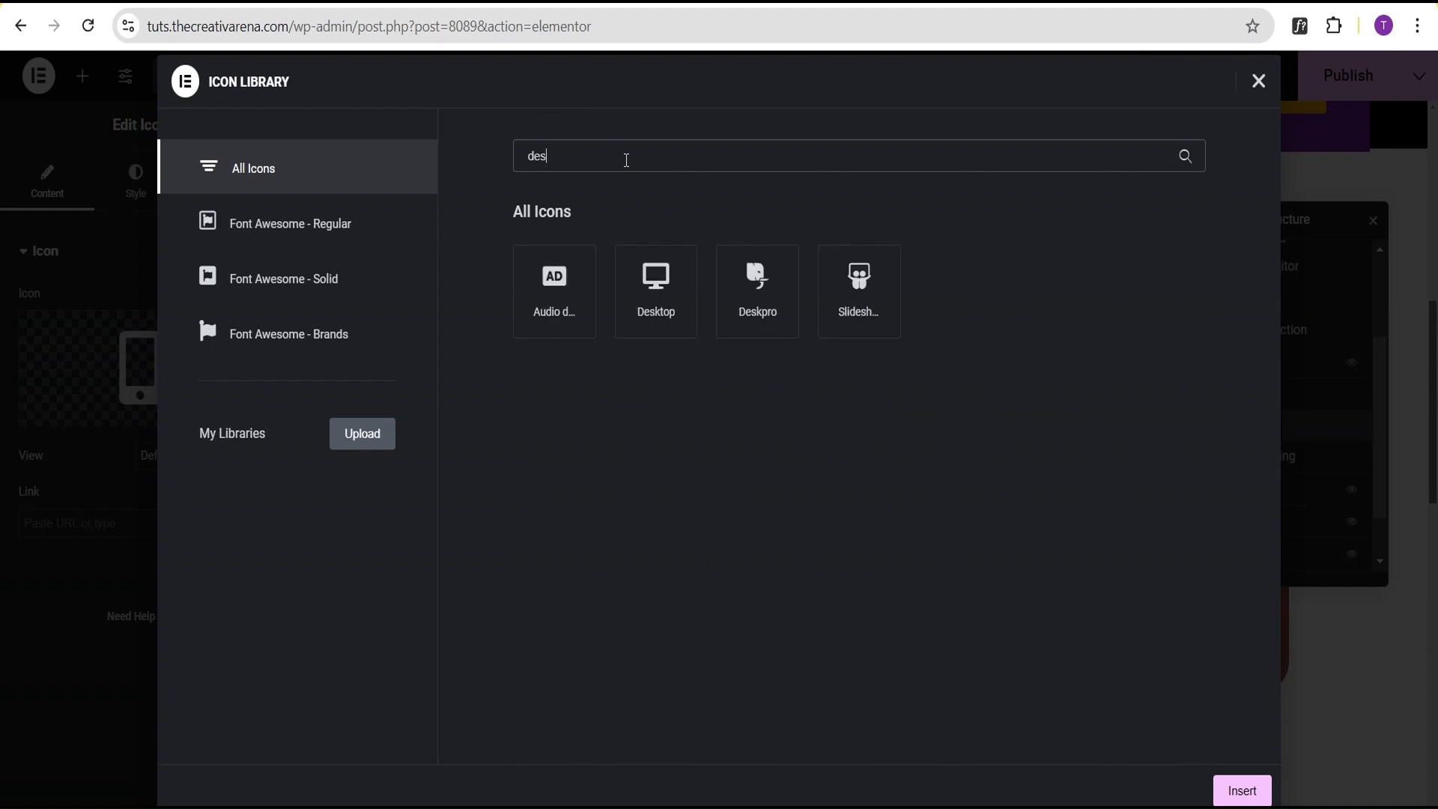
click(687, 300)
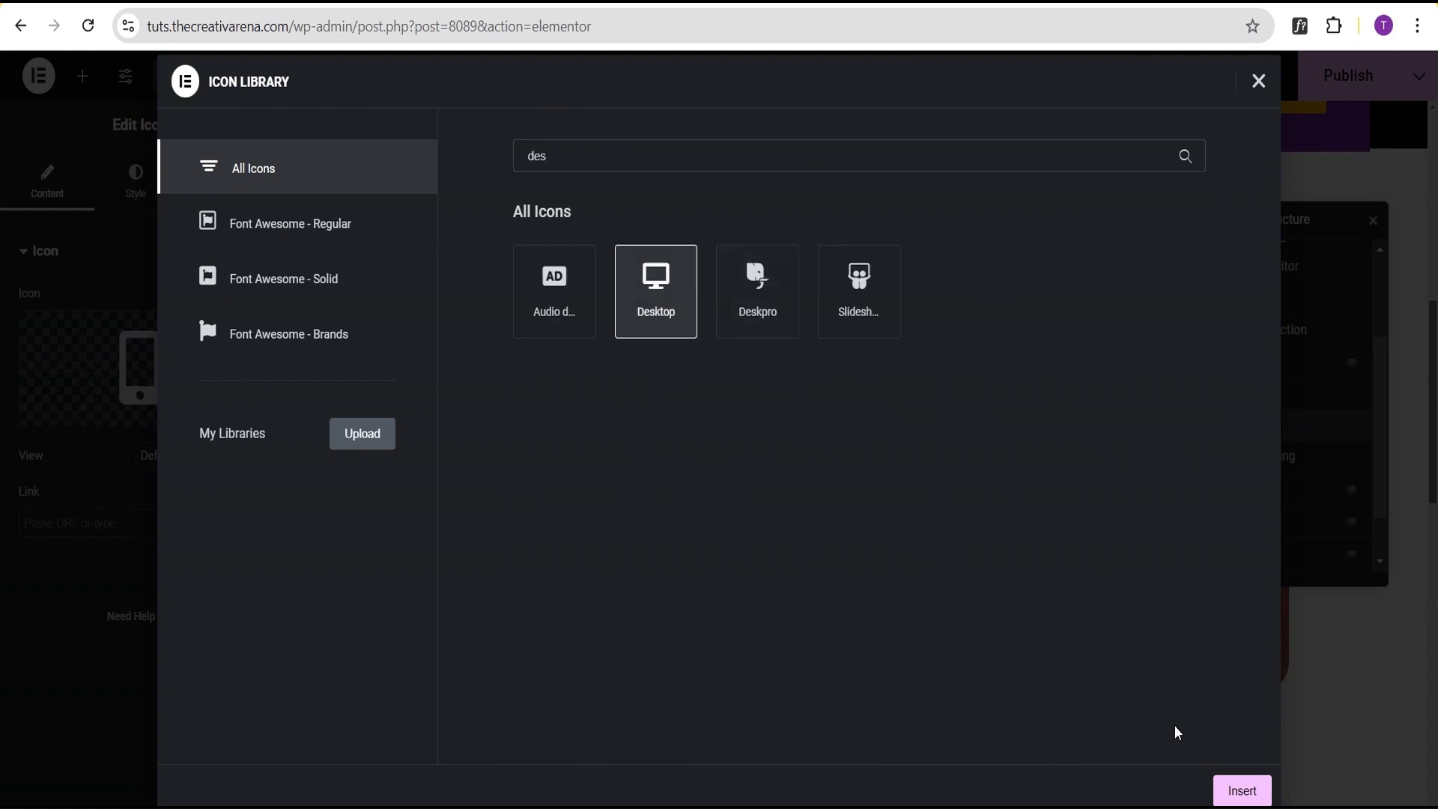
click(1240, 789)
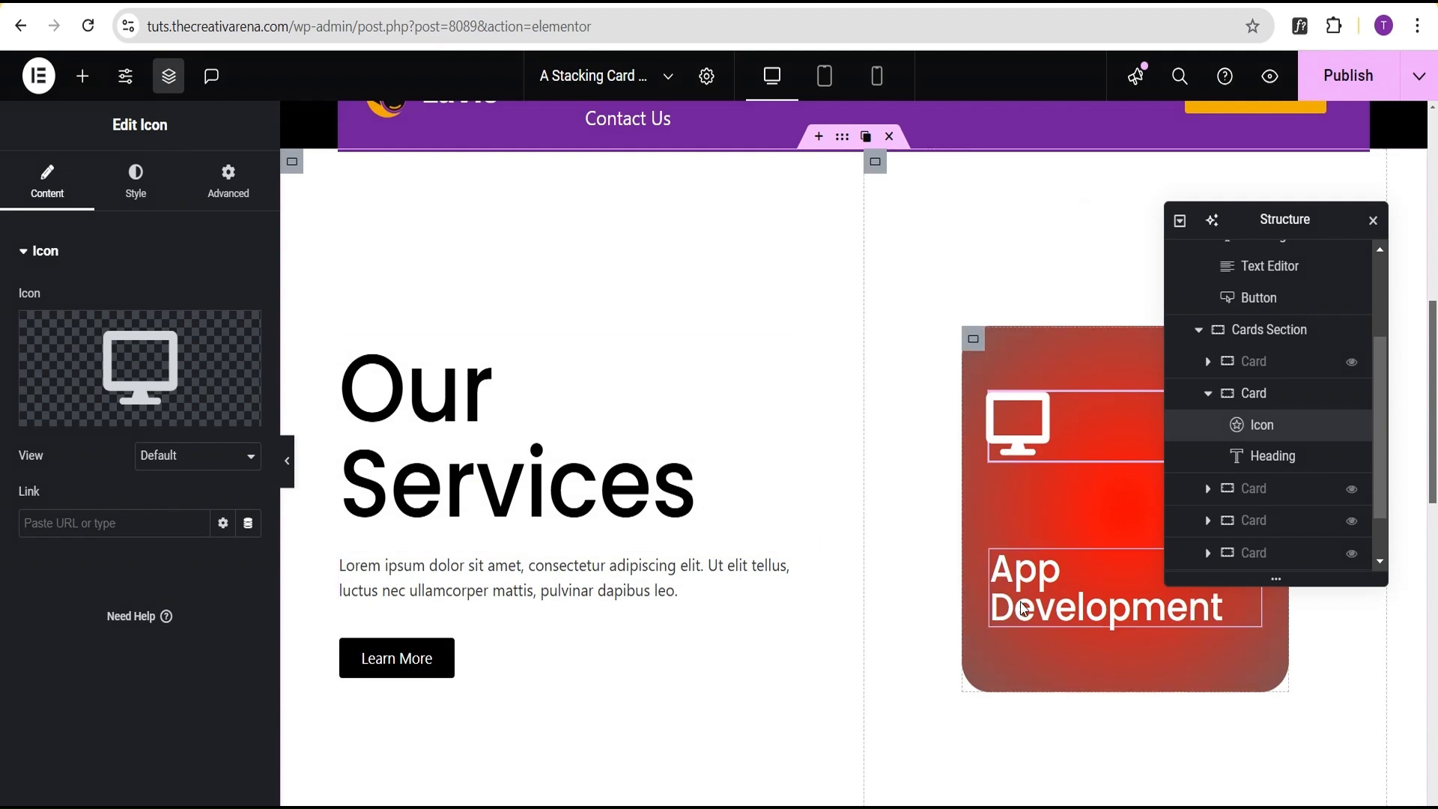
Change the second card's heading to "Web Development".
click(1032, 586)
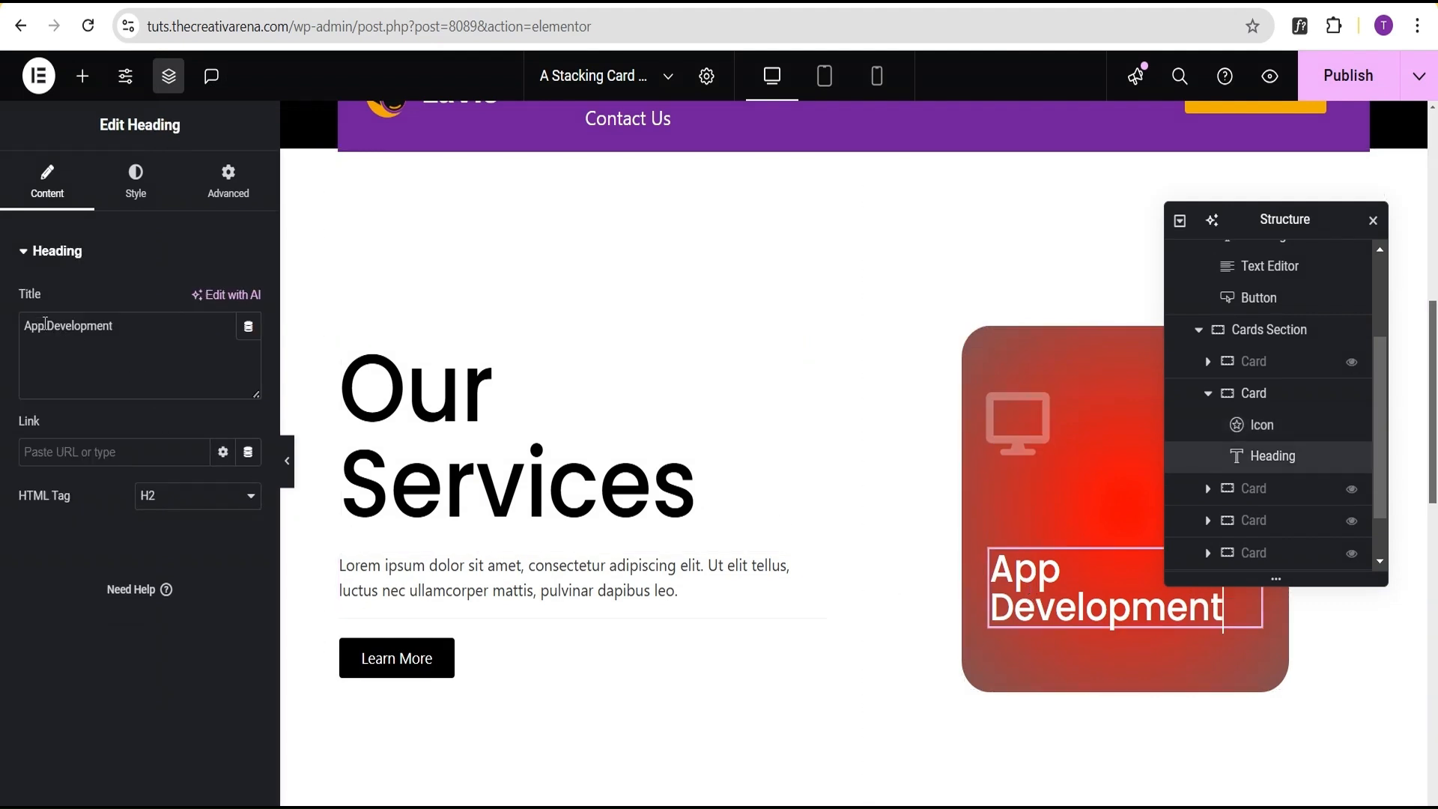
drag(45, 323, 3, 330)
text(Web)
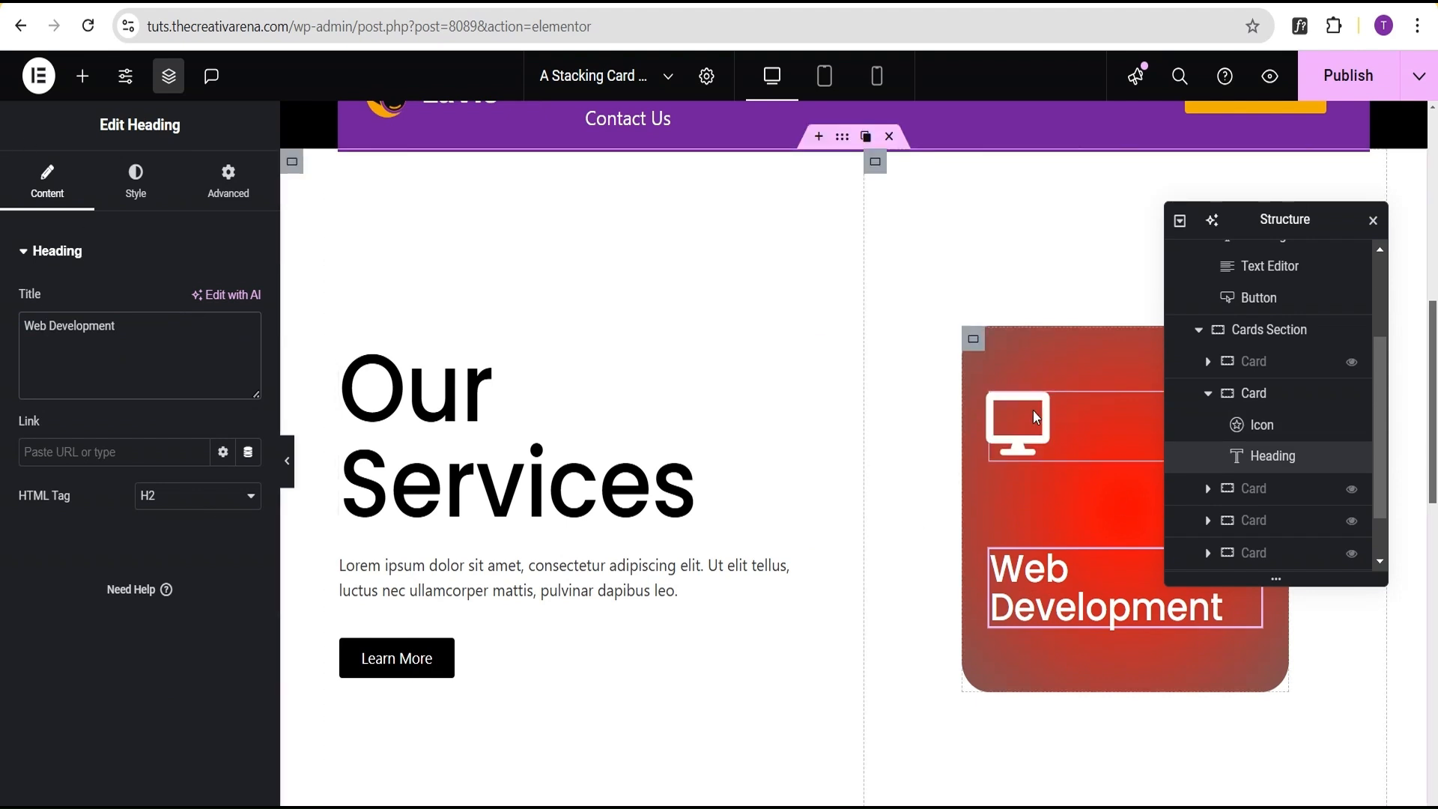
Set the first colour of the Web Development card's background gradient to orange #FF8800.
click(971, 340)
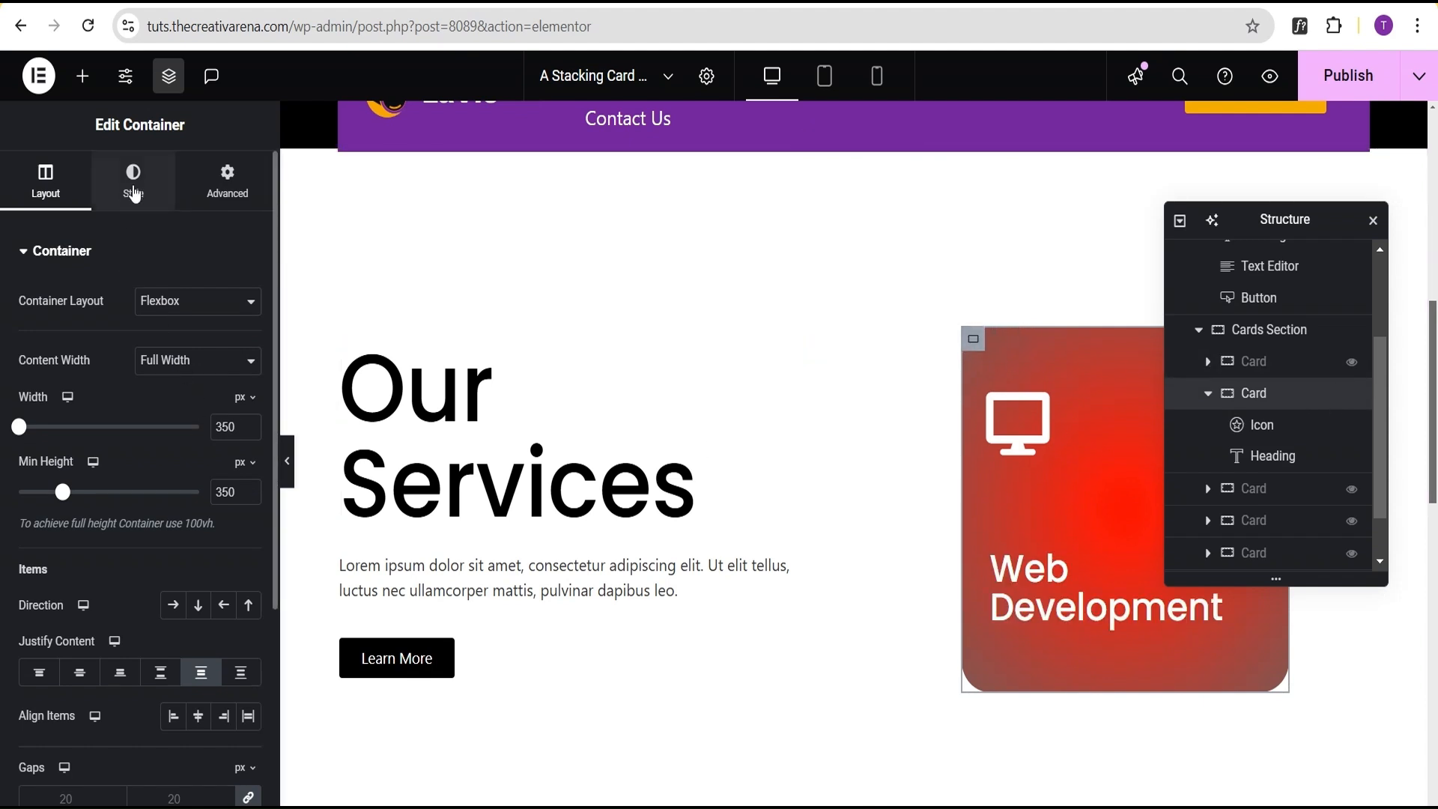
click(133, 181)
click(248, 496)
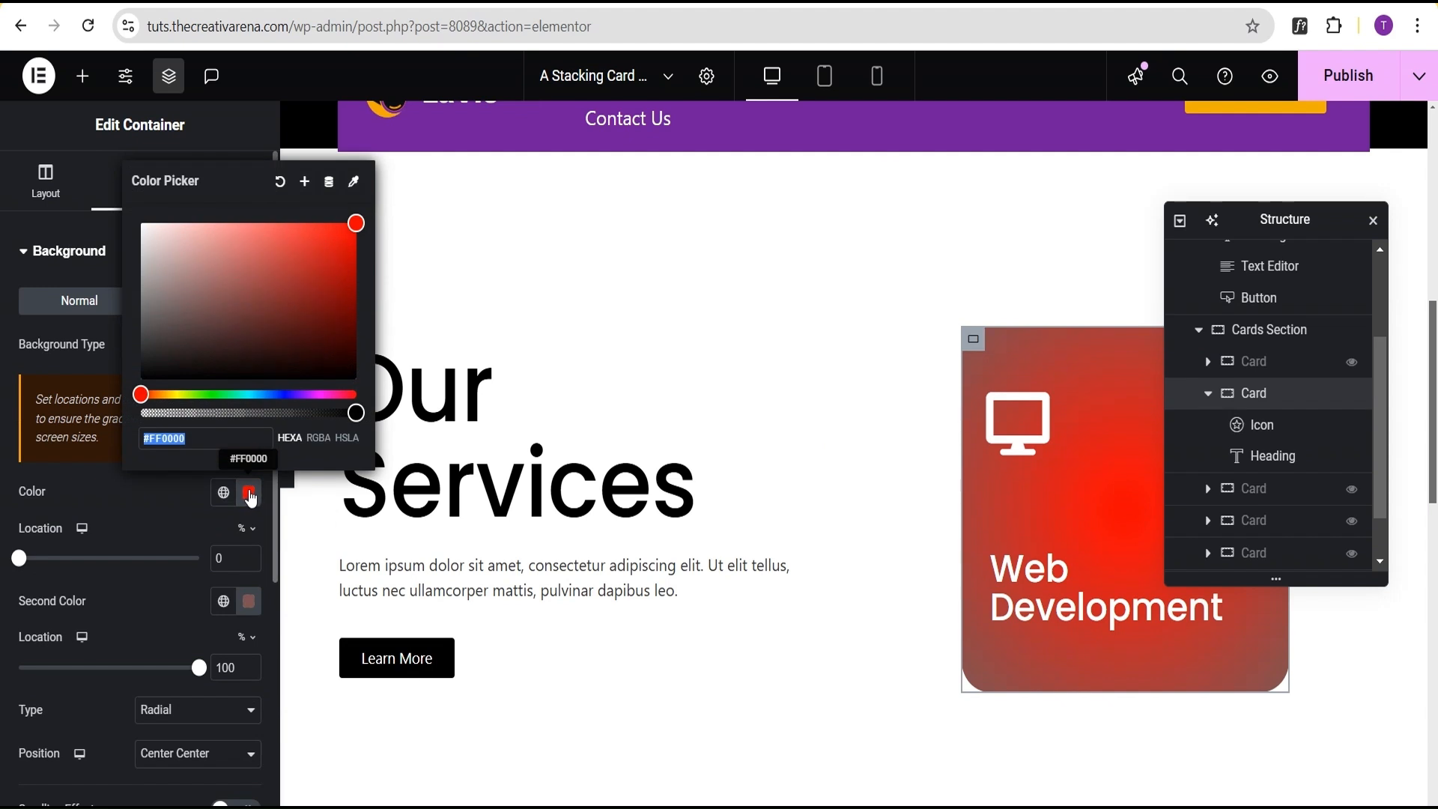
click(143, 395)
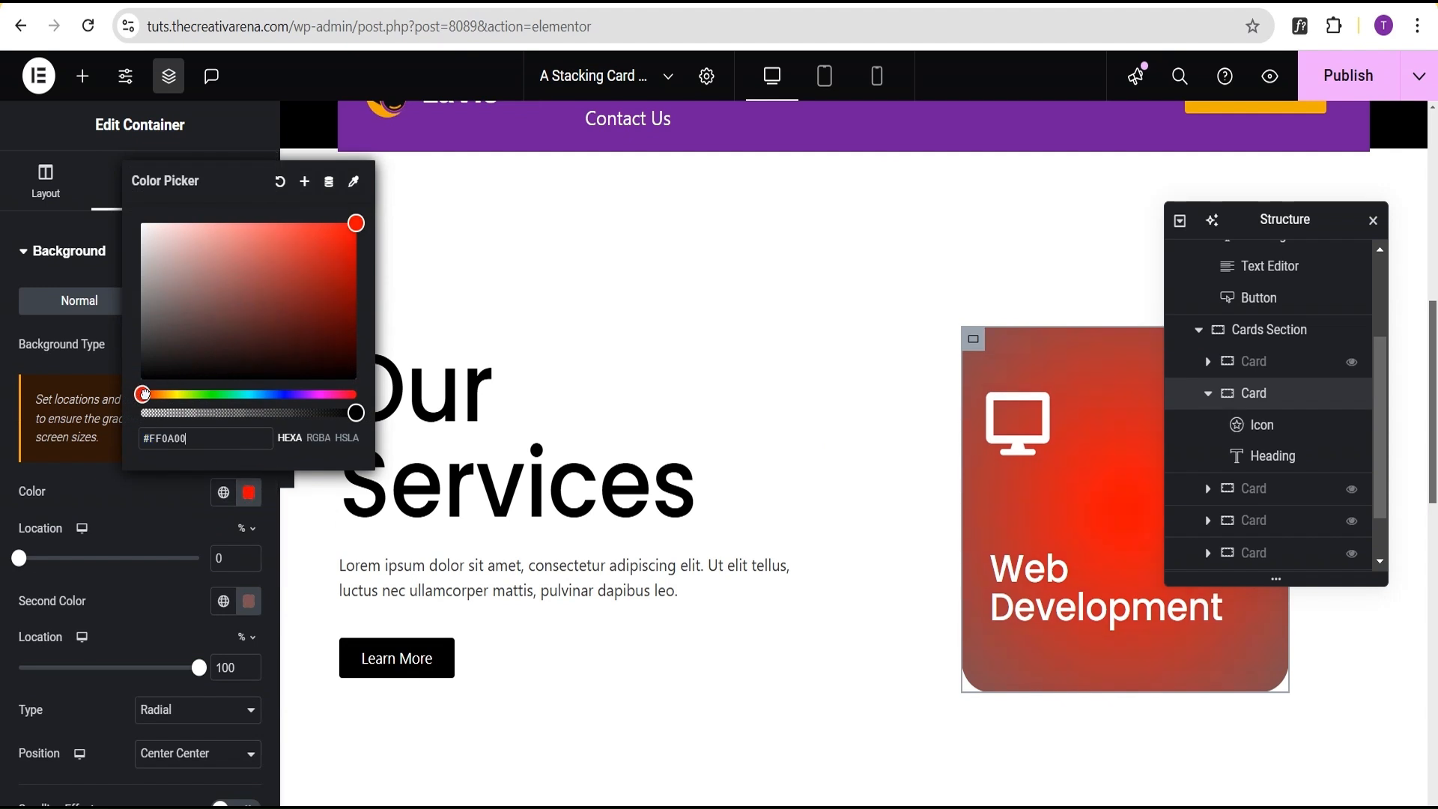
drag(143, 394, 159, 395)
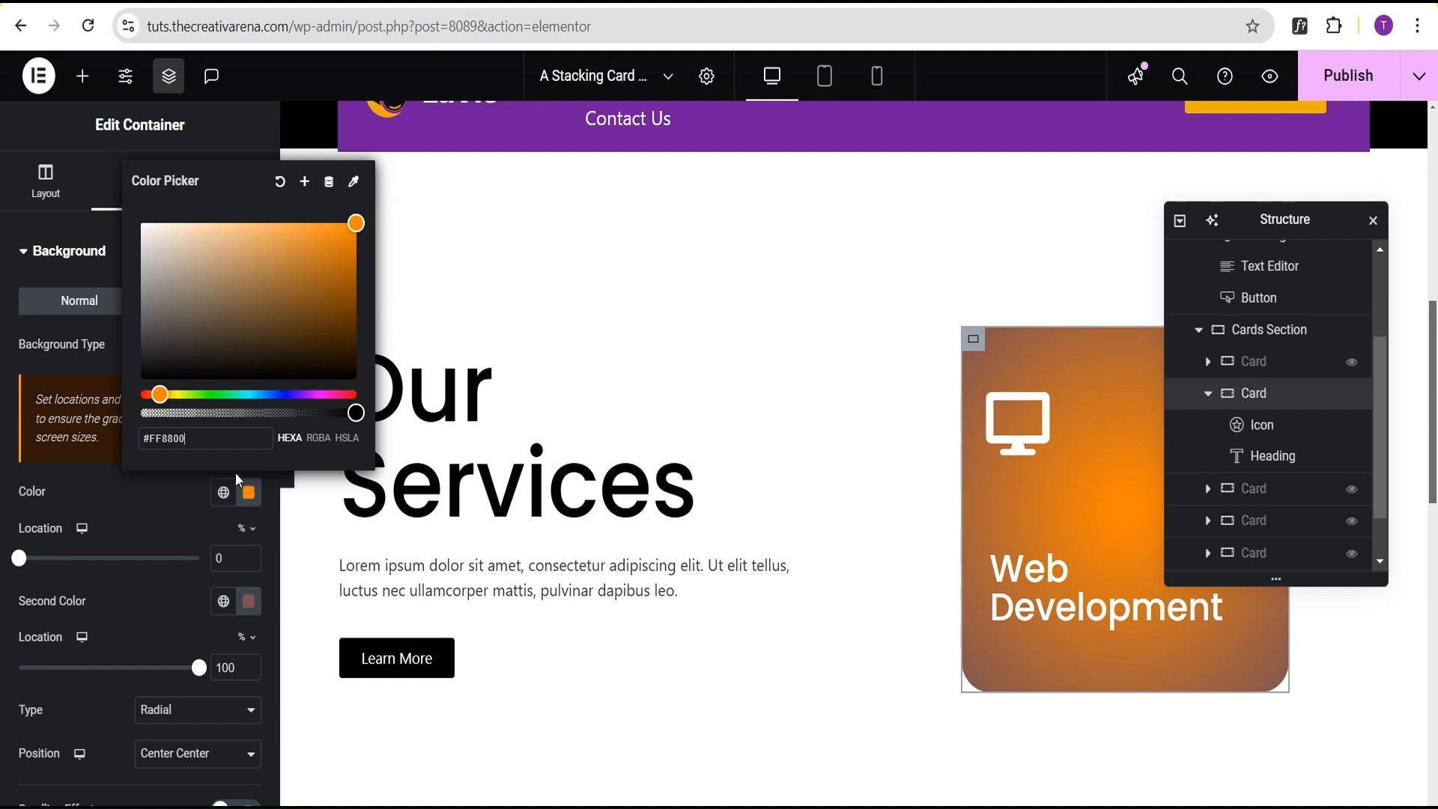
Reuse the orange as the Web Development card's second gradient colour and mute it to #705F4C.
click(206, 439)
key(ctrl+a)
key(ctrl+c)
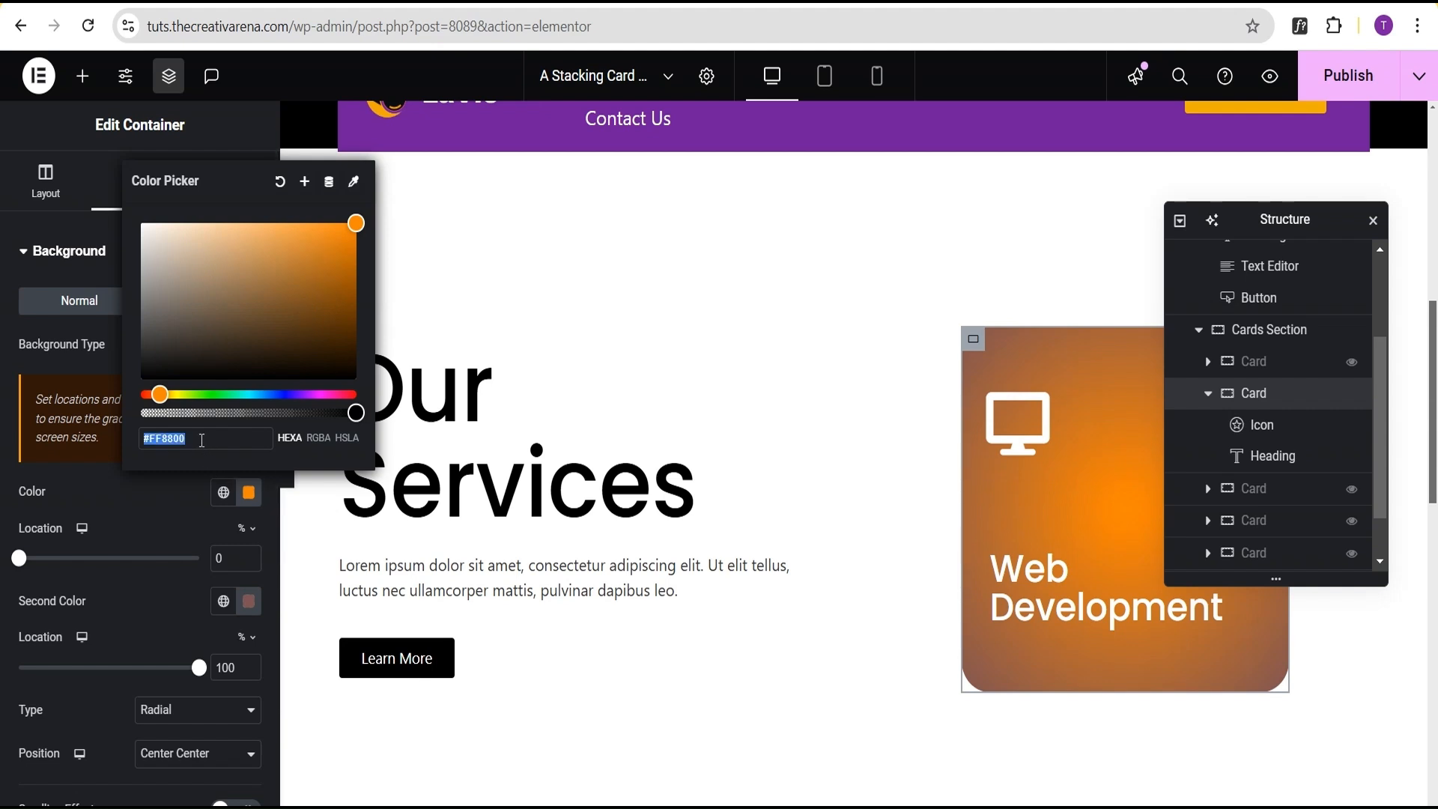
click(183, 498)
click(250, 610)
key(ctrl+v)
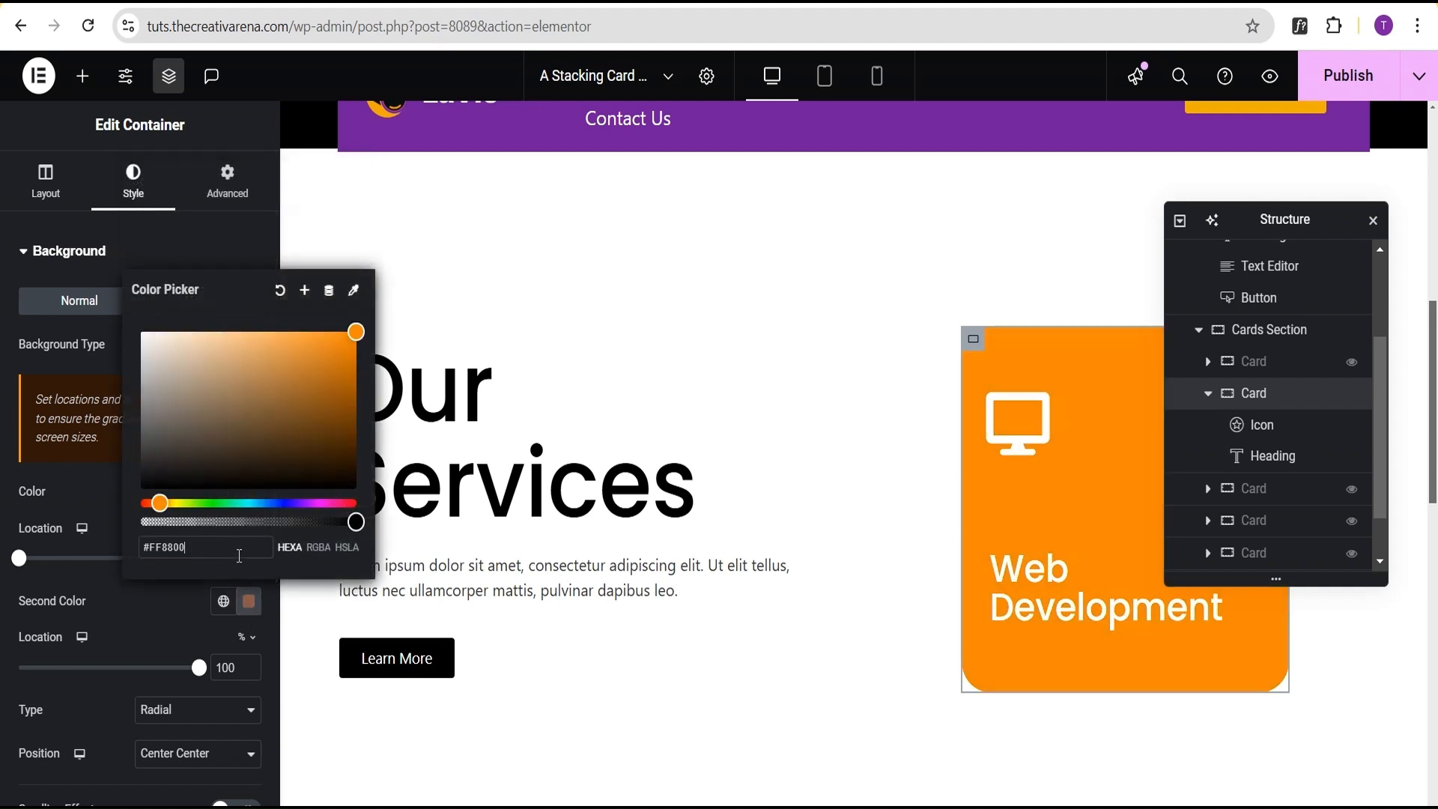
drag(352, 341, 210, 420)
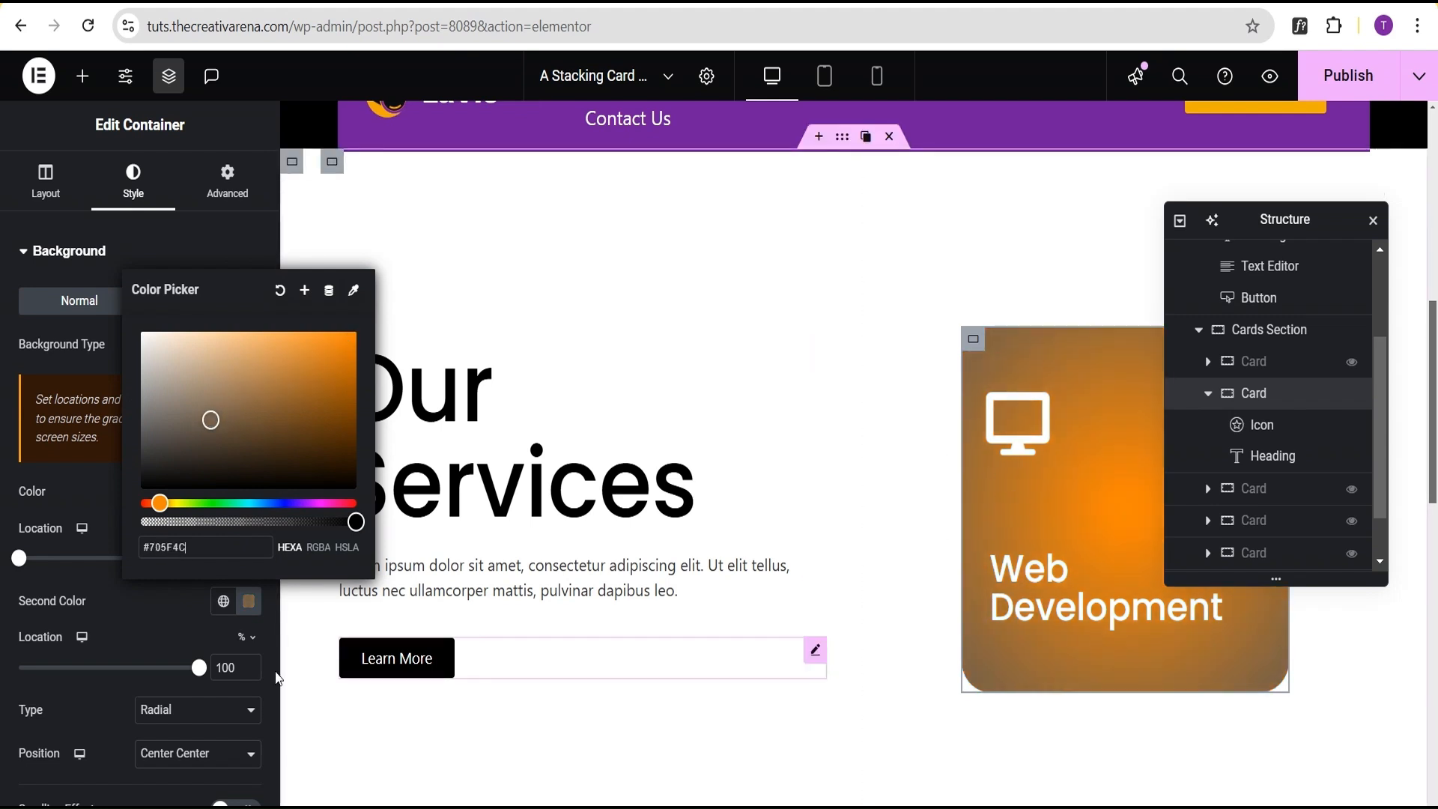
click(162, 629)
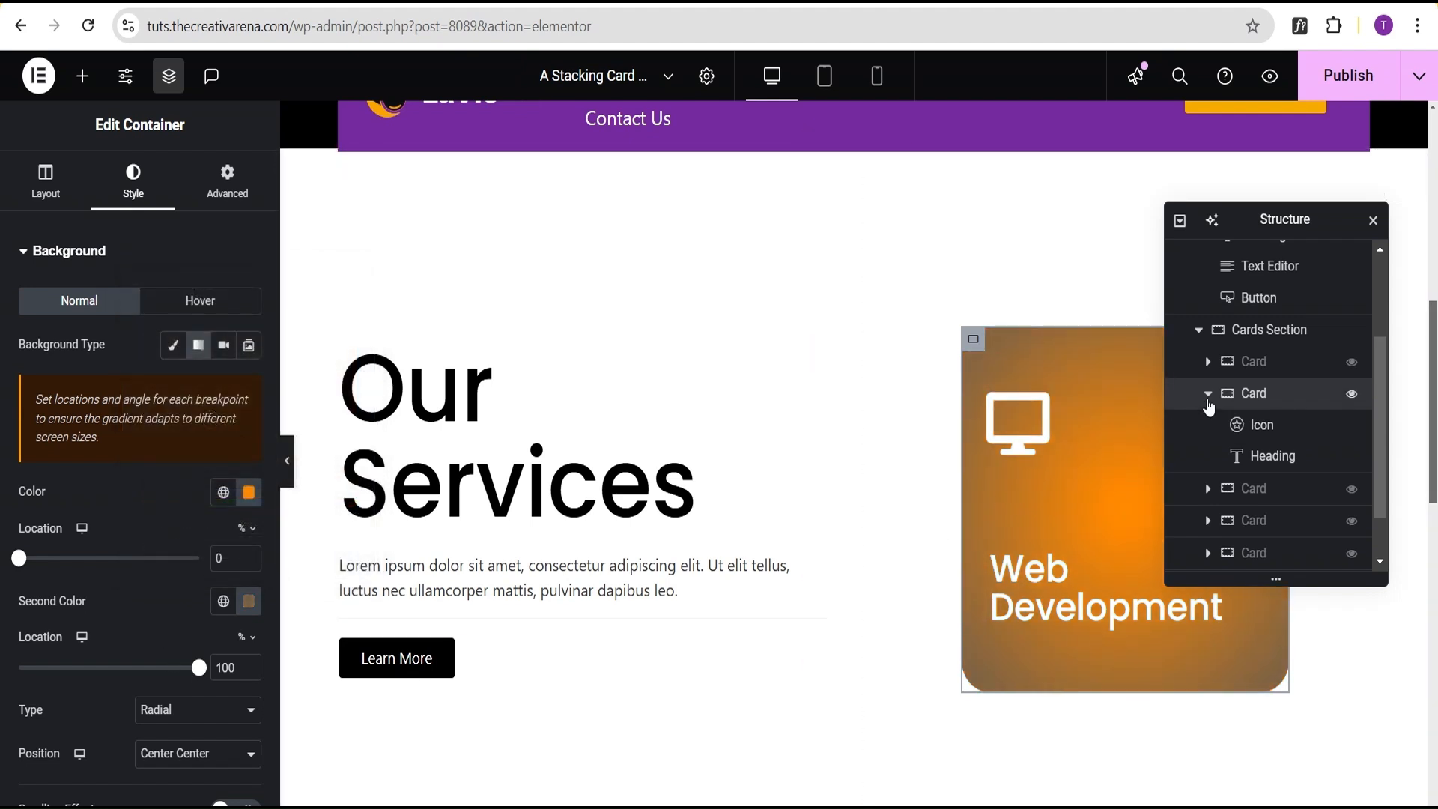
Hide the Web Development card and show the third card in the Cards Section.
click(1208, 397)
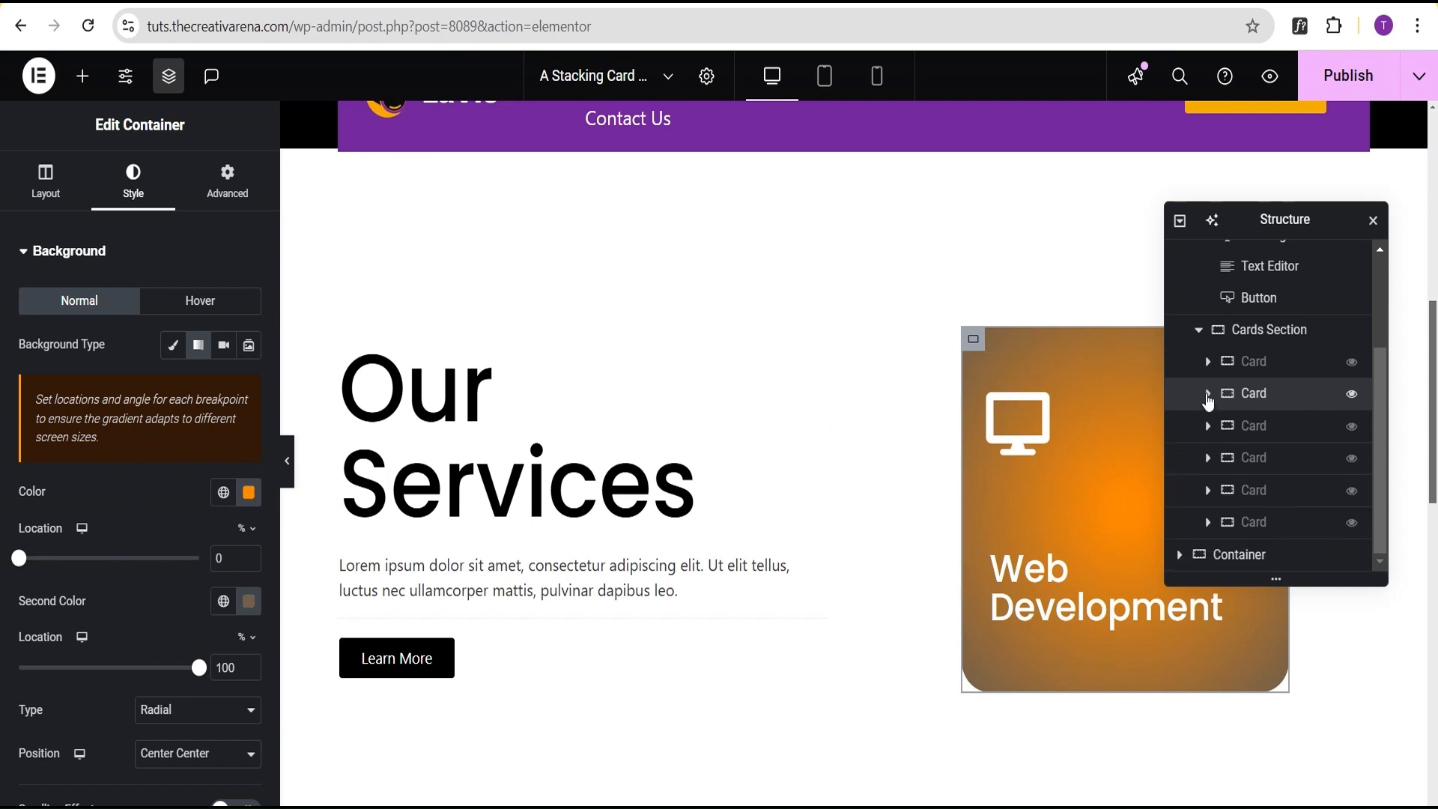
click(1351, 396)
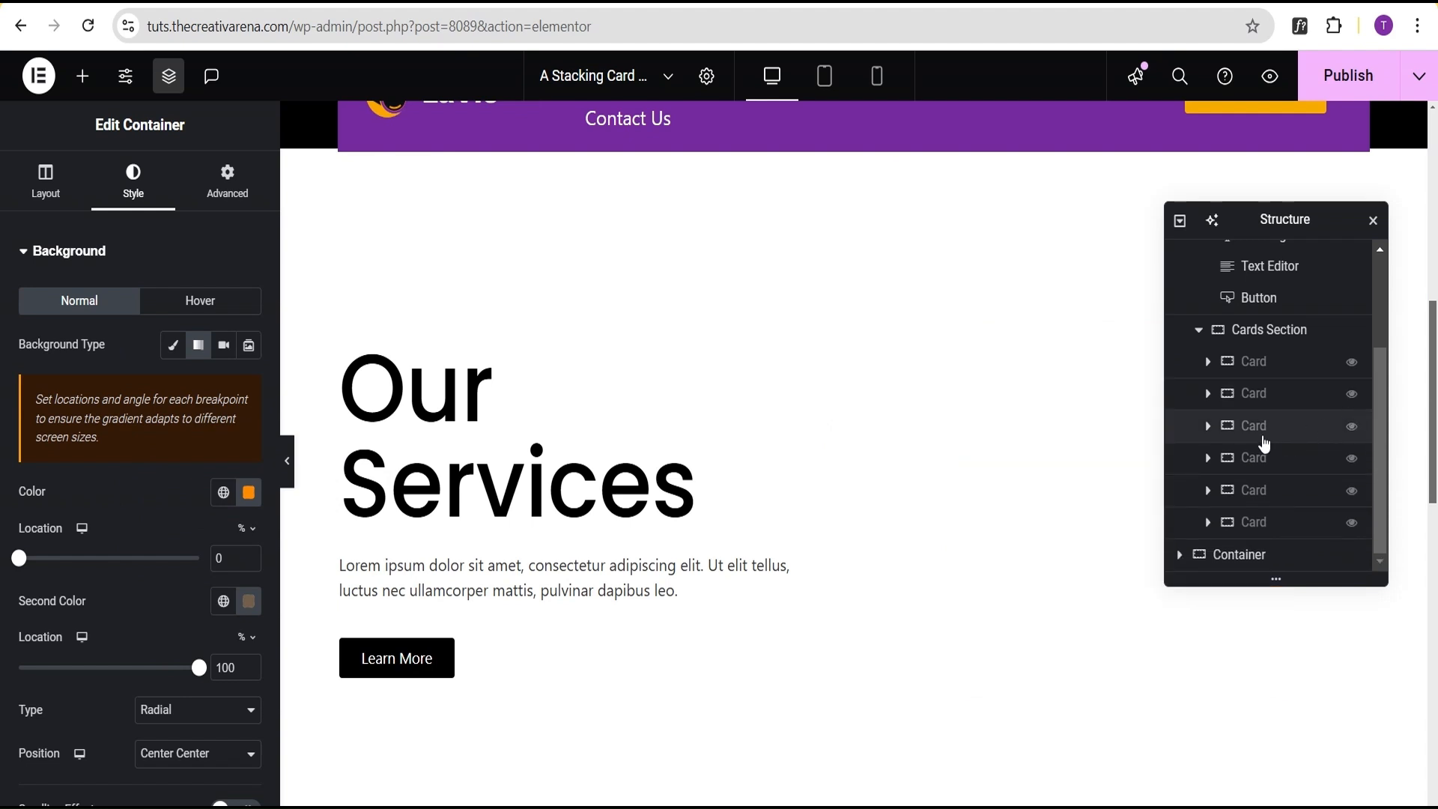
click(1350, 427)
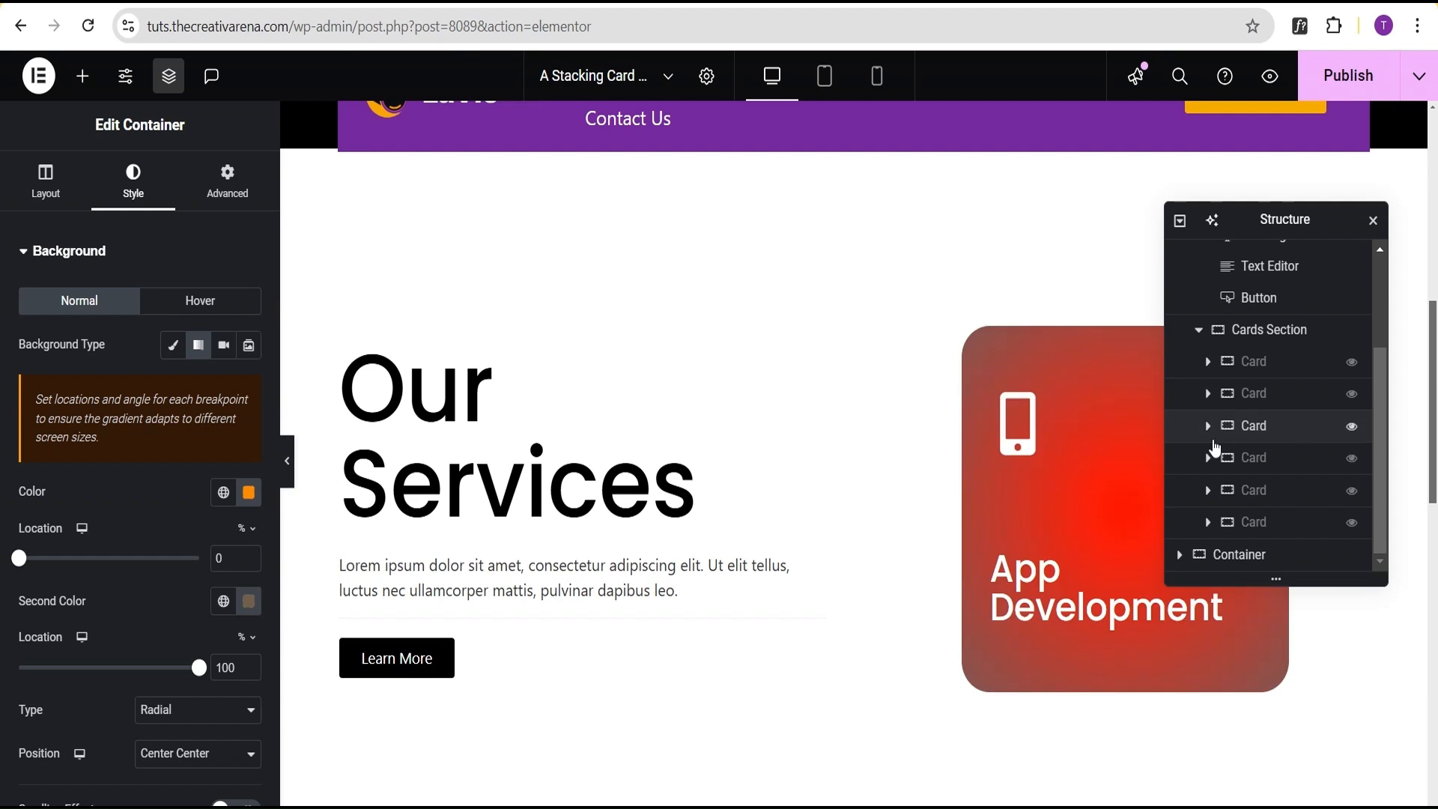
Replace the third card's icon with the Shapes icon from the icon library.
click(1041, 432)
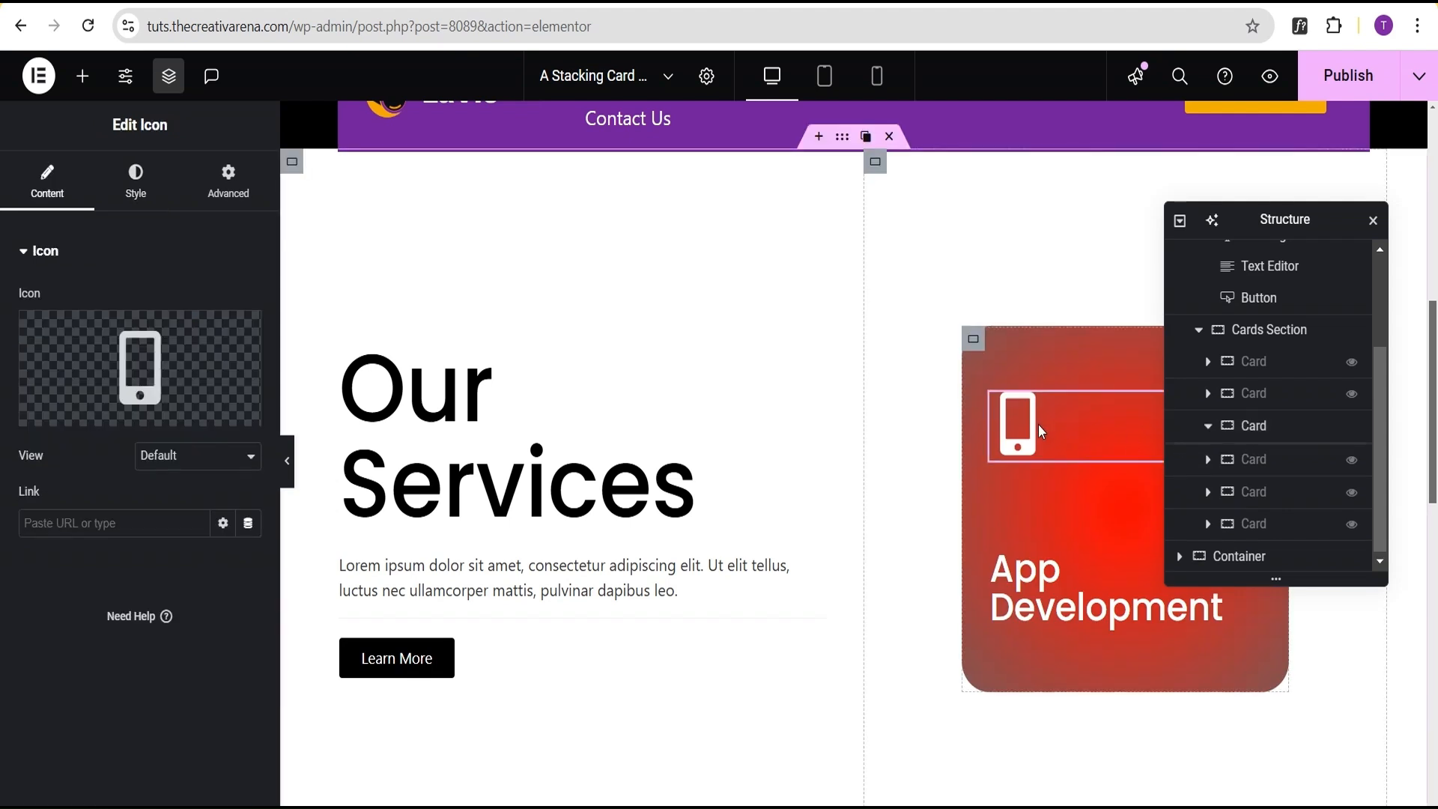
click(159, 368)
click(590, 161)
text(shapes)
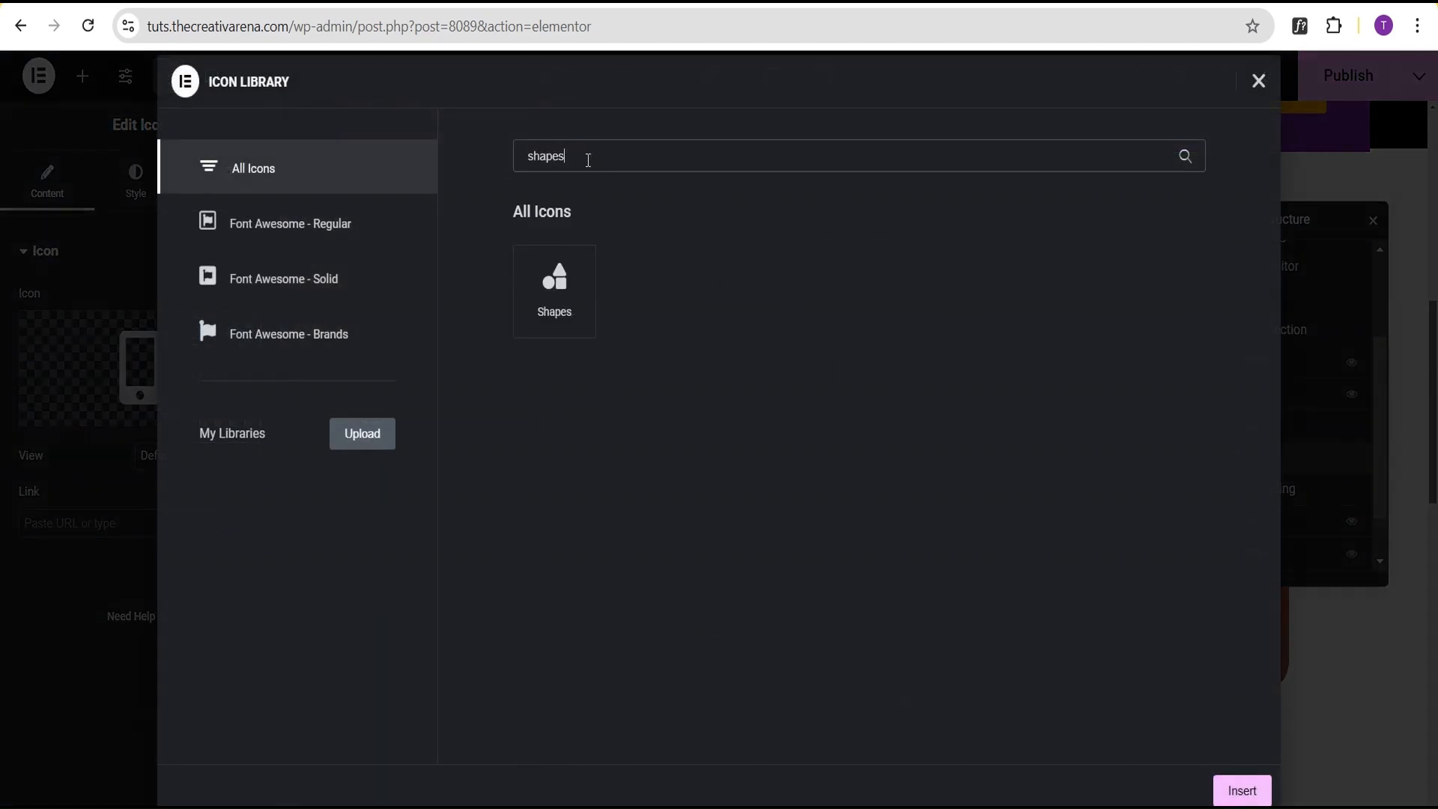
click(557, 285)
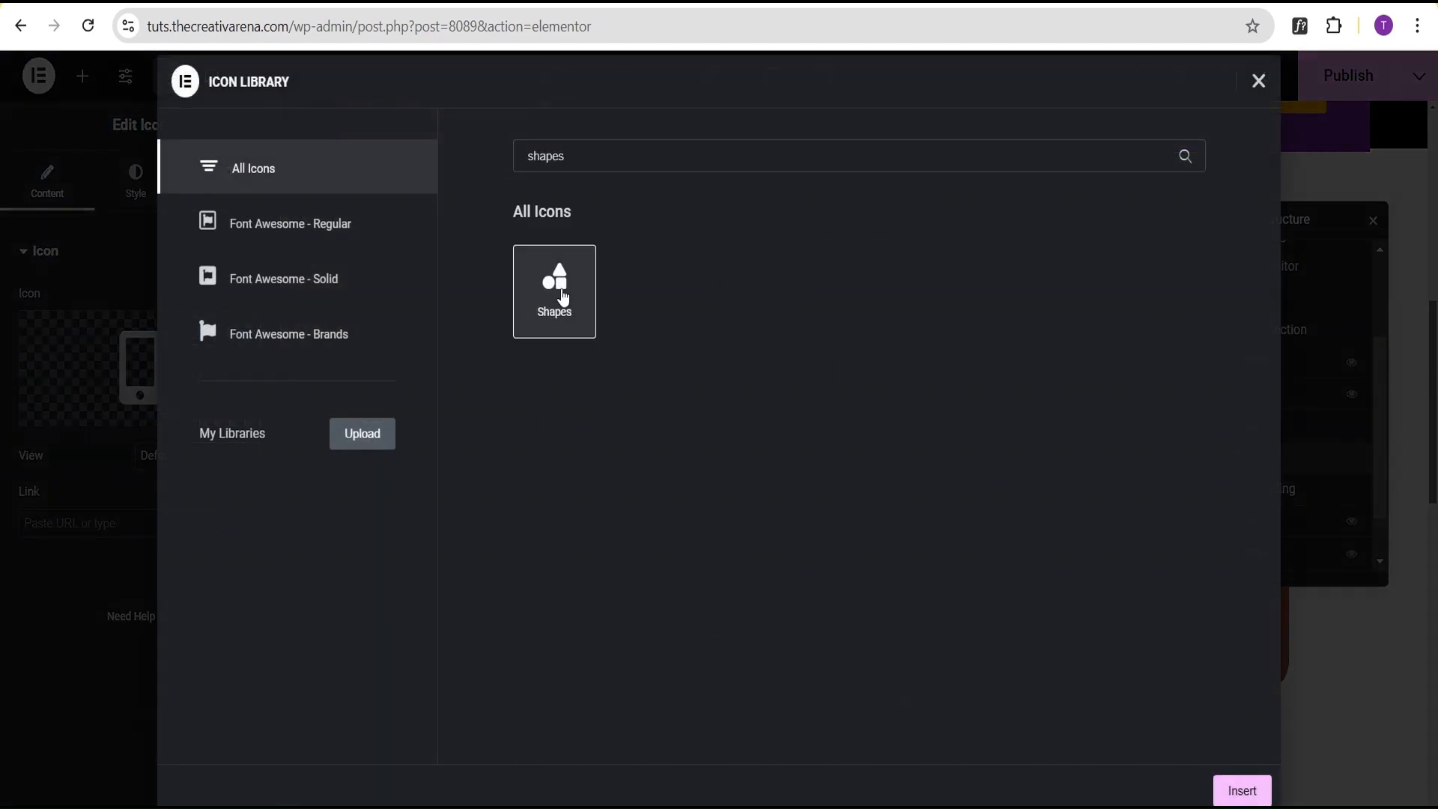
click(1241, 790)
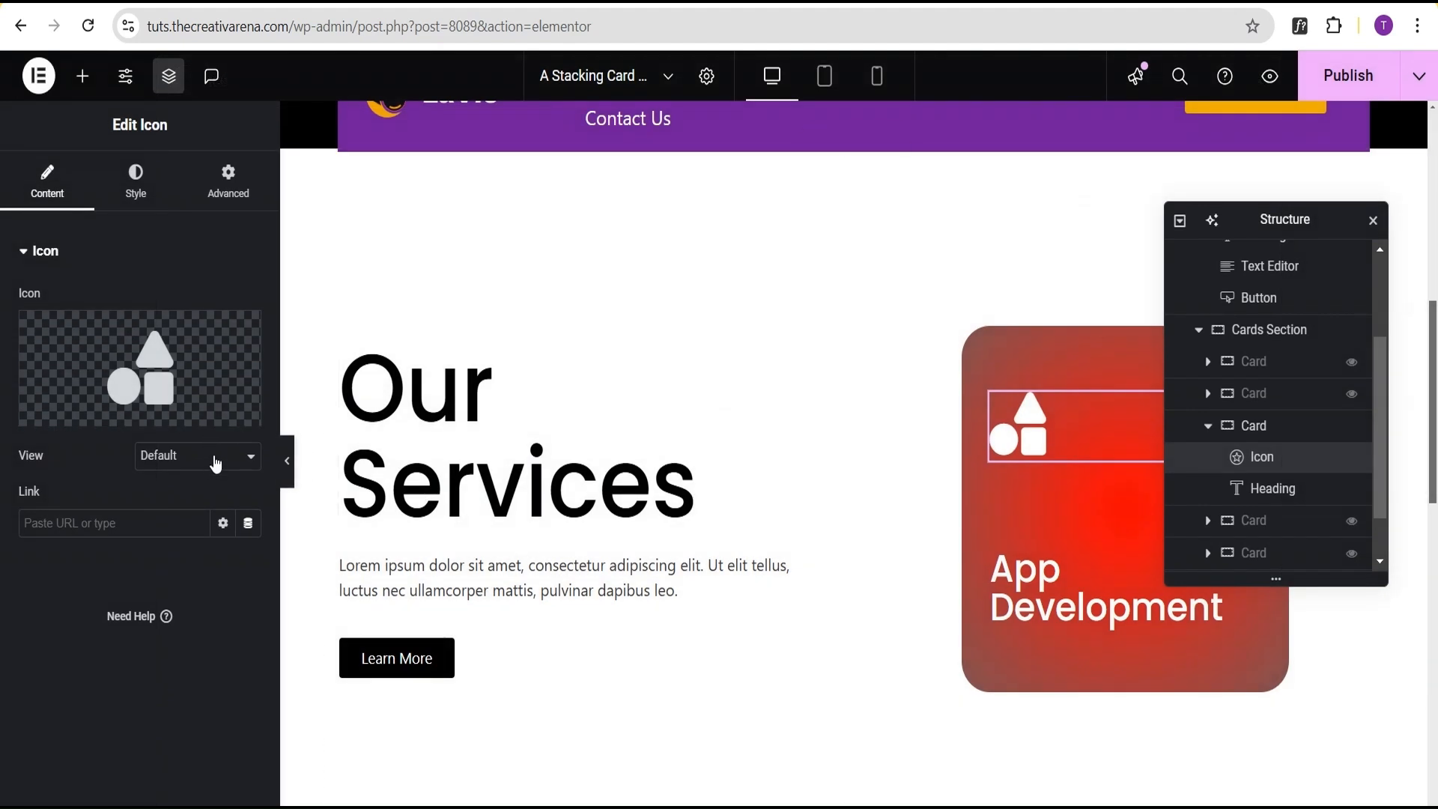
Change the third card's heading to "Graphics Design".
click(1036, 586)
drag(154, 328, 22, 331)
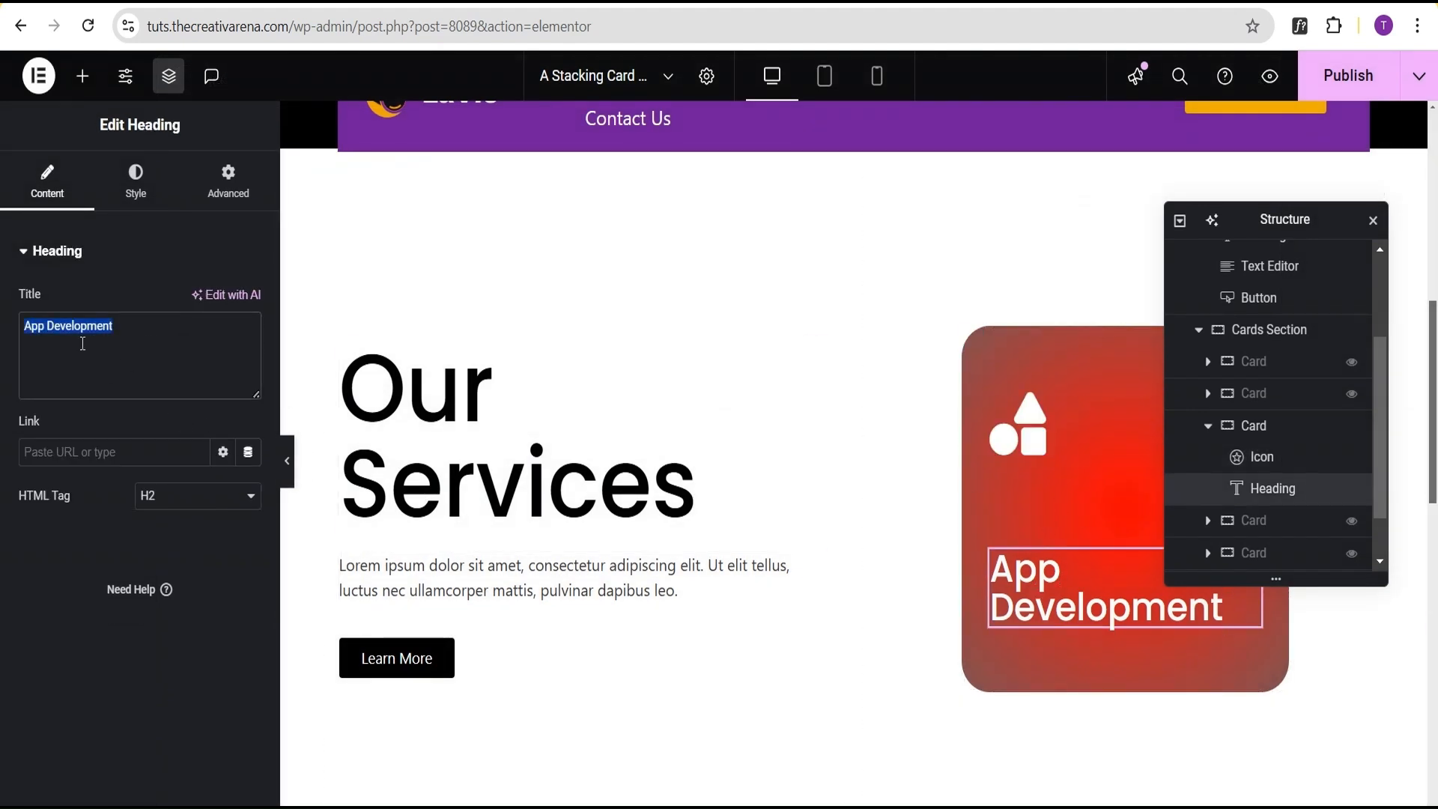
text(Gra)
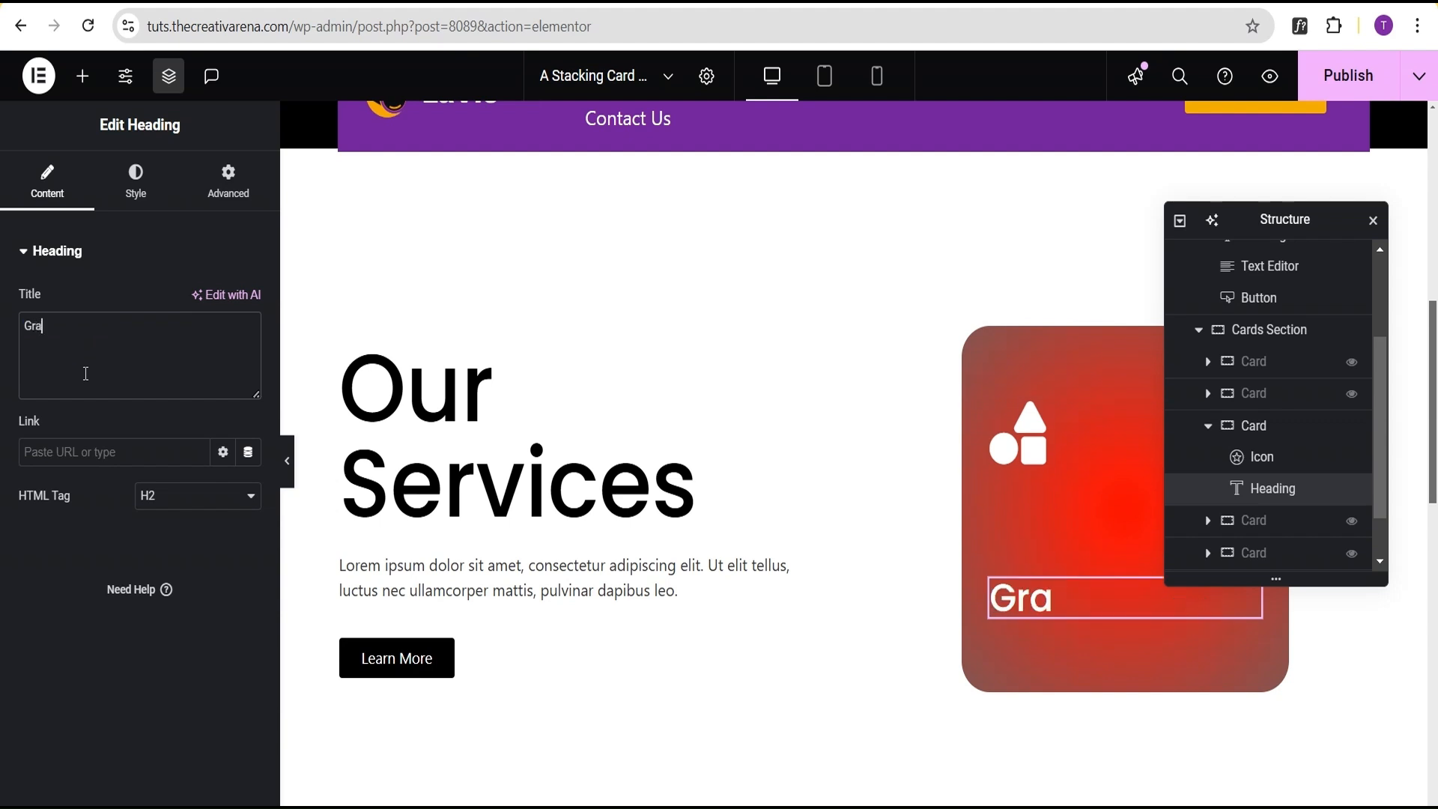
text(phics Design)
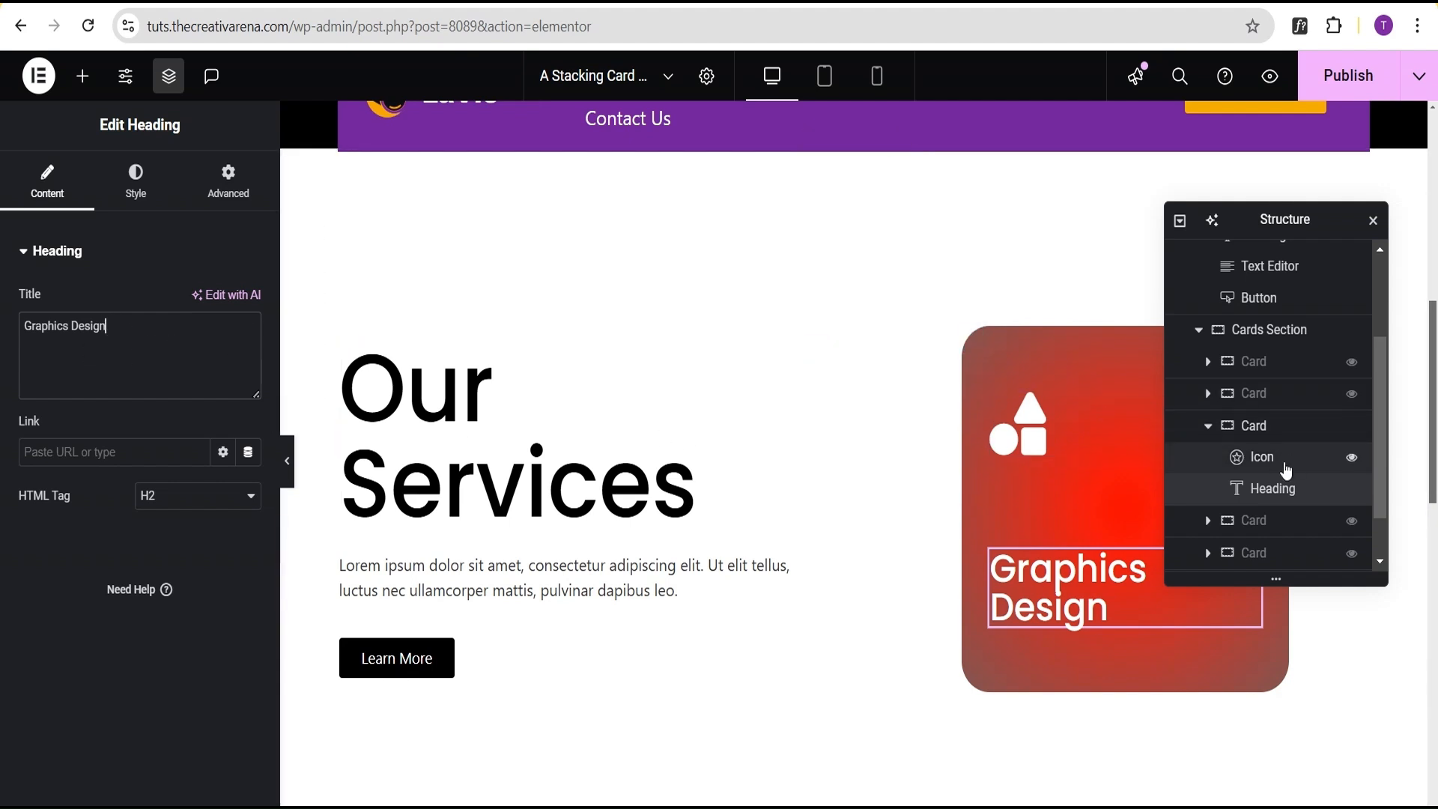
Set the first colour of the Graphics Design card's background gradient to green #93FF00.
click(1207, 427)
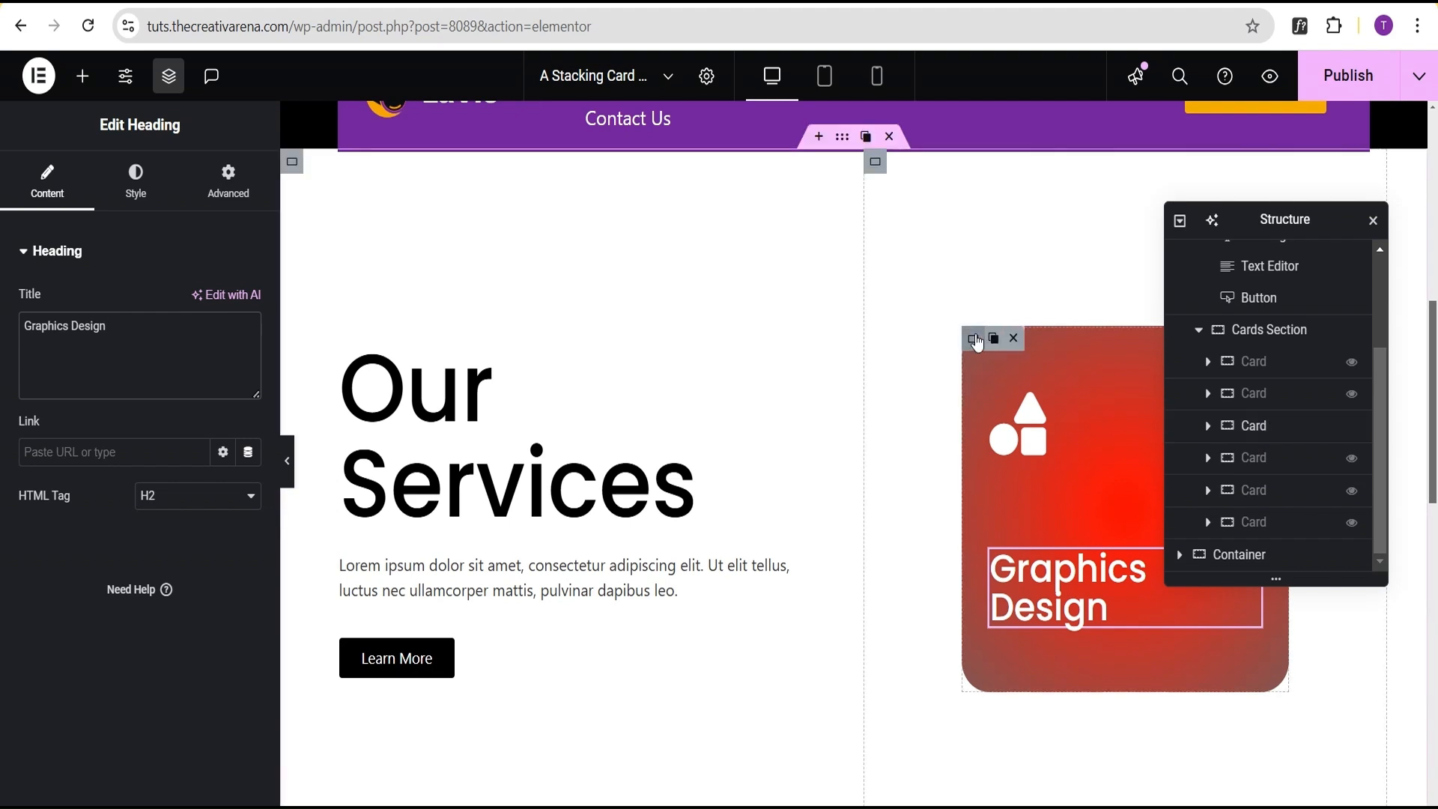
click(1017, 338)
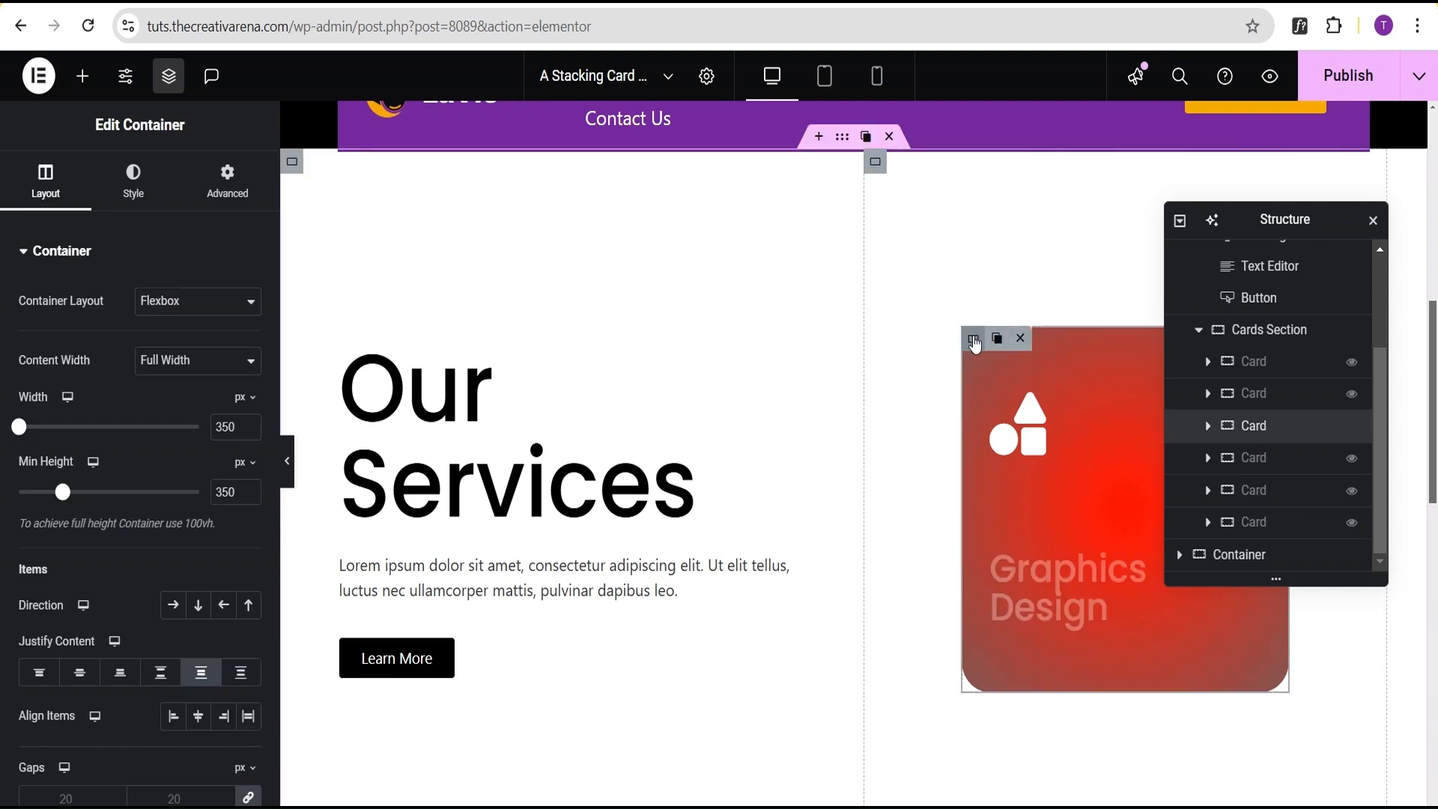
click(148, 190)
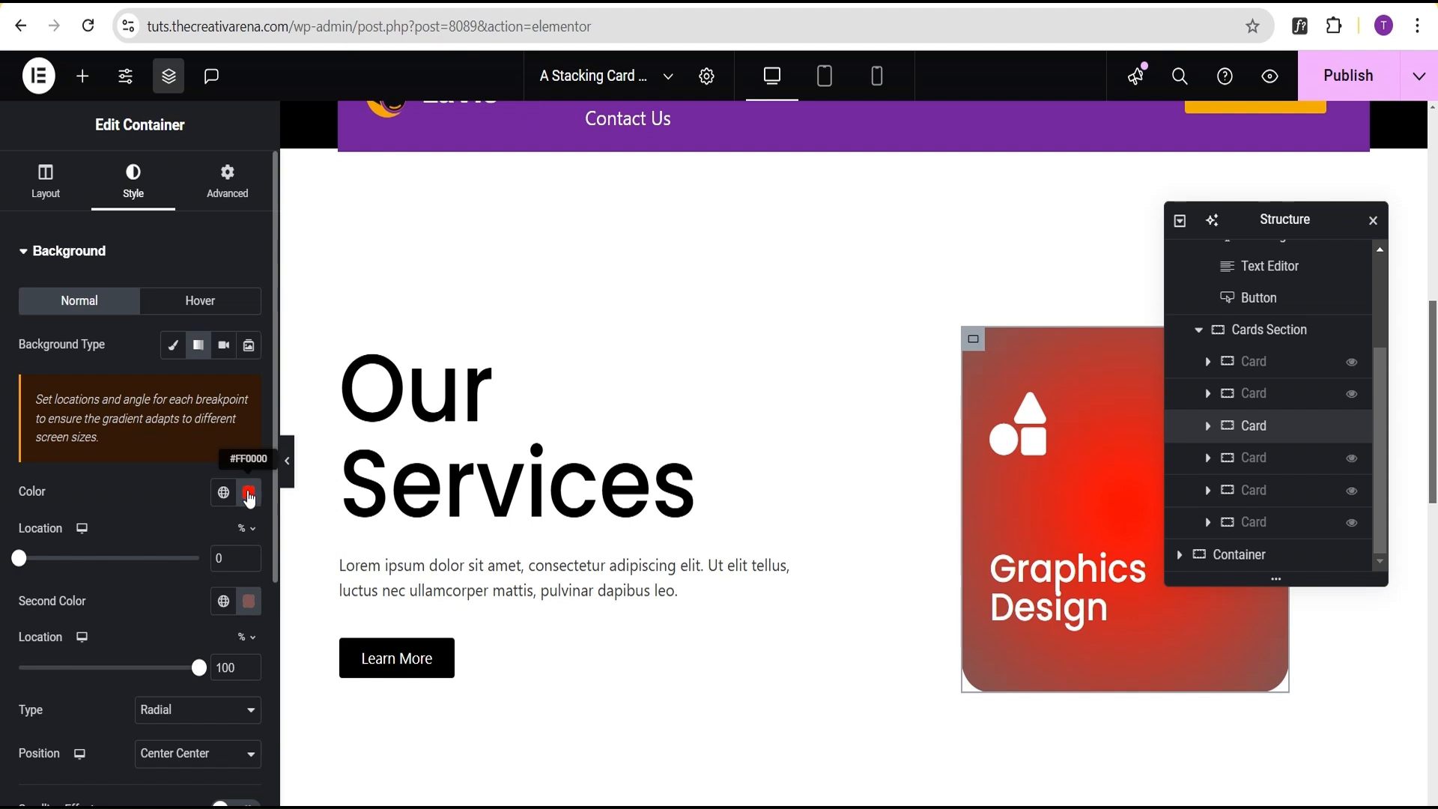
click(249, 492)
drag(140, 392, 193, 395)
Reuse the green as the Graphics Design card's second gradient colour and mute it to #5E6E47.
triple_click(202, 441)
key(ctrl+c)
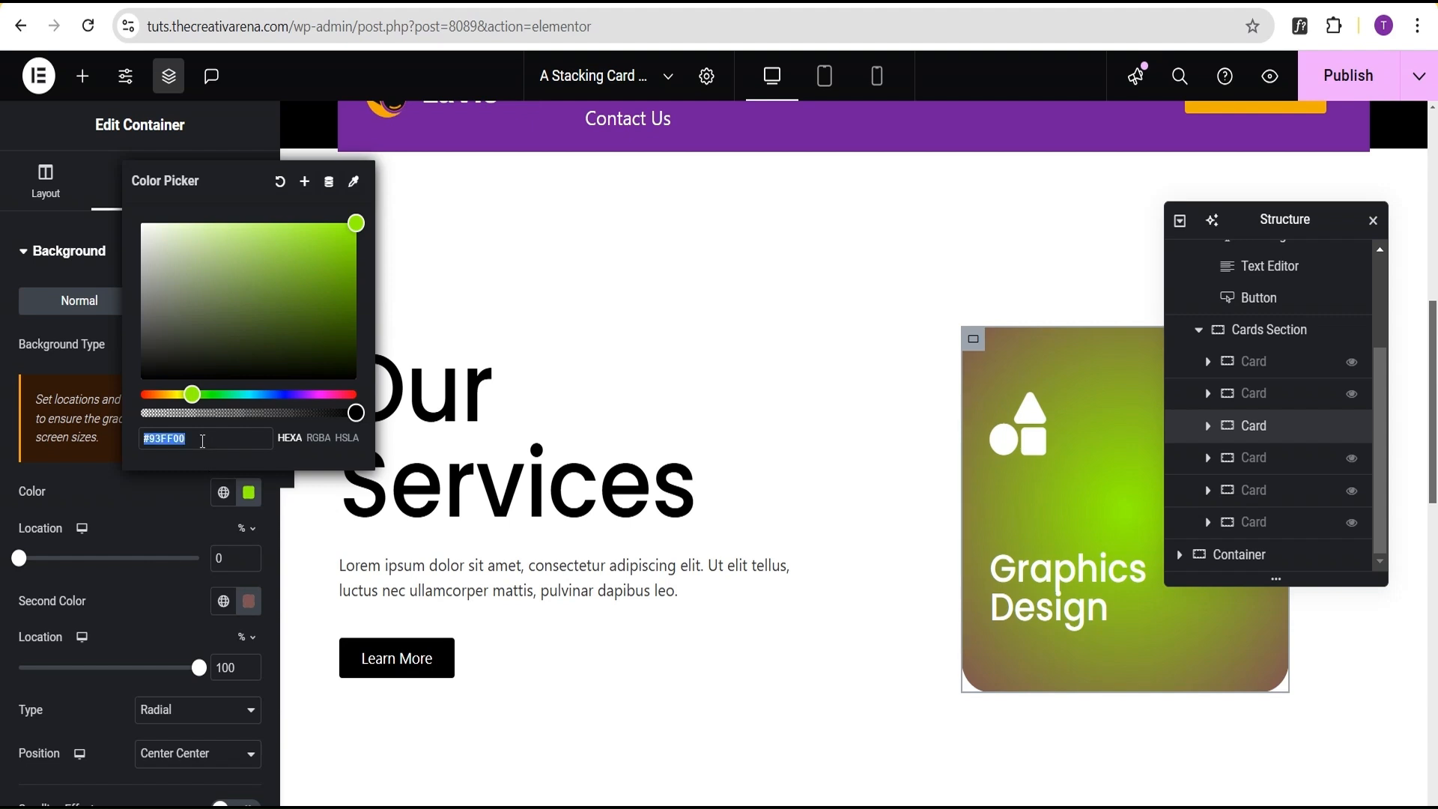
click(141, 531)
click(249, 604)
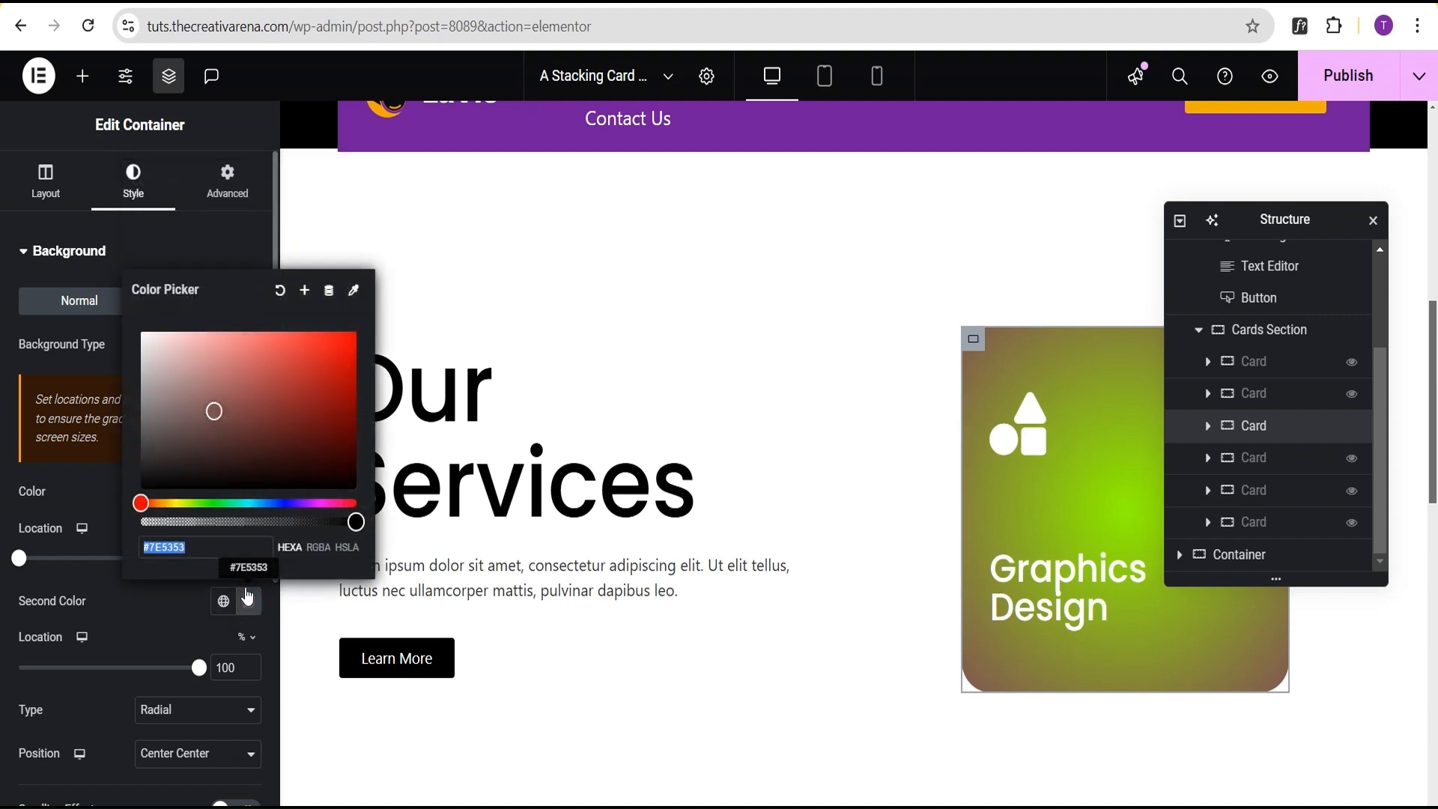
key(ctrl+v)
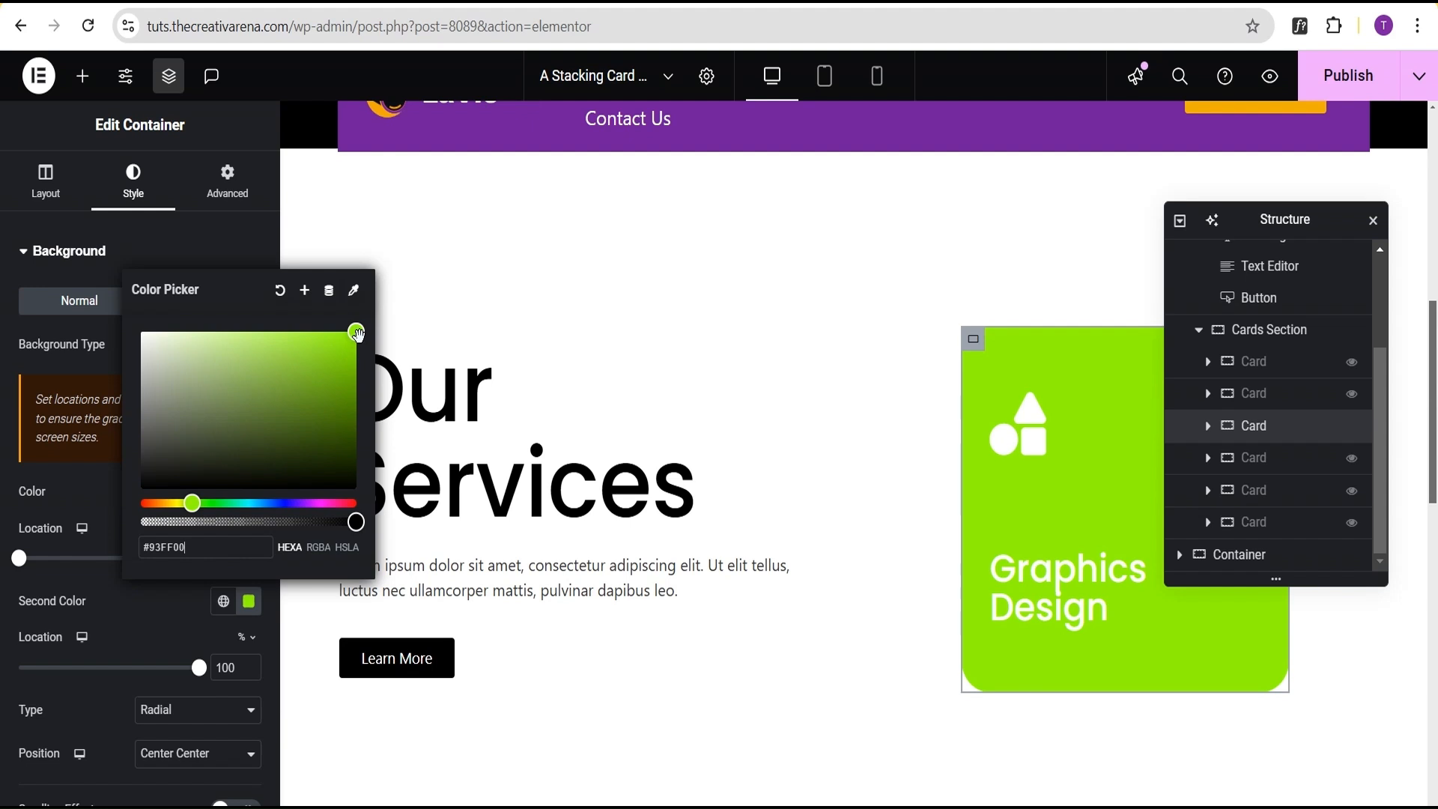
drag(354, 331, 218, 420)
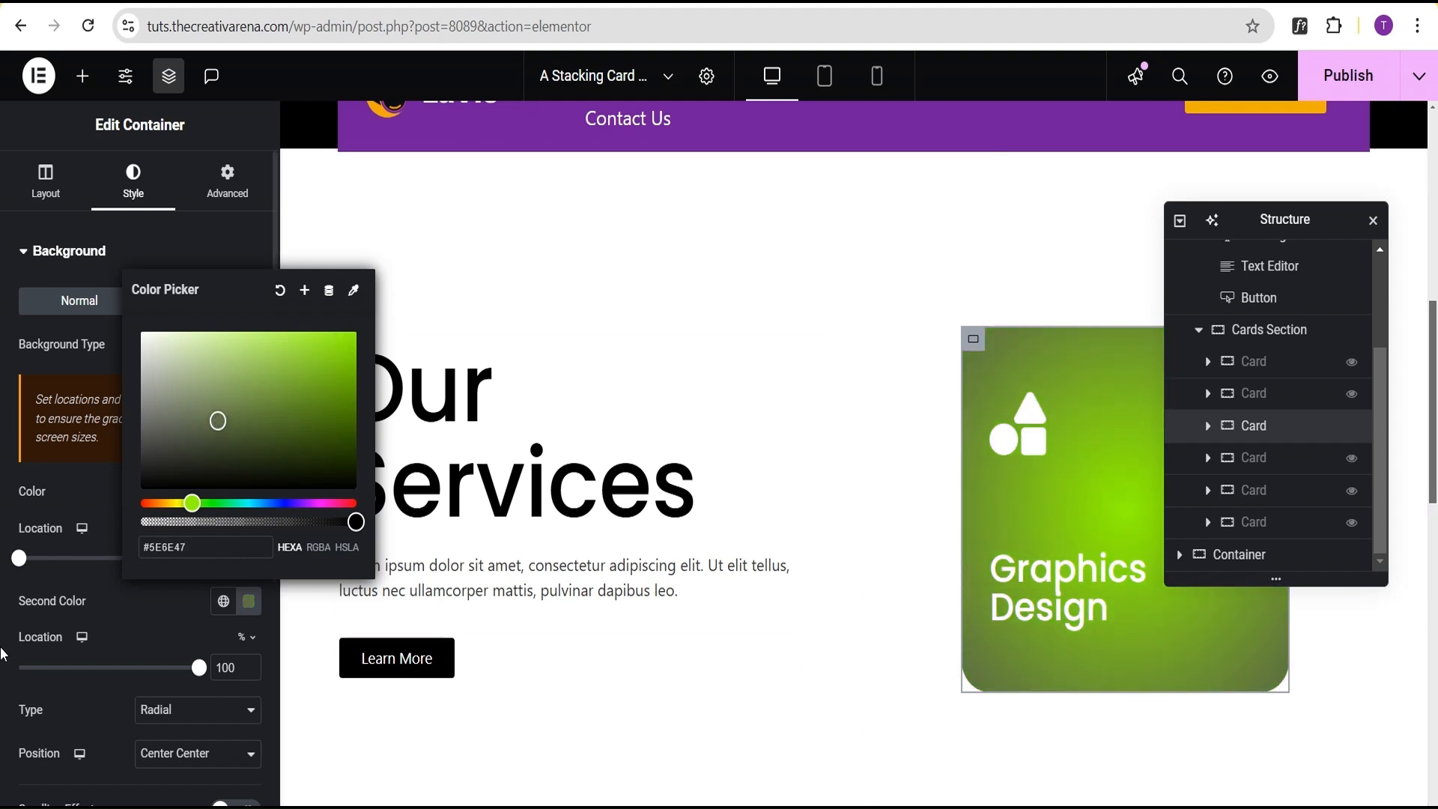
click(138, 617)
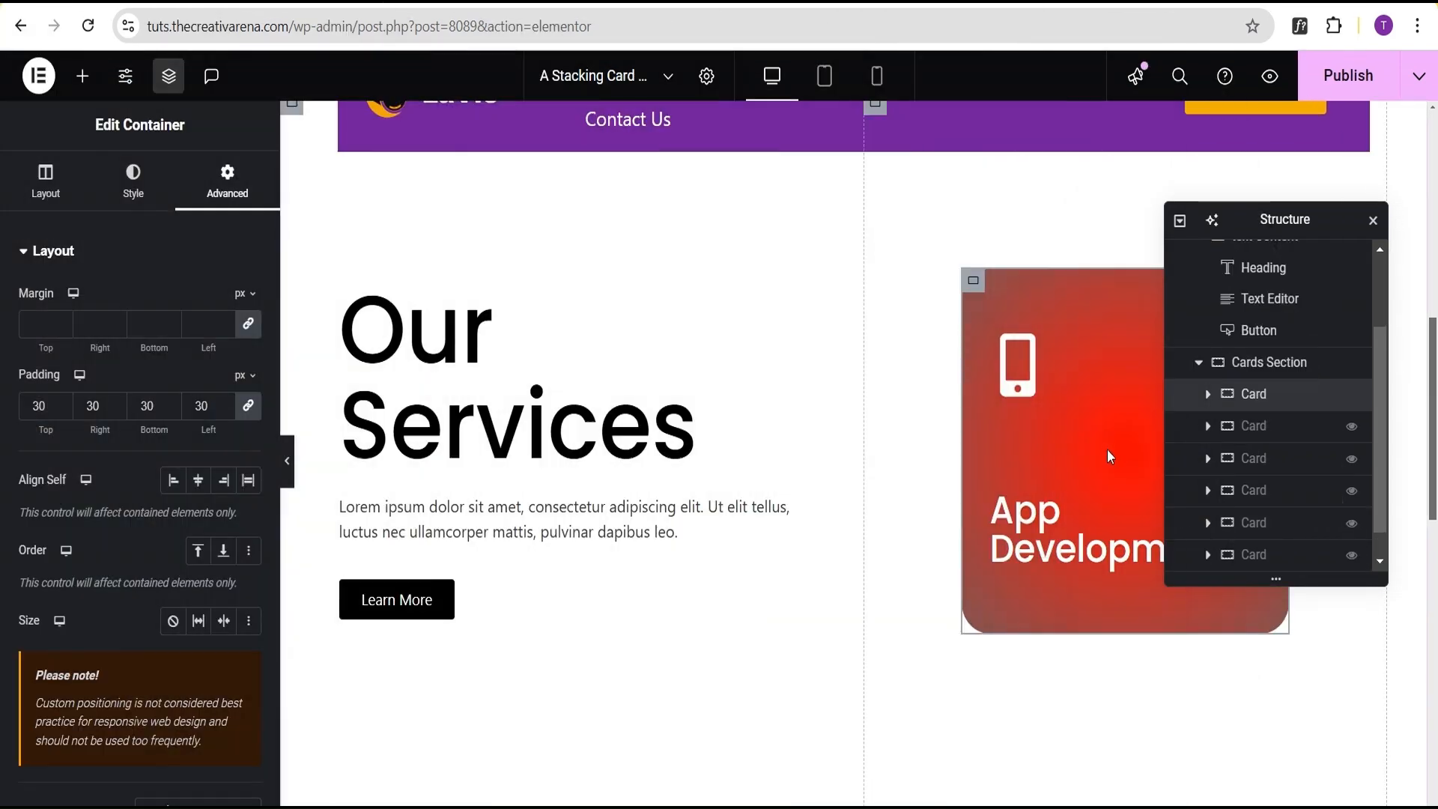
Make the second through sixth cards of the Cards Section visible again in the editor.
click(1352, 429)
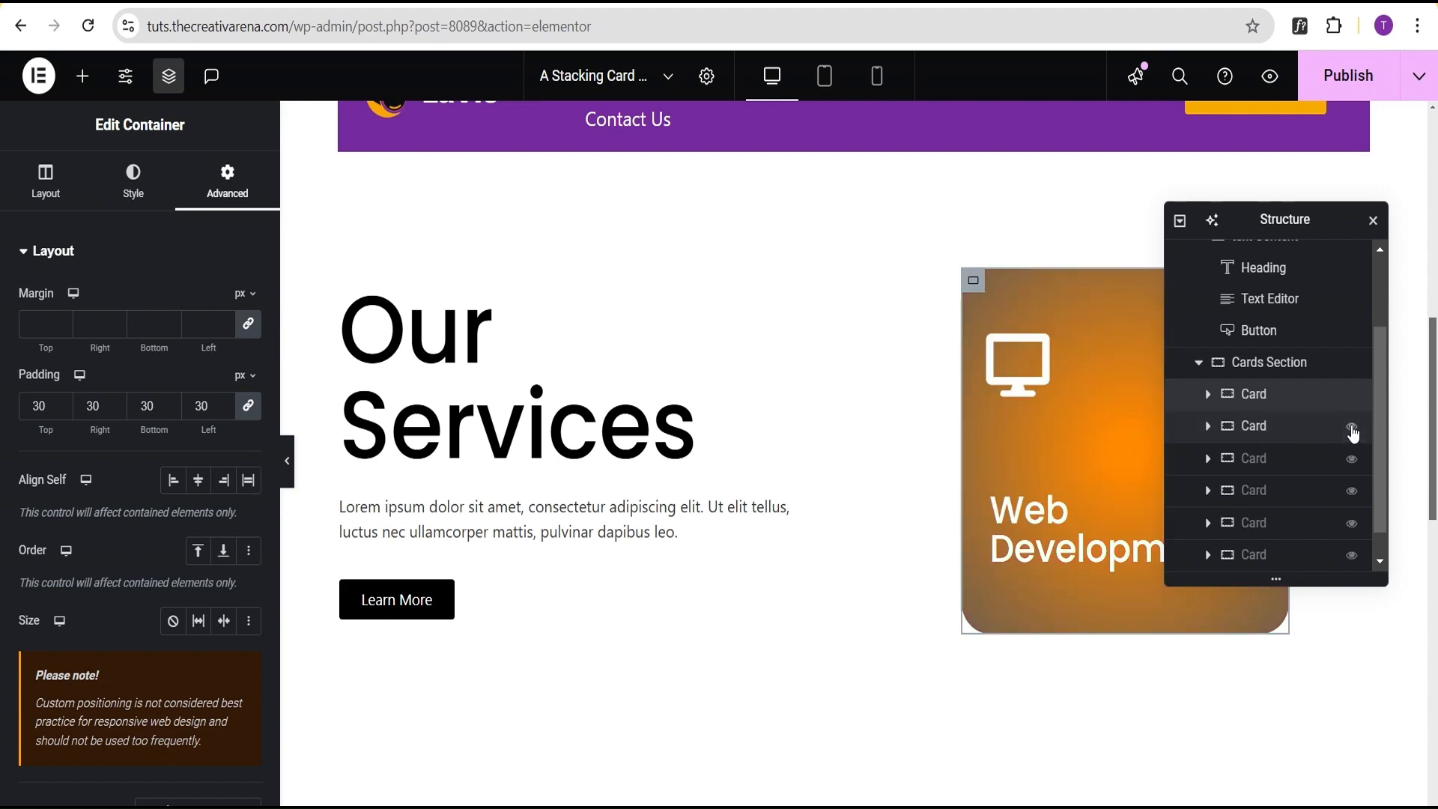
click(1351, 463)
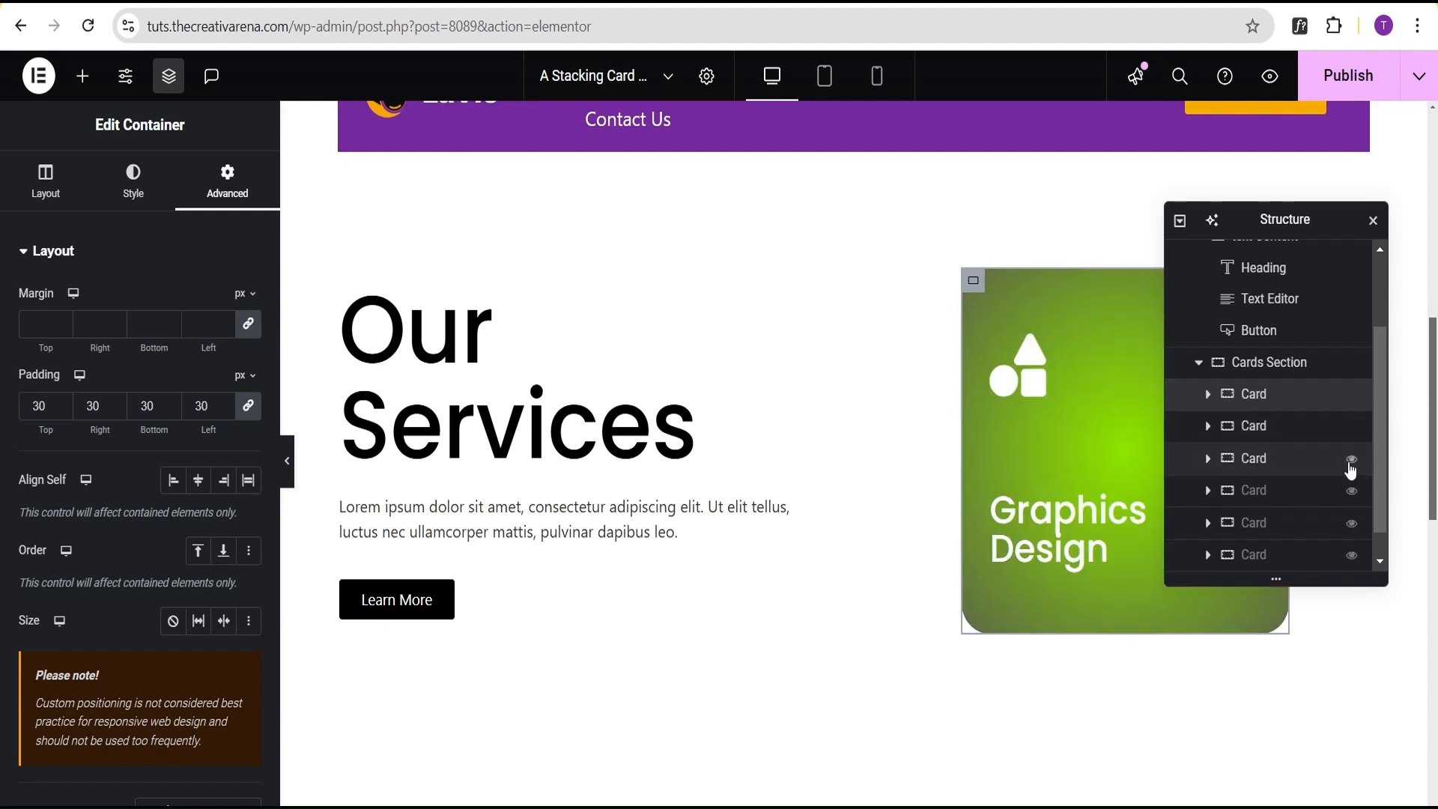
click(1351, 494)
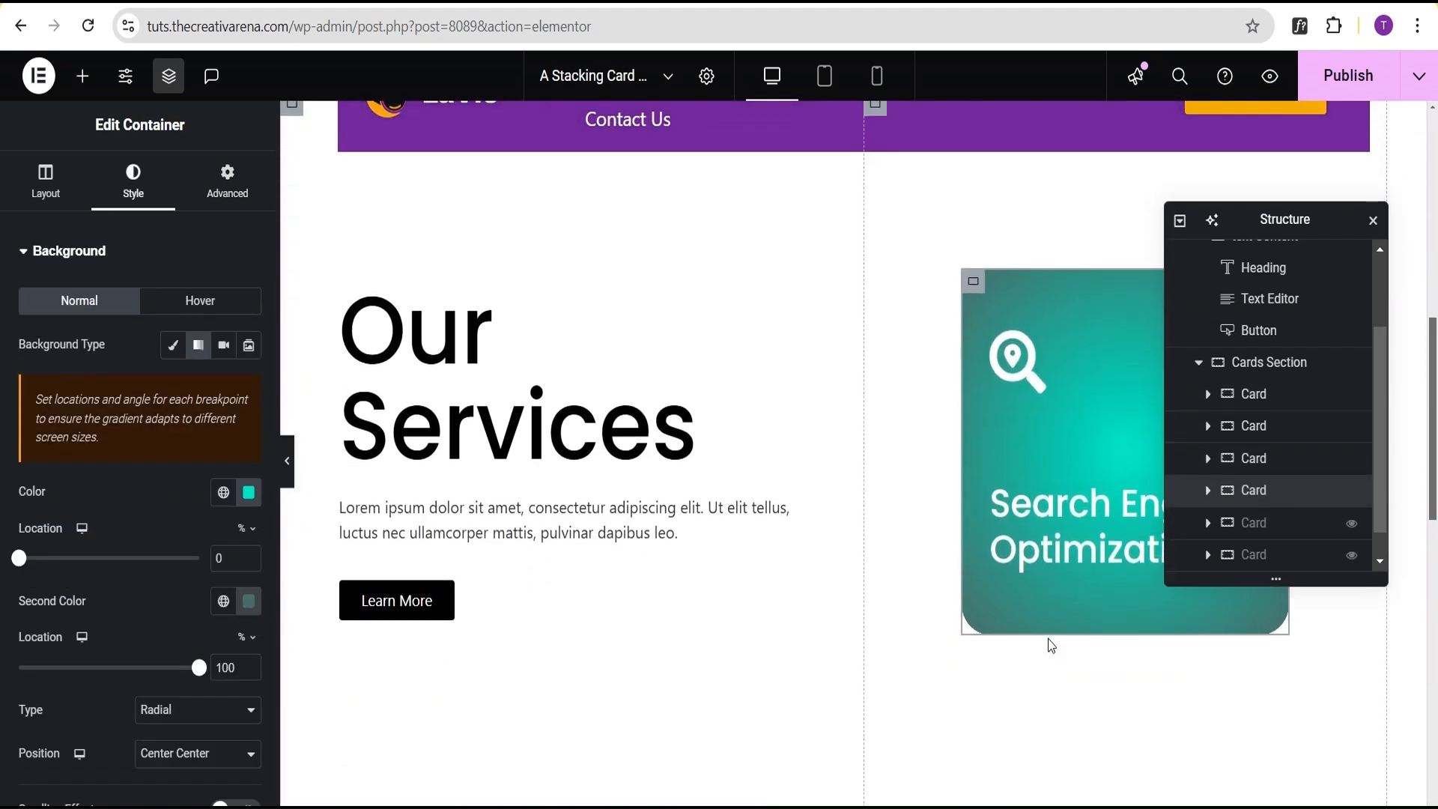
click(1352, 525)
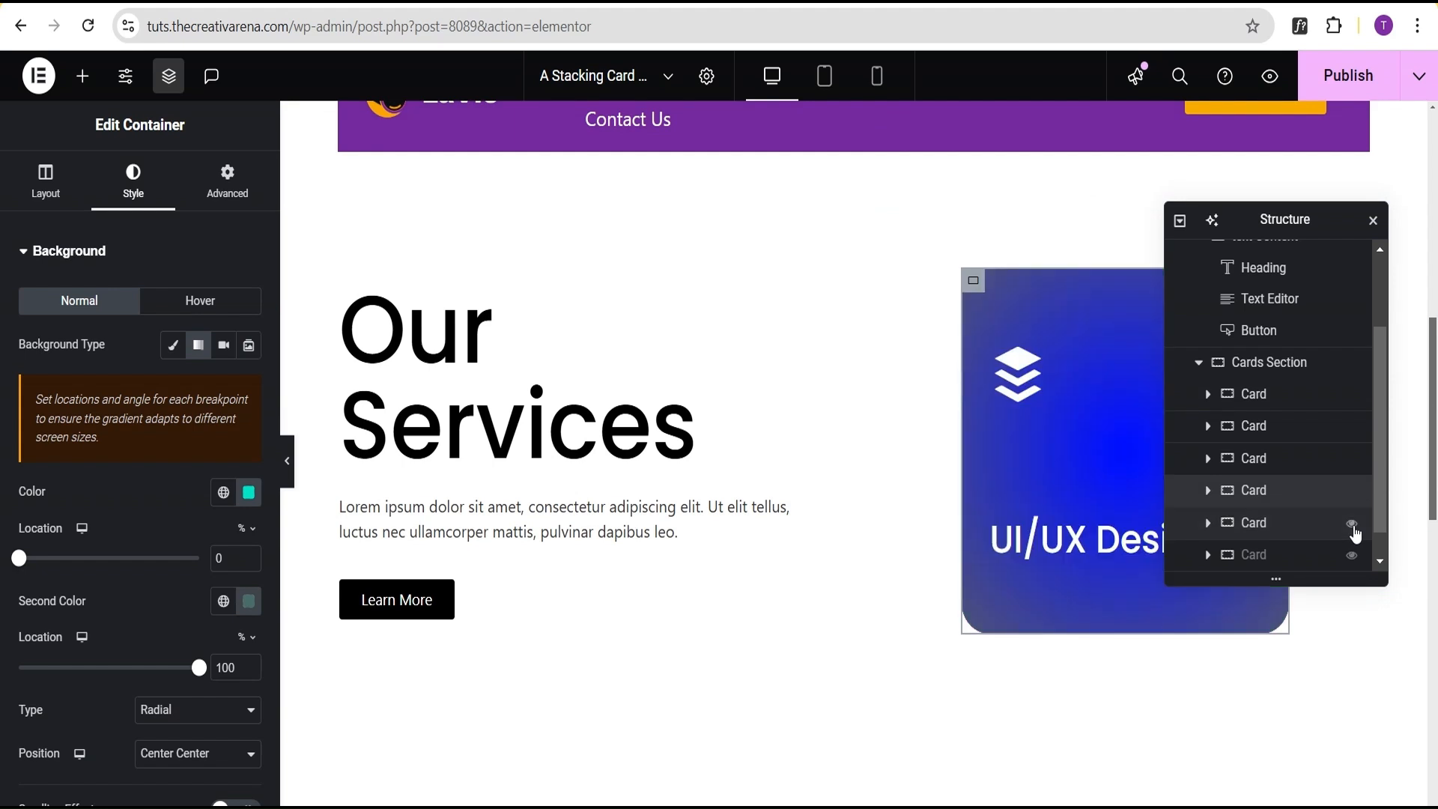
scroll(1345, 561, down, 1)
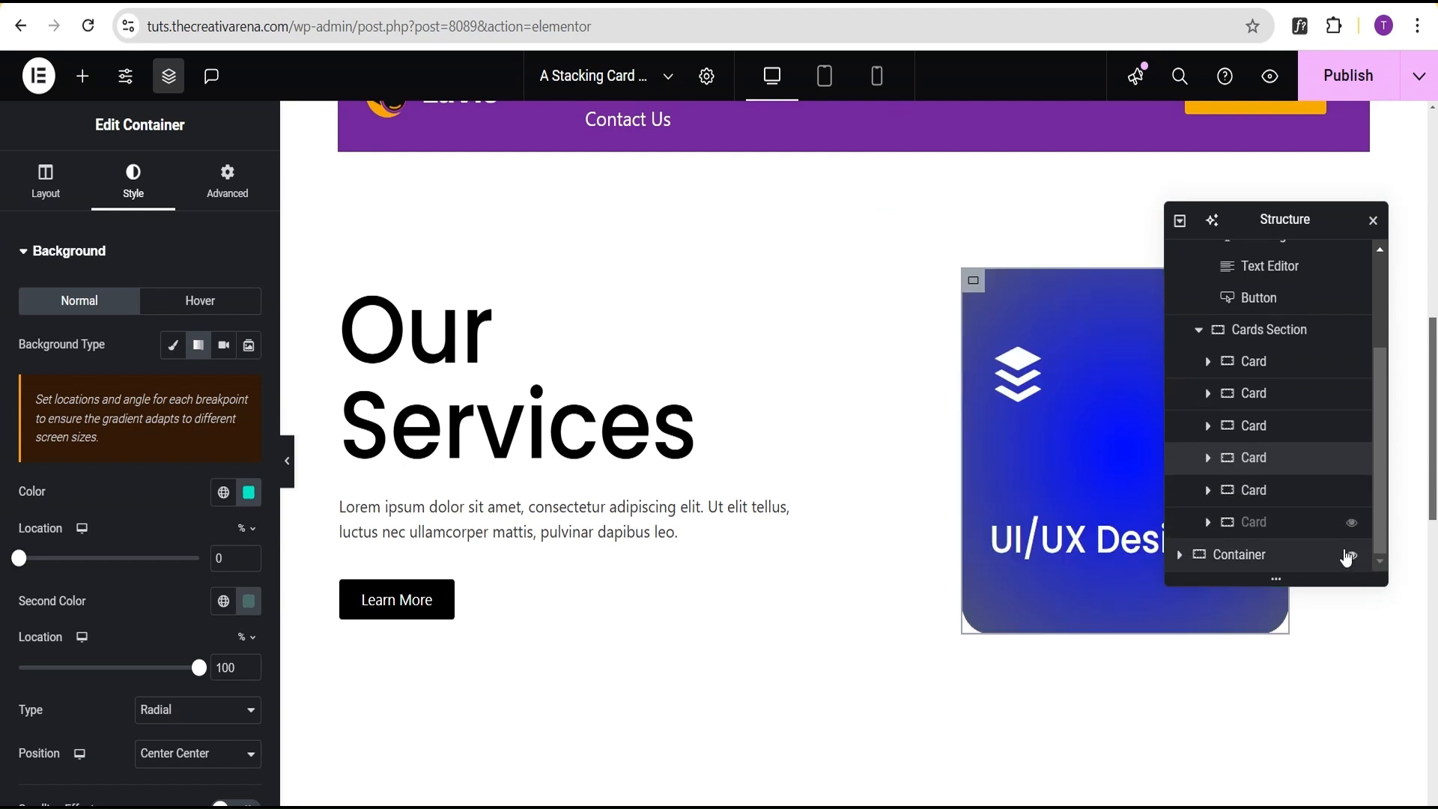
click(1351, 526)
scroll(1121, 539, down, 1)
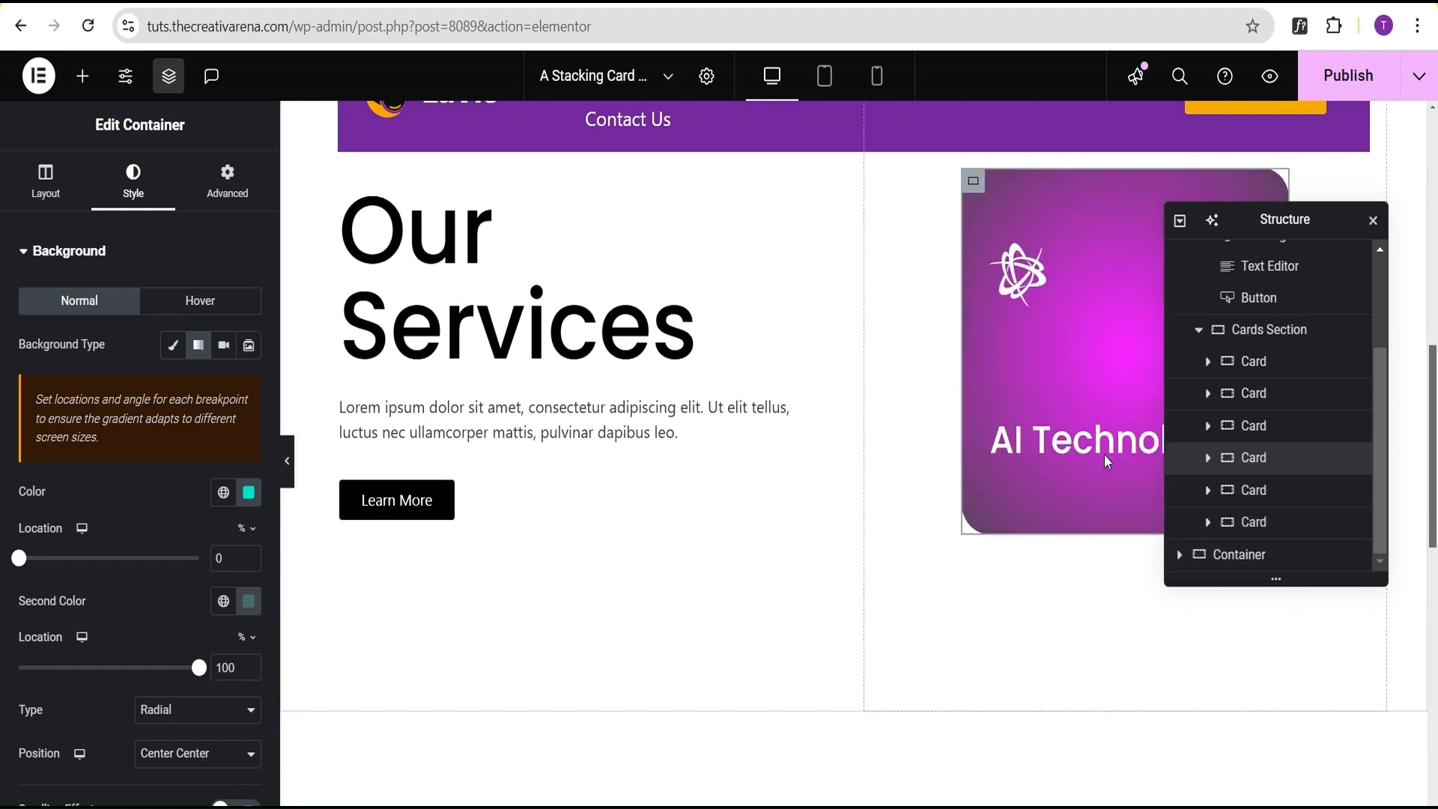
scroll(1097, 468, up, 3)
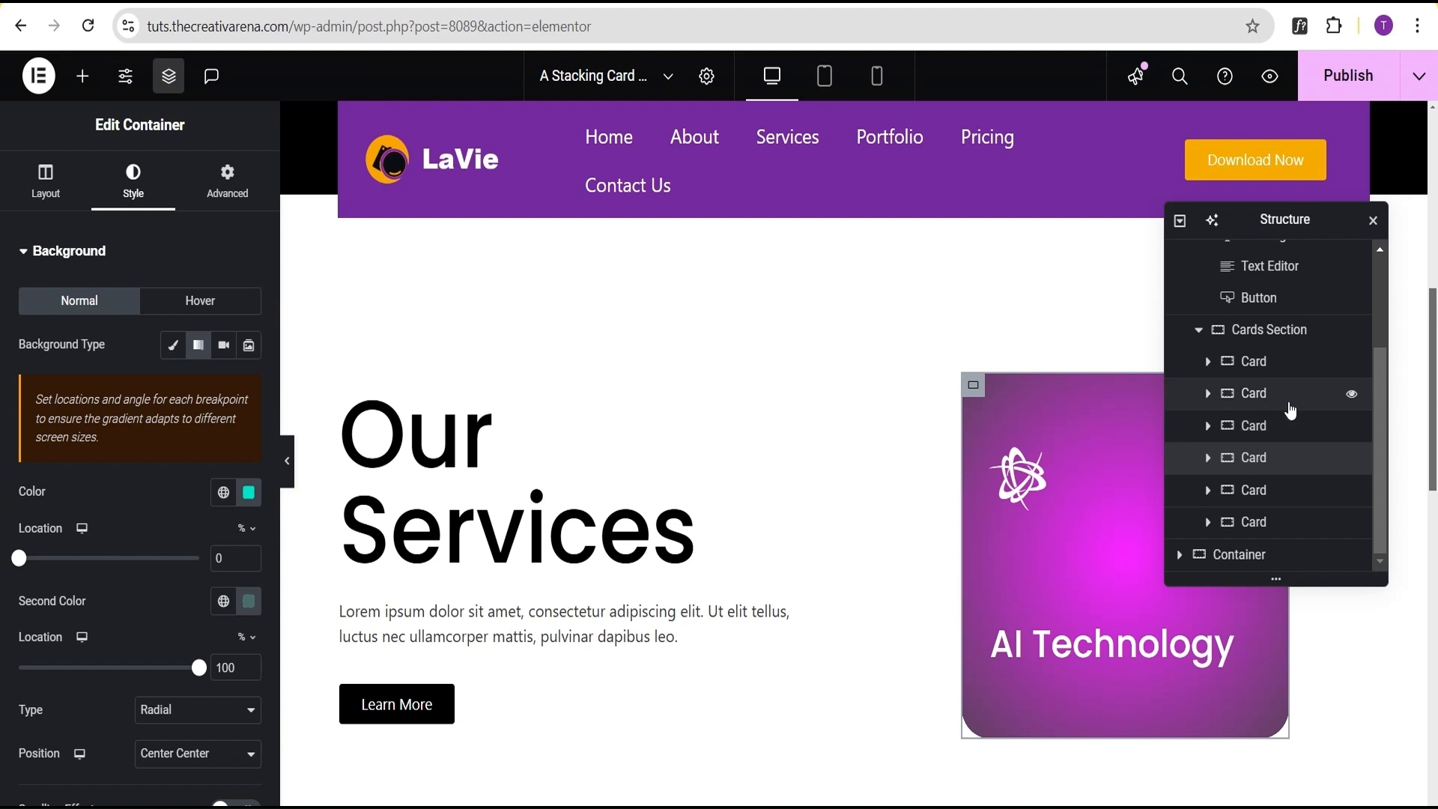
Assign the CSS class tca-stacked-cards, taken from Stacking card.css in VS Code, to the Cards Section container.
scroll(1341, 417, up, 3)
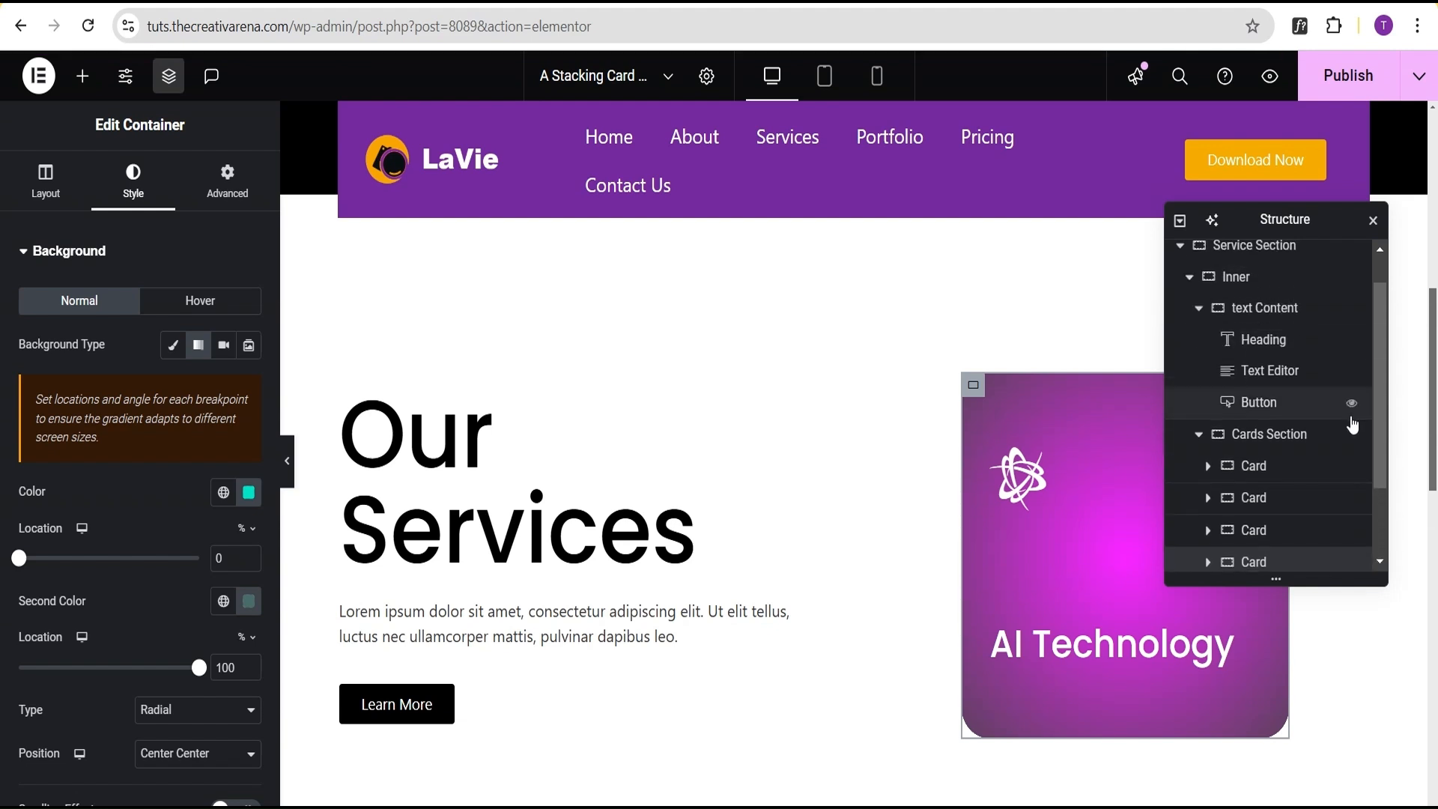
click(1198, 435)
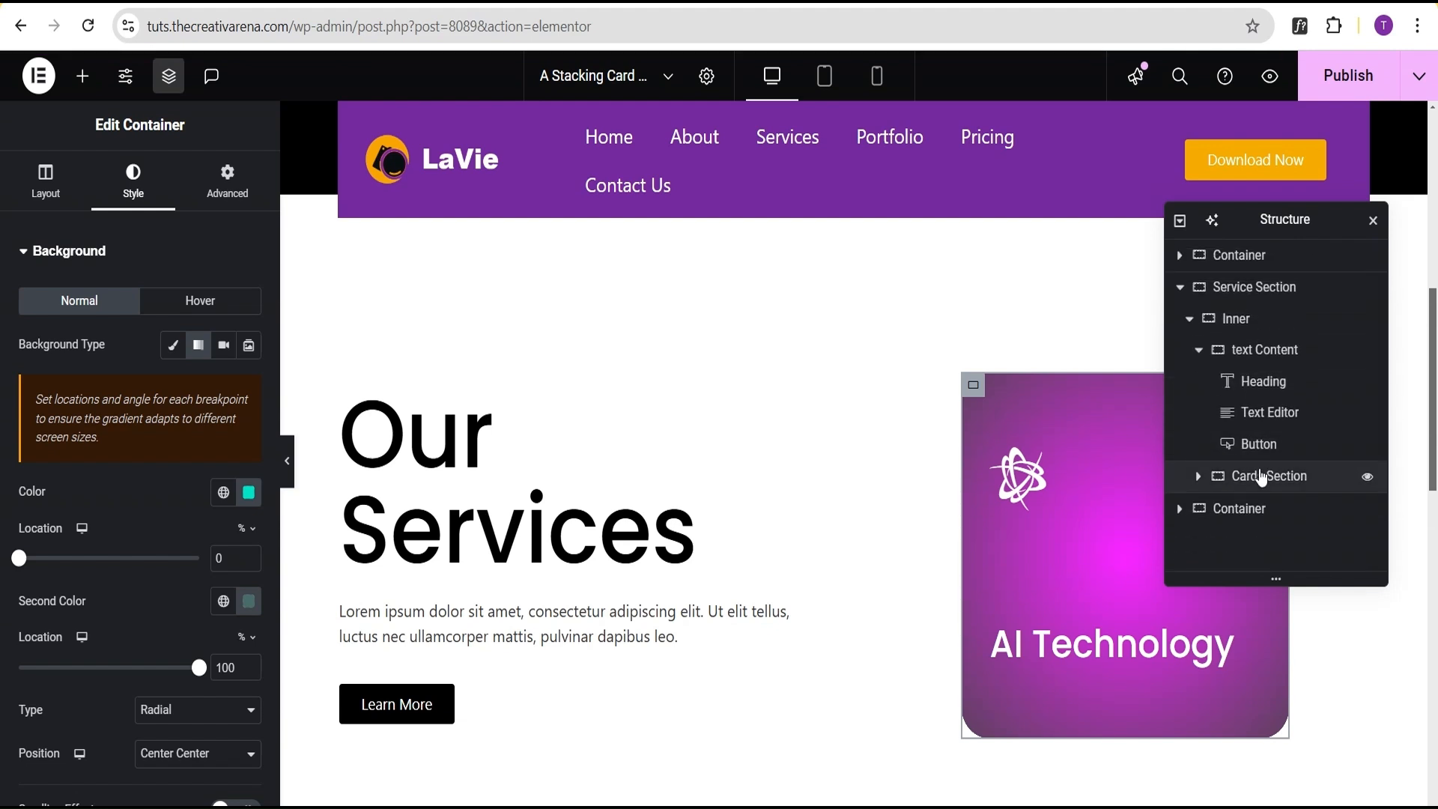
click(1285, 481)
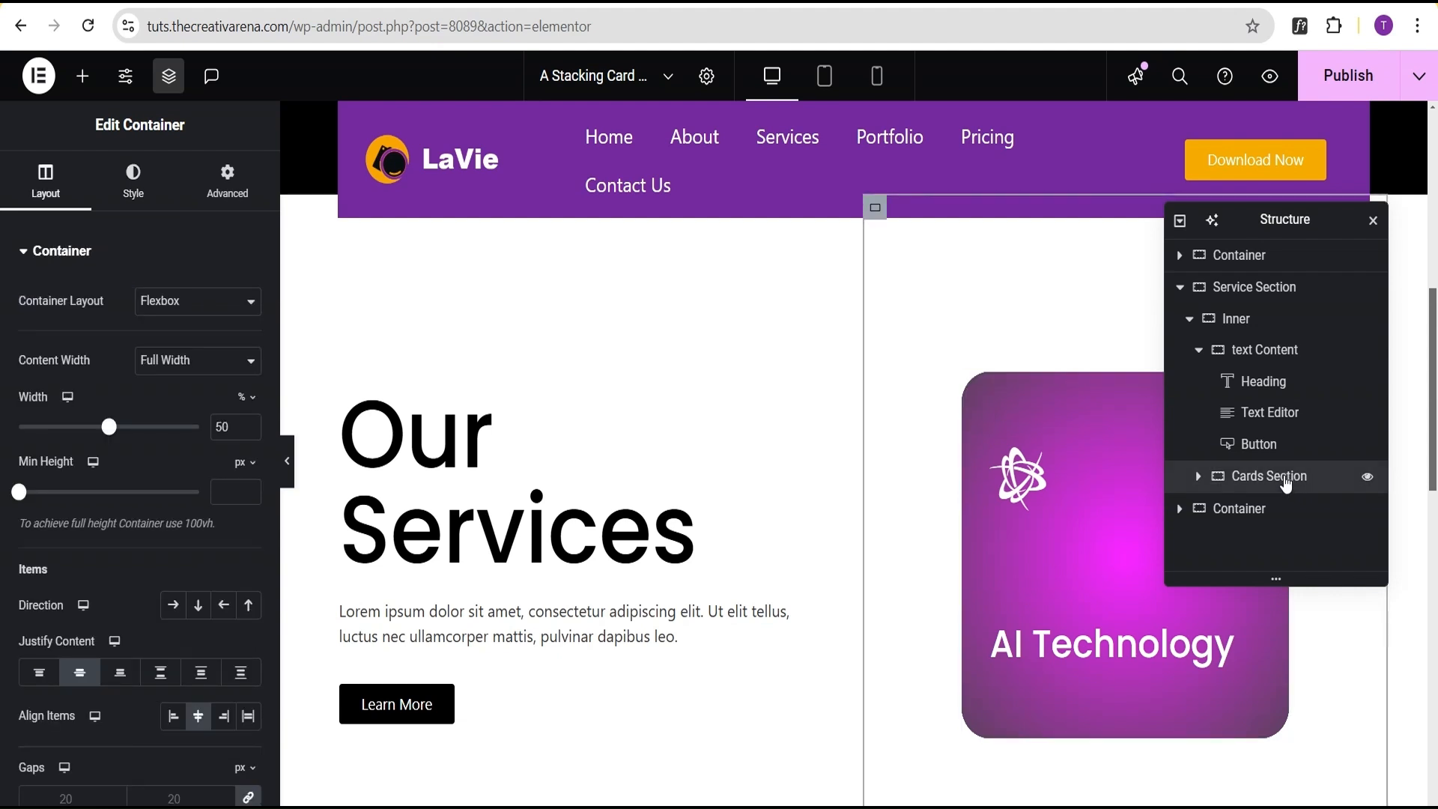
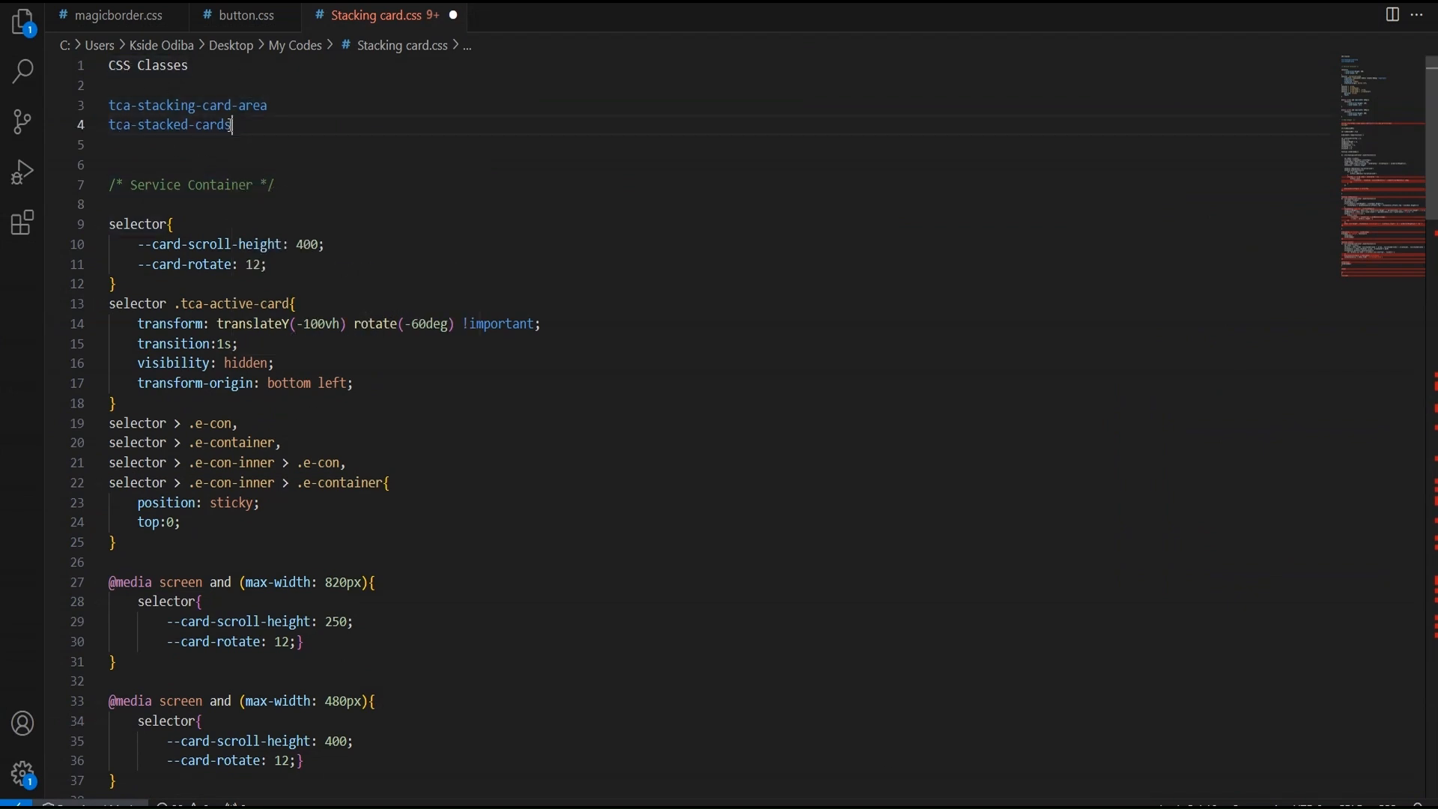
drag(233, 125, 124, 123)
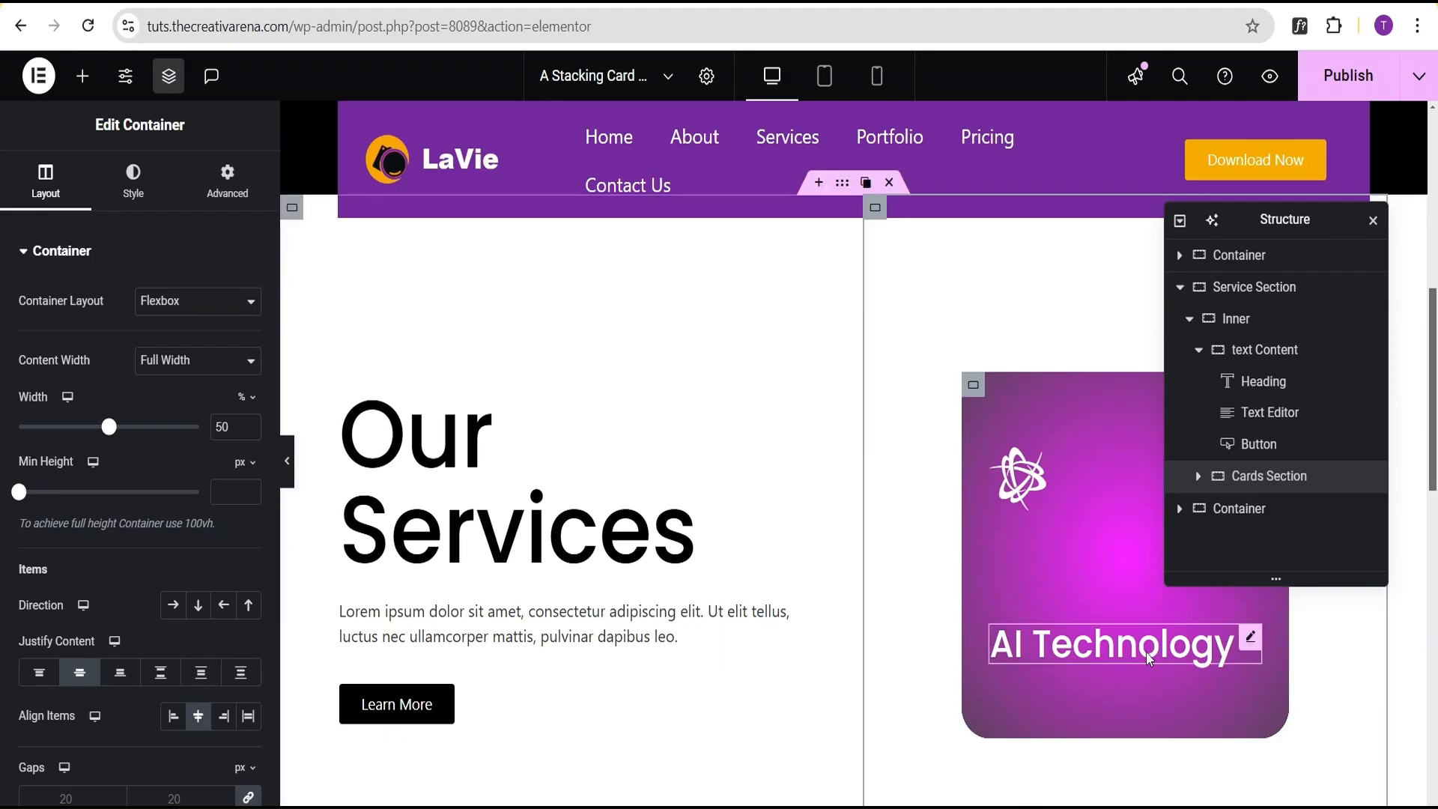
click(227, 178)
scroll(217, 247, down, 4)
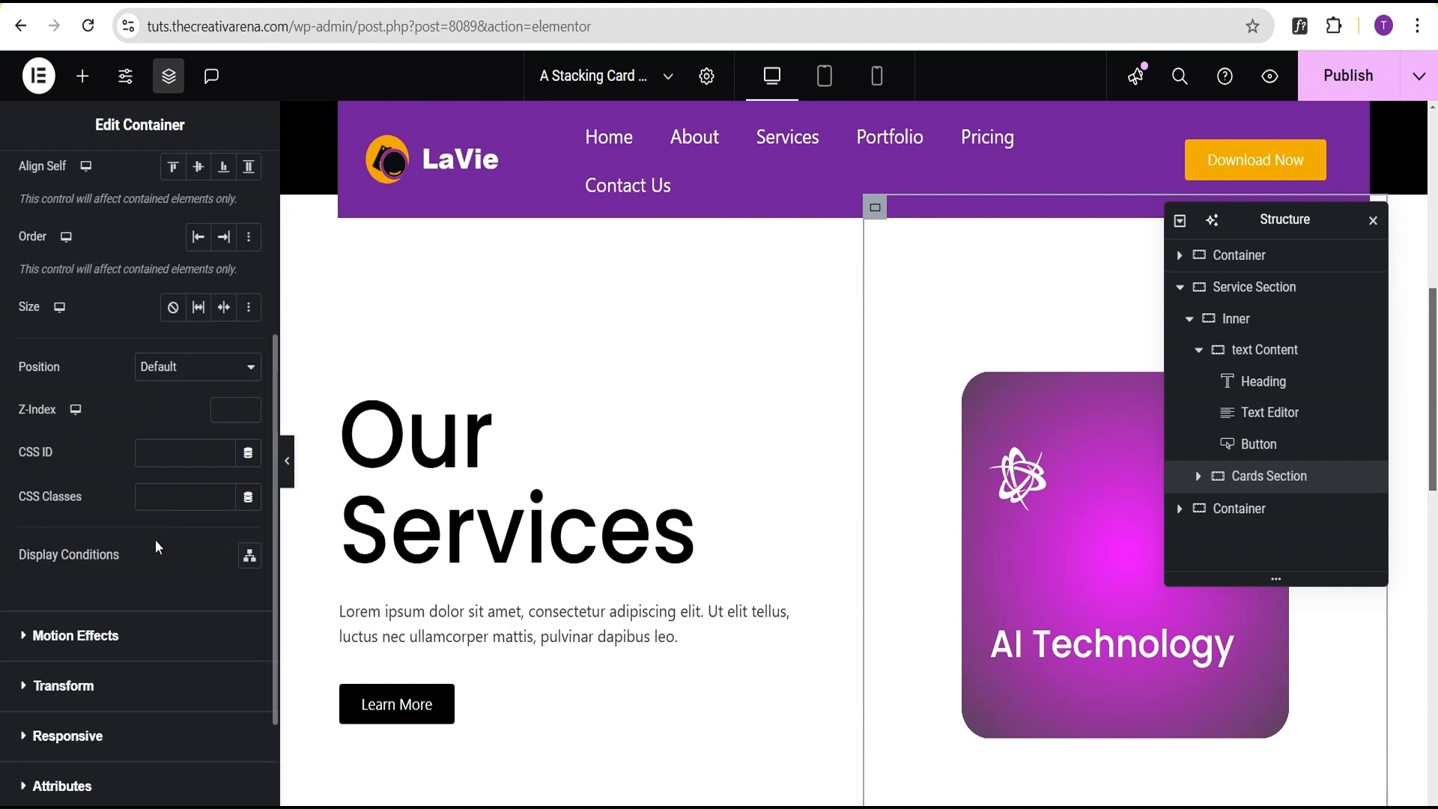
click(146, 503)
text(tca-stacked-cards)
Copy the class name tca-stacking-card-area from Stacking card.css in VS Code and set it as the Service Section's CSS class.
key(alt+Tab)
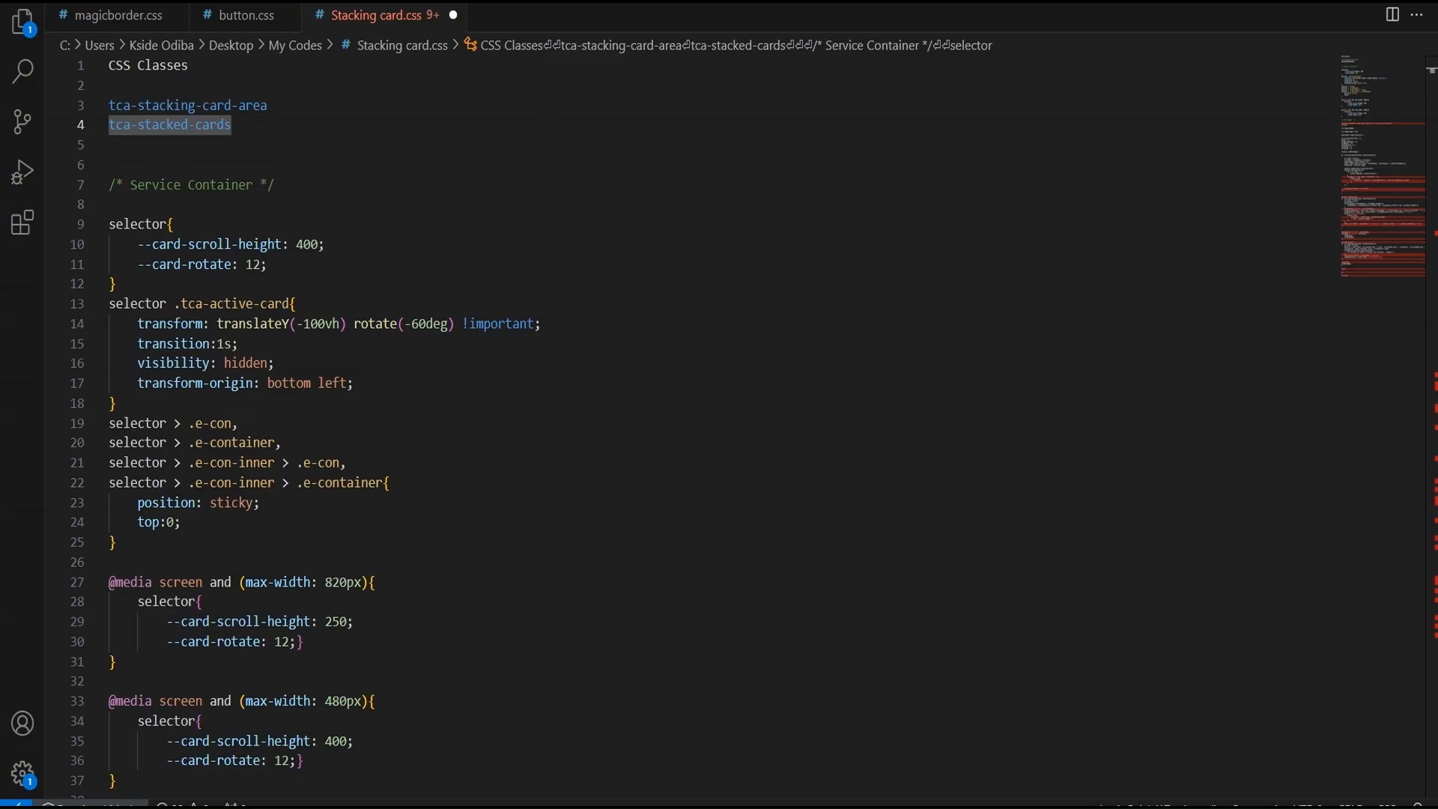
double_click(276, 105)
key(ctrl+c)
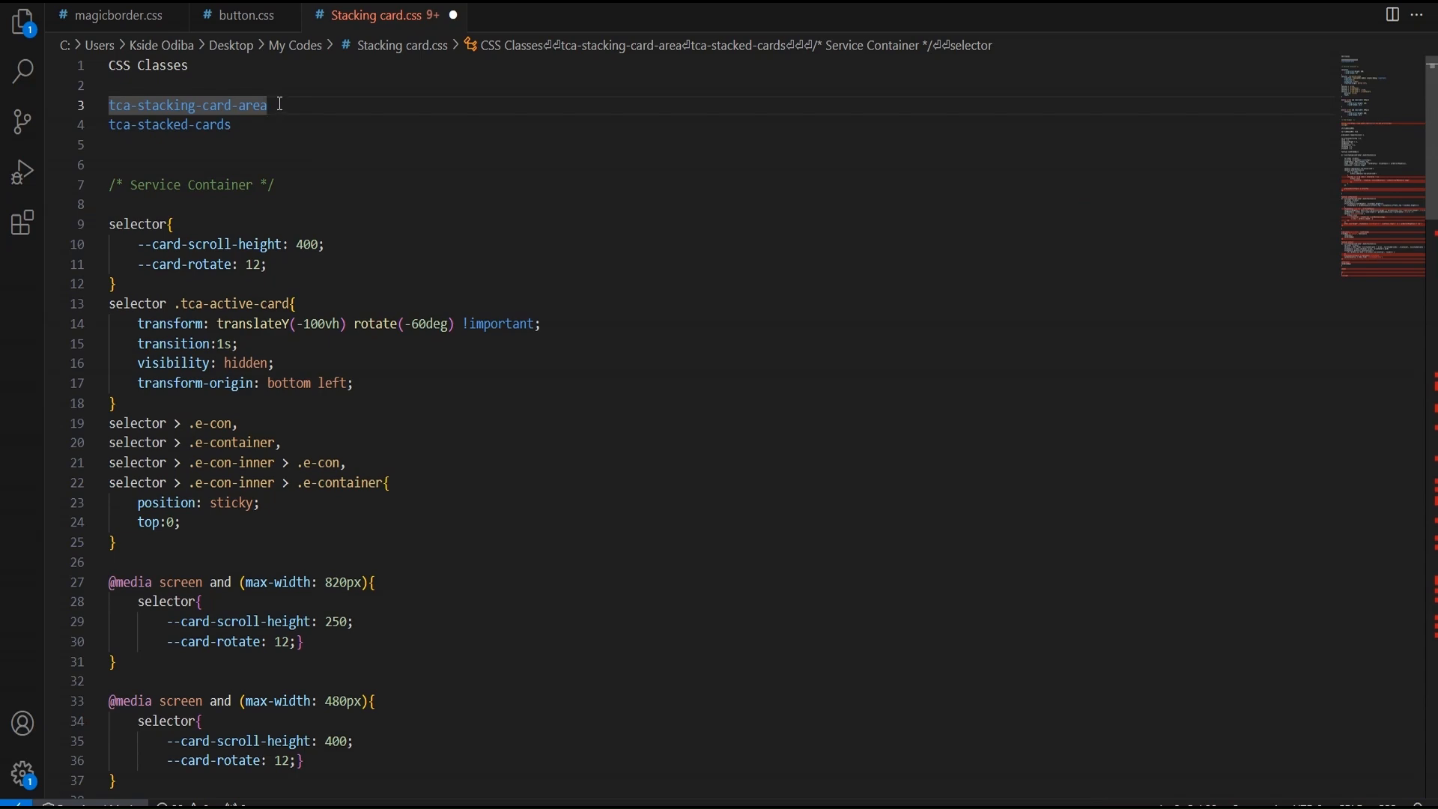
key(alt+Tab)
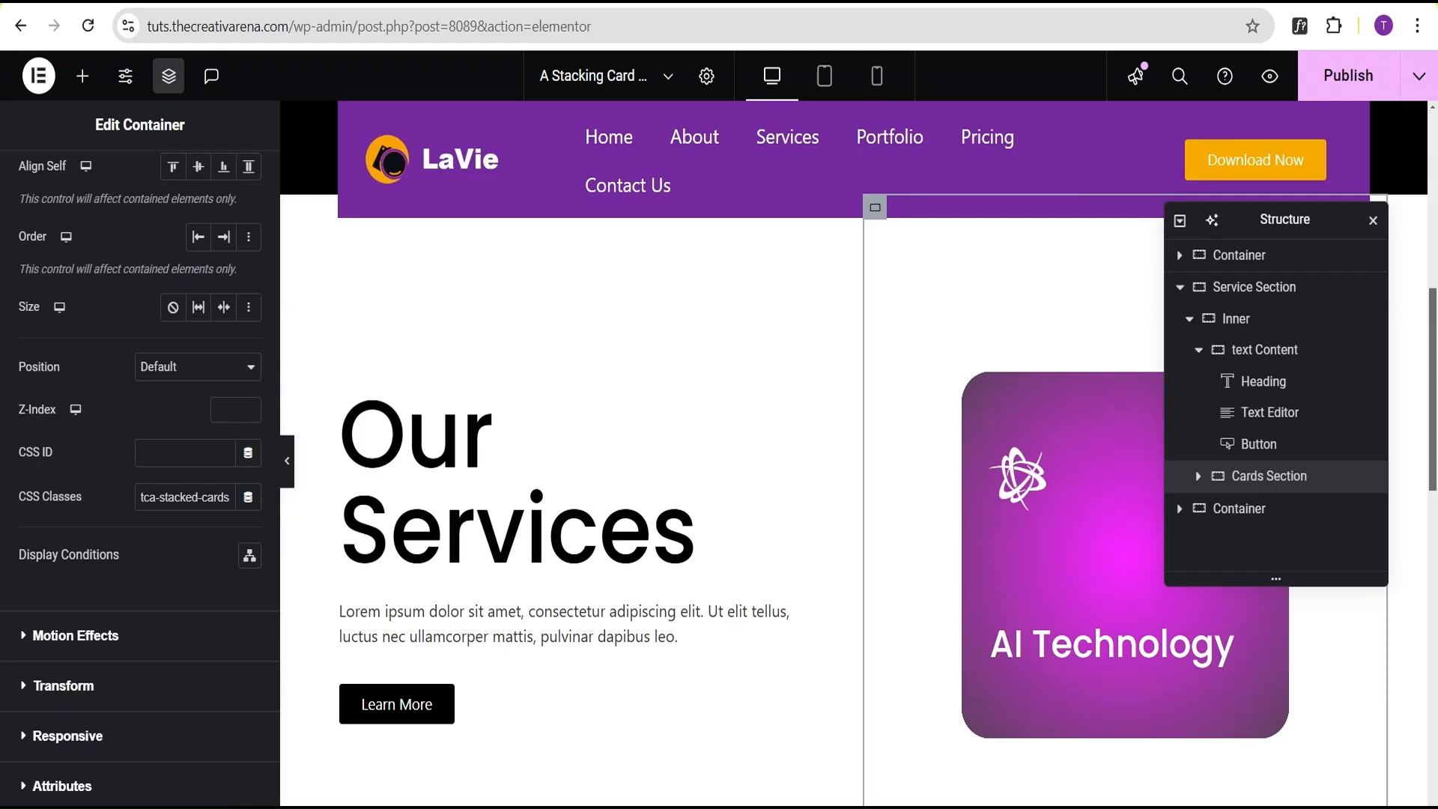
click(1227, 288)
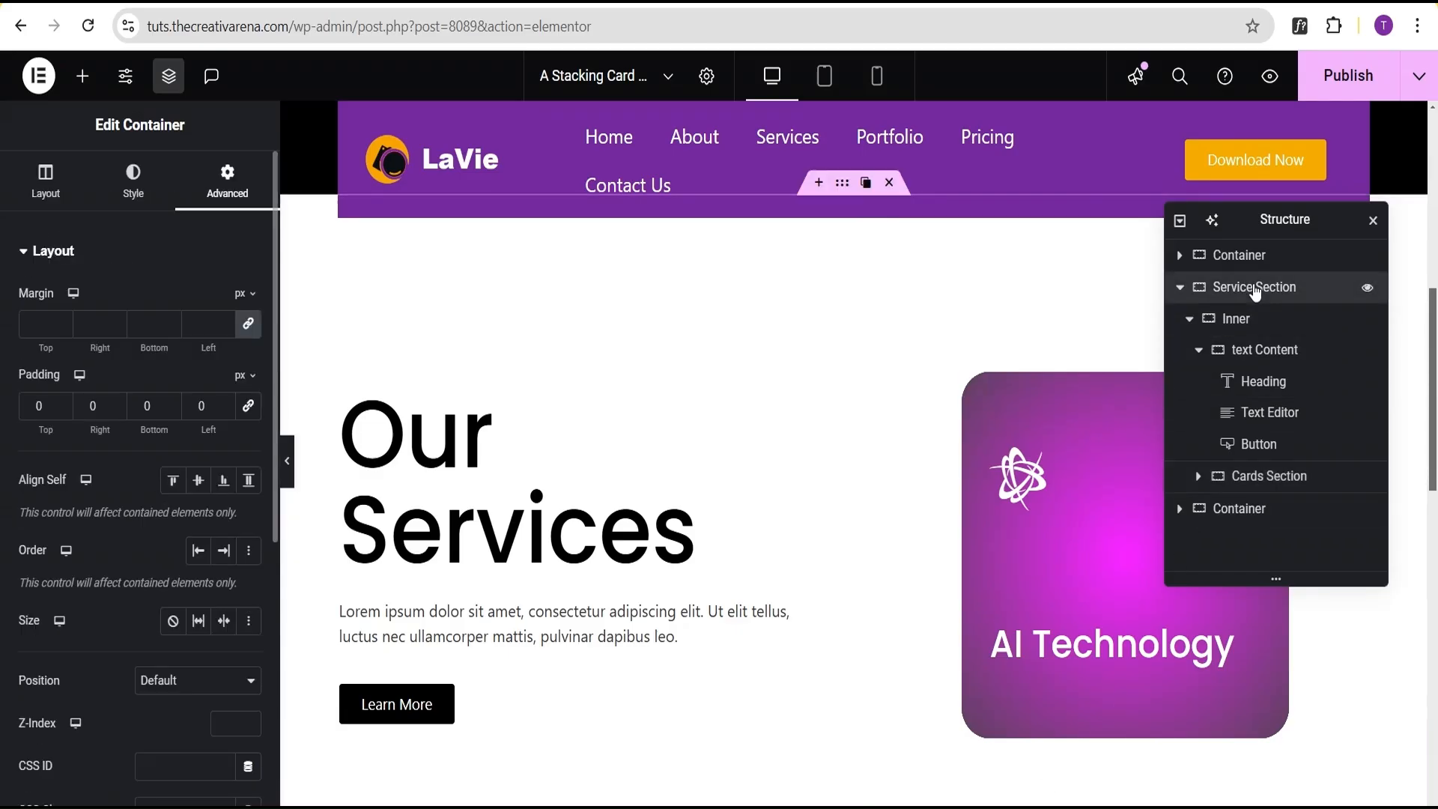
scroll(112, 614, down, 3)
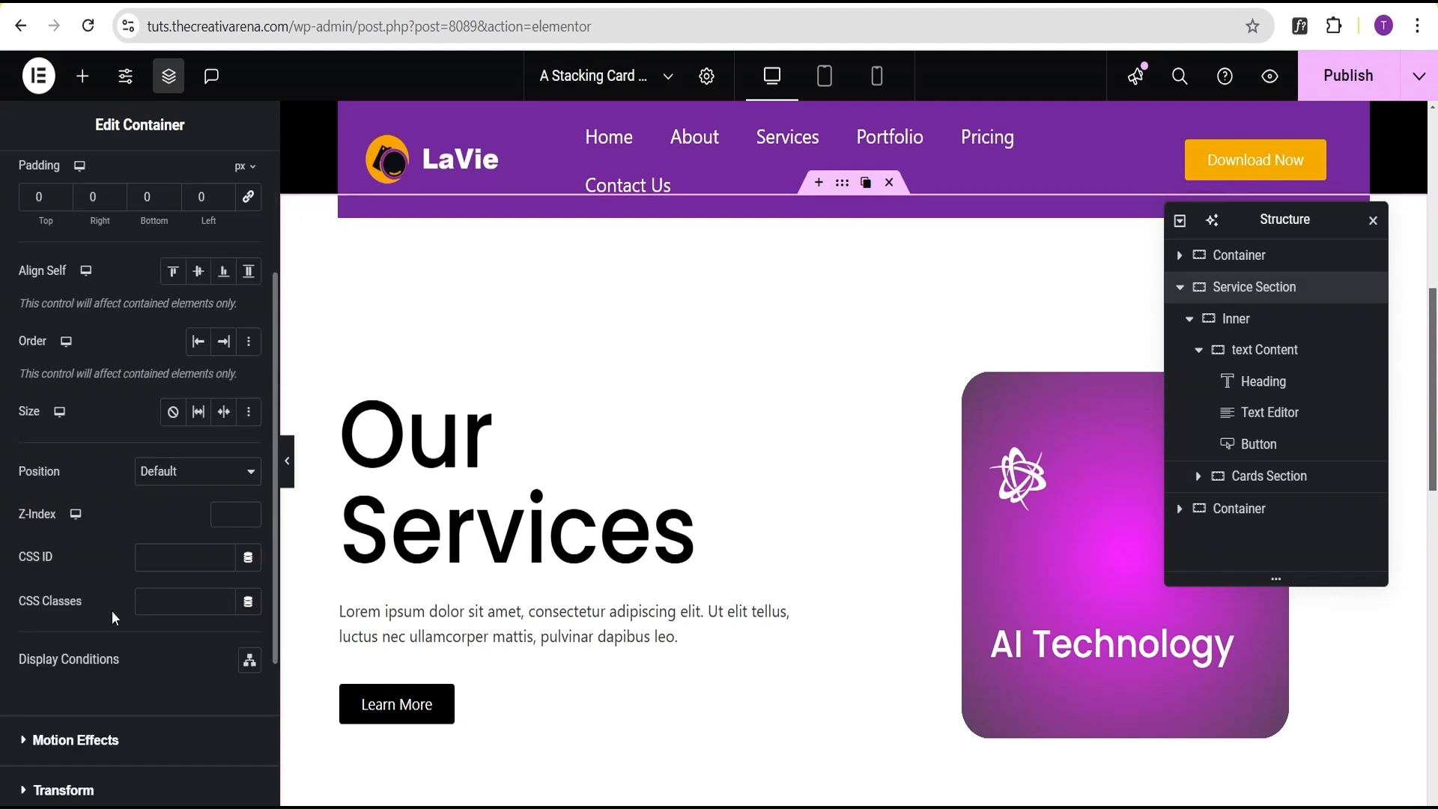
click(158, 605)
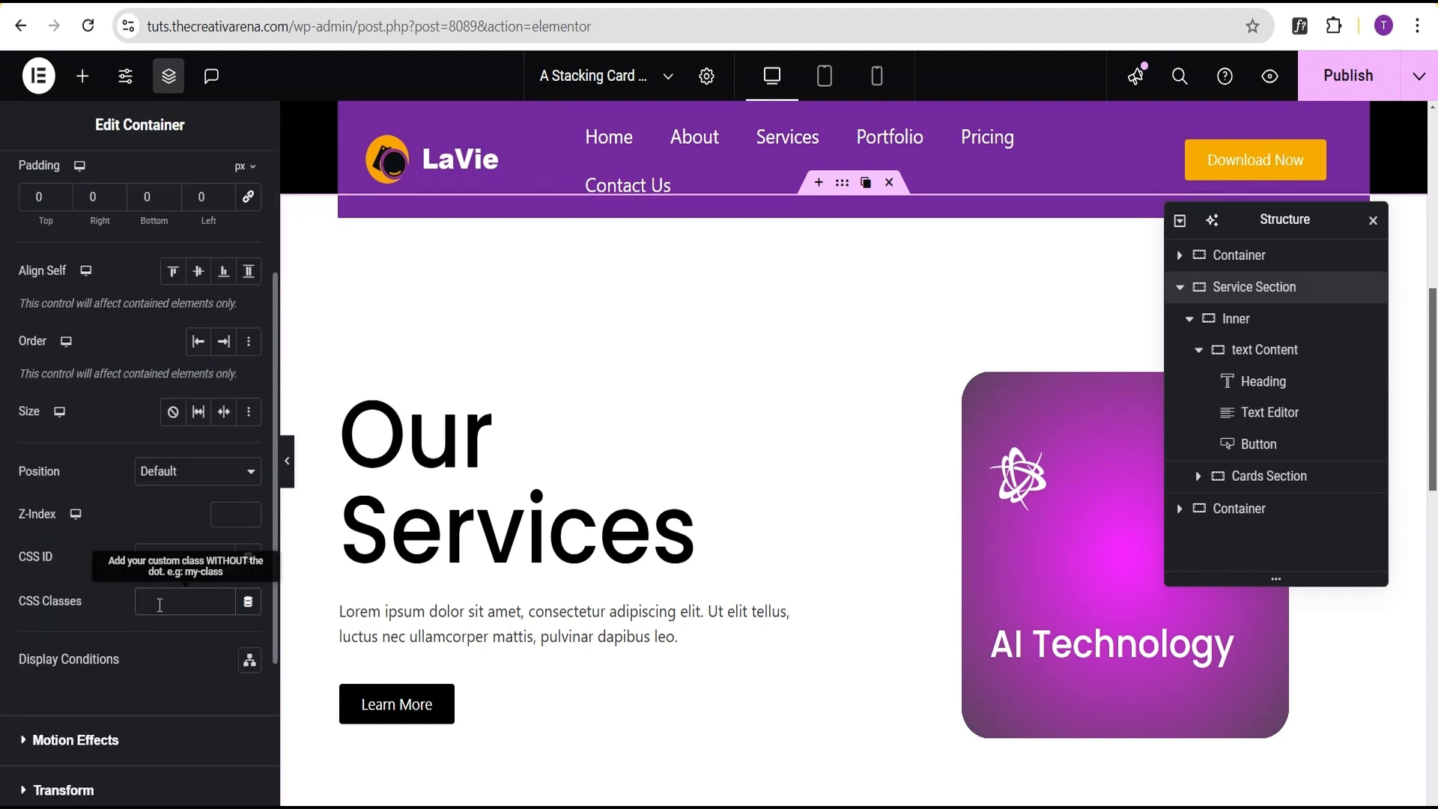
key(ctrl+v)
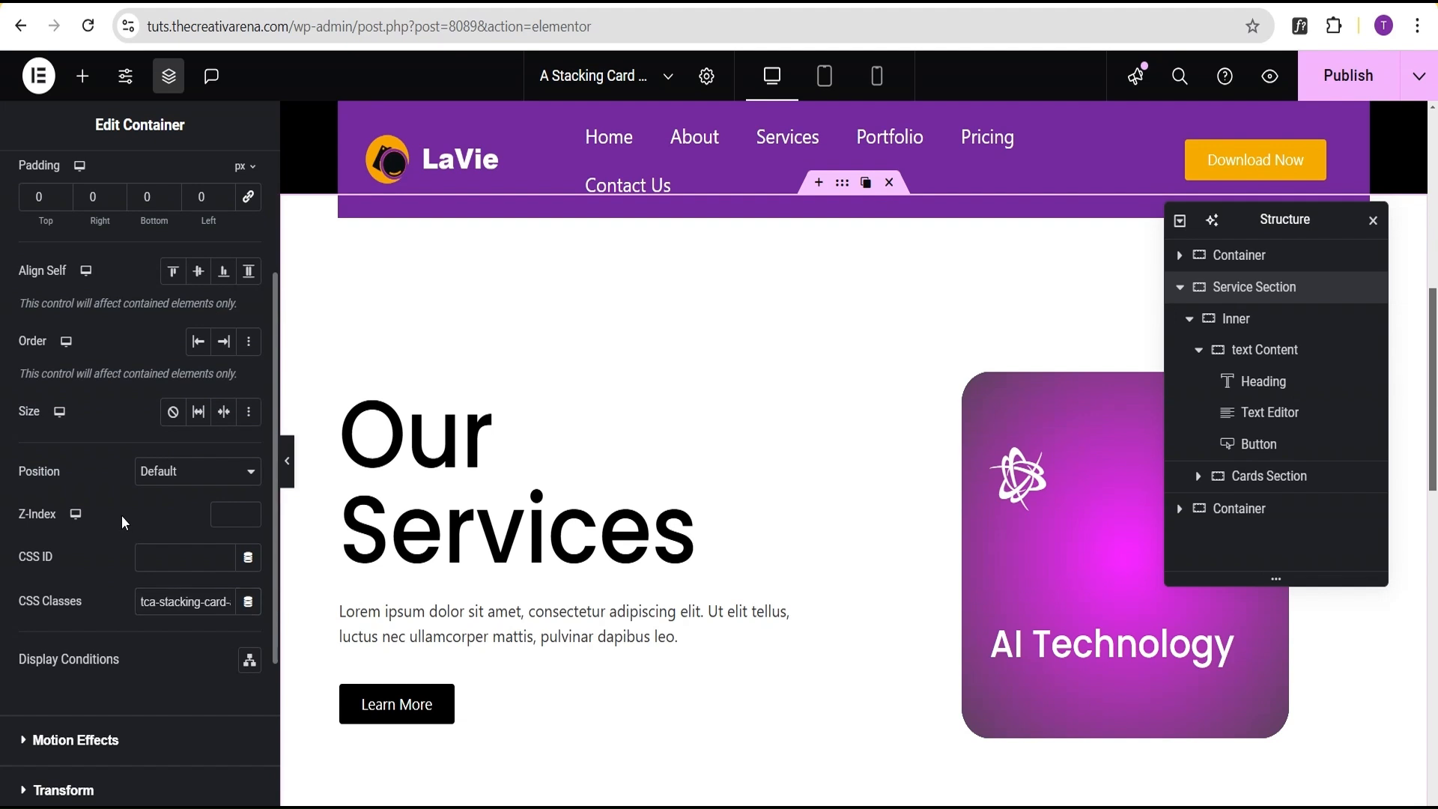
Open the Service Section's custom CSS editor and copy the whole Service Container block from Stacking card.css in VS Code.
scroll(124, 509, down, 3)
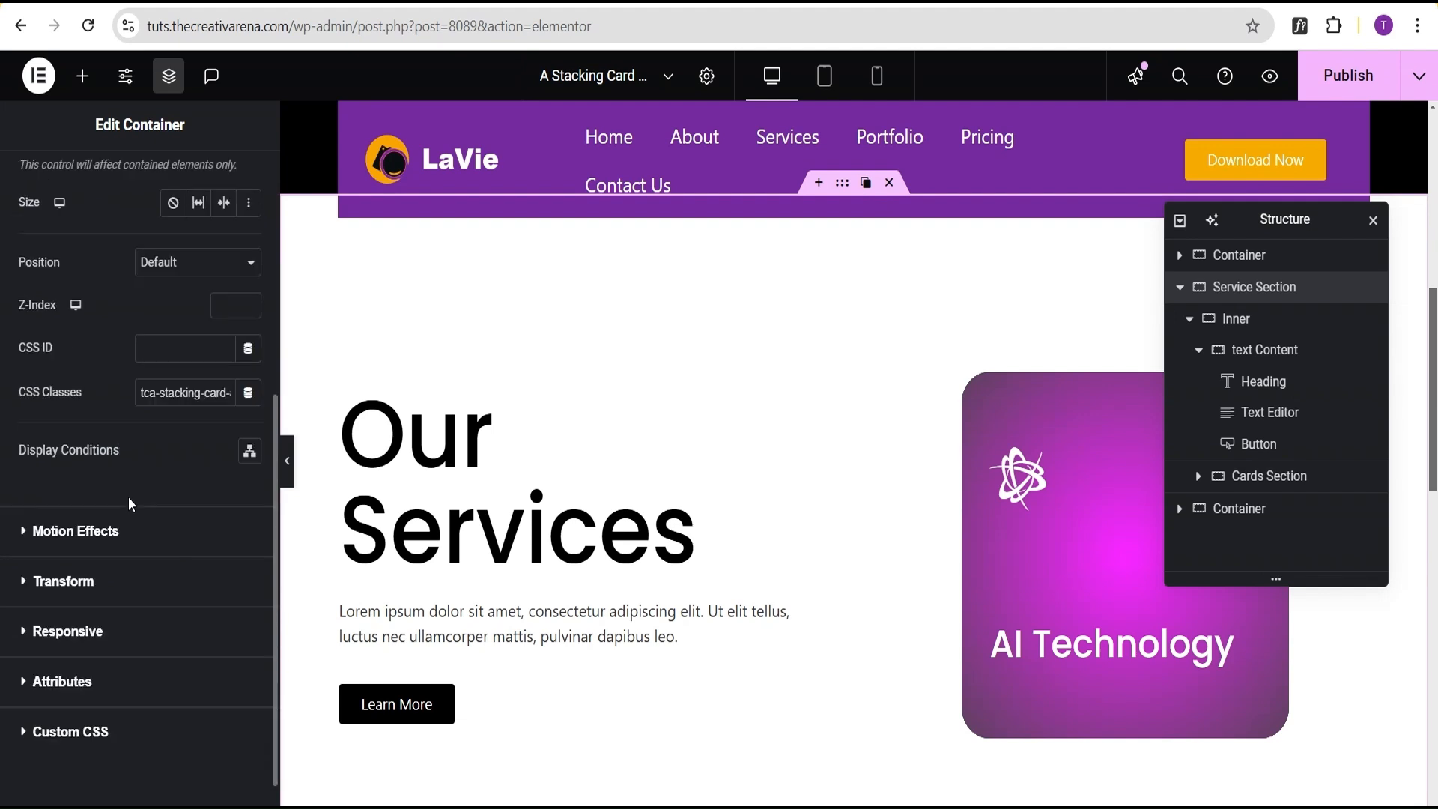
scroll(128, 497, up, 2)
scroll(128, 497, down, 3)
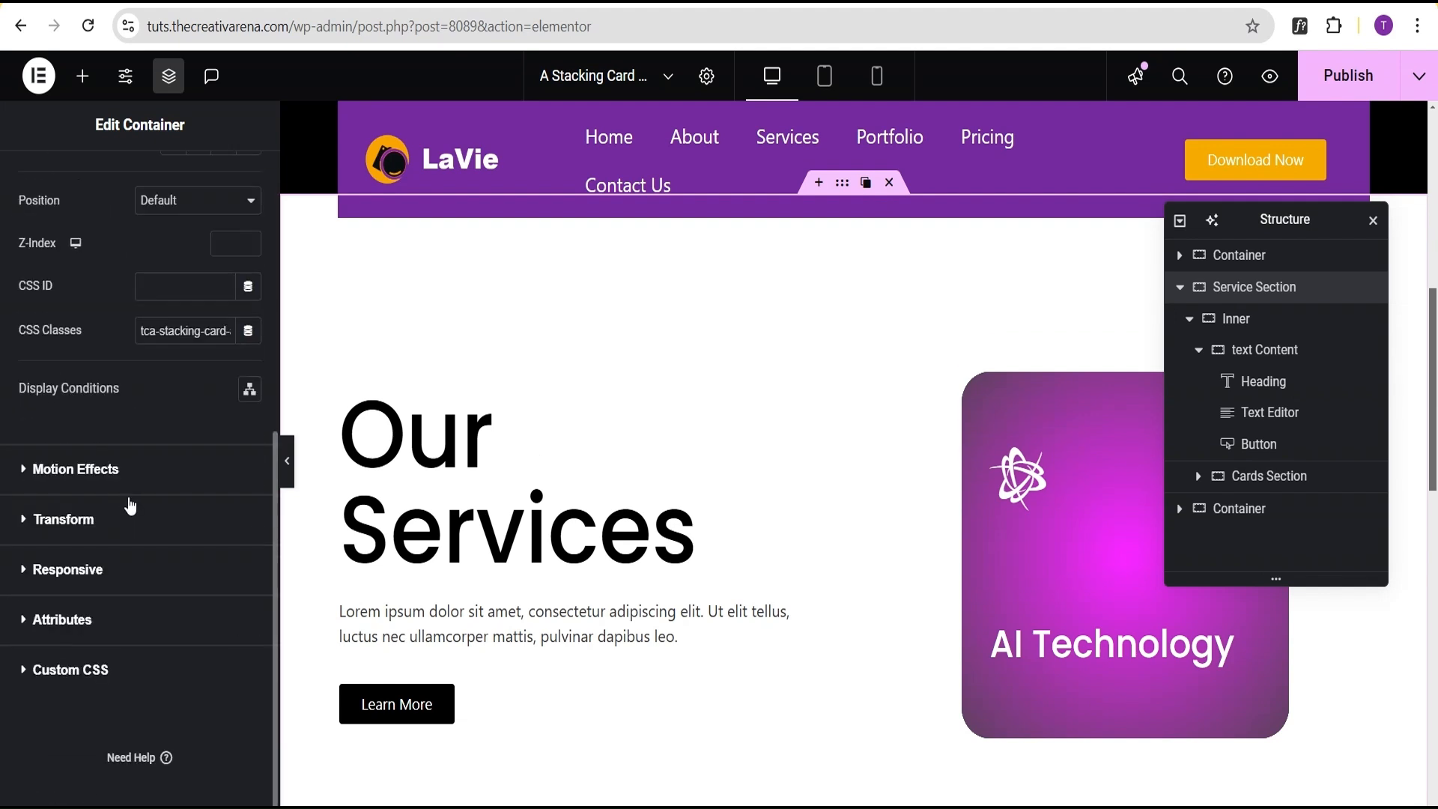
click(122, 669)
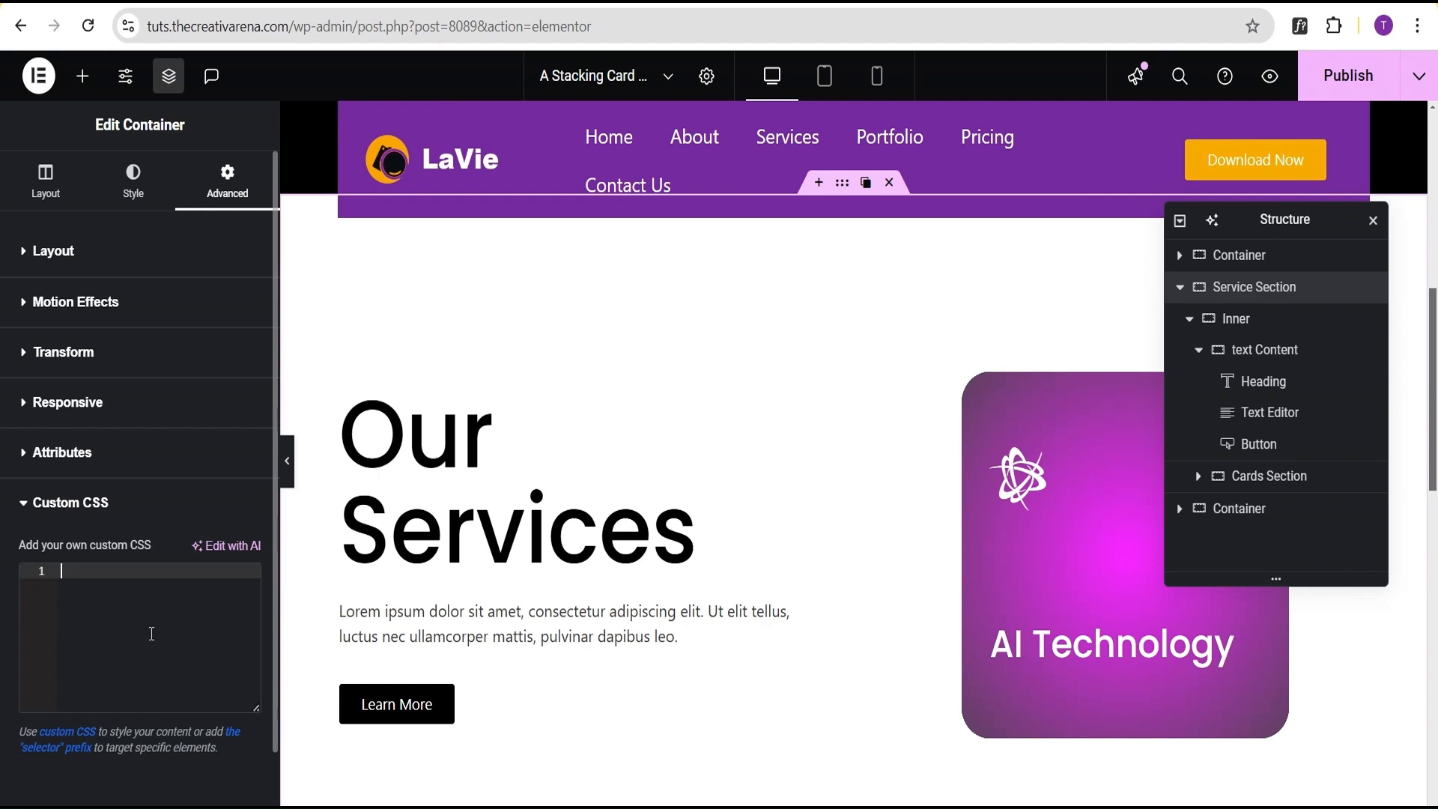
click(861, 808)
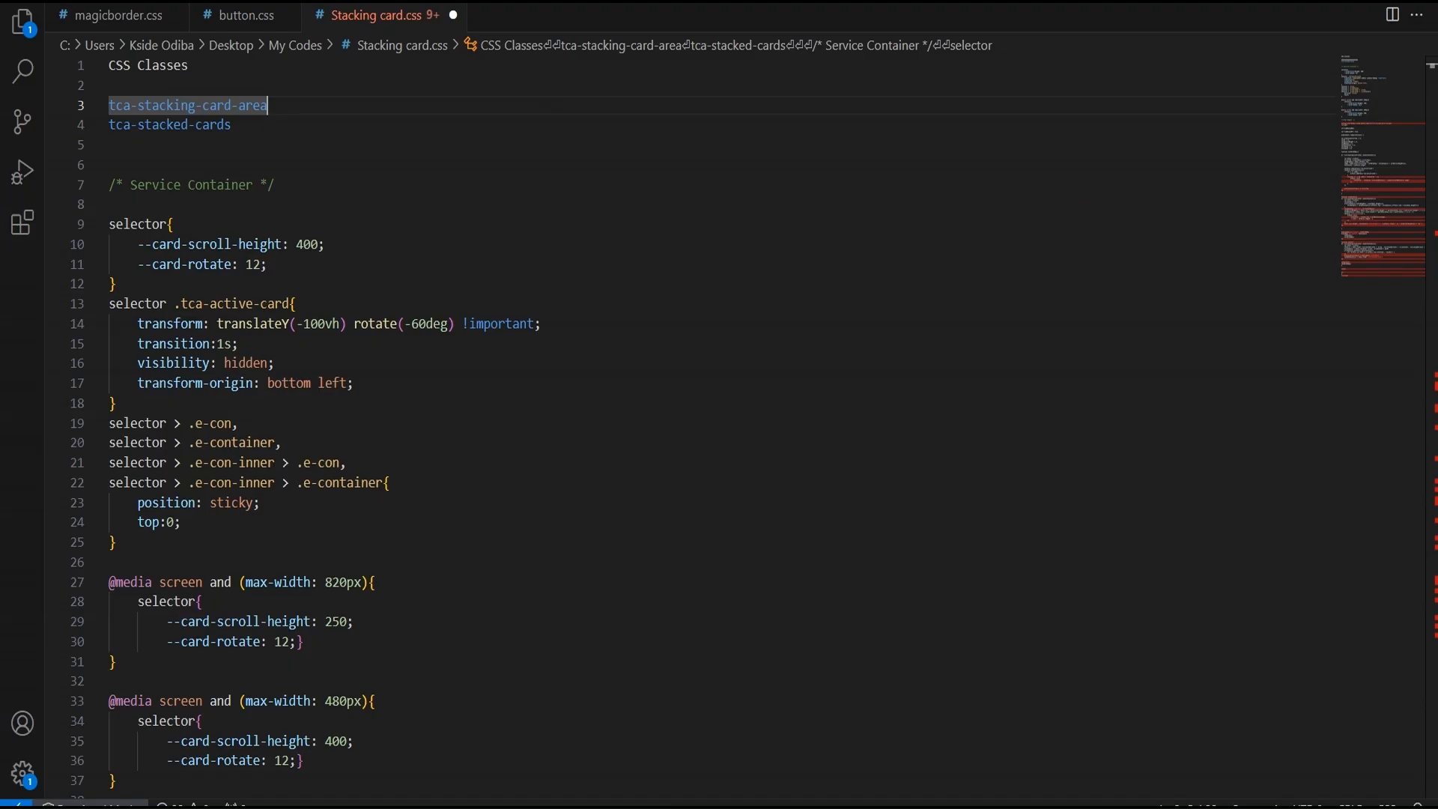
scroll(270, 247, down, 1)
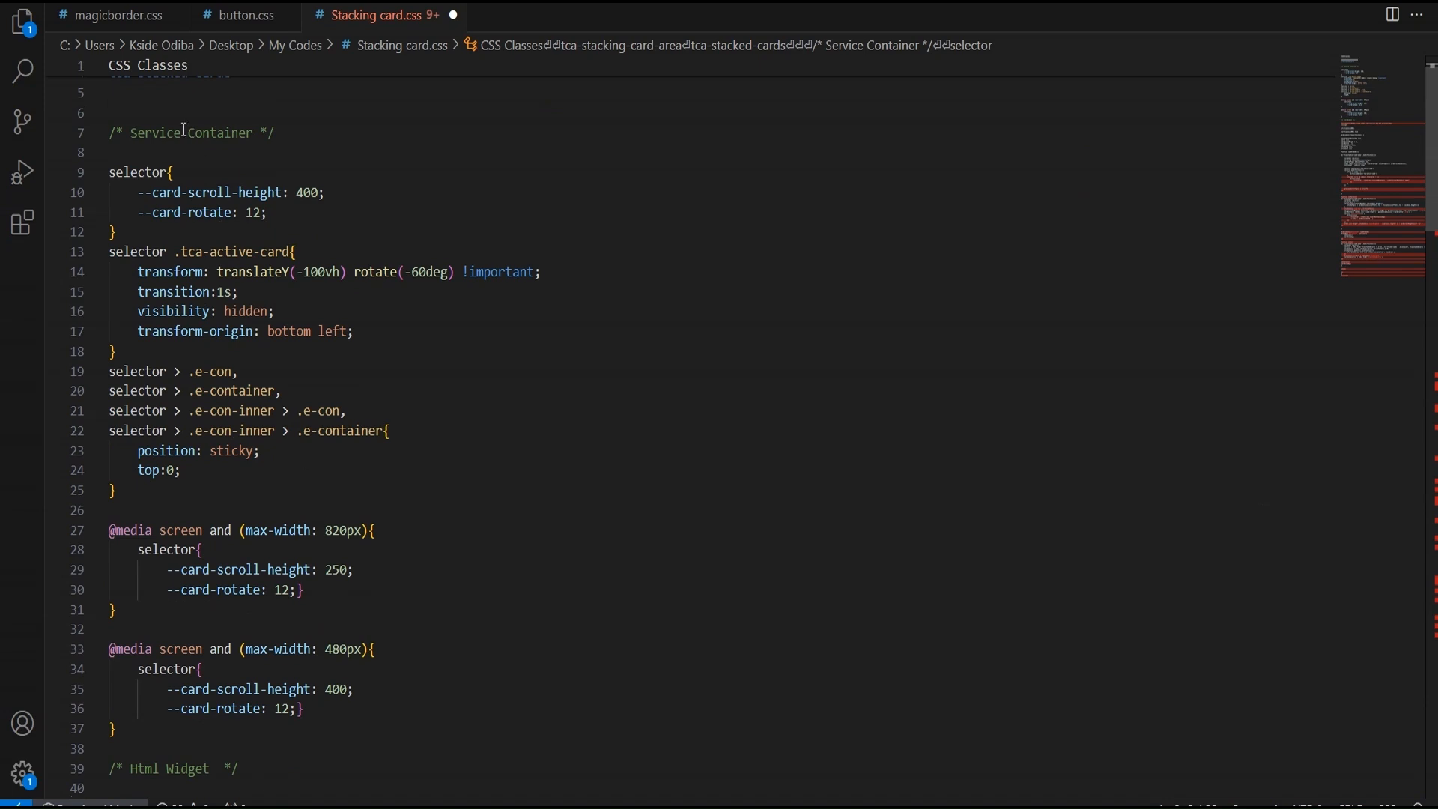
drag(109, 133, 161, 740)
key(ctrl+c)
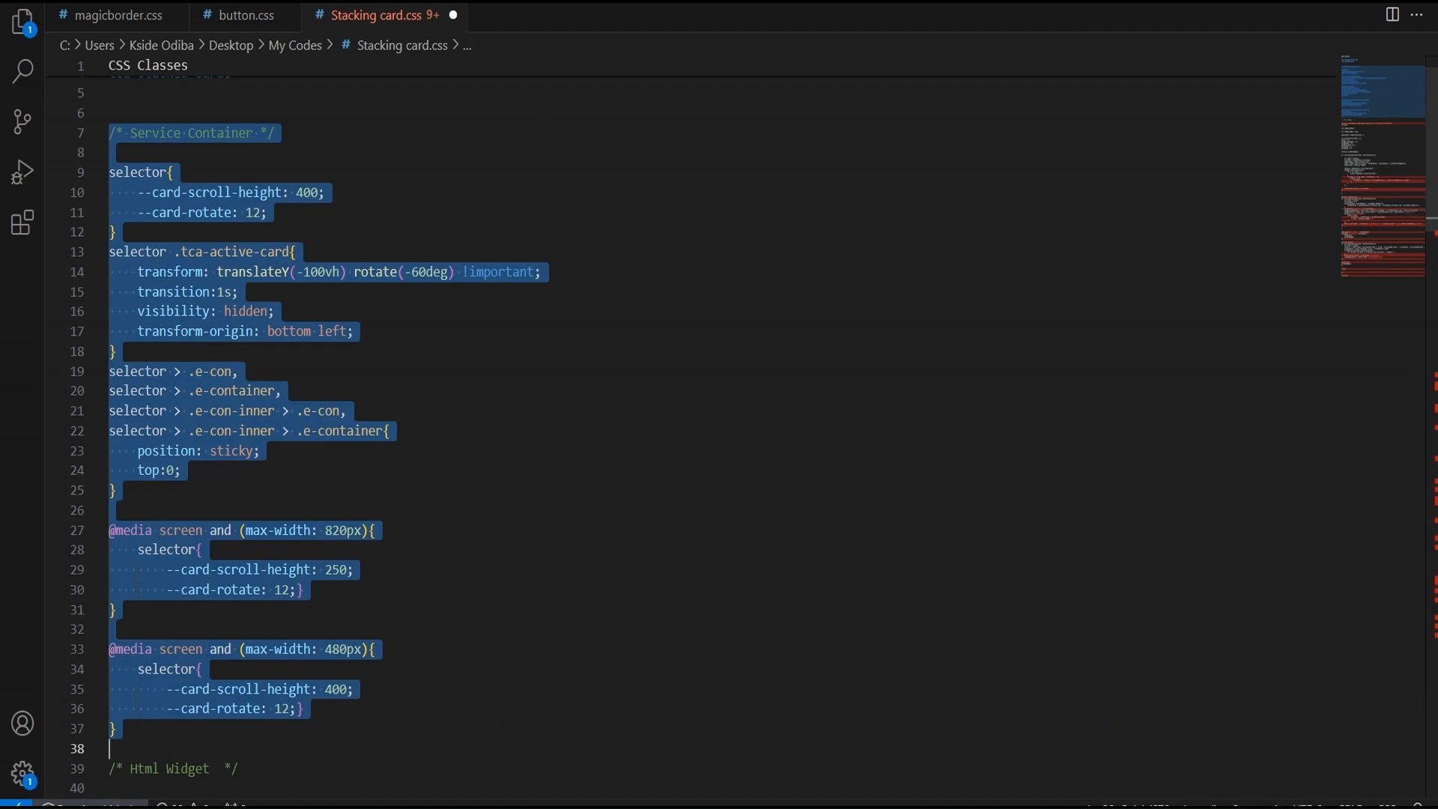
Return to the Elementor page, paste the Service Container code as the Service Section's custom CSS, and publish the page.
click(947, 807)
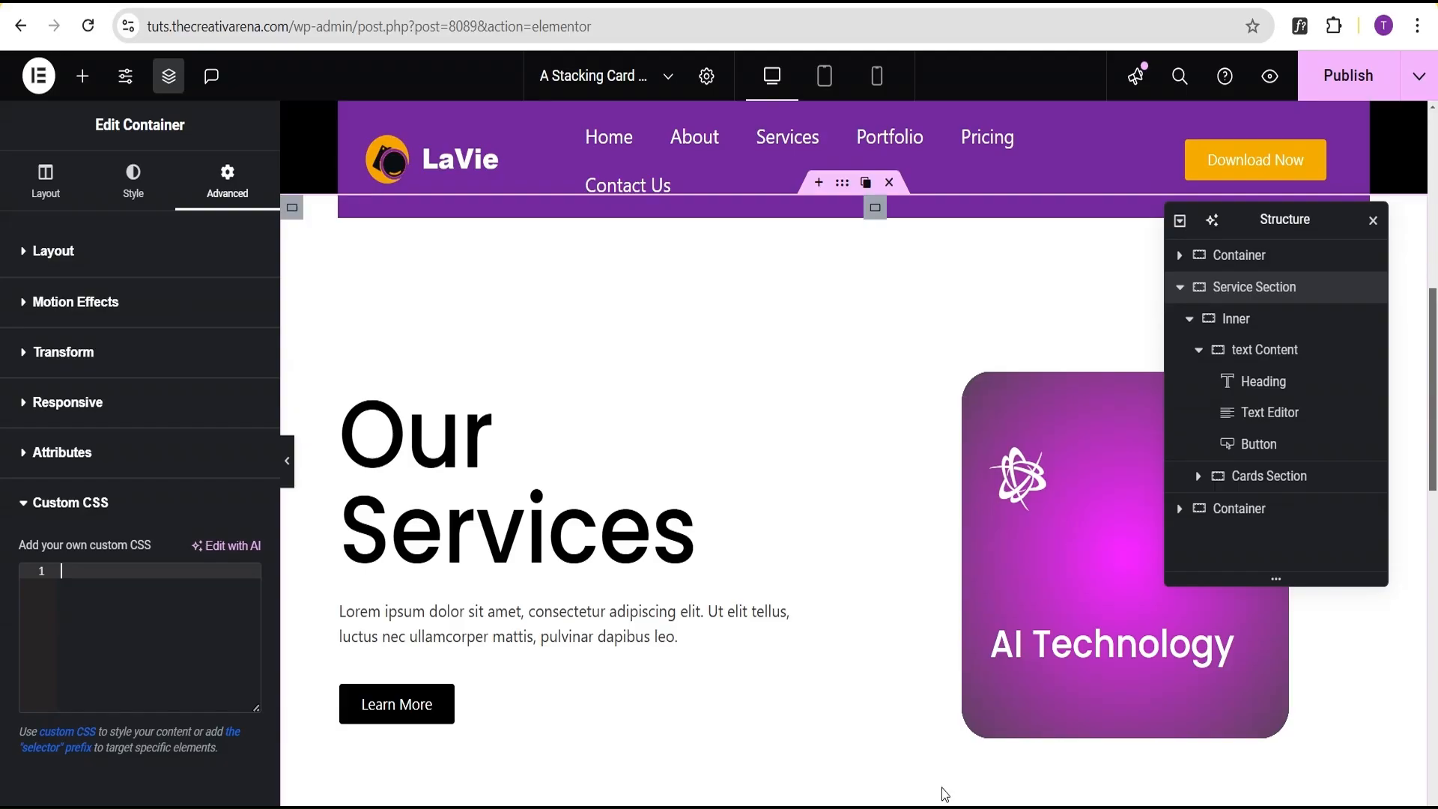
click(110, 582)
key(ctrl+v)
scroll(124, 614, down, 5)
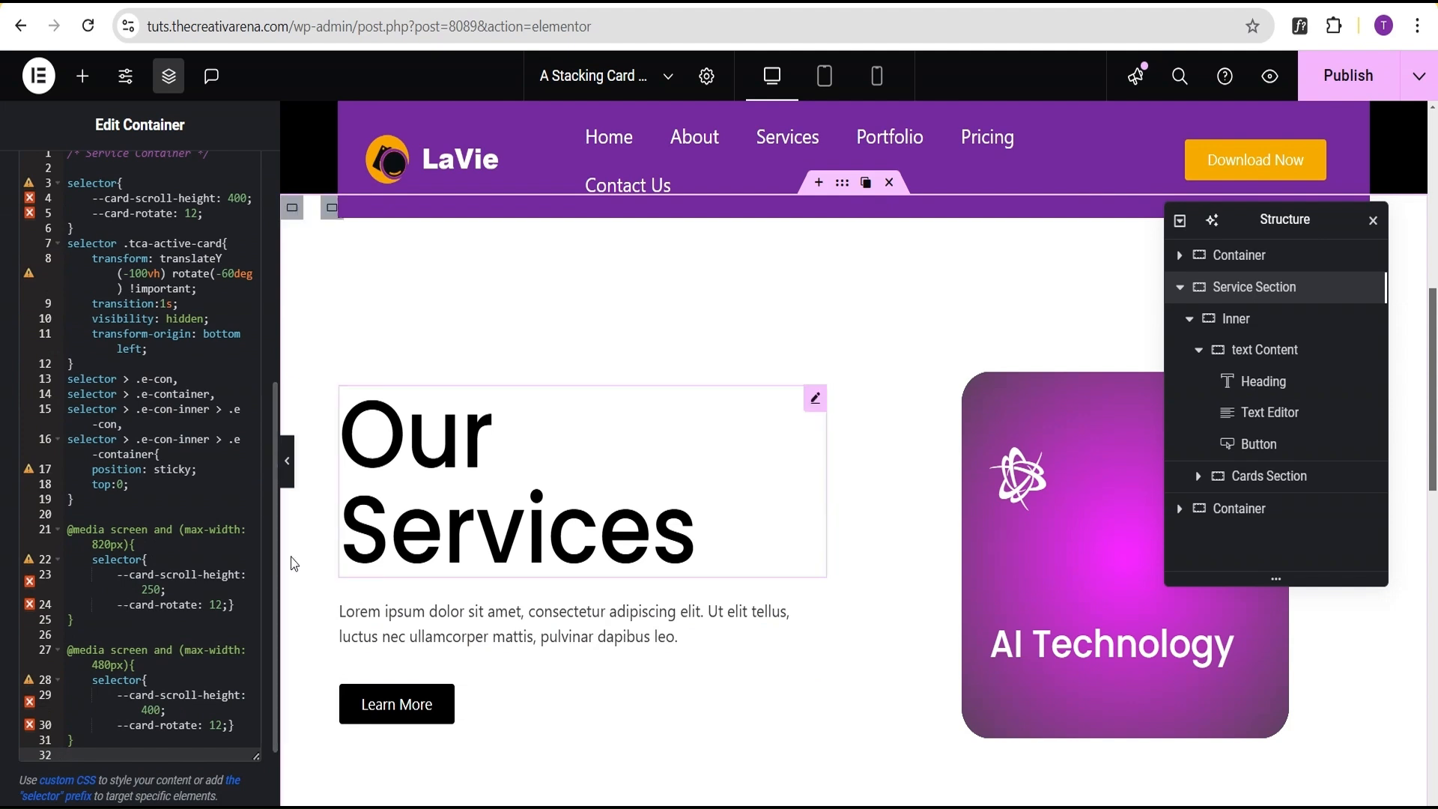
click(1348, 79)
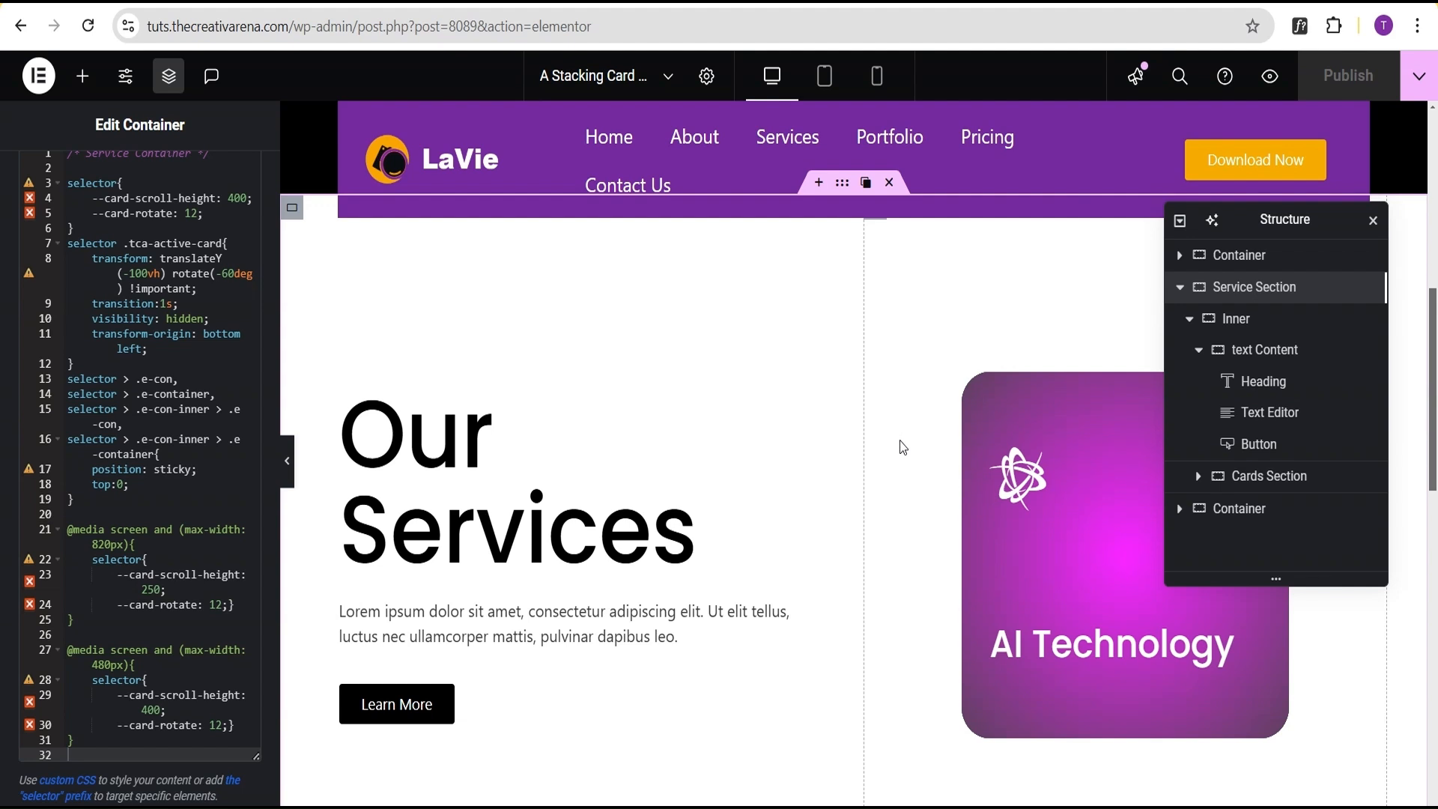
Switch to the WordPress dashboard and start a new Elementor custom code snippet titled "Stacking Cards".
click(82, 78)
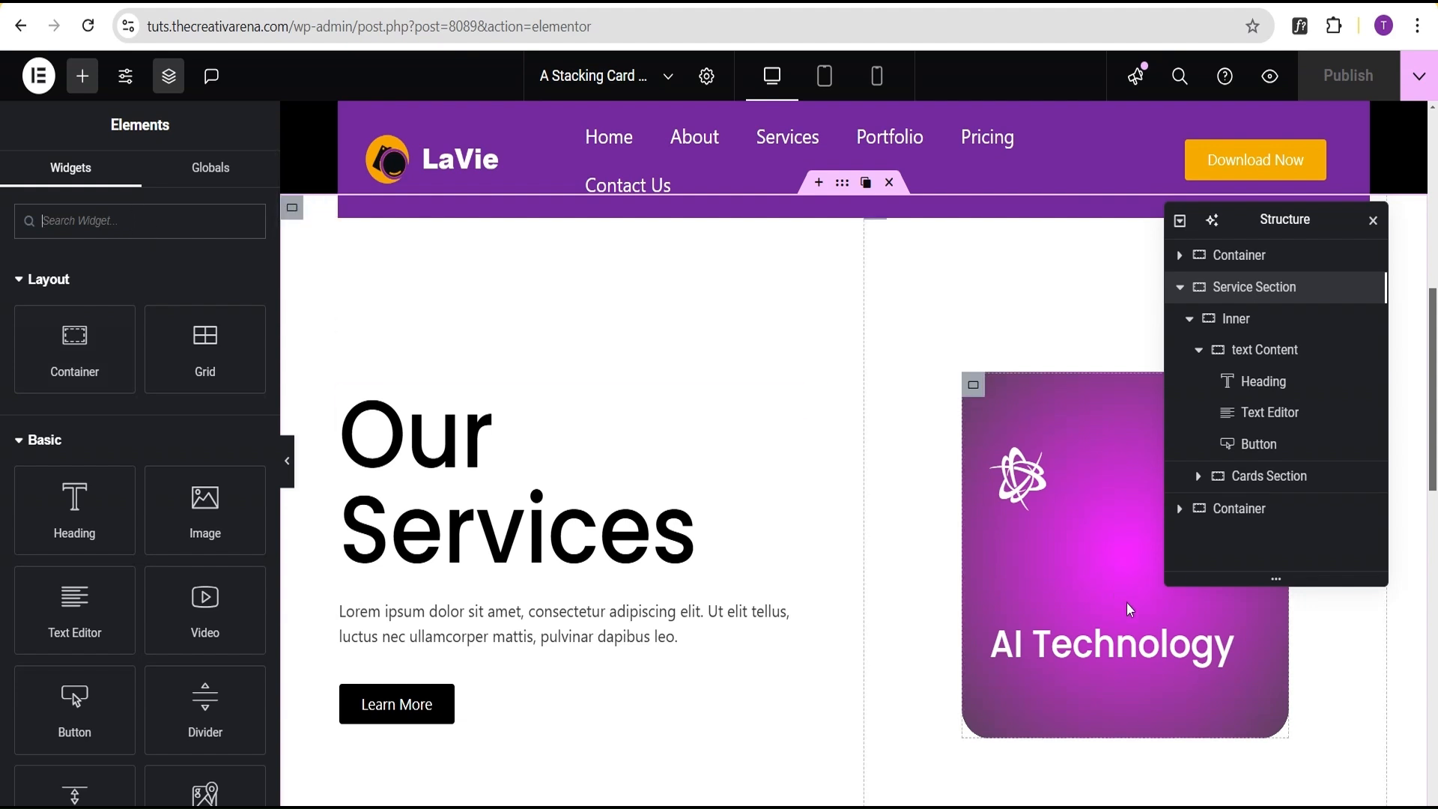
click(93, 1)
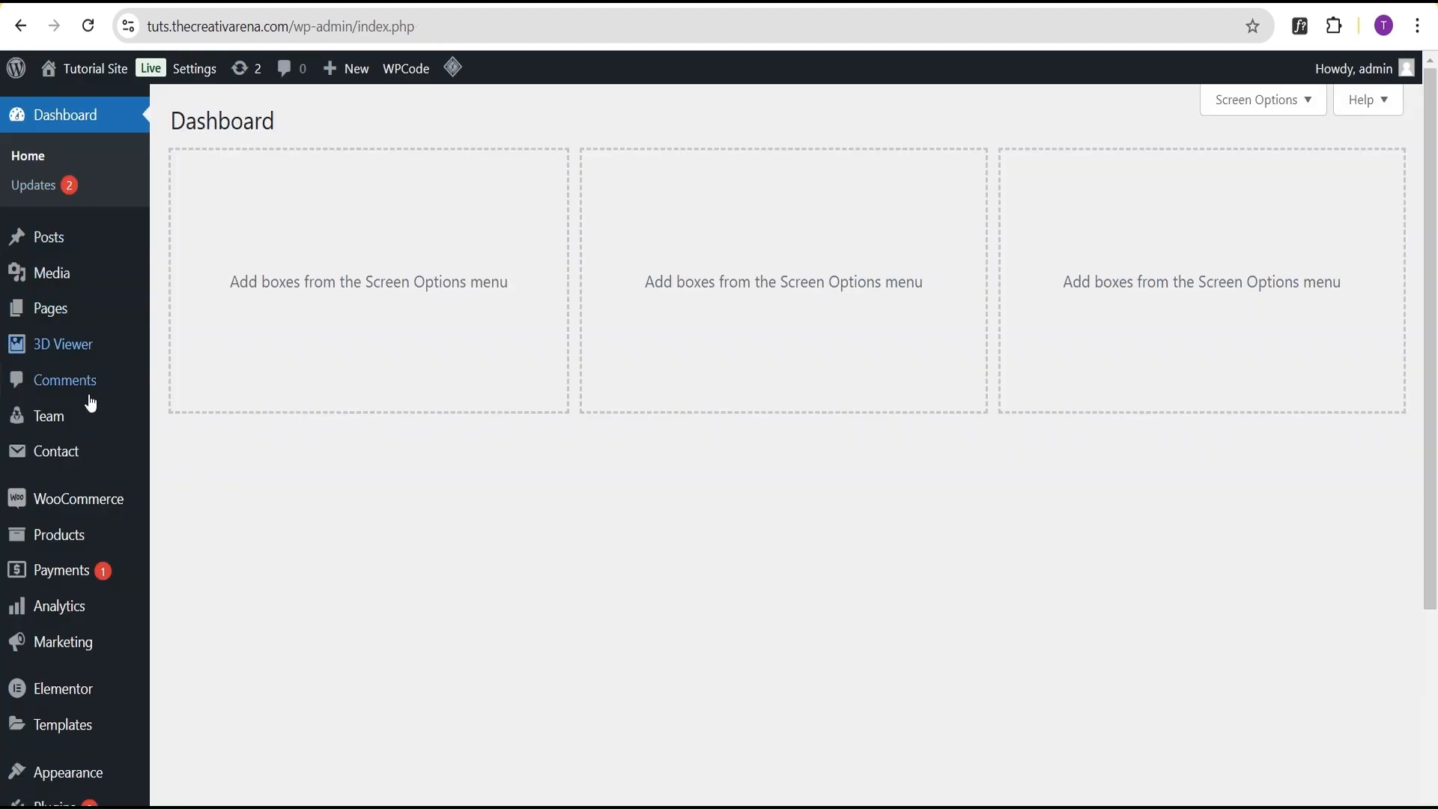
scroll(89, 480, down, 2)
mouse_move(64, 595)
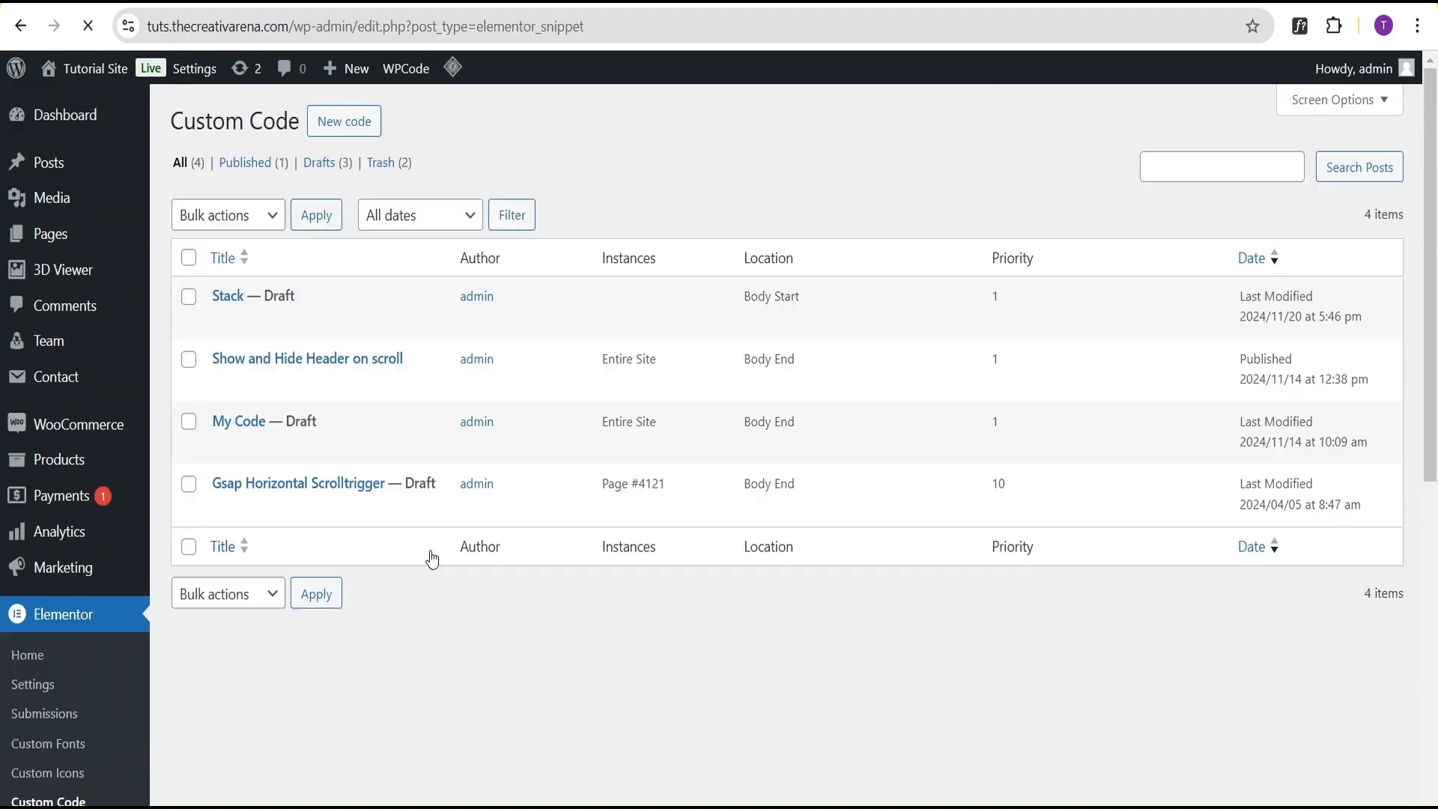
click(374, 118)
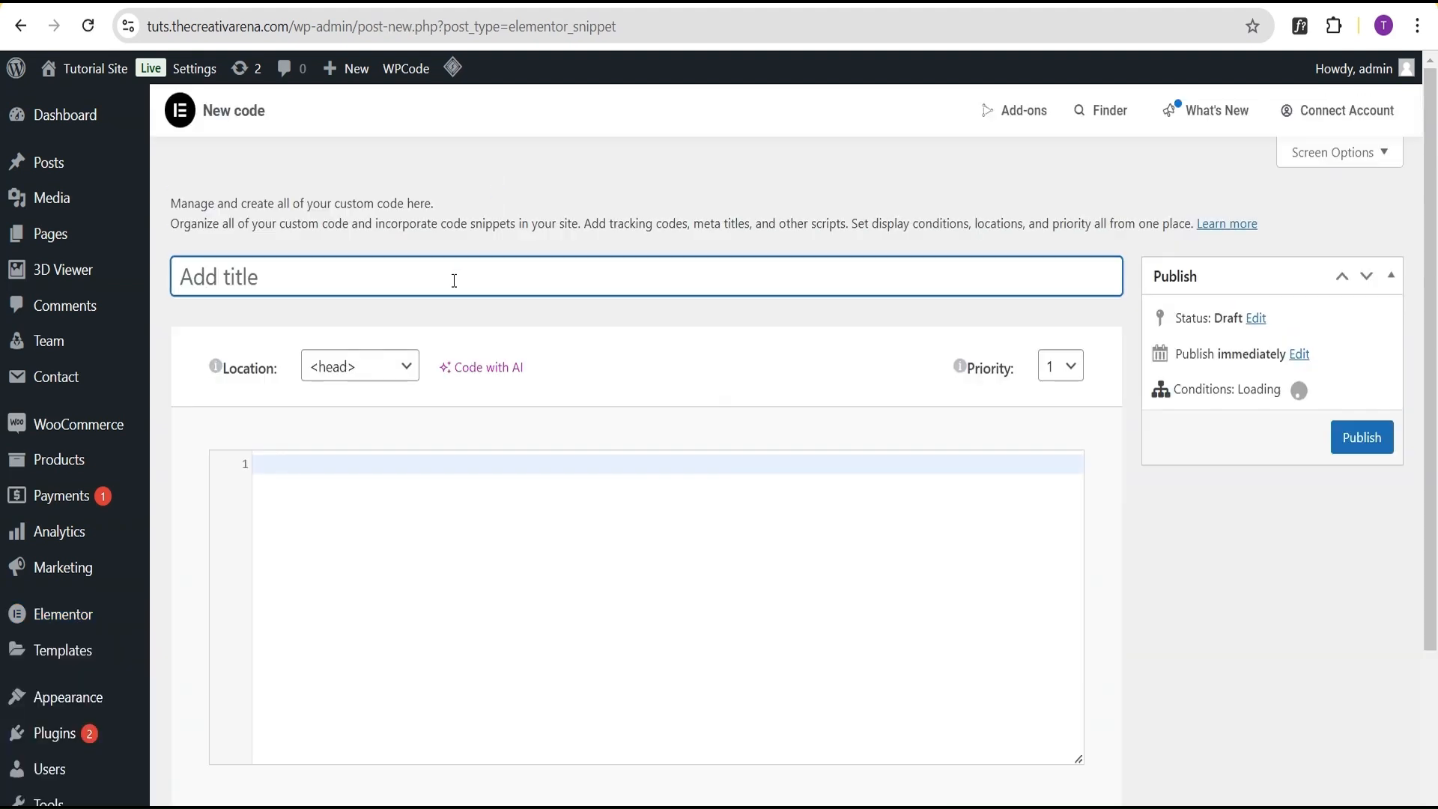
text(Stac)
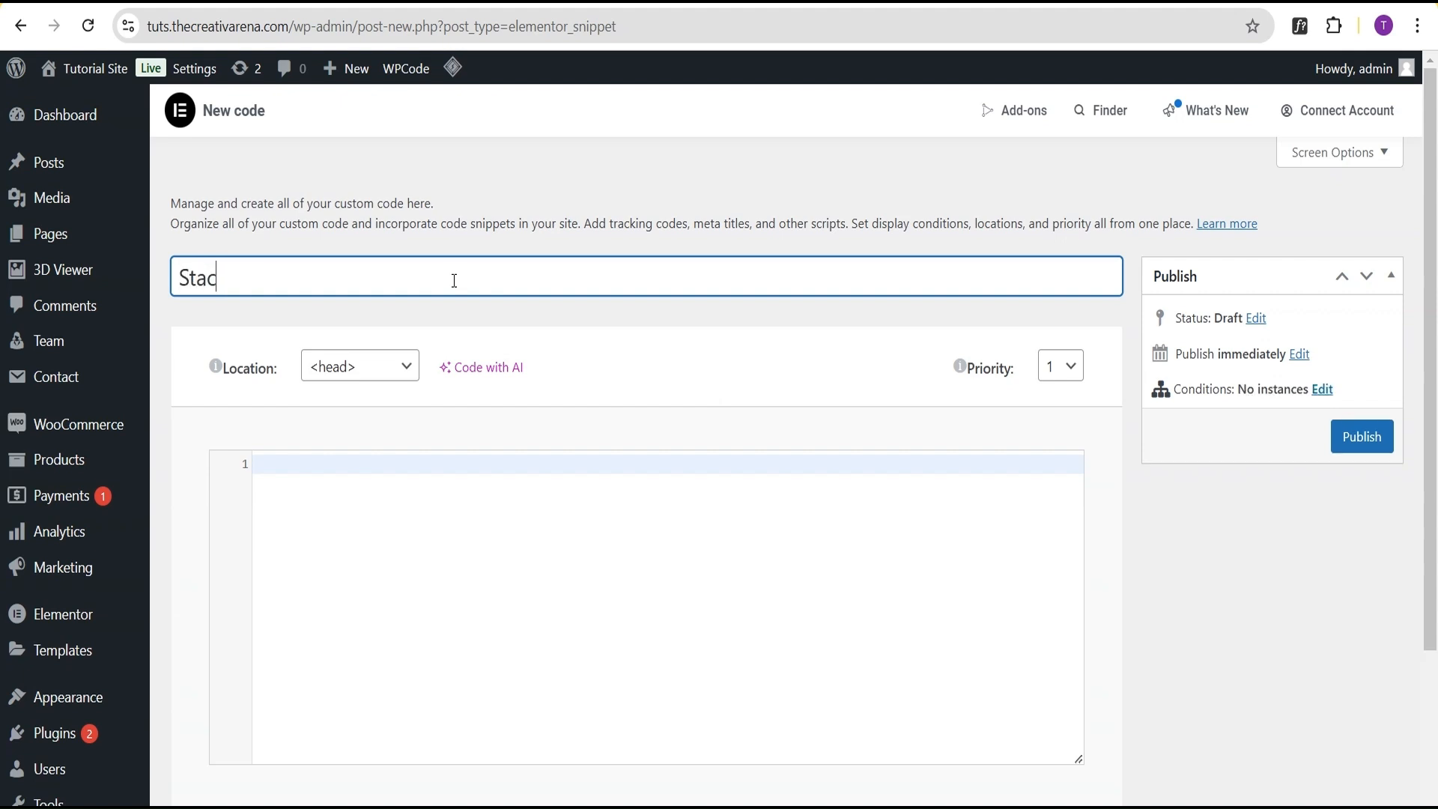
text(king Cards)
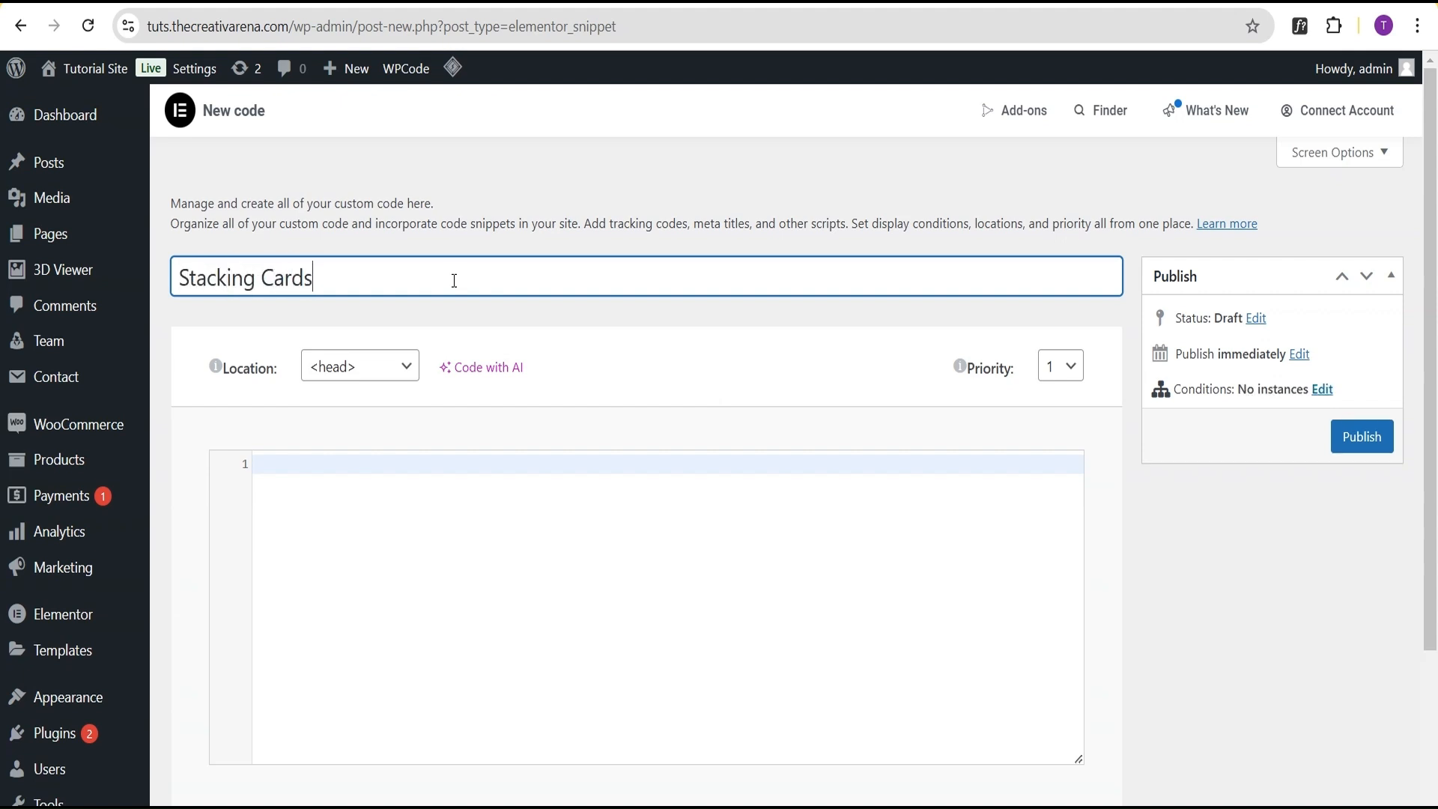
Complete the snippet title as "Stacking Cards Code" and set its location to <body> - Start.
text( Code)
click(341, 374)
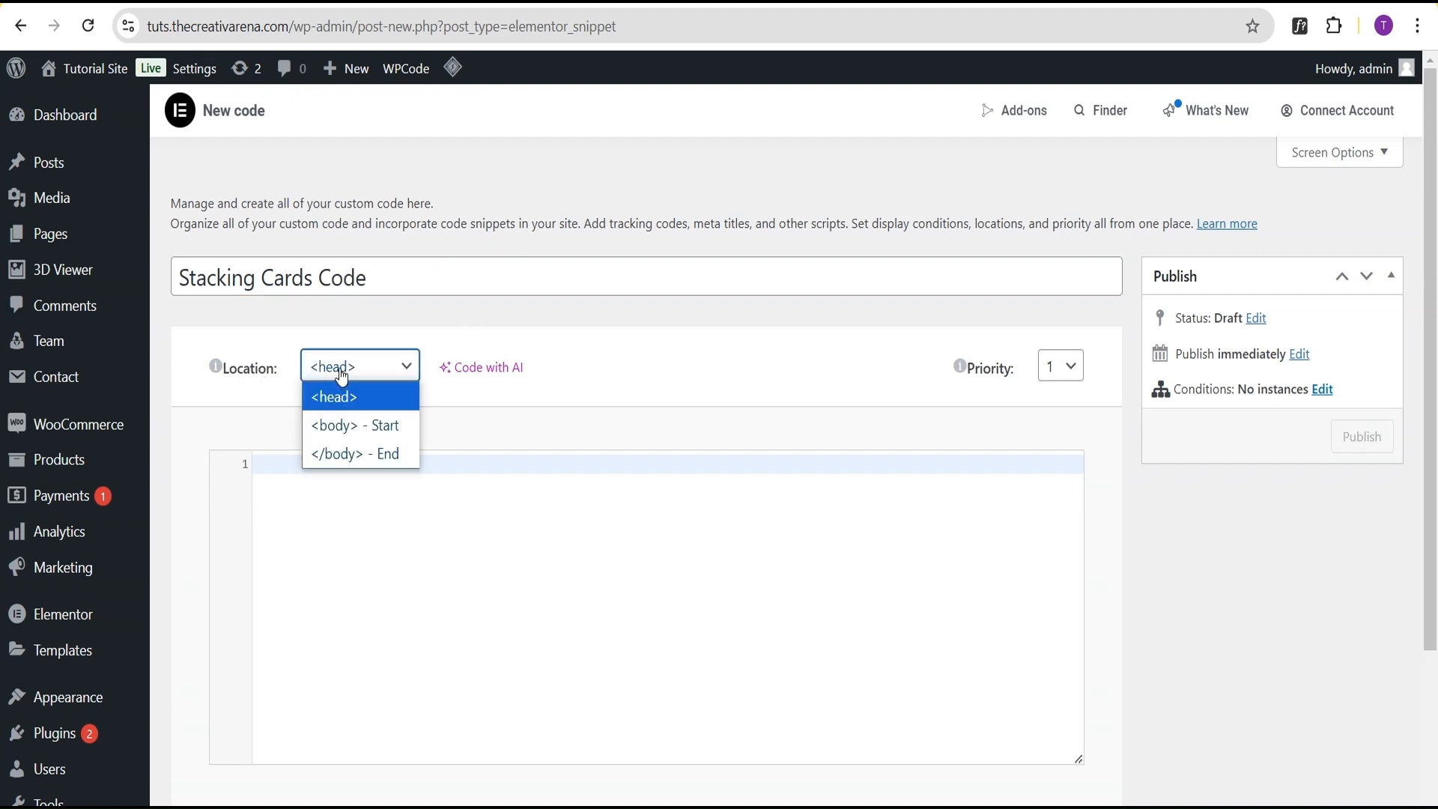
click(351, 427)
click(883, 456)
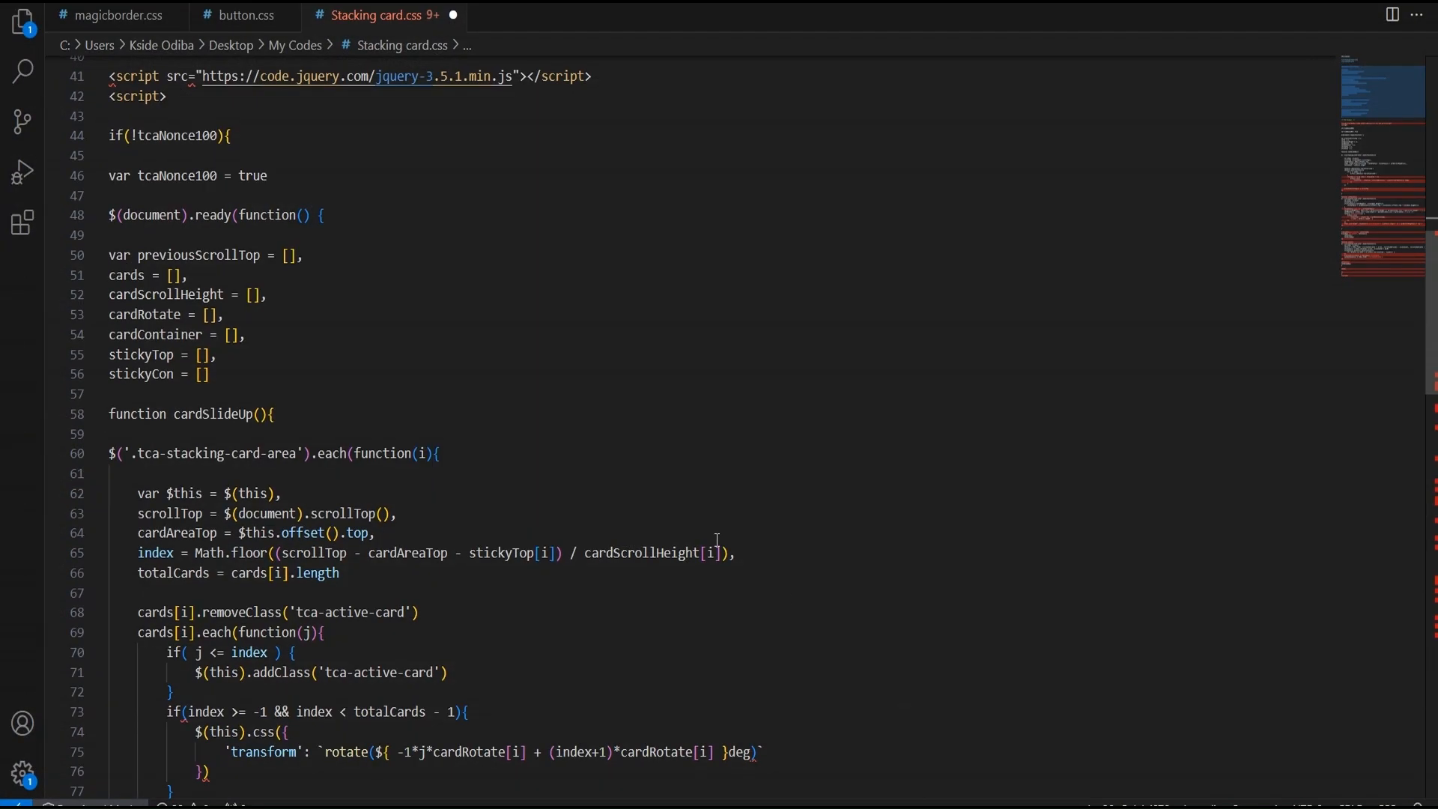
Copy the whole Html Widget script block from Stacking card.css in VS Code and paste it into the snippet's code editor in WordPress.
scroll(313, 374, up, 3)
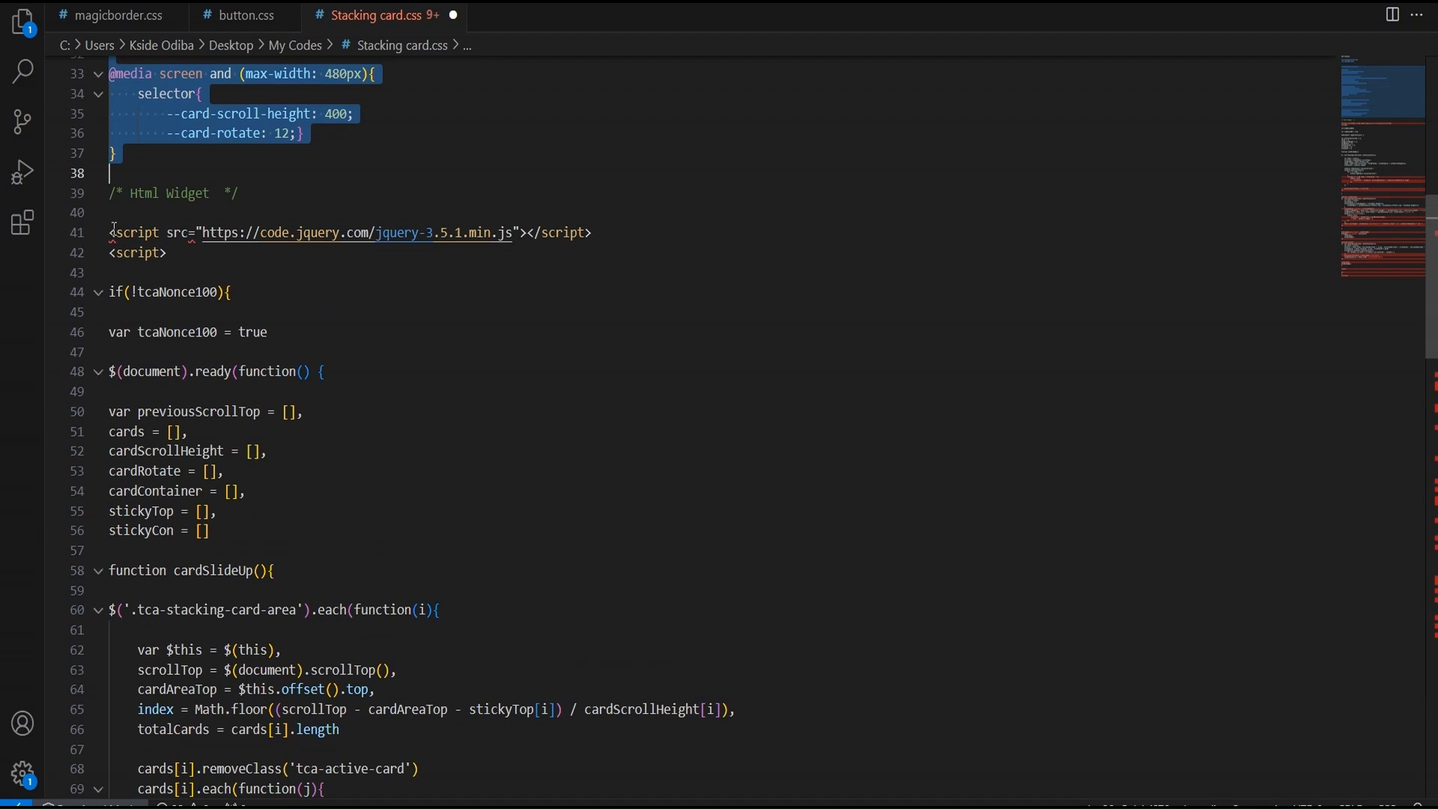
mouse_move(112, 233)
mouse_down()
mouse_move(146, 333)
mouse_move(269, 571)
mouse_move(240, 569)
mouse_move(277, 575)
mouse_move(298, 631)
mouse_up()
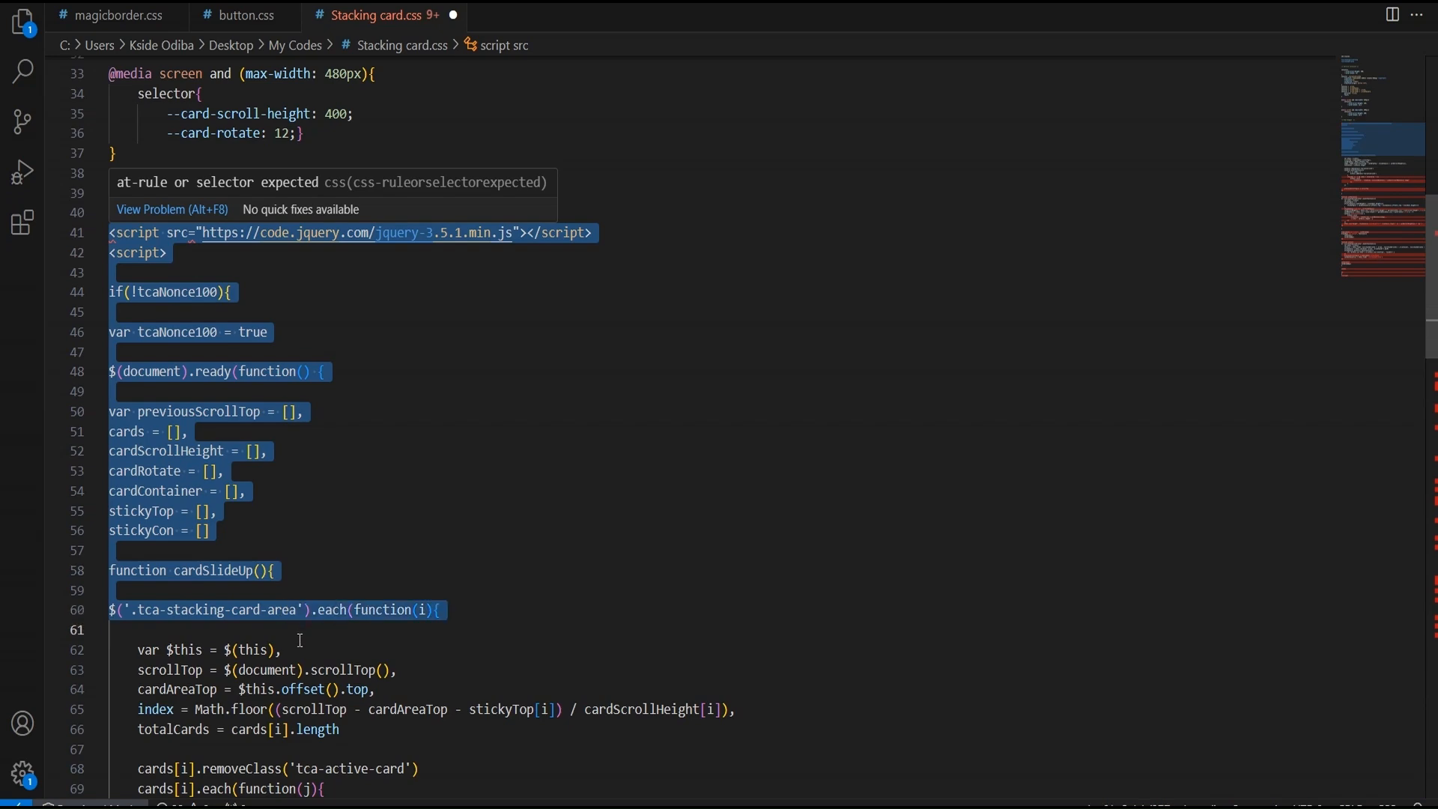
drag(300, 640, 284, 676)
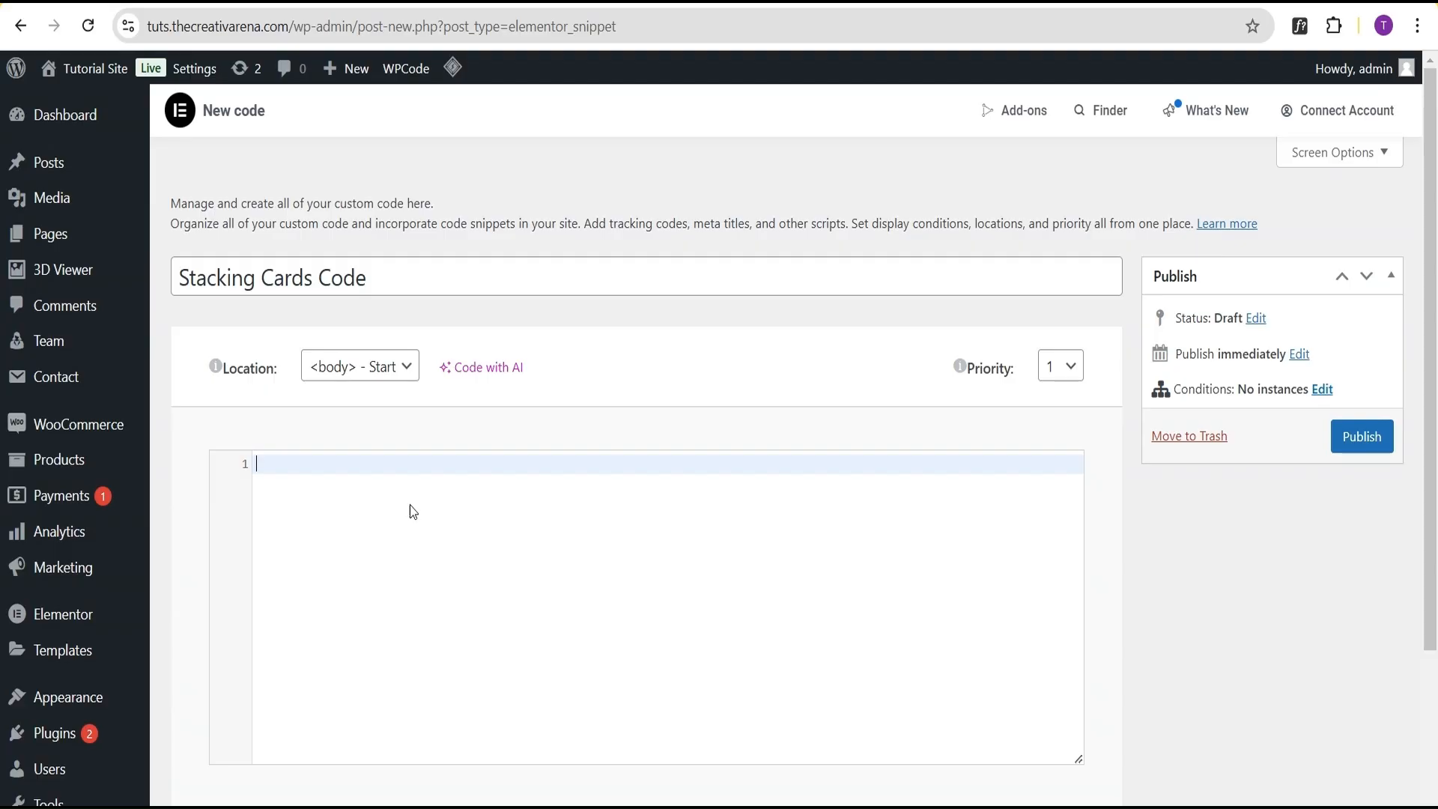
key(ctrl+v)
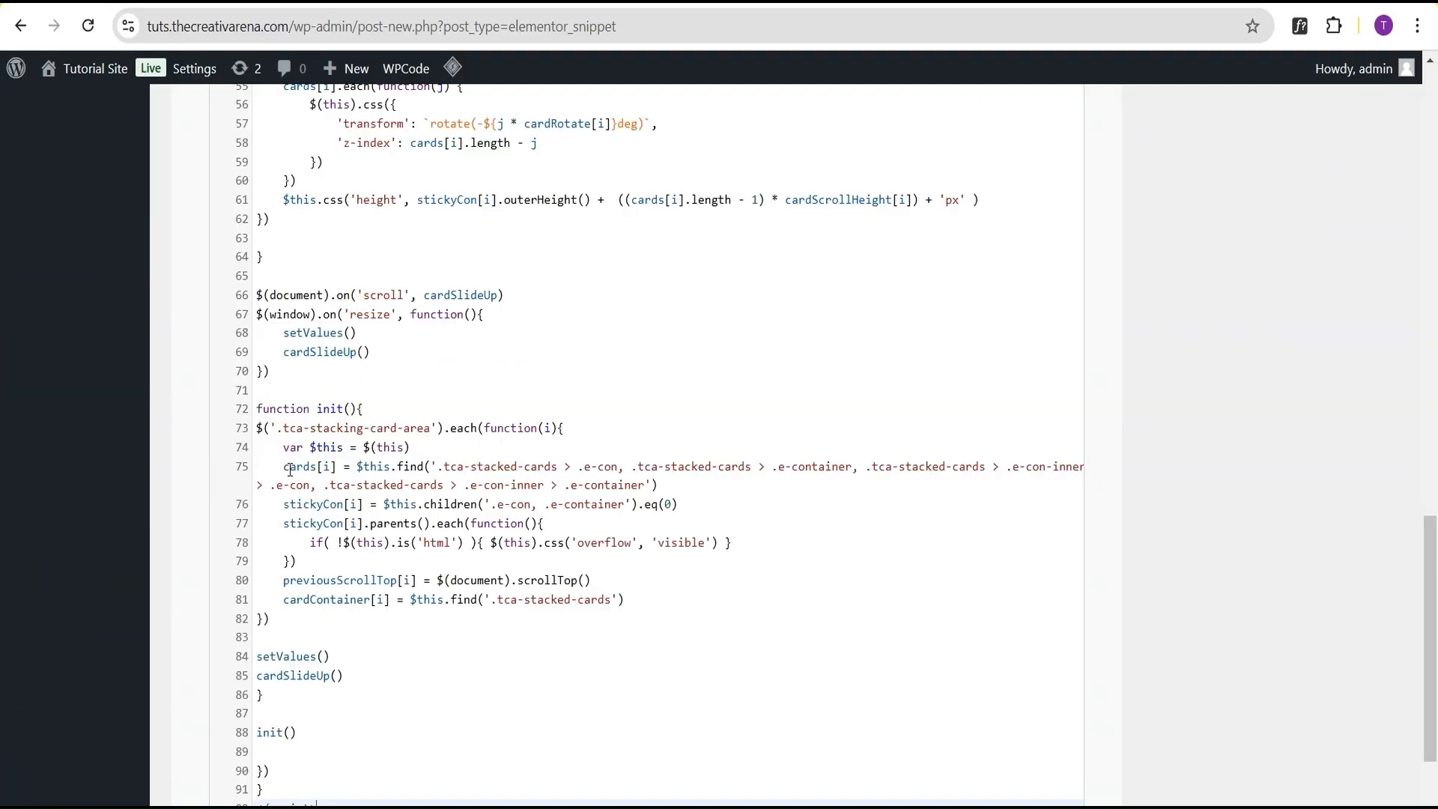
Publish the Stacking Cards Code snippet with the display condition Include Entire Site.
scroll(1213, 458, up, 10)
scroll(1214, 458, up, 7)
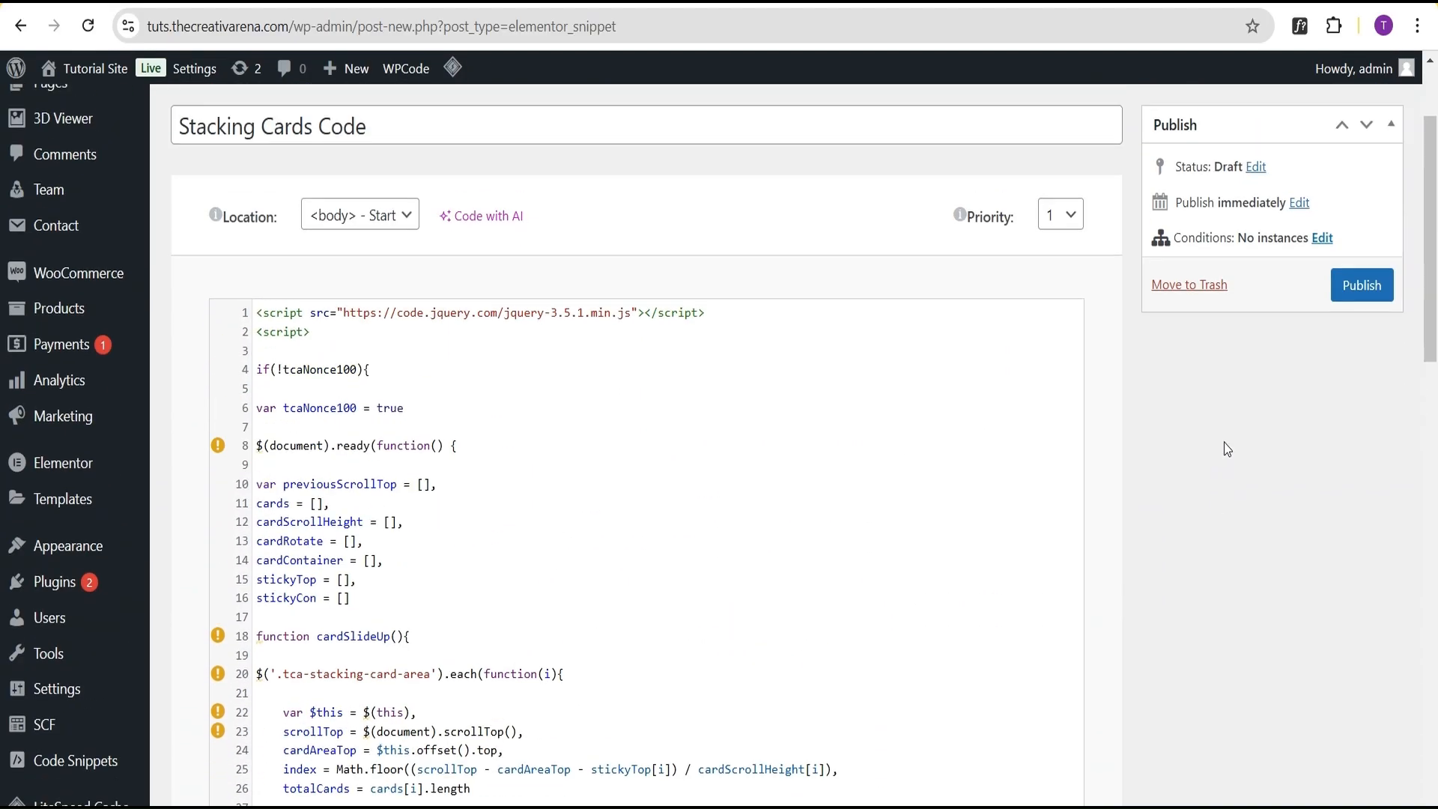
click(1362, 285)
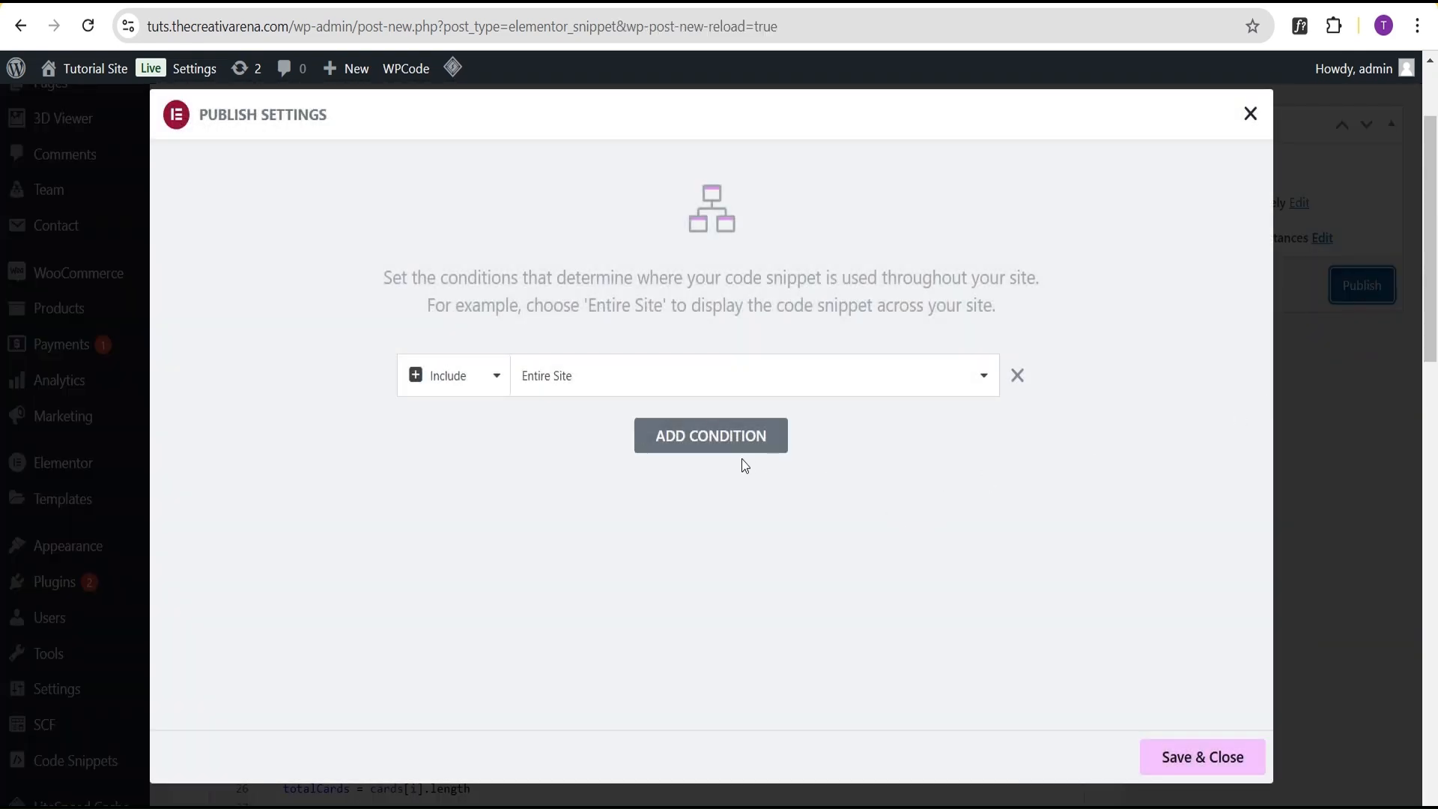
click(1143, 756)
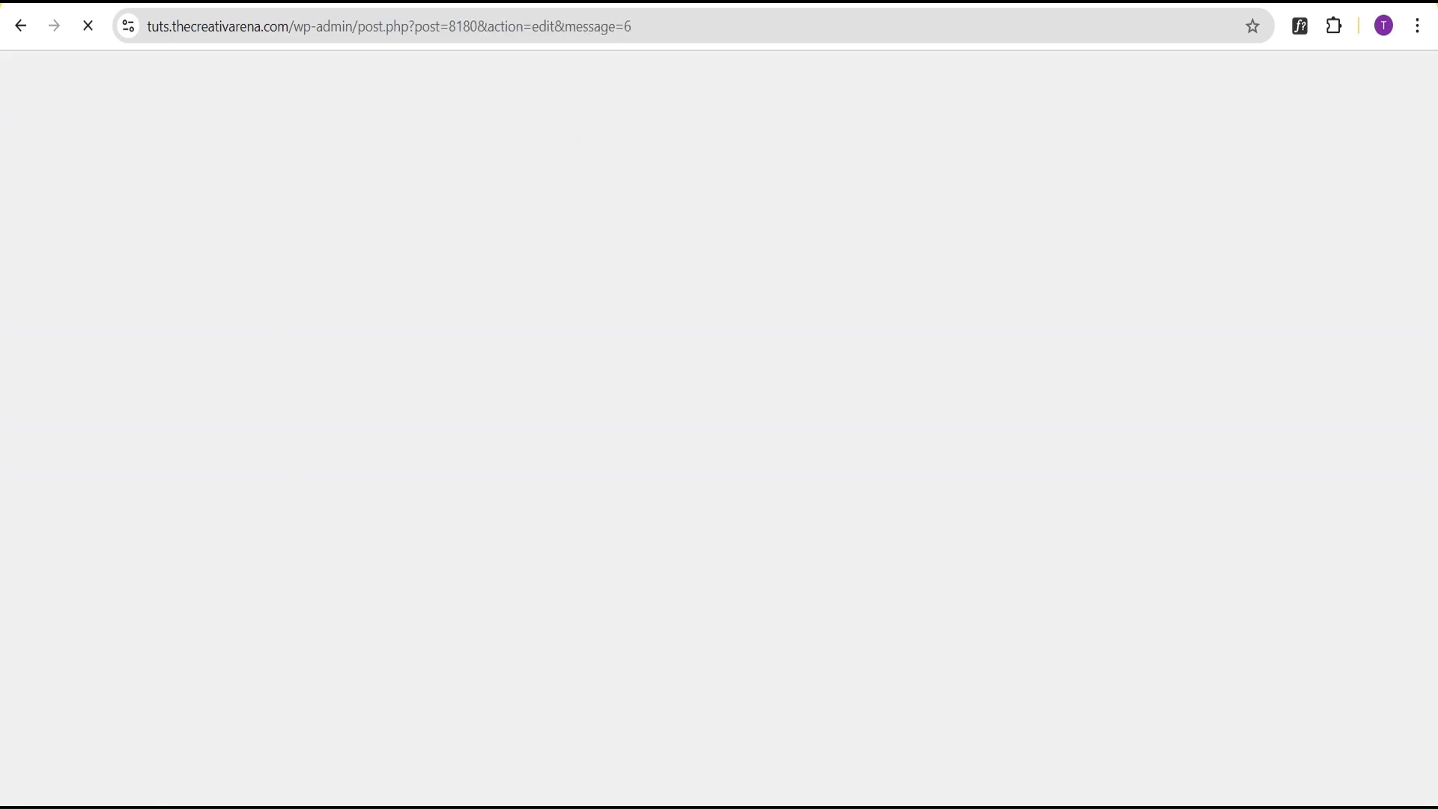
Return to the Elementor page, open its preview, and examine how the Service Section's stacked cards animate on scroll at desktop size.
click(299, 2)
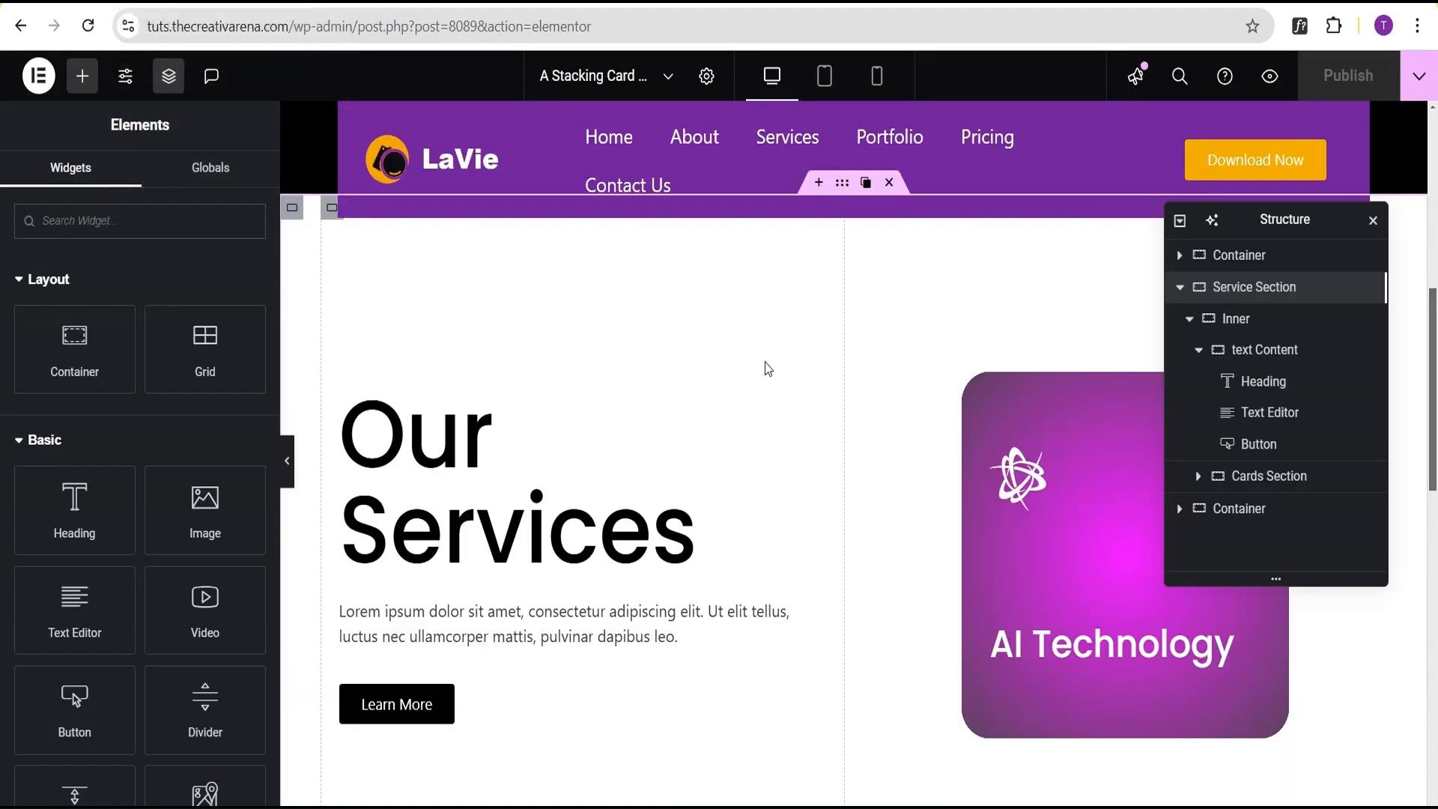
scroll(916, 387, down, 2)
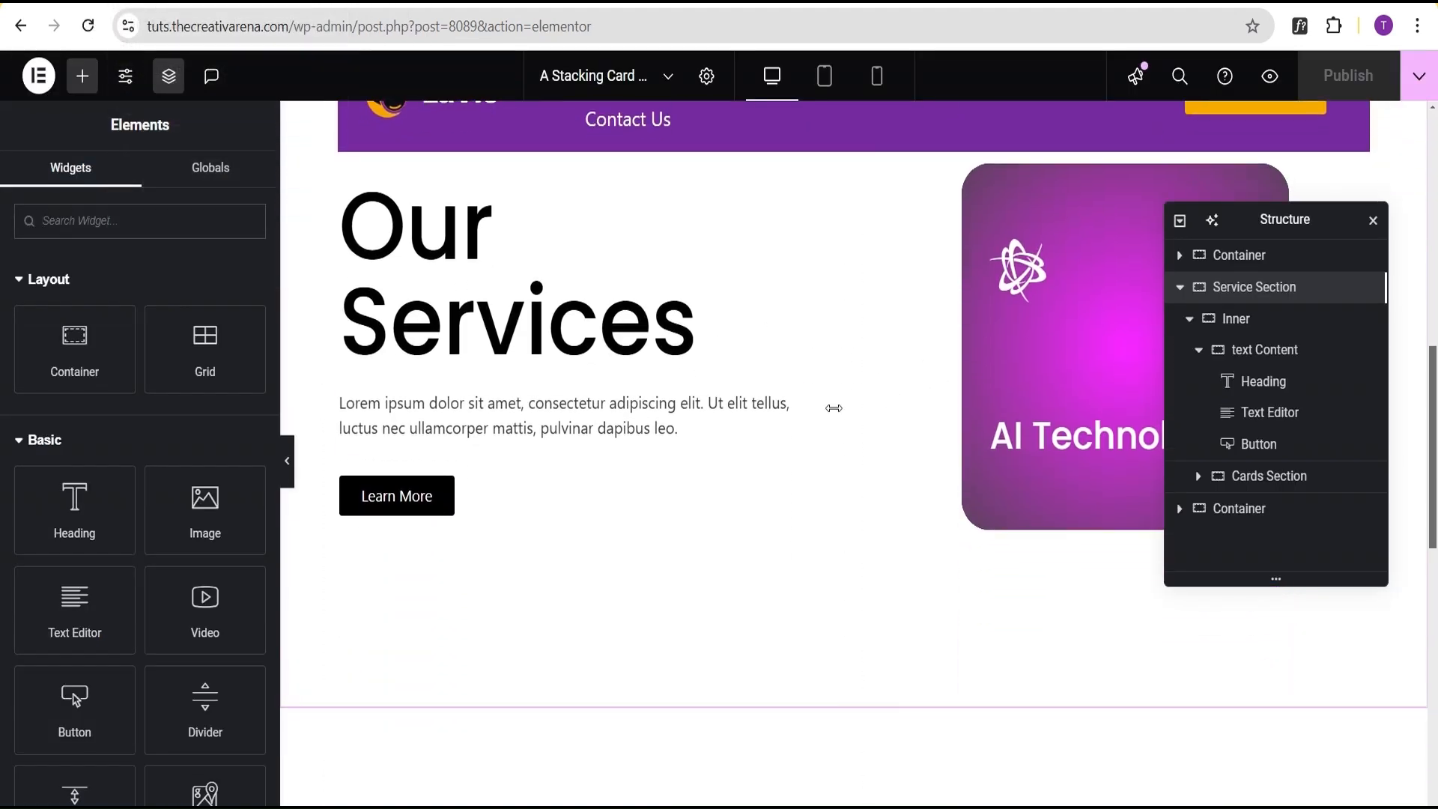
scroll(835, 411, up, 2)
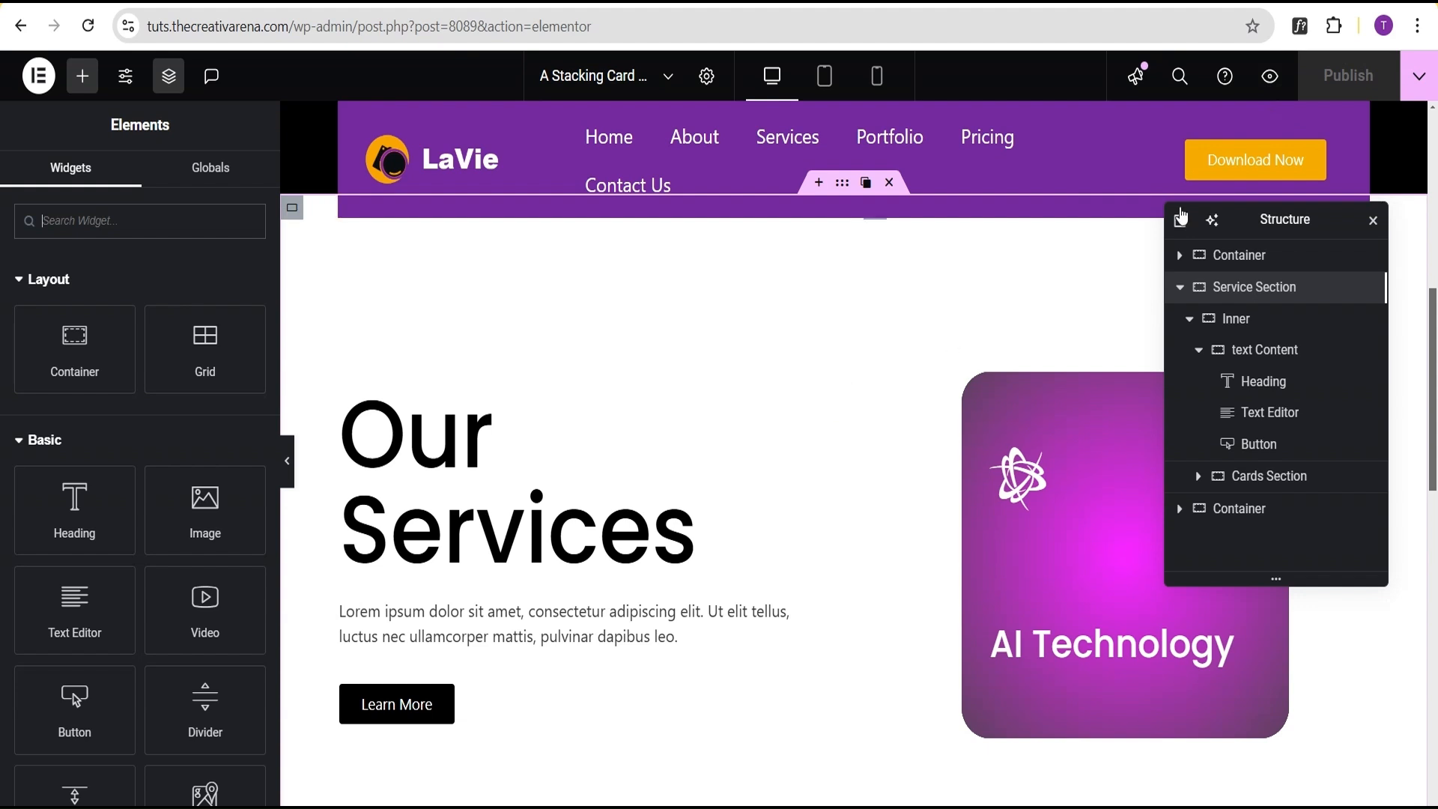
click(1269, 76)
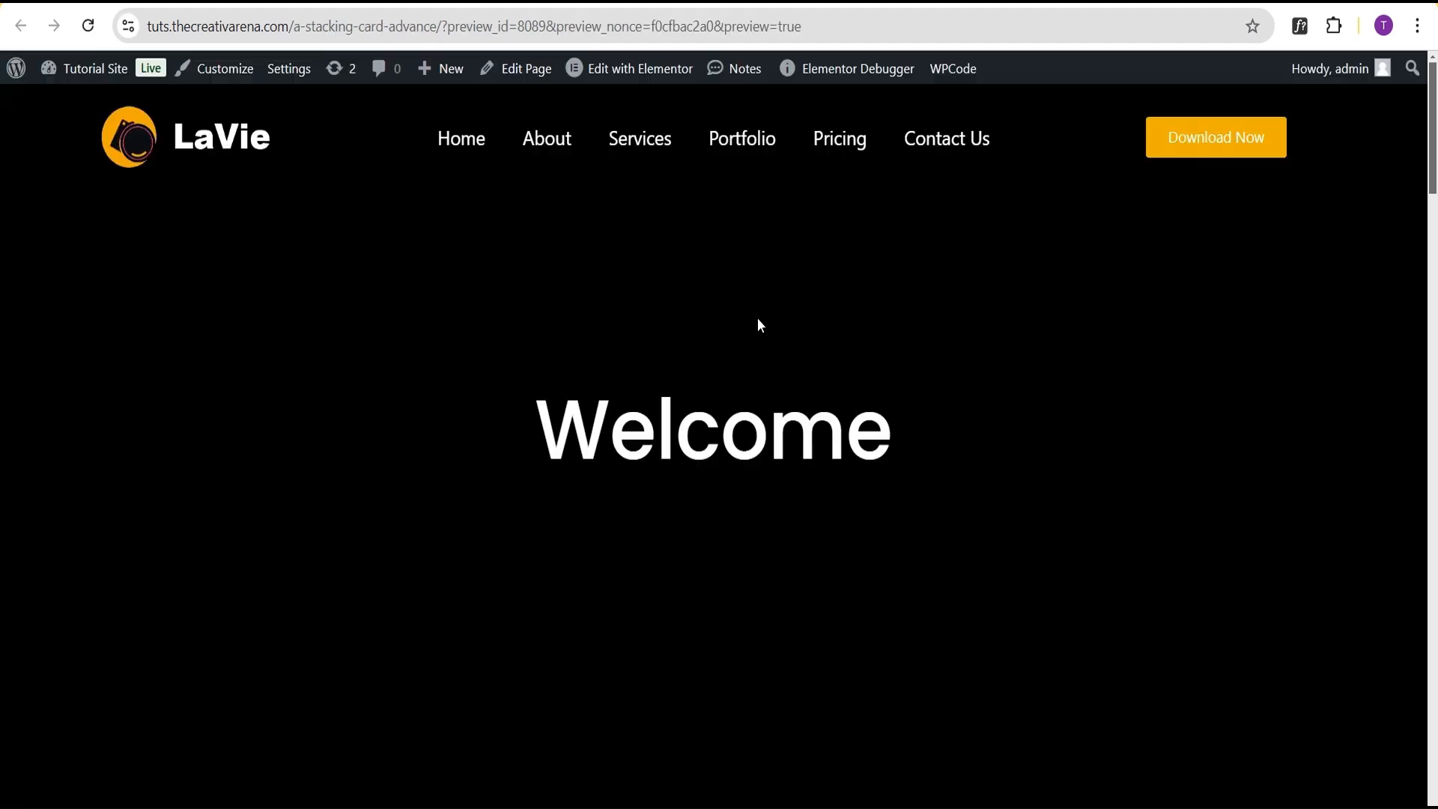
scroll(1227, 288, down, 10)
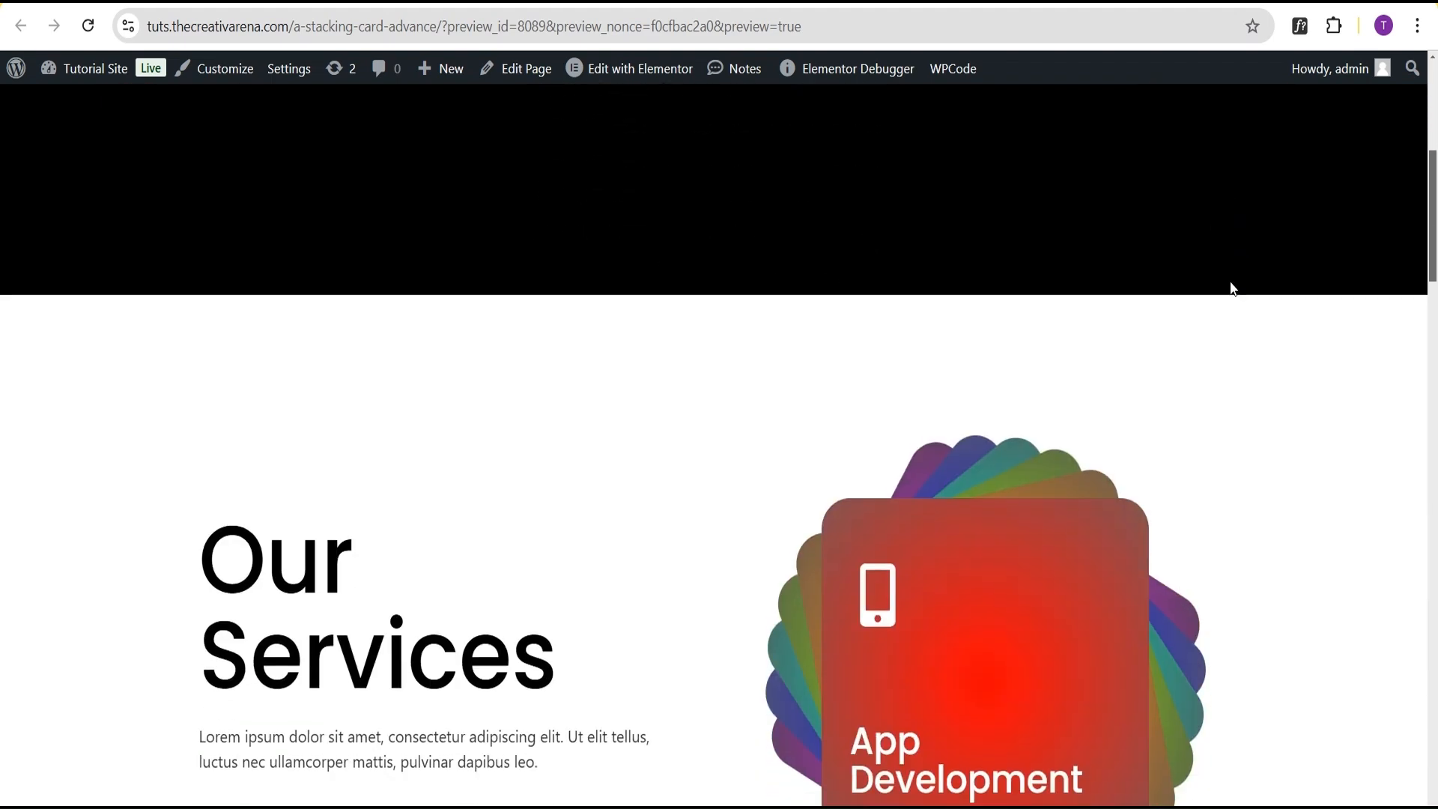
scroll(1237, 277, down, 10)
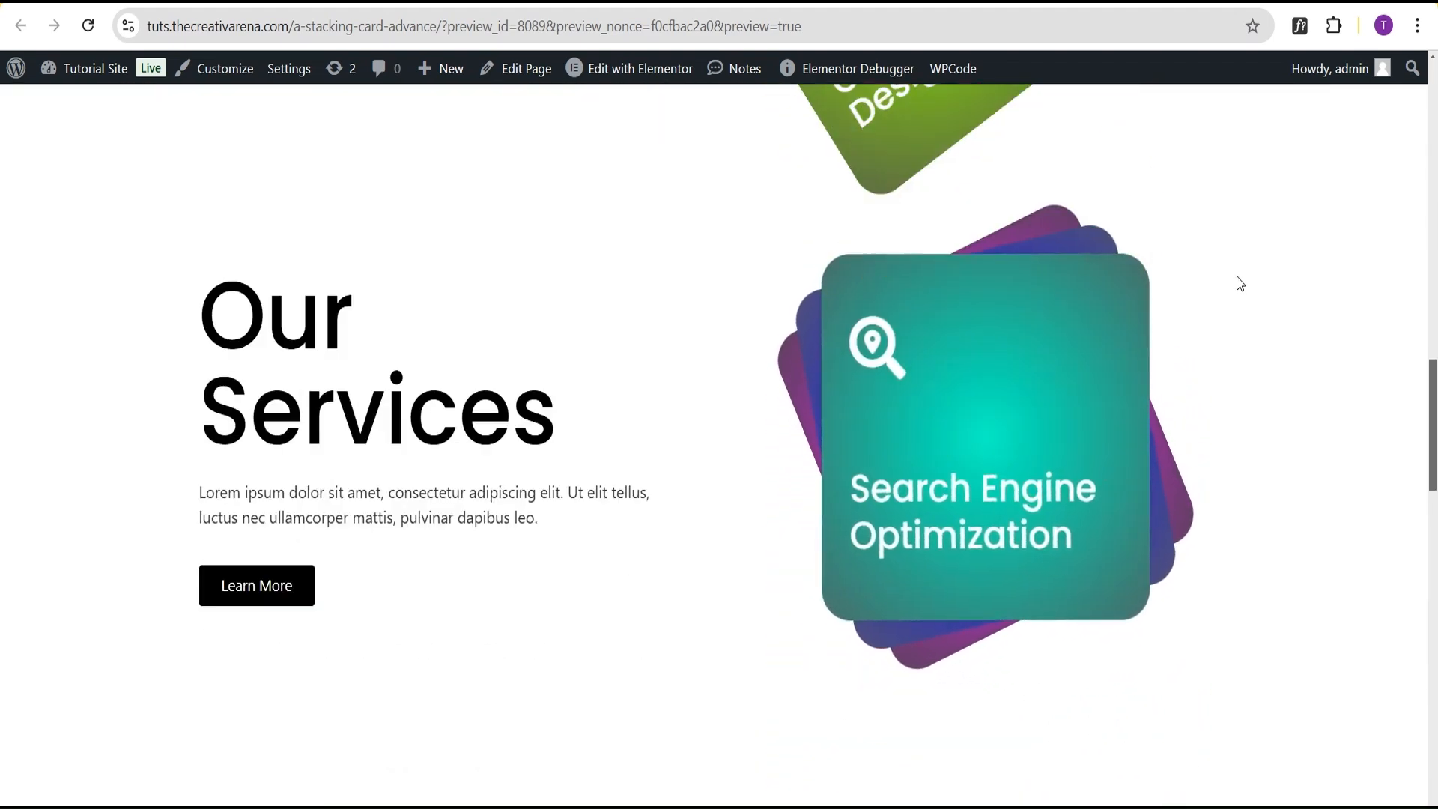
scroll(1237, 276, down, 10)
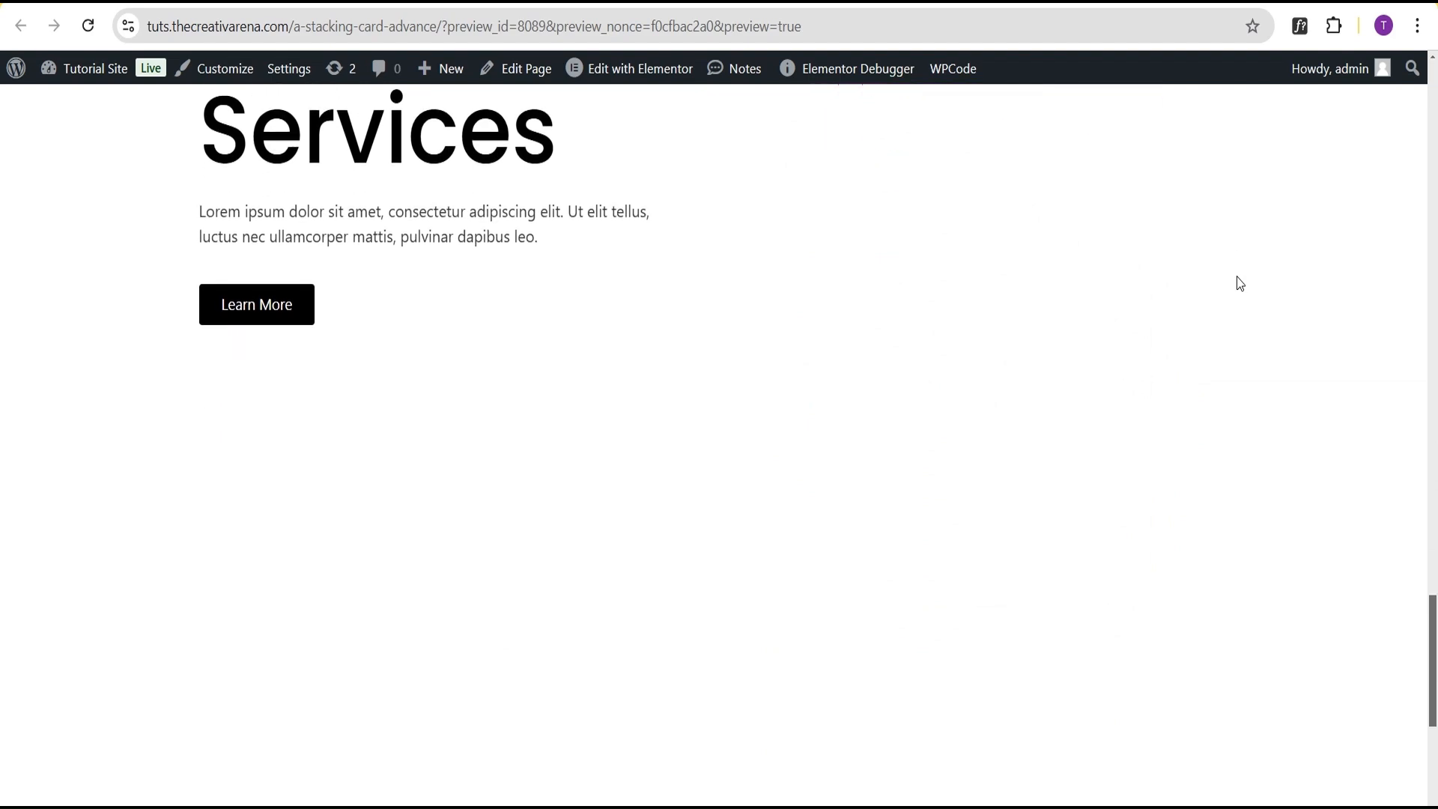
scroll(1236, 276, up, 10)
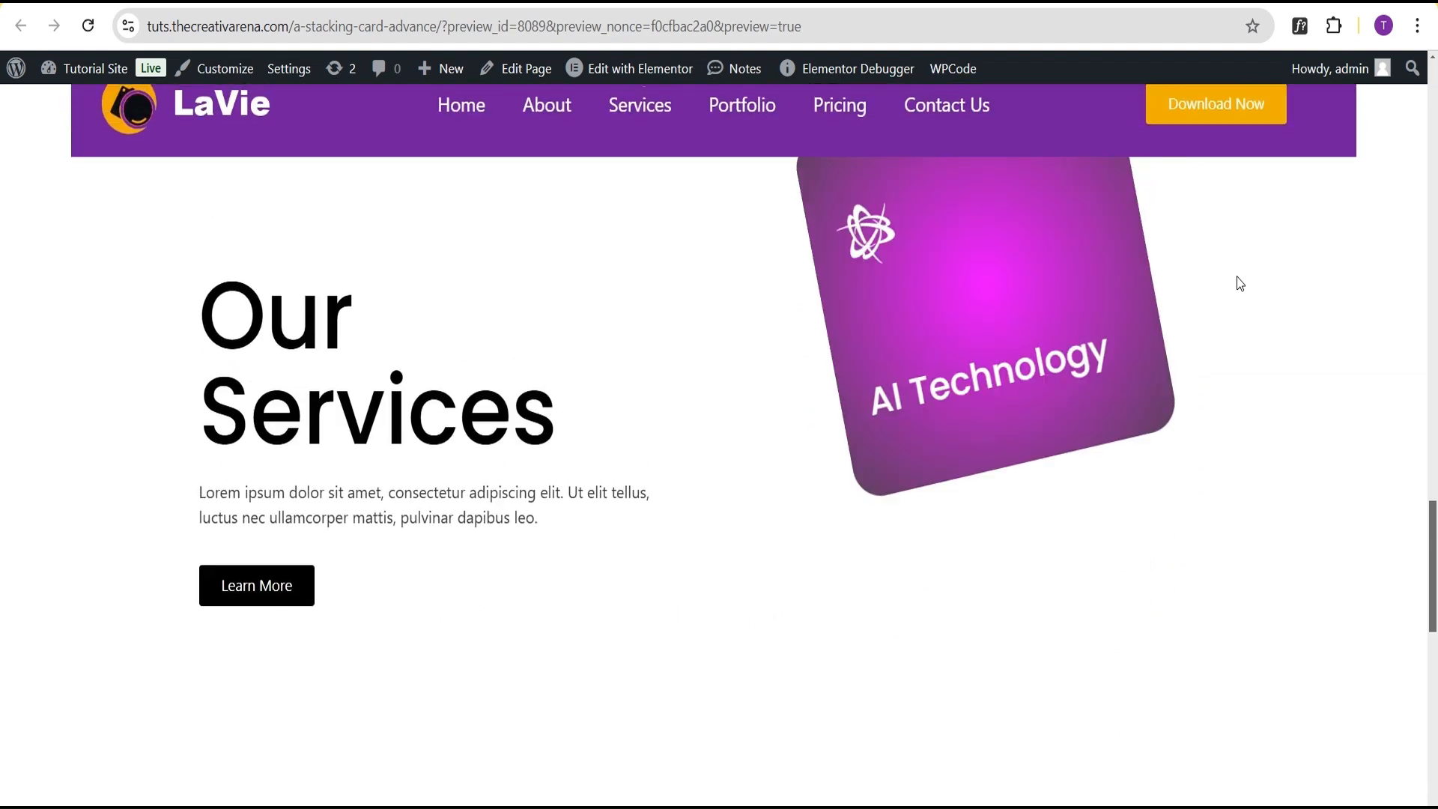
scroll(1237, 276, up, 10)
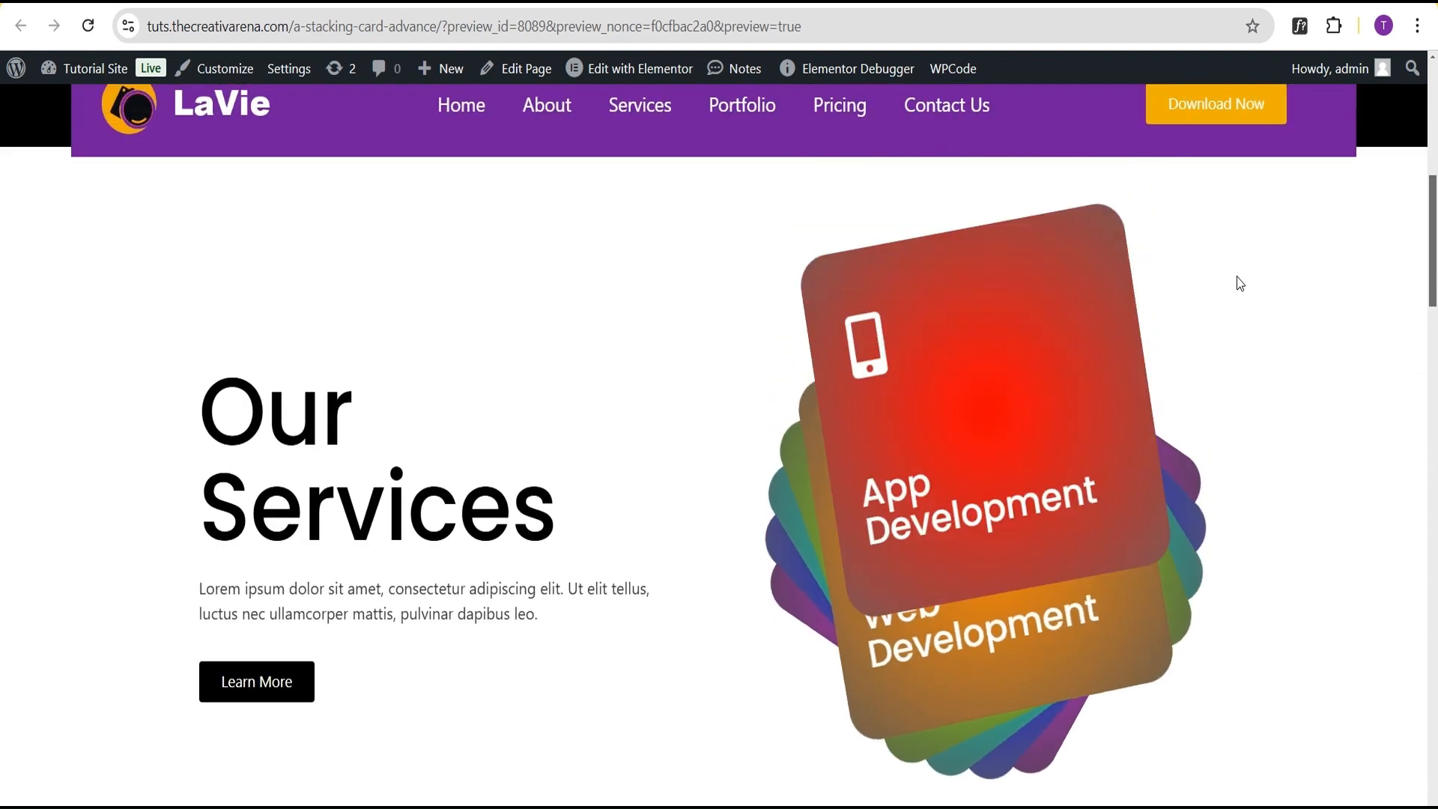
scroll(1236, 277, down, 3)
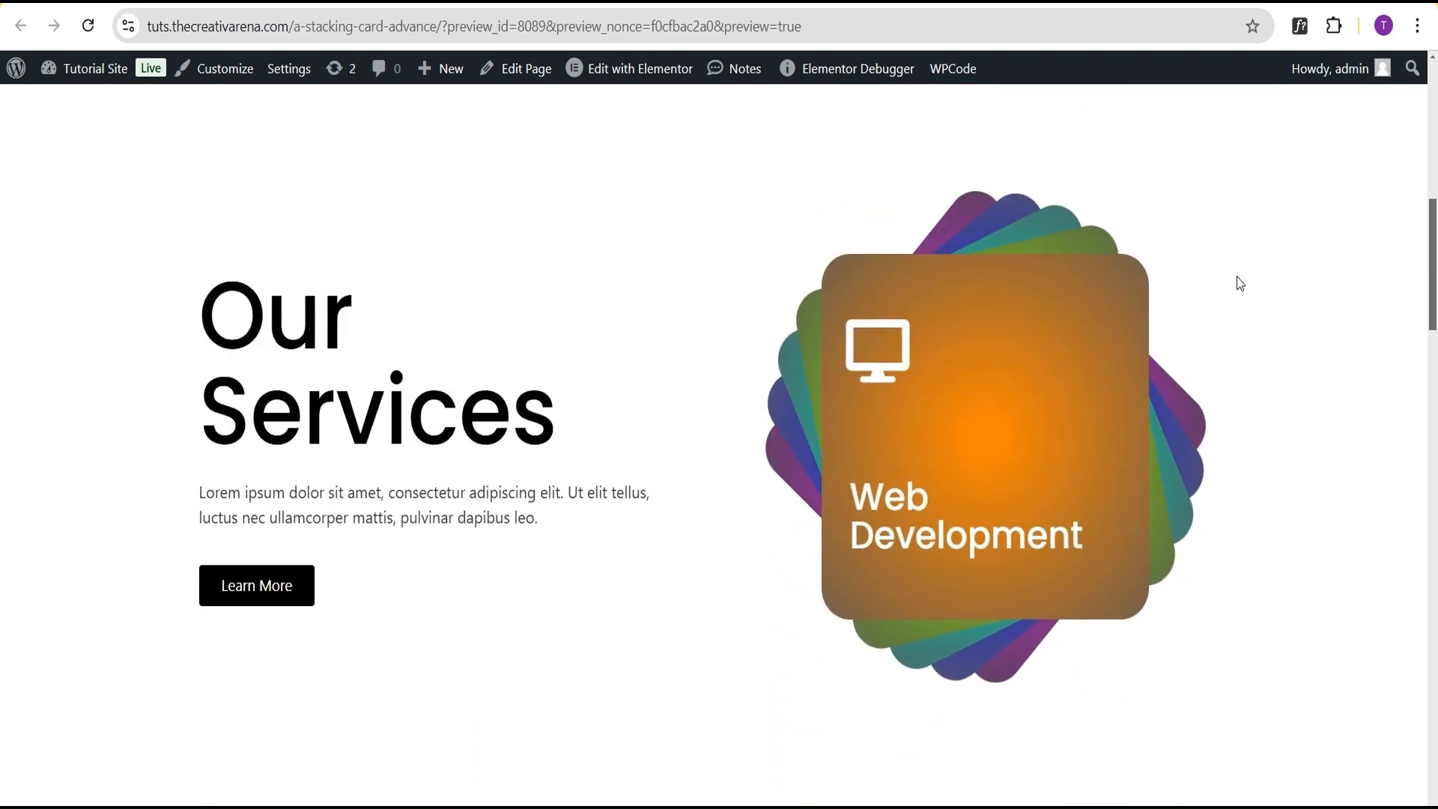
scroll(1237, 276, up, 3)
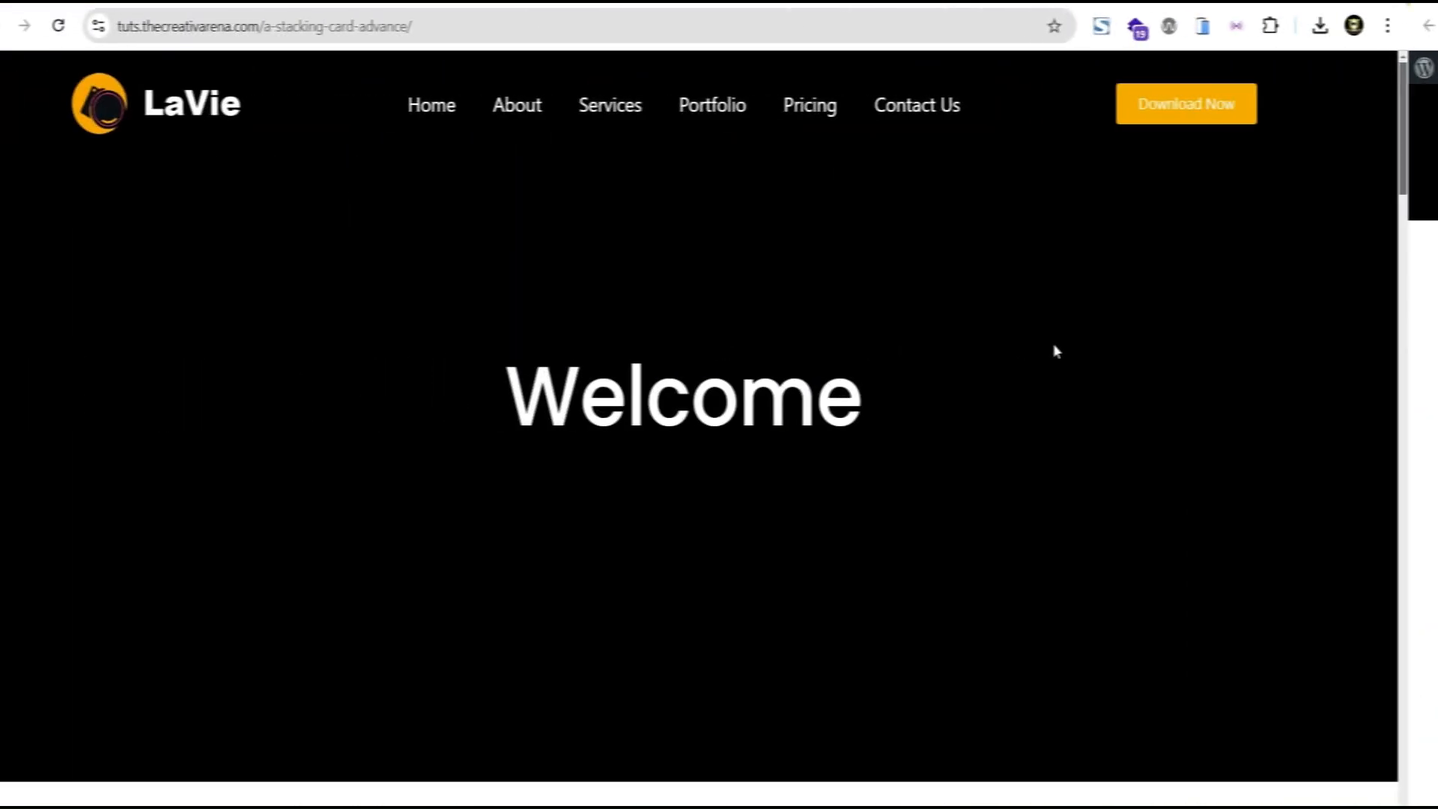
Open the published stacking-card page in the device simulator and examine the card animation in the tablet view.
scroll(1084, 350, down, 8)
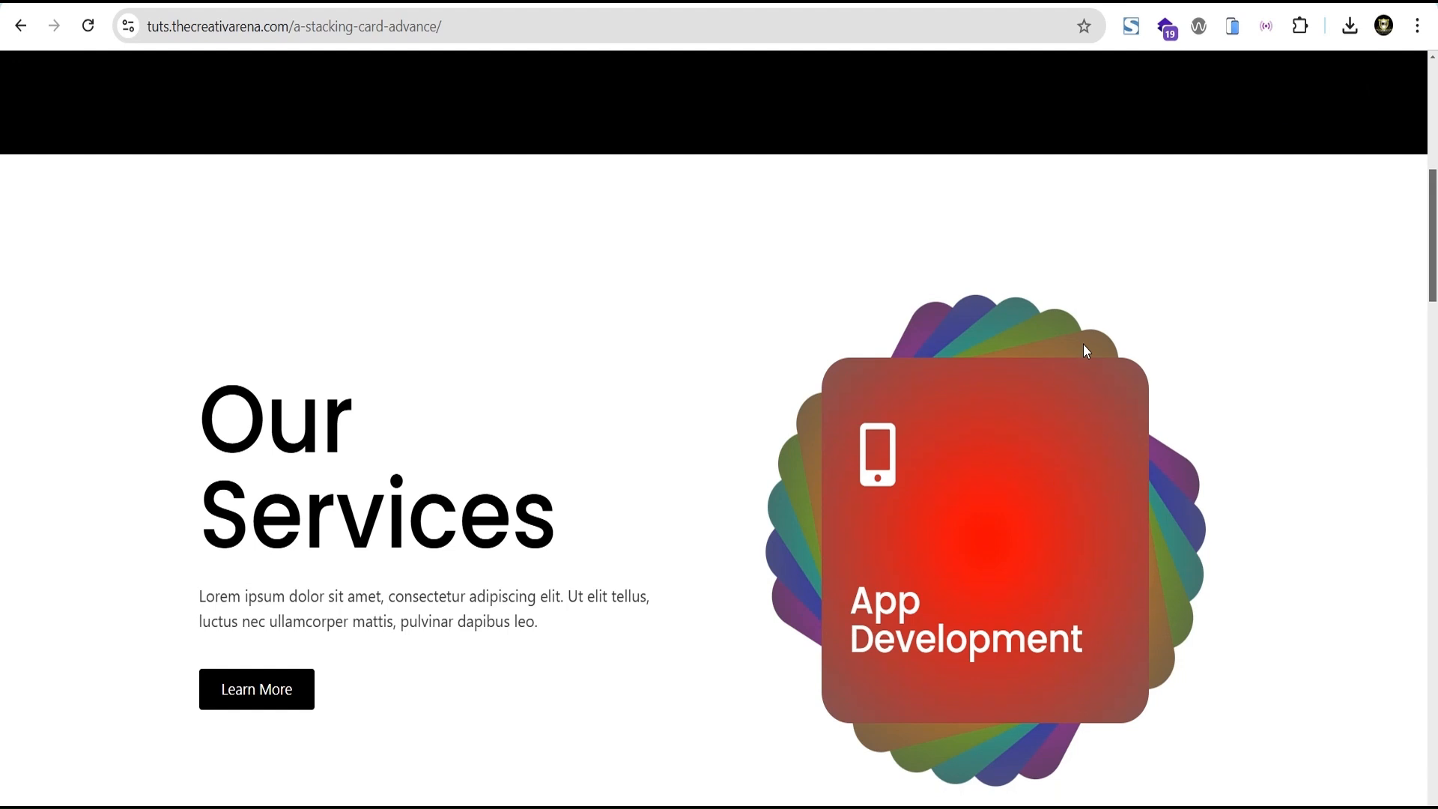
click(1232, 26)
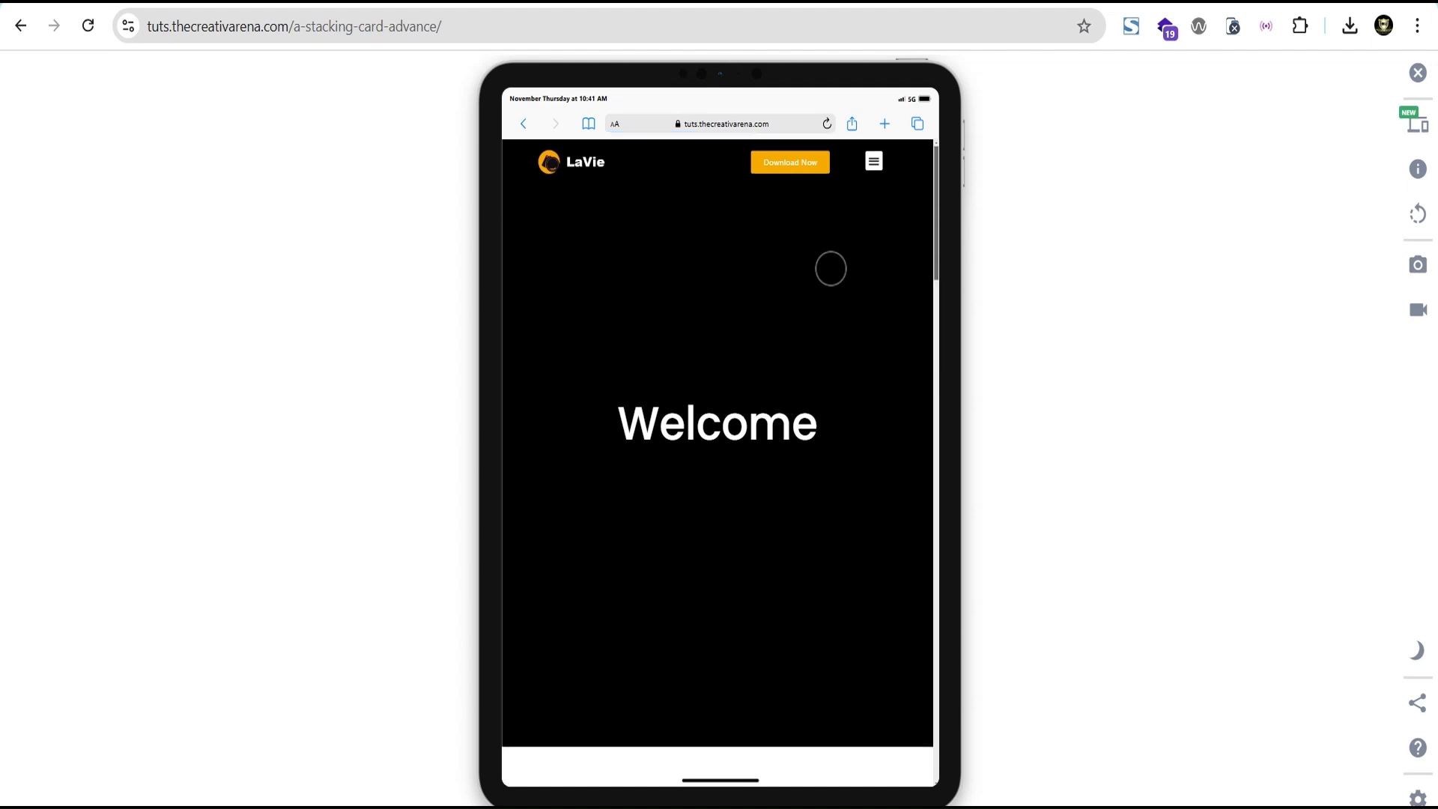
scroll(831, 268, down, 8)
scroll(830, 268, down, 10)
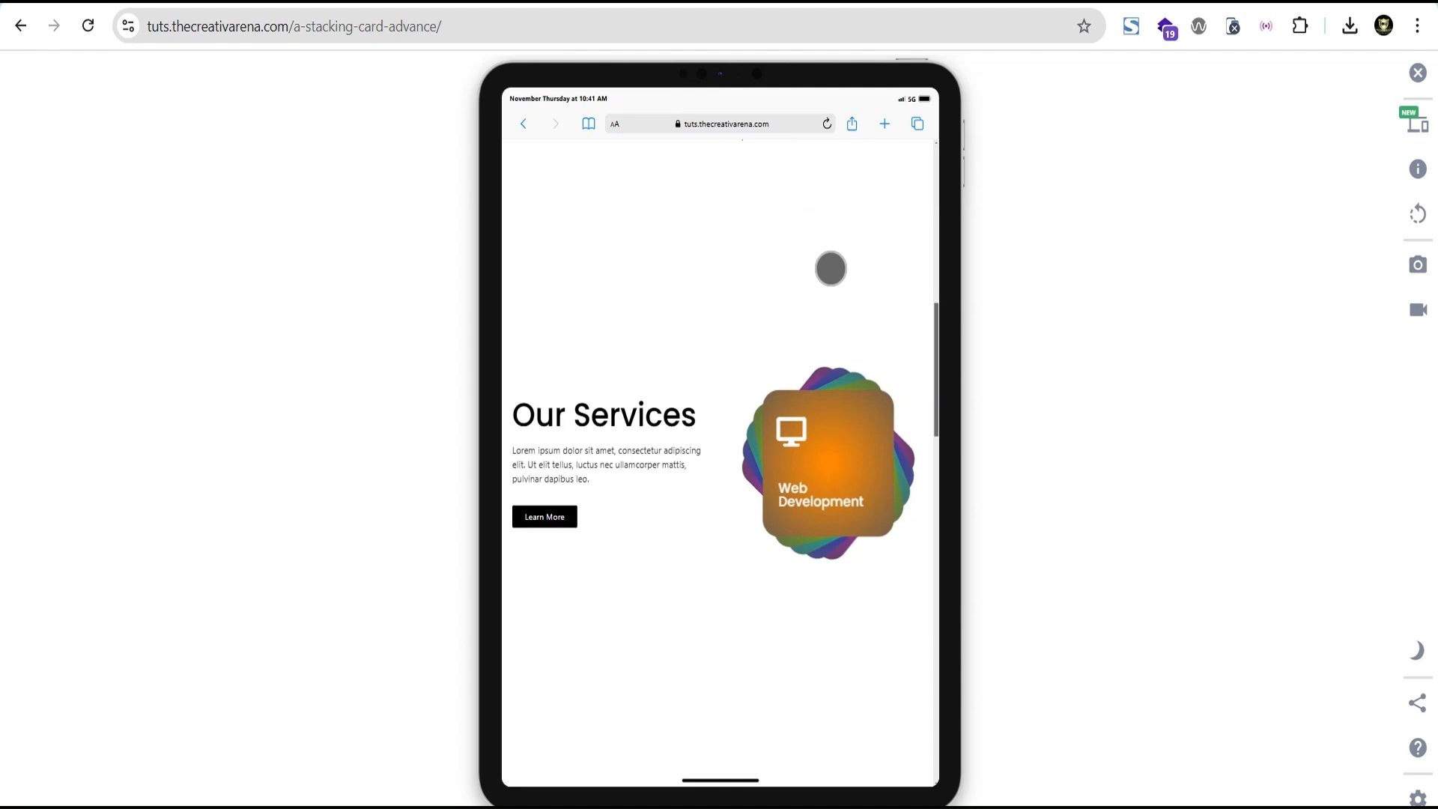
scroll(830, 268, down, 10)
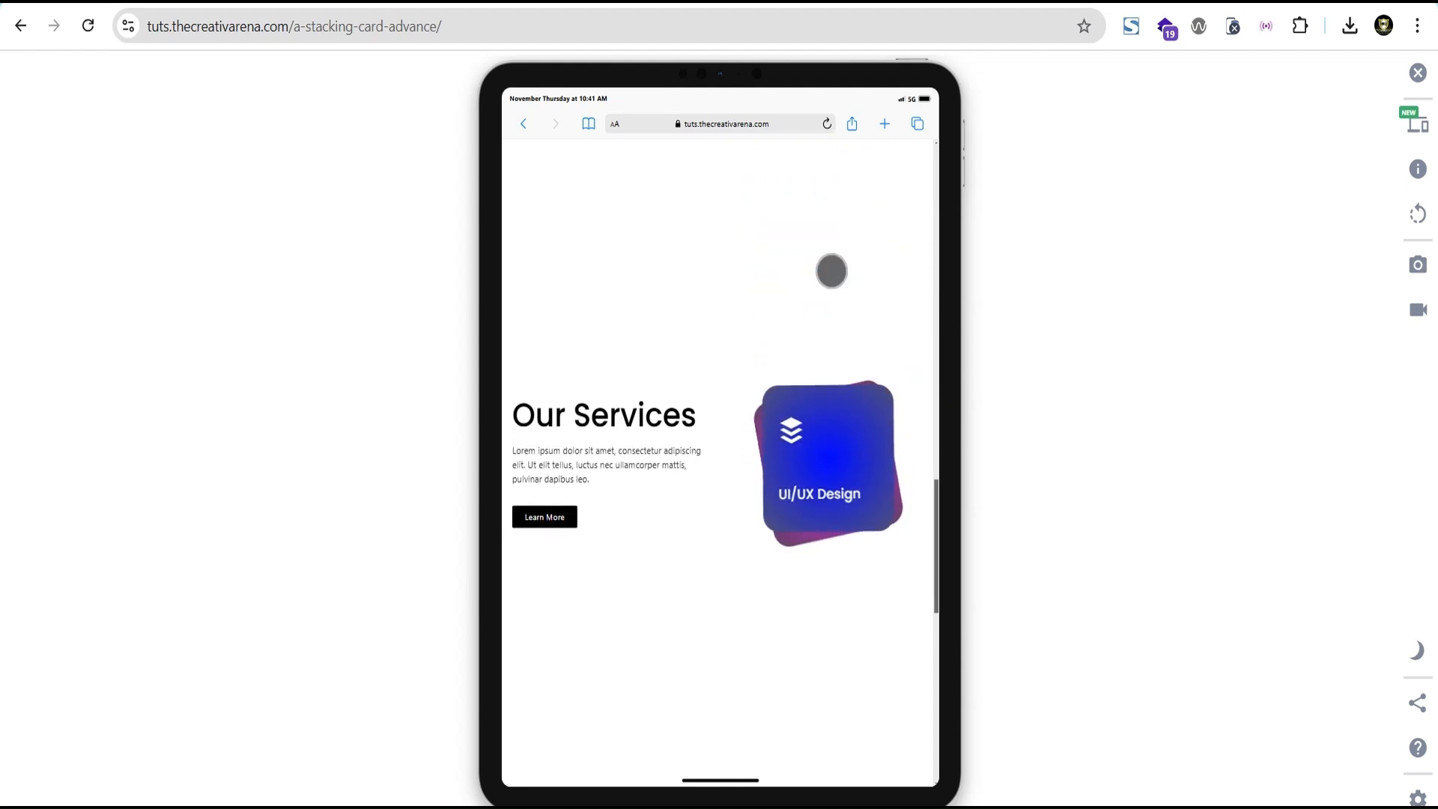
scroll(830, 272, down, 2)
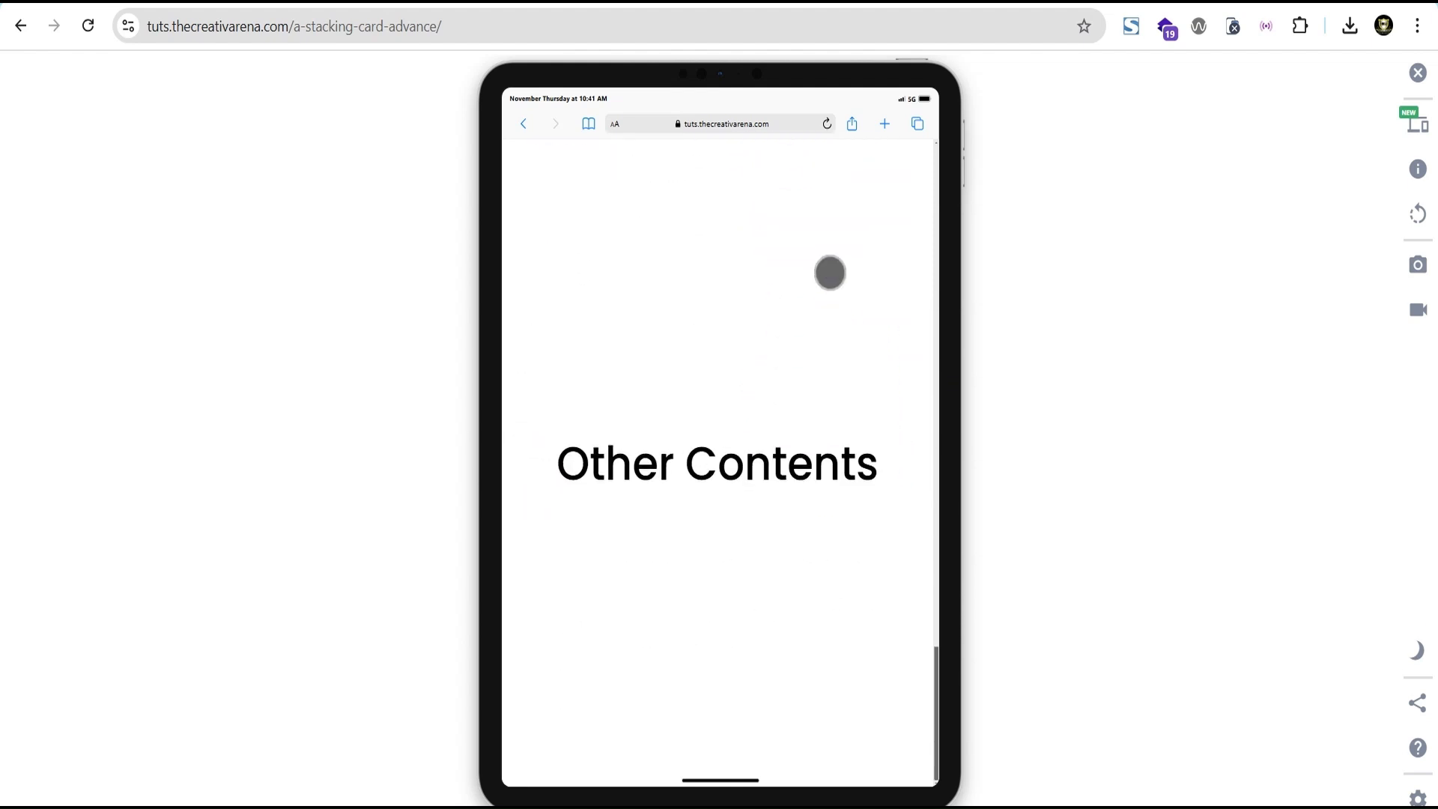
scroll(831, 273, up, 5)
Switch the simulated device to iPhone 11 PRO MAX and examine the Service Section's layout and card animation on the phone.
click(1430, 137)
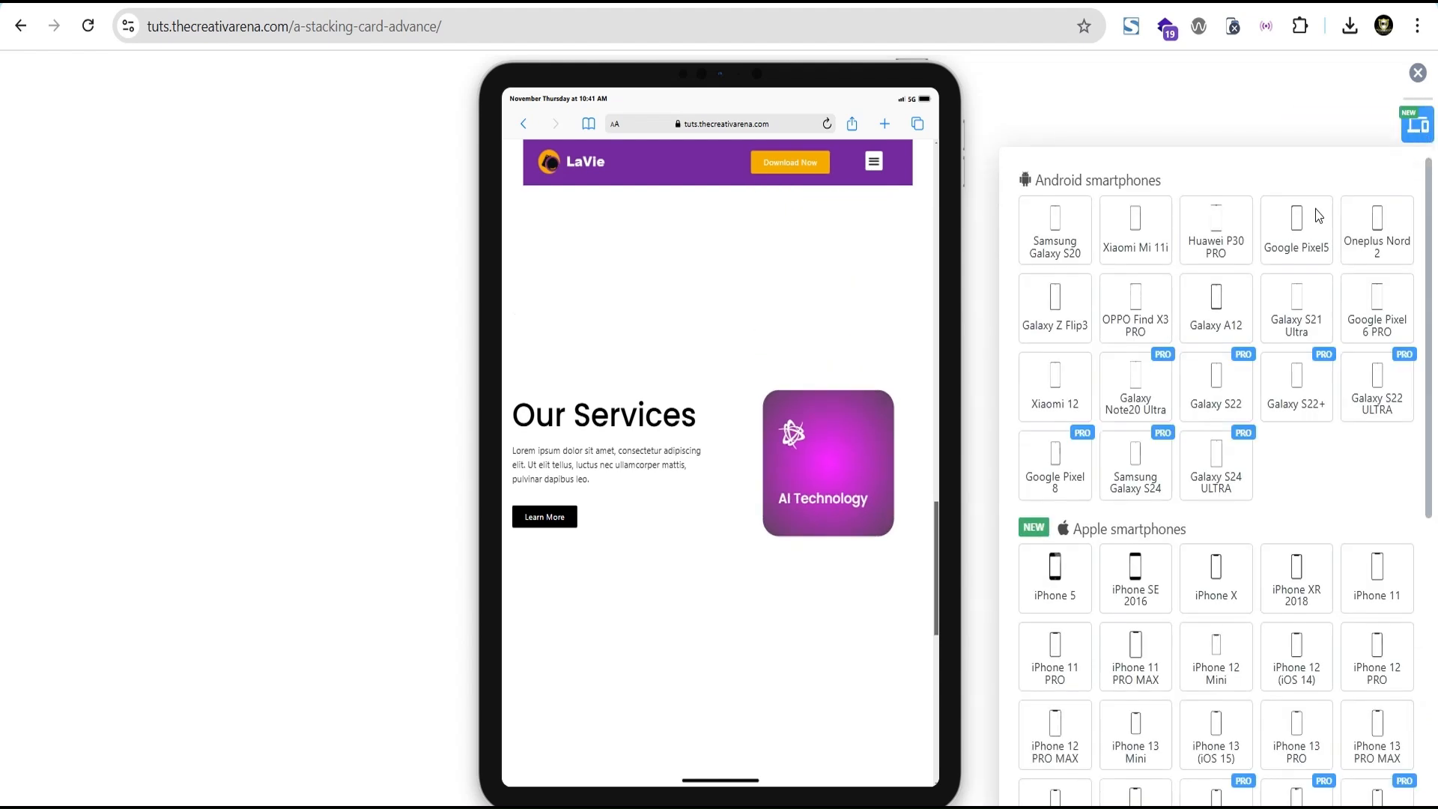
scroll(1140, 457, down, 3)
click(1143, 462)
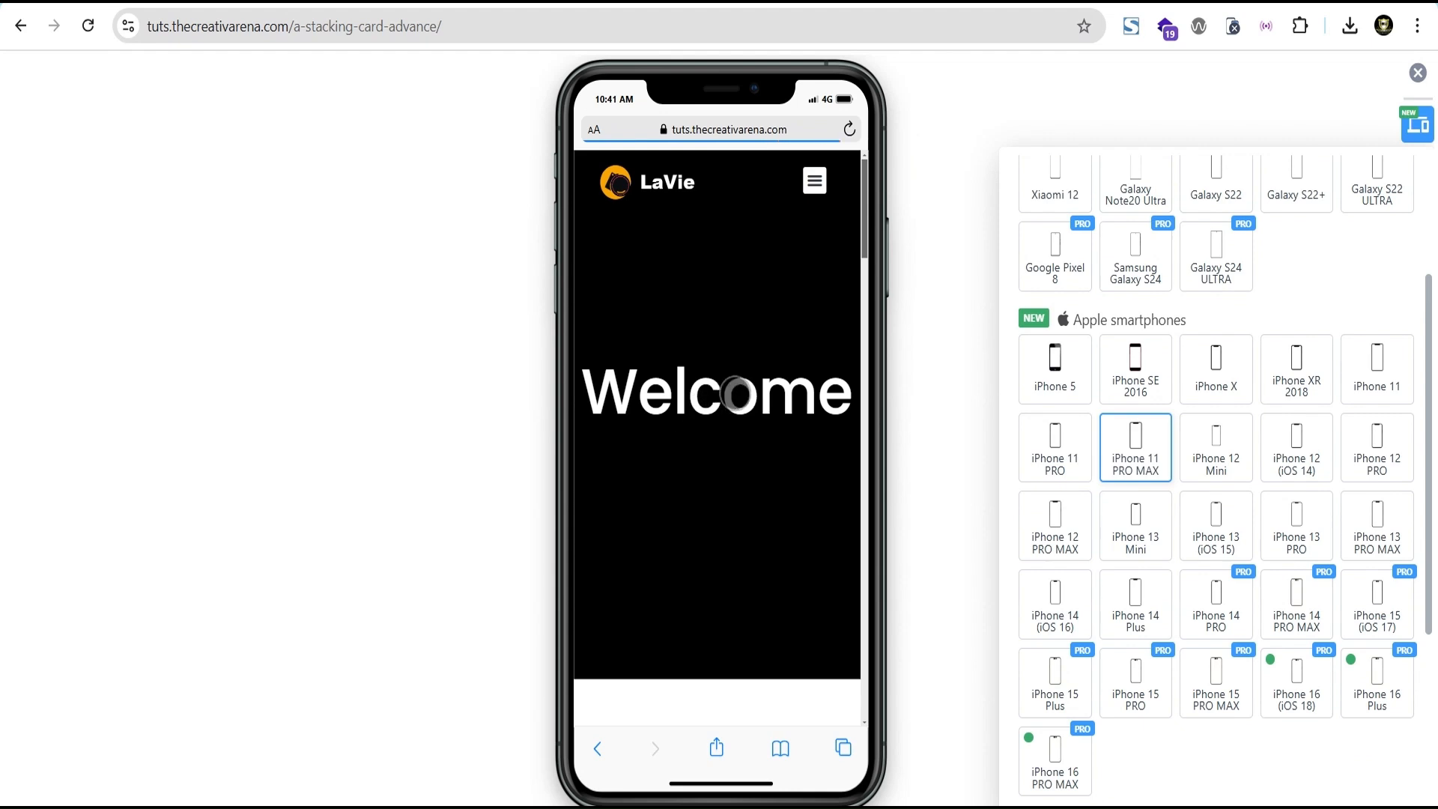
scroll(735, 393, down, 10)
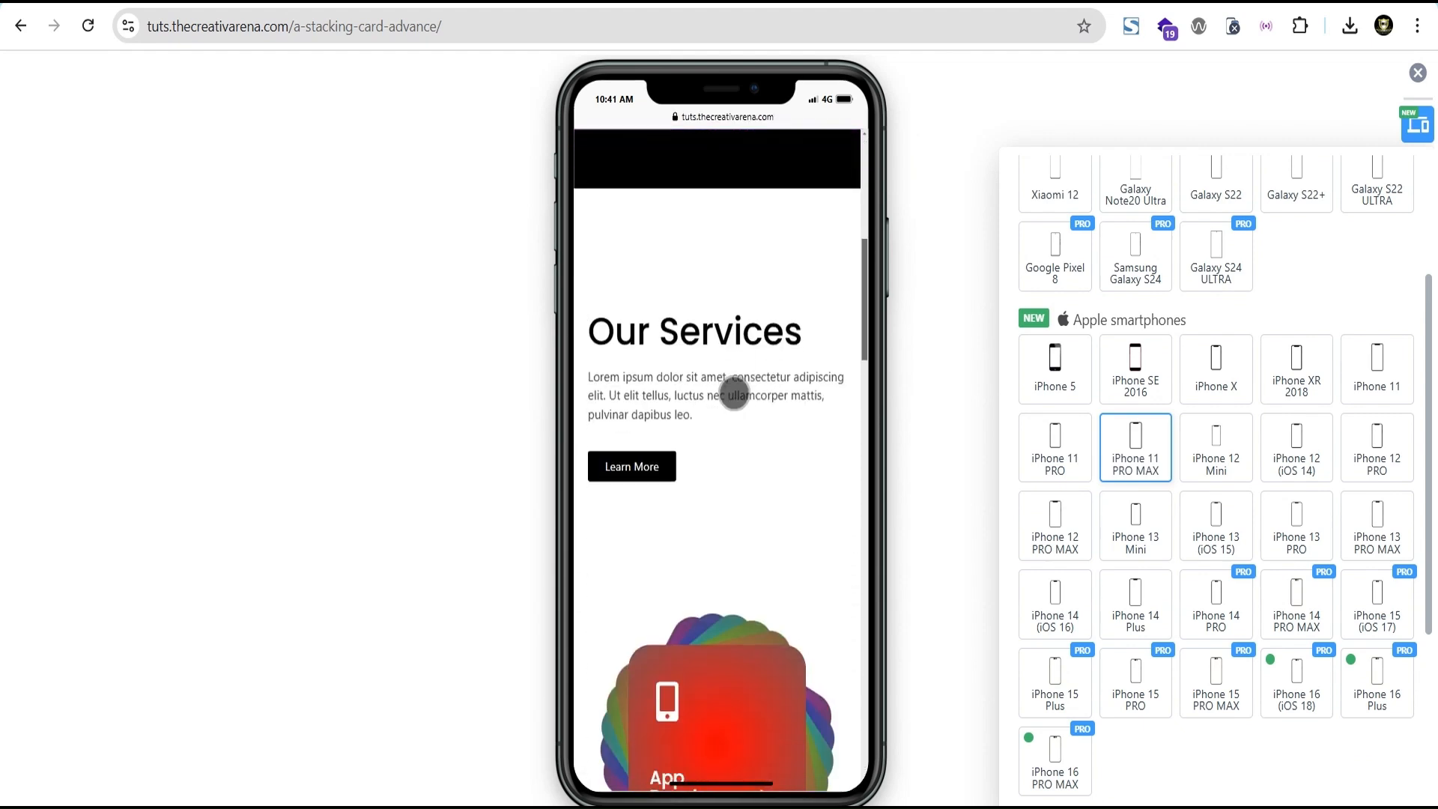
scroll(771, 387, down, 10)
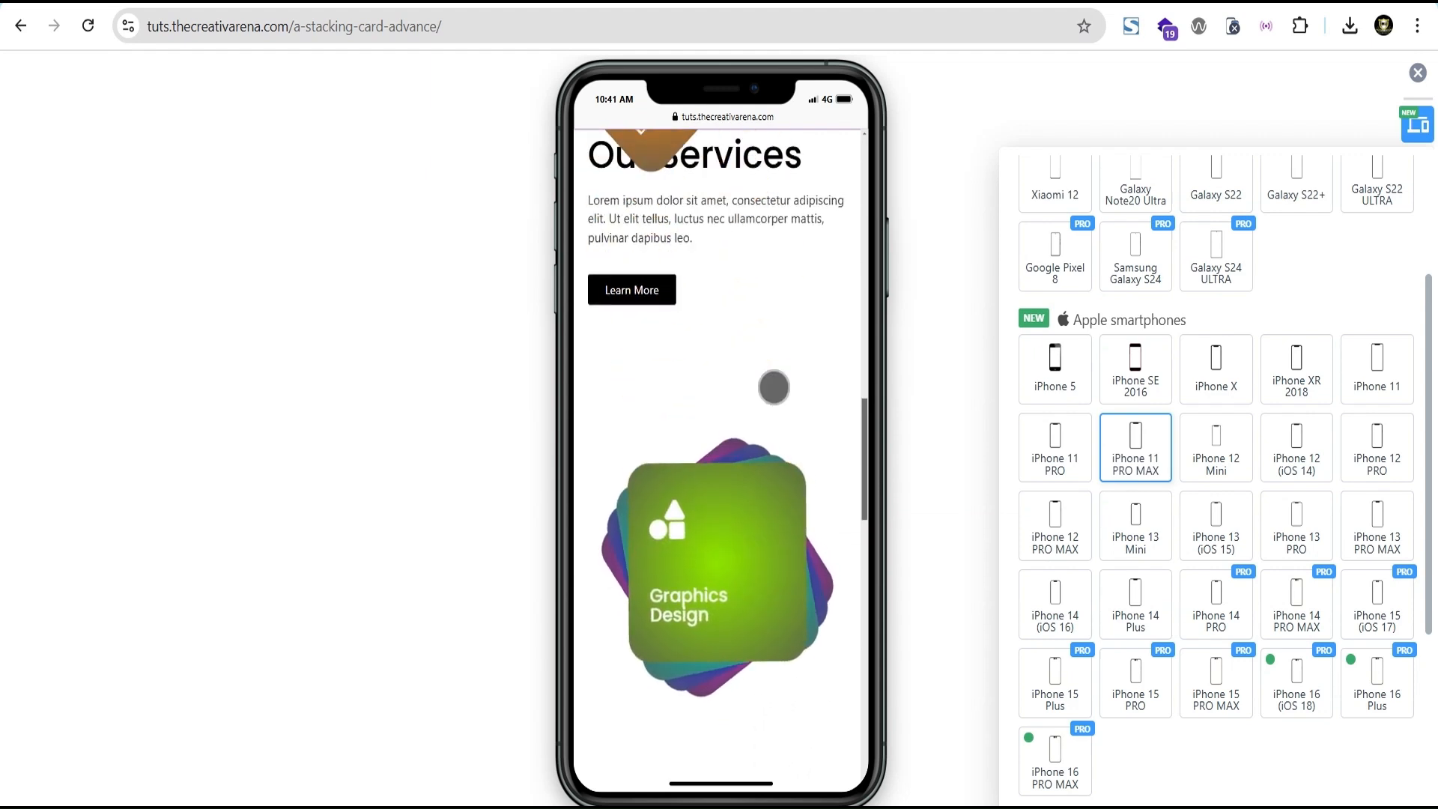
scroll(774, 387, down, 10)
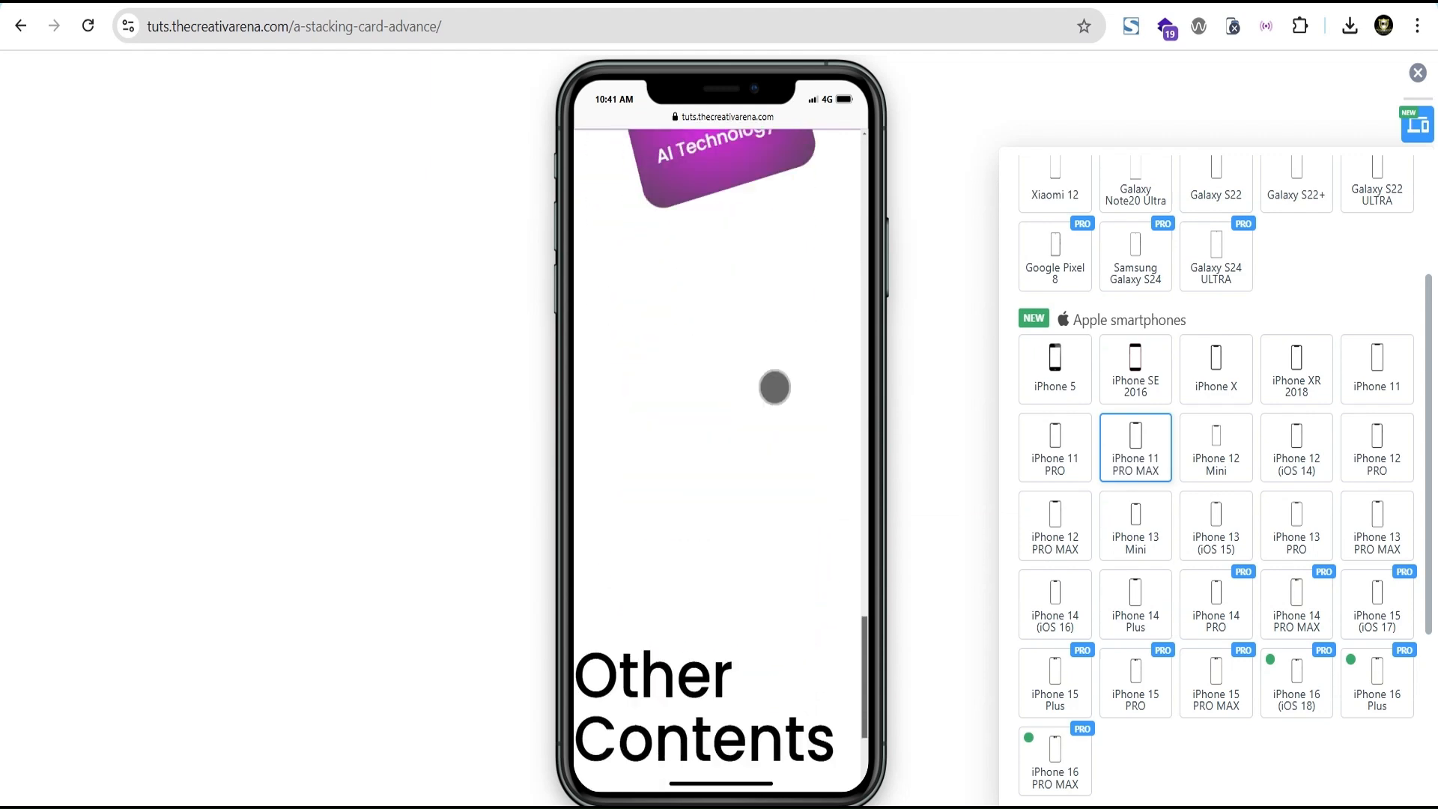
scroll(774, 387, up, 6)
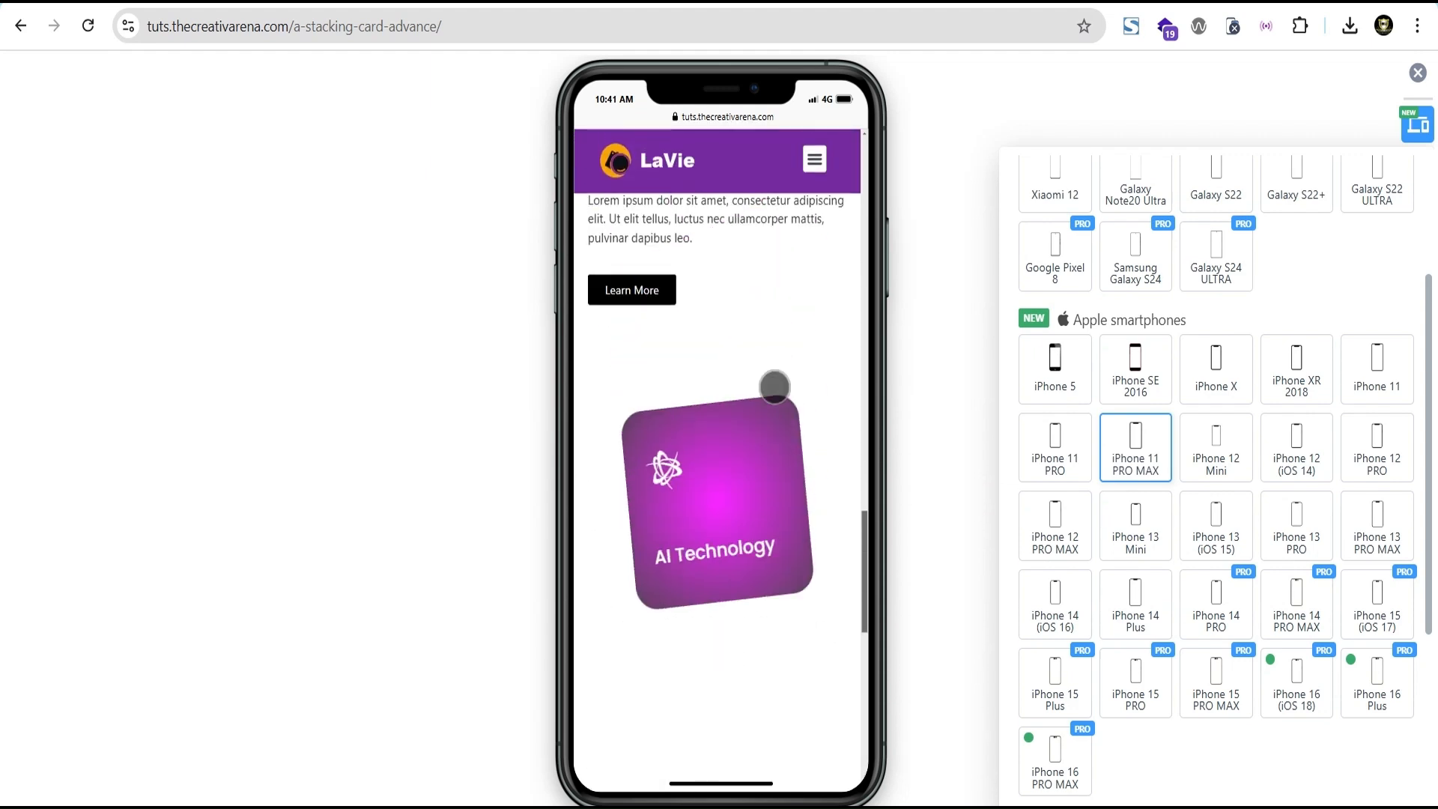
scroll(774, 387, up, 8)
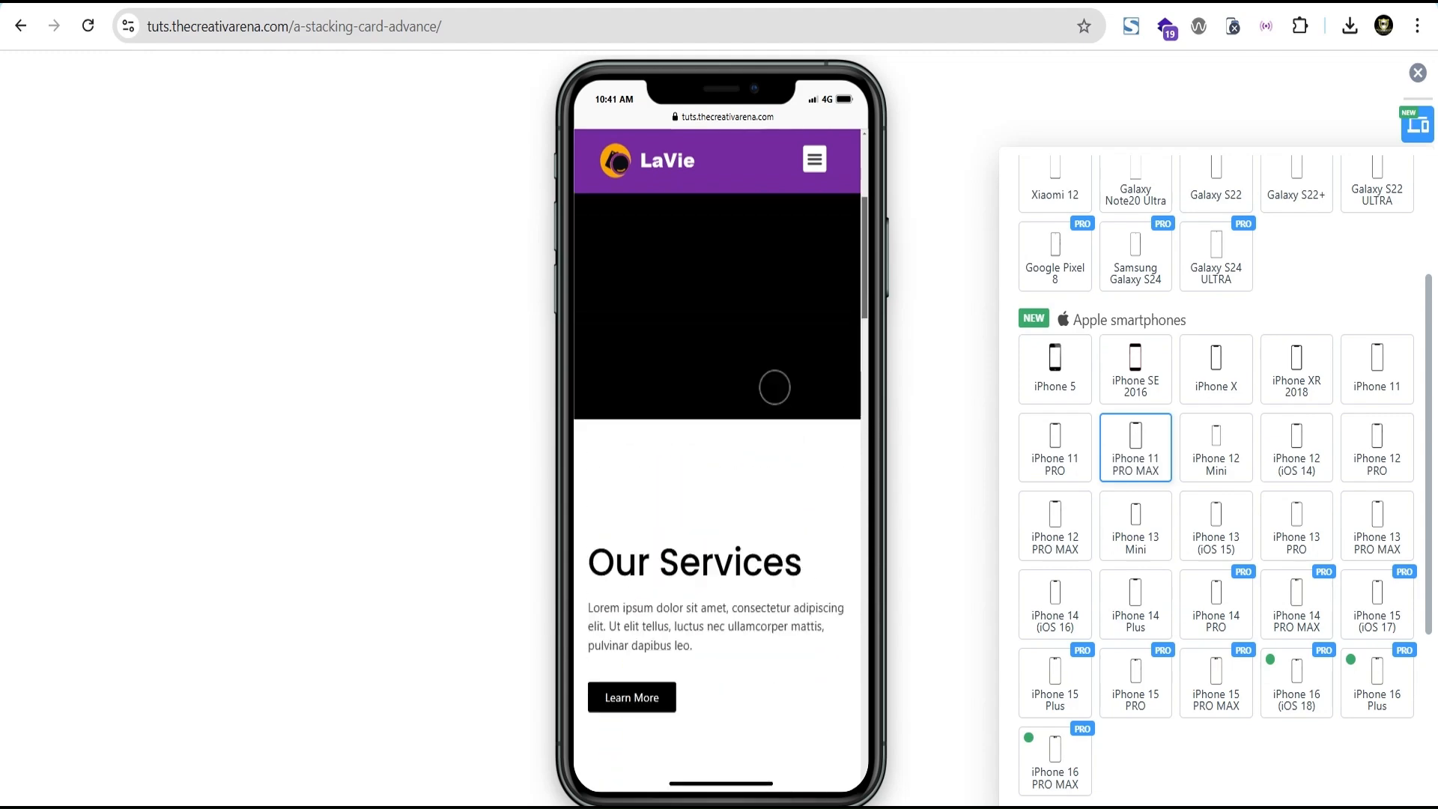
scroll(774, 387, down, 4)
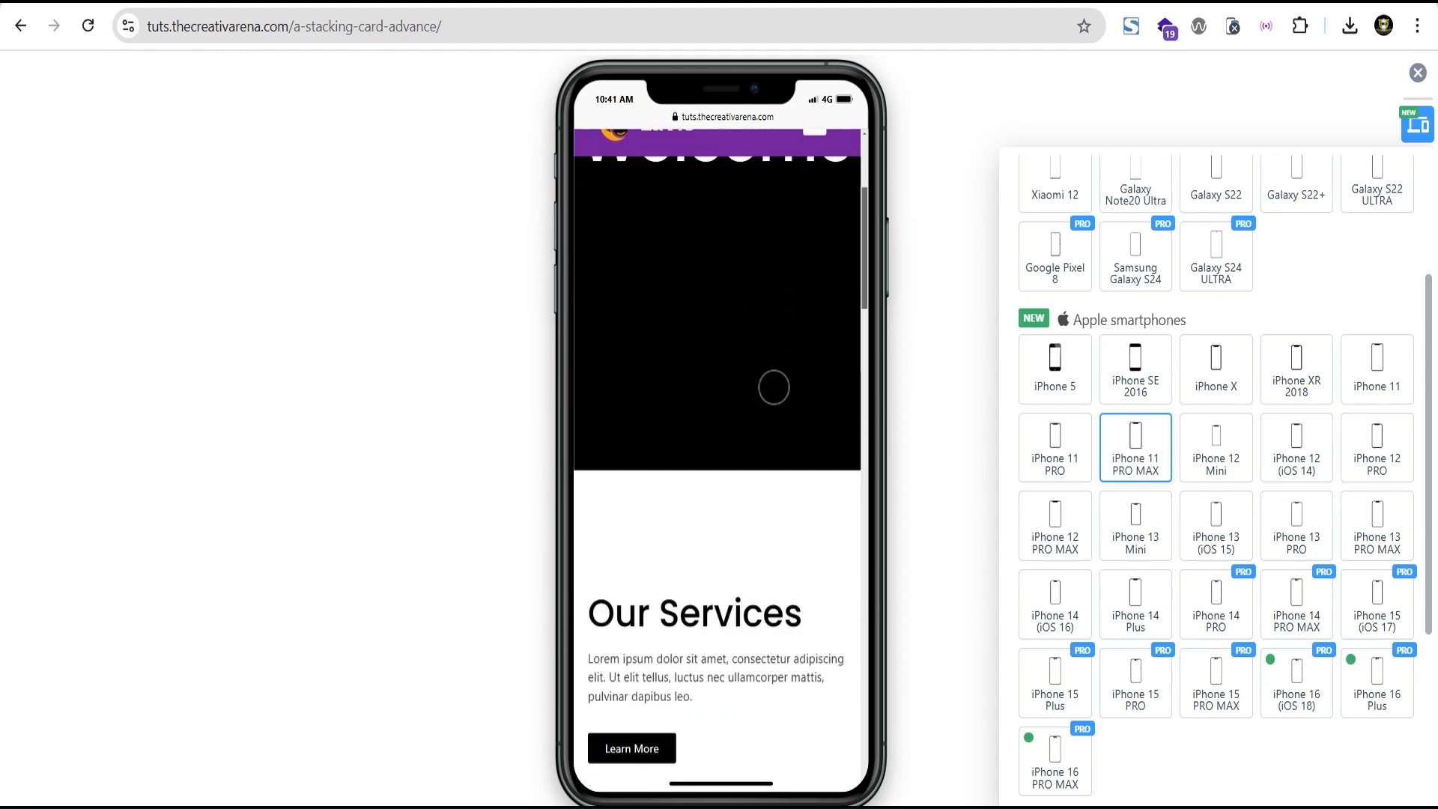
Close the device simulator and review the full stacking-card scroll animation on the published desktop page.
click(1417, 73)
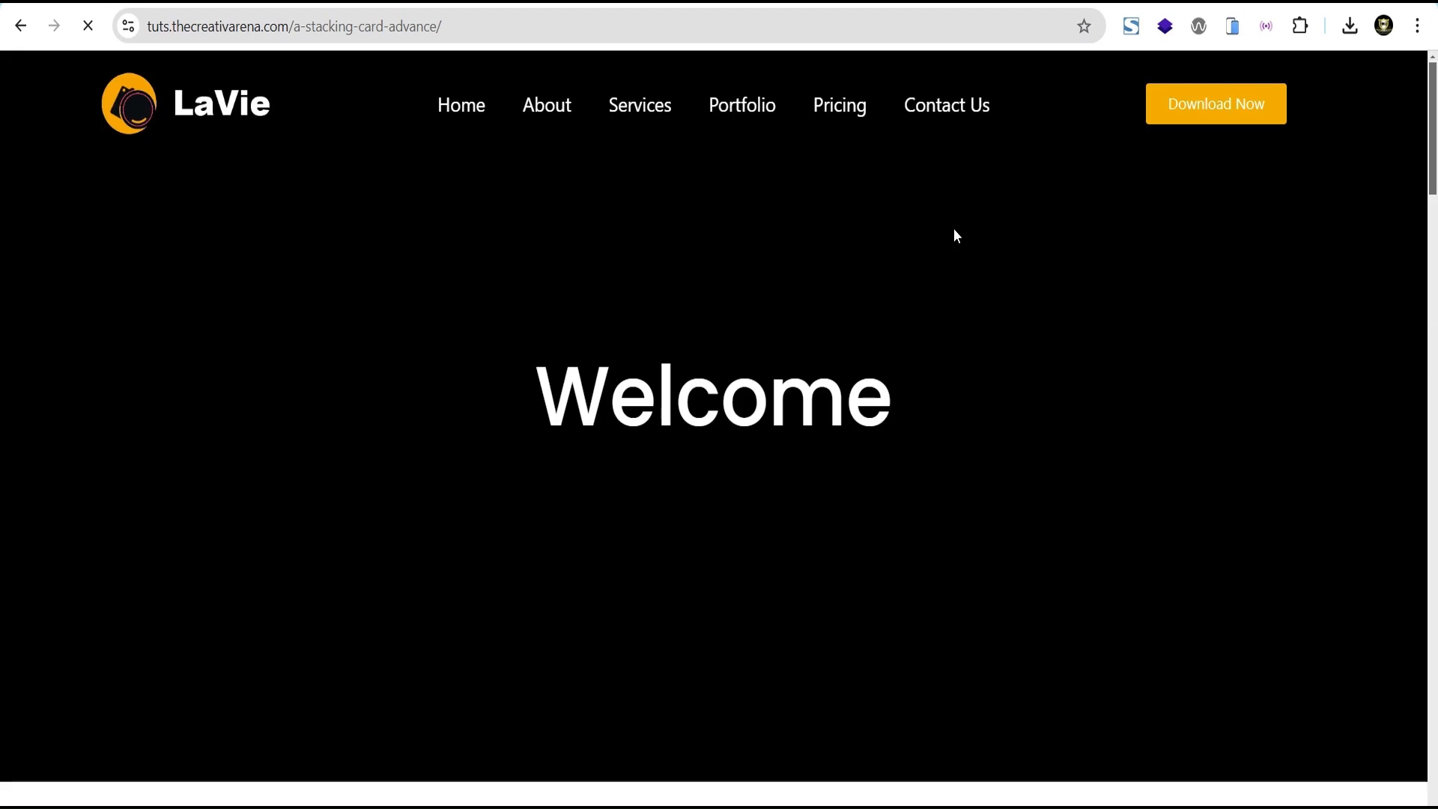
scroll(960, 277, down, 8)
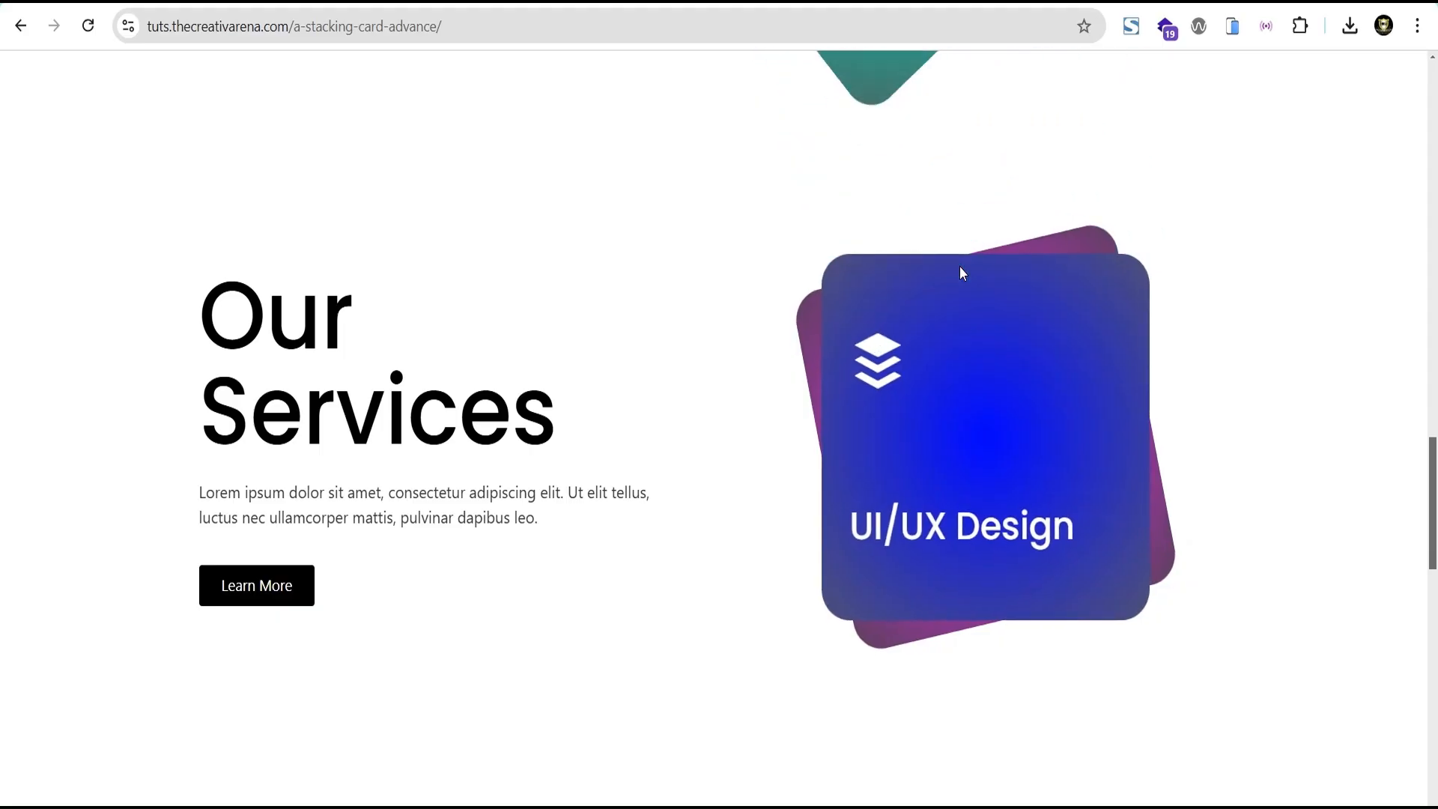
scroll(962, 272, down, 5)
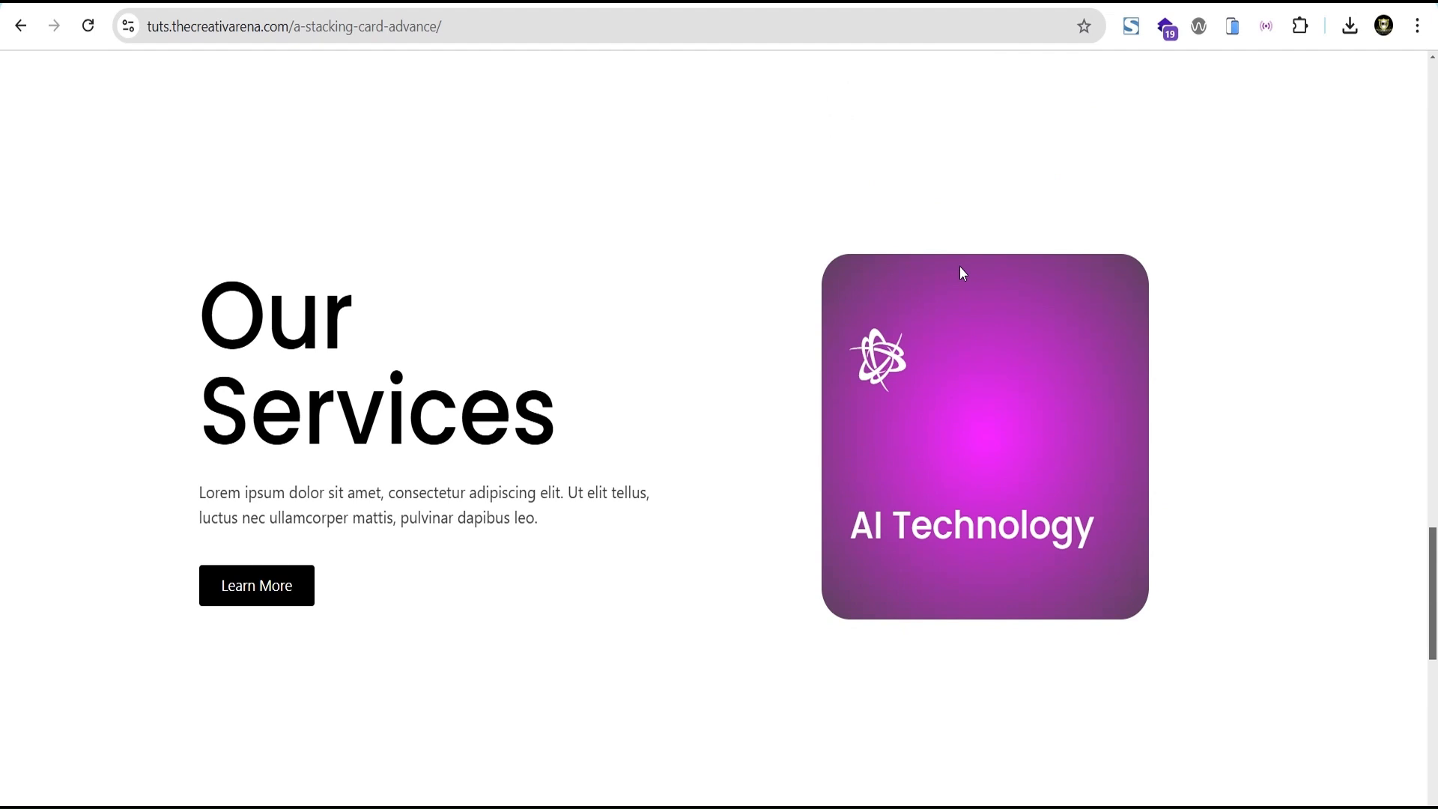
scroll(961, 267, down, 2)
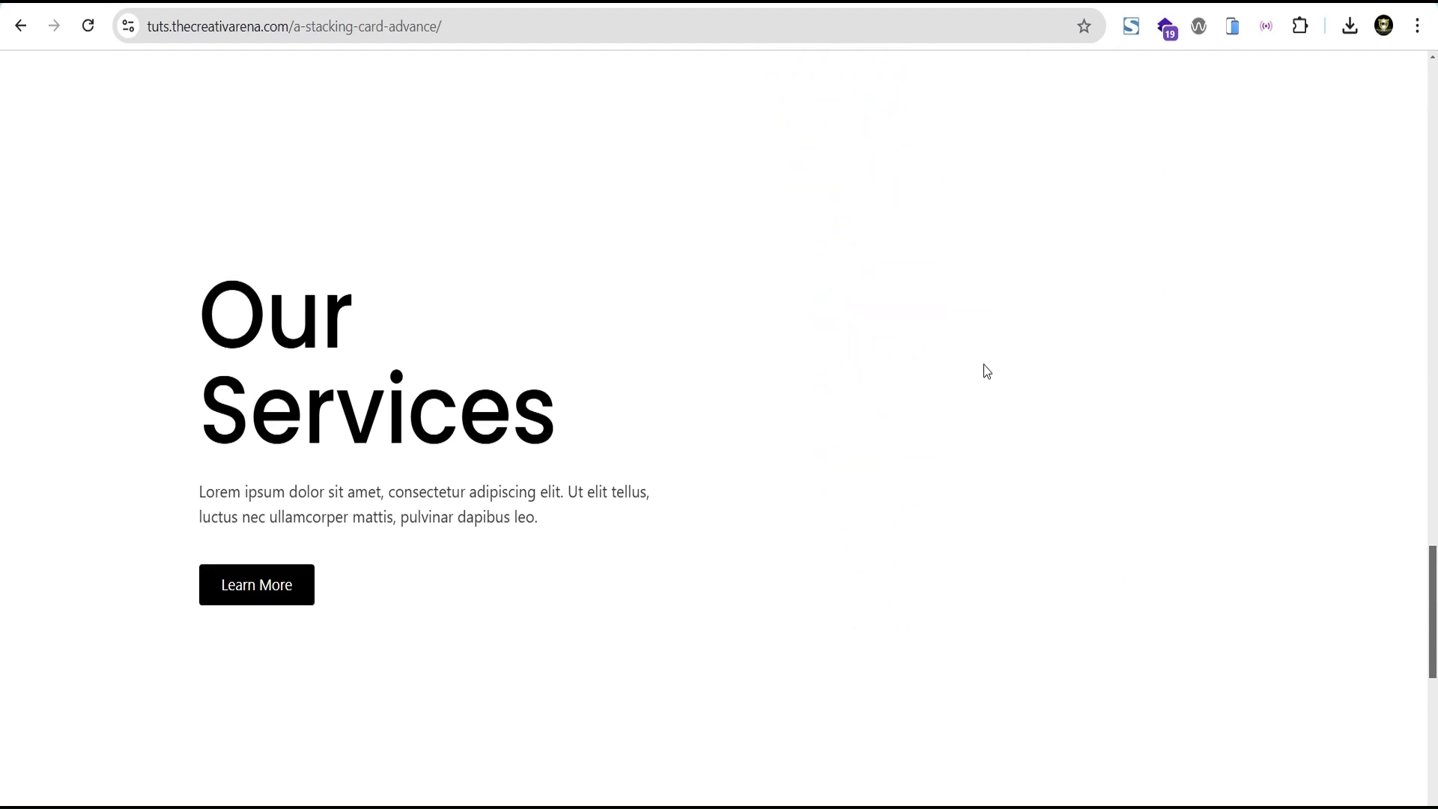
scroll(987, 372, up, 10)
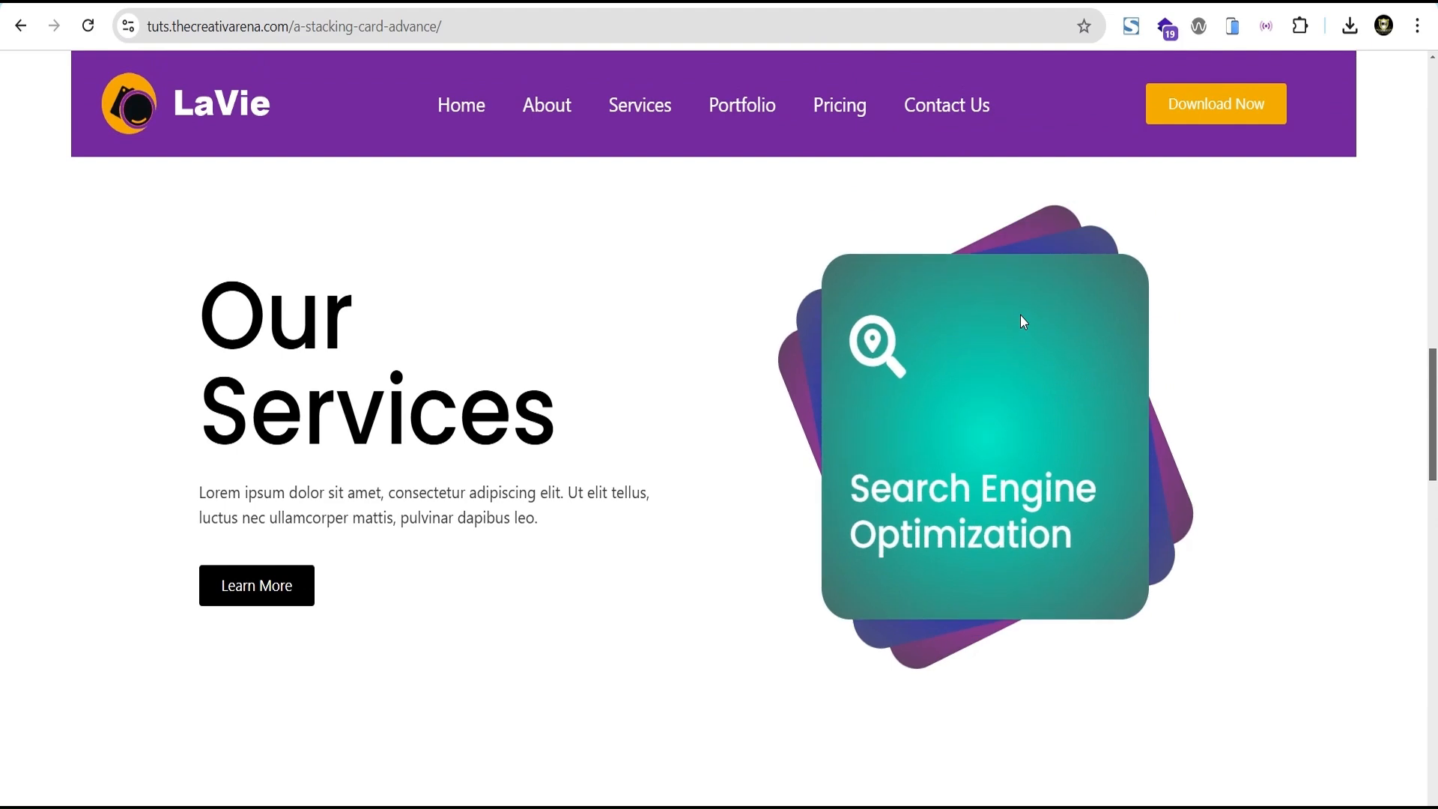
scroll(1021, 318, up, 10)
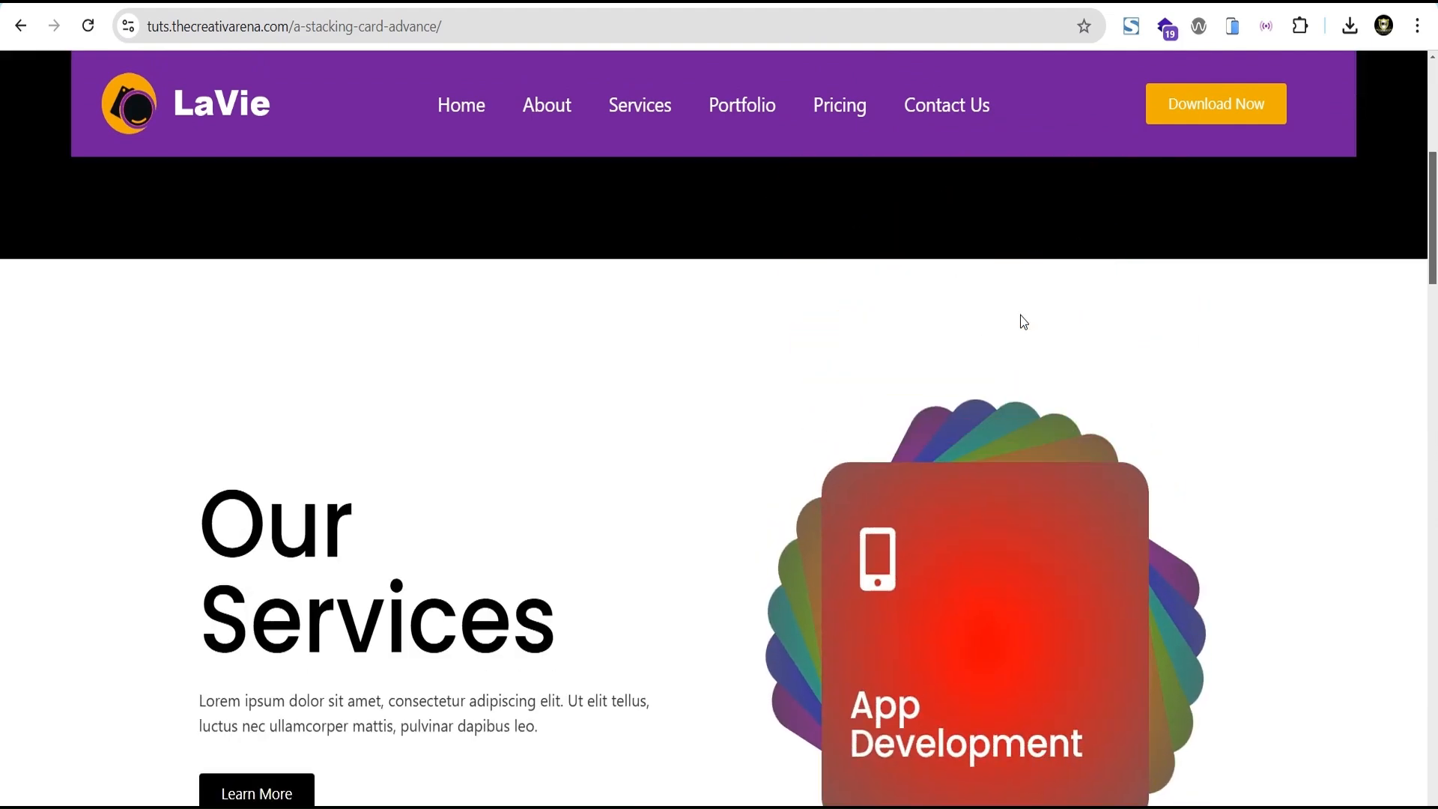